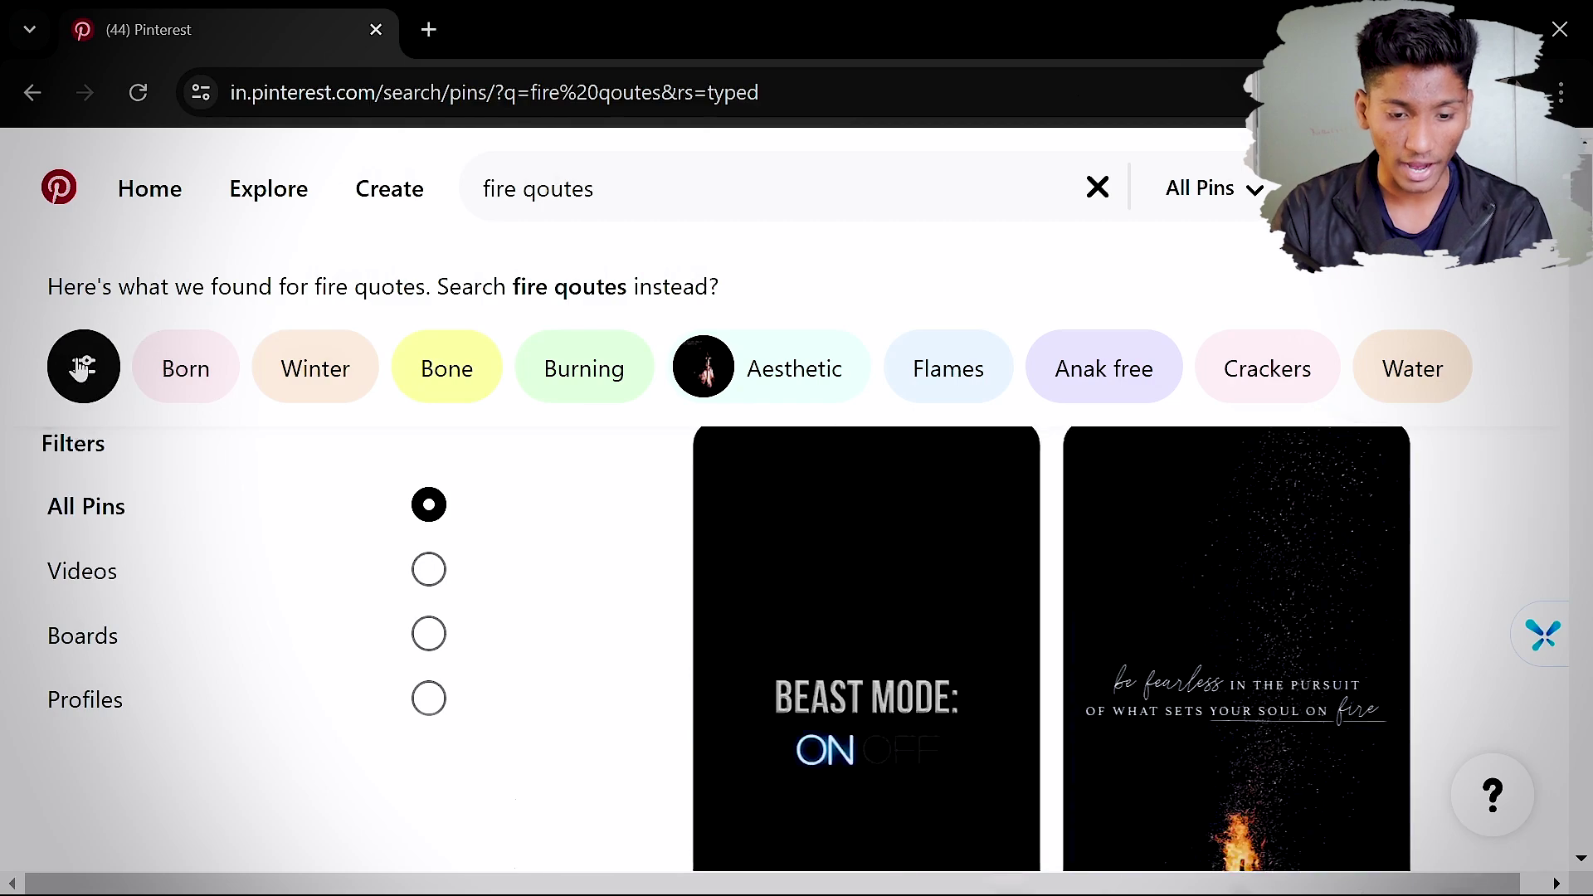
# Filter the fire quotes search results to videos and browse them
pyautogui.click(429, 571)
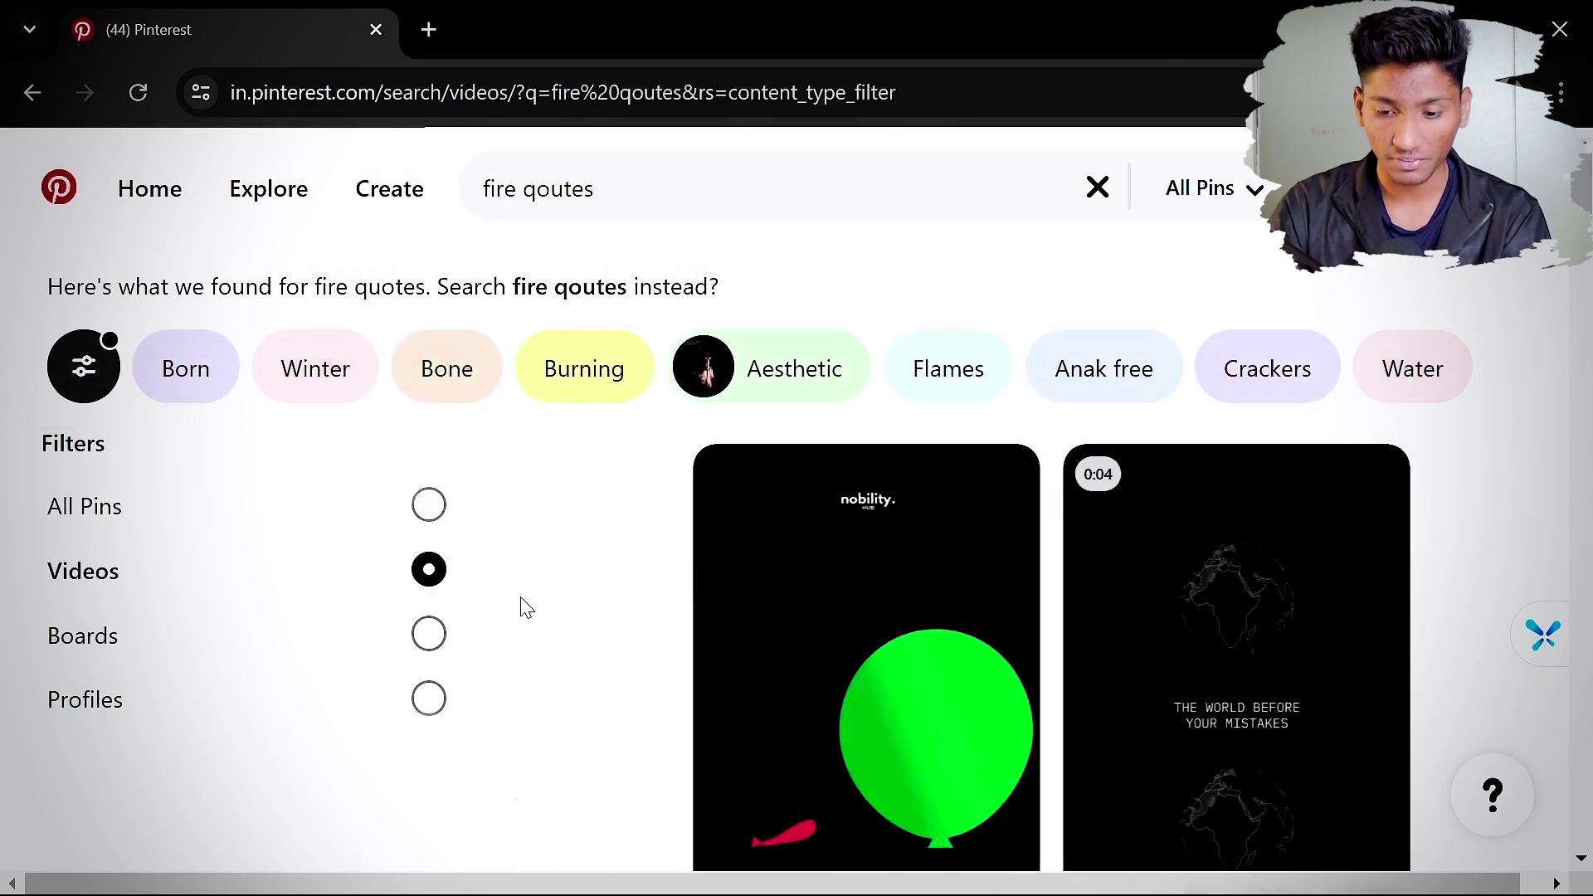
pyautogui.click(91, 377)
pyautogui.scroll(-5, 942, 728)
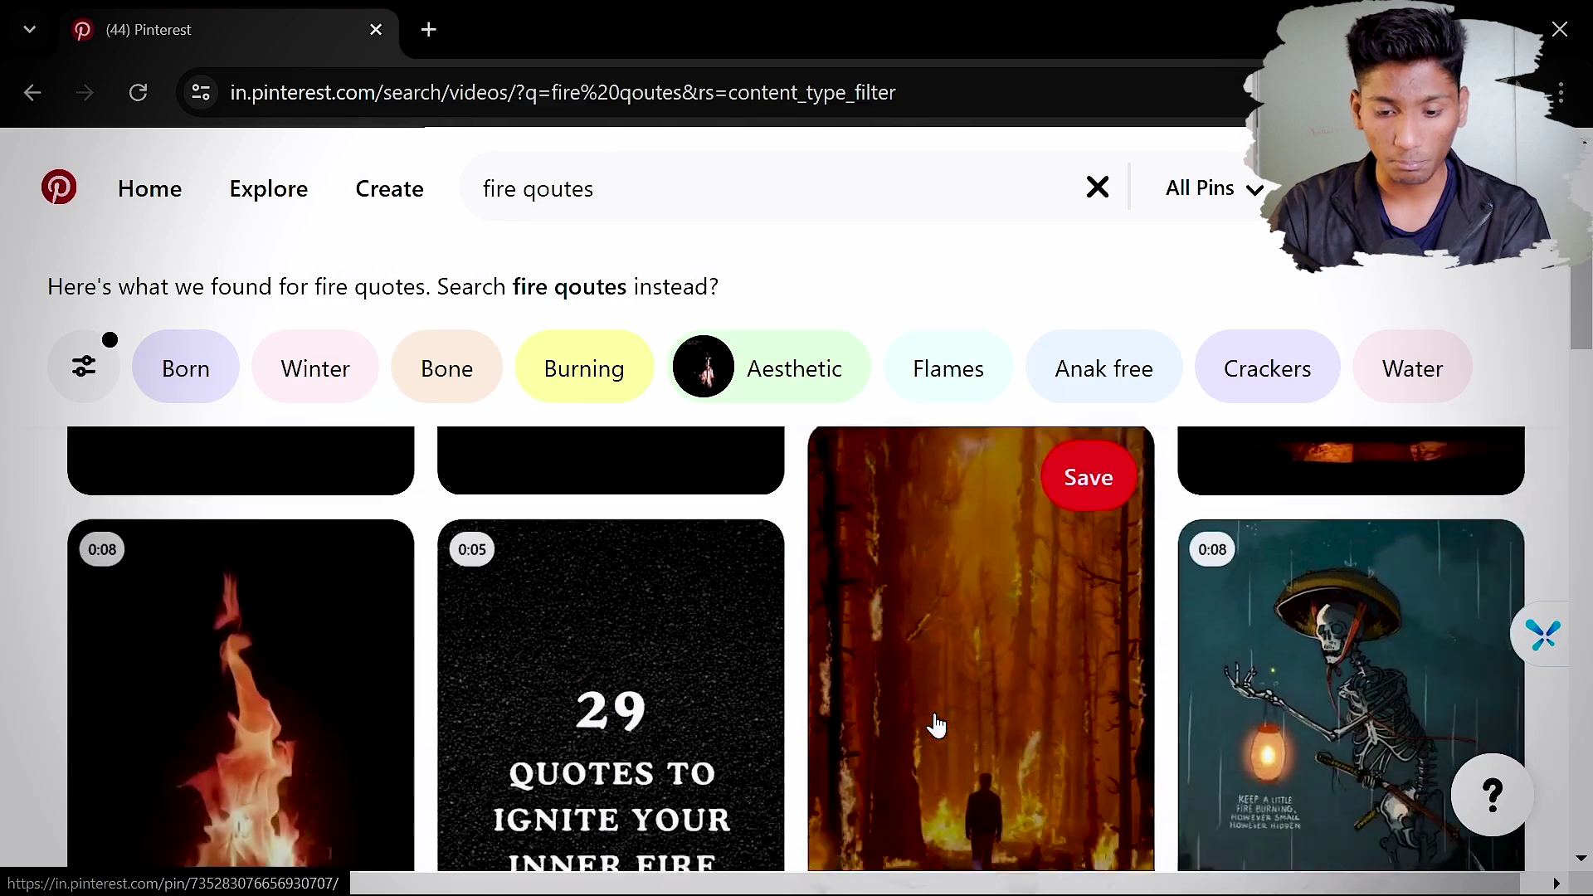
pyautogui.scroll(5, 875, 701)
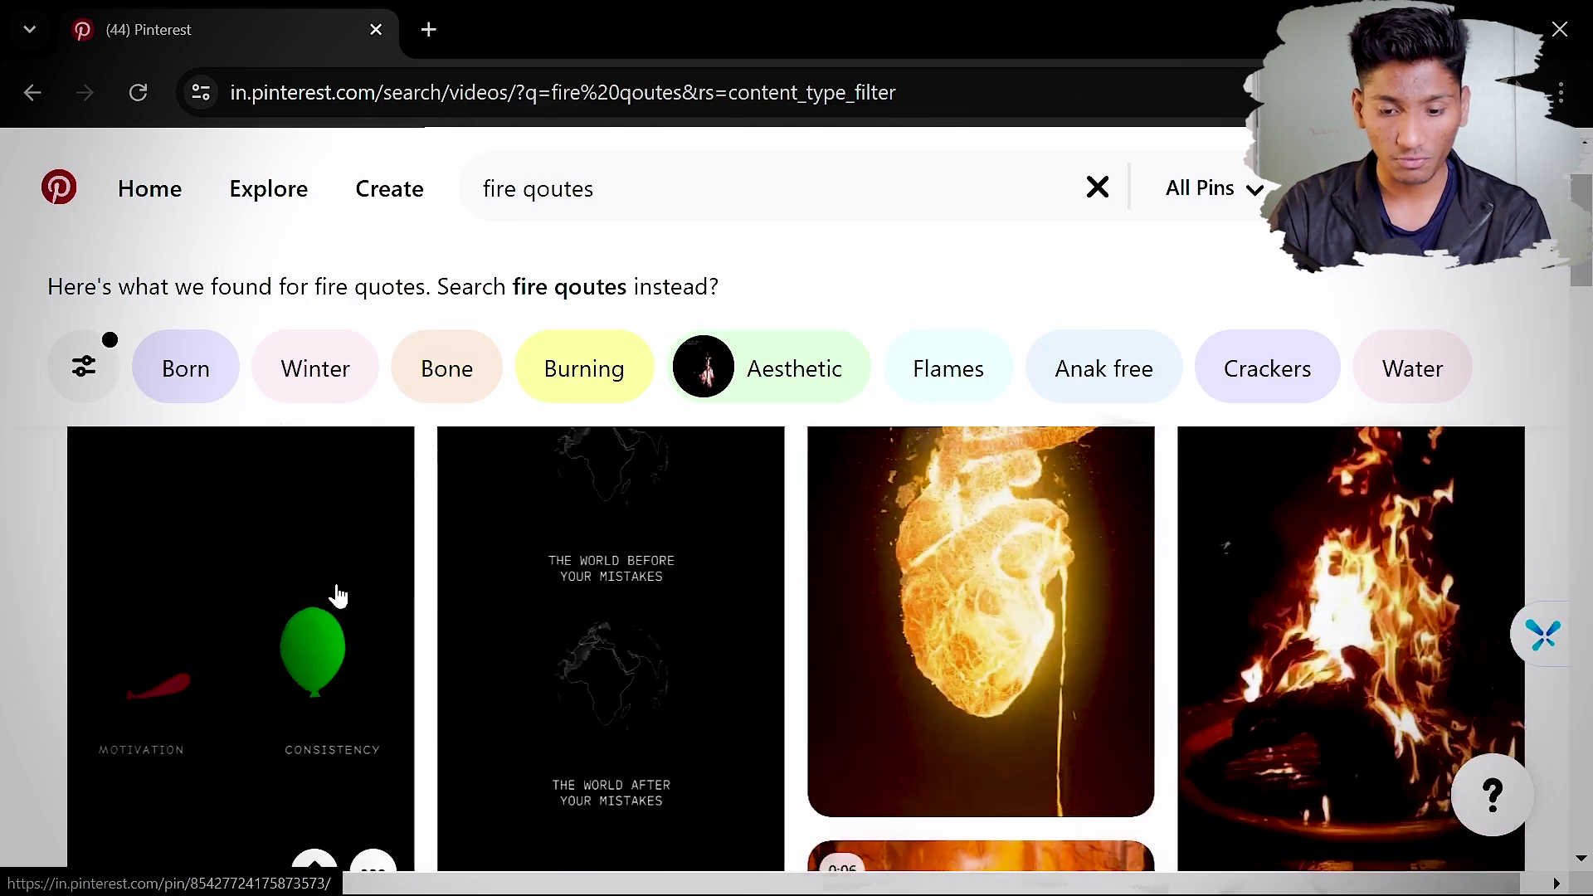
# View the pin reading "The world before your mistakes" as a reference and return to the results
pyautogui.click(622, 622)
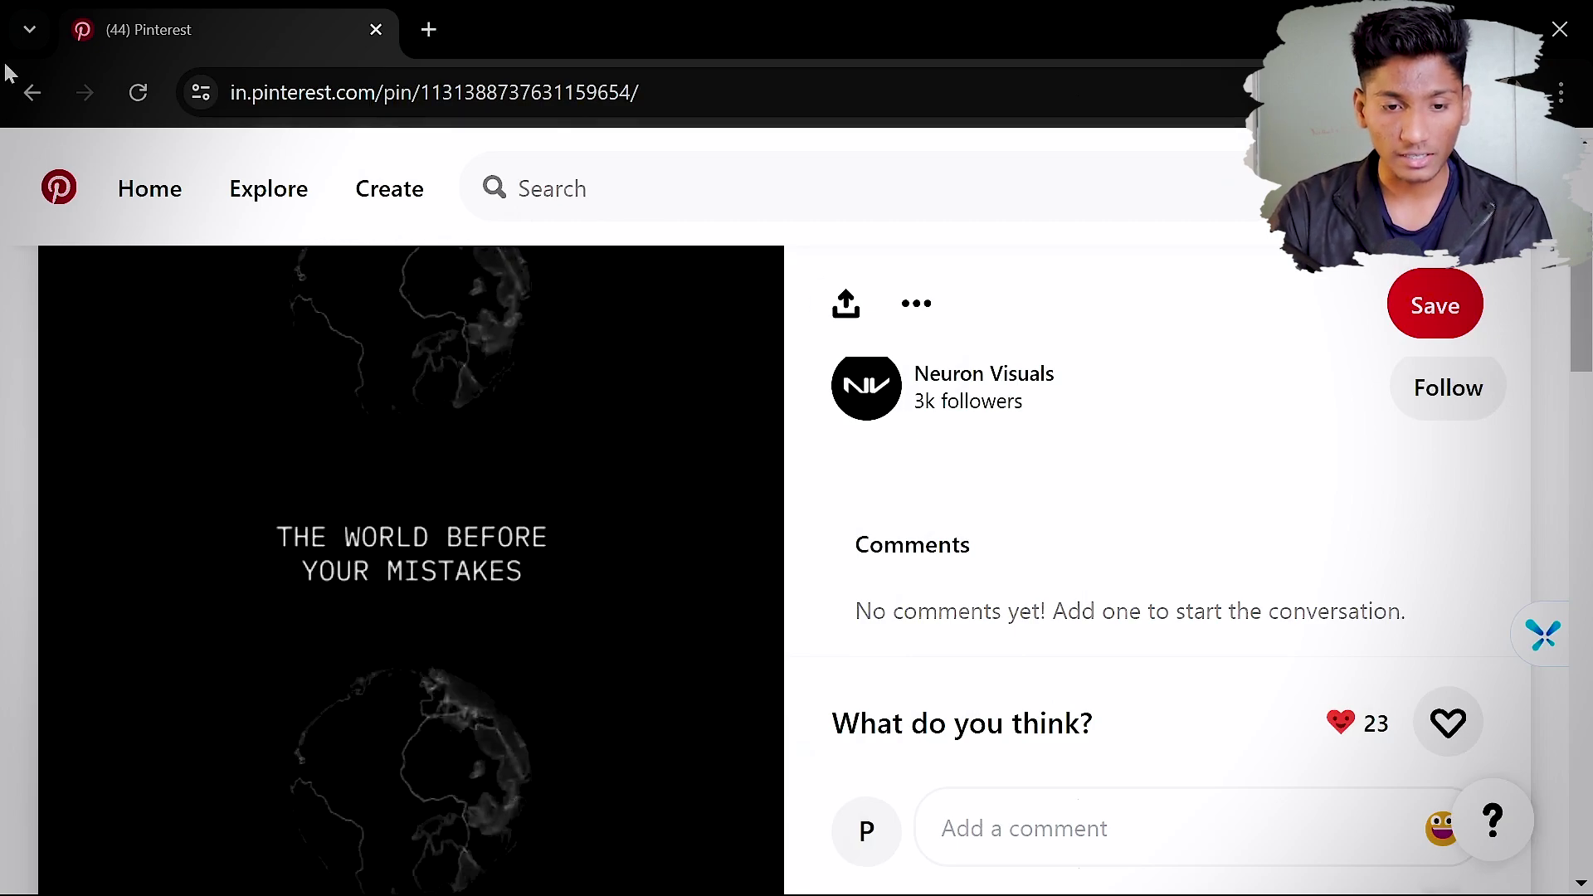
pyautogui.click(30, 92)
pyautogui.click(250, 653)
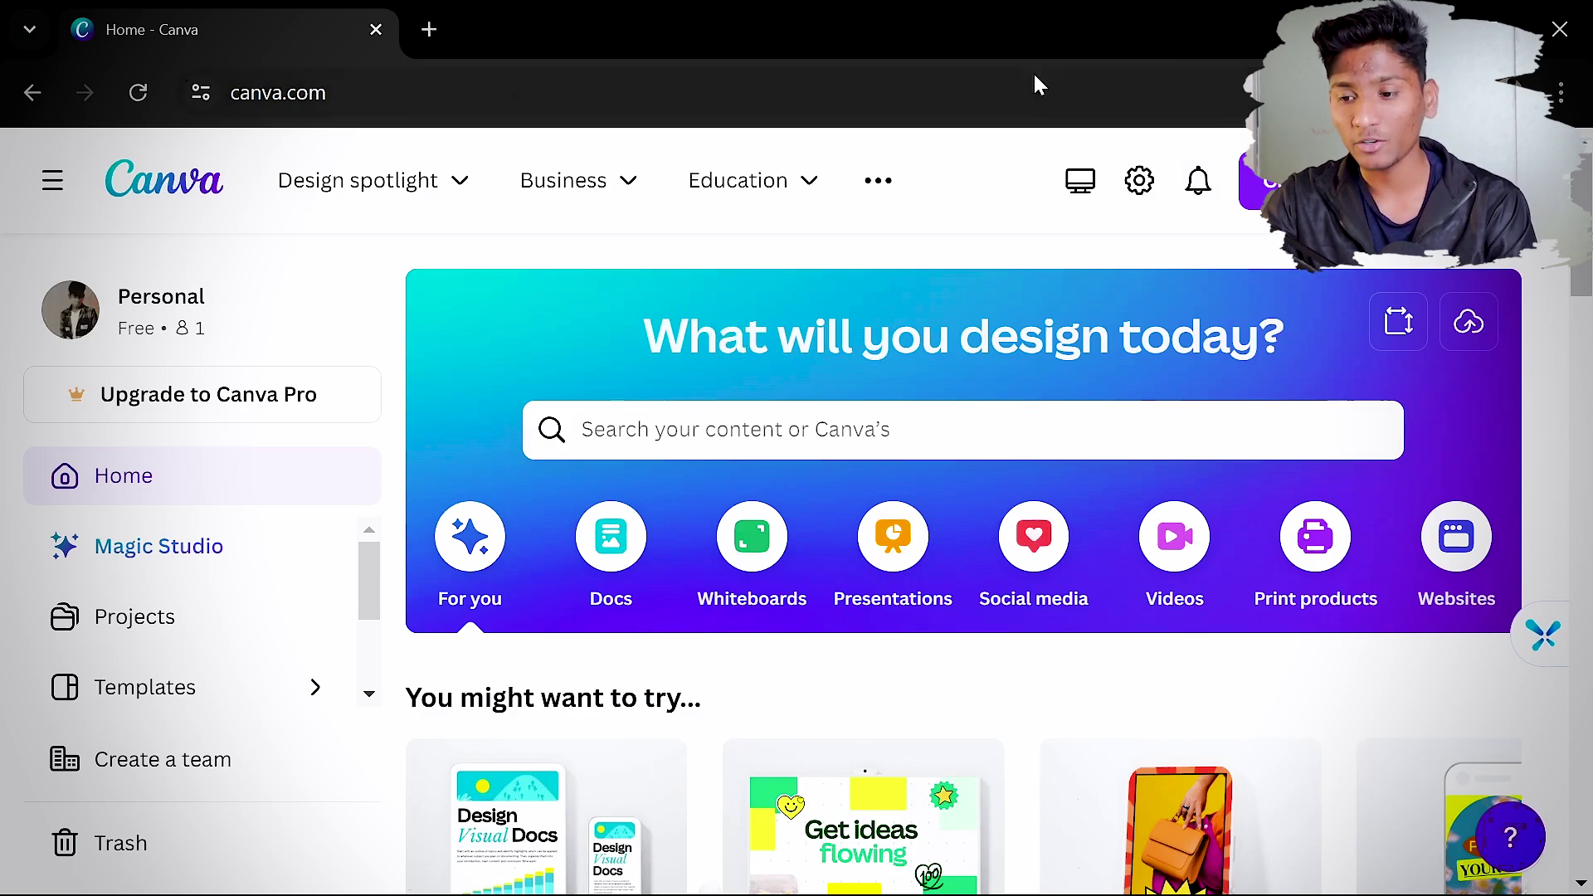
# Create a new Instagram Reel design of 1080 × 1920 px in Canva
pyautogui.click(1263, 180)
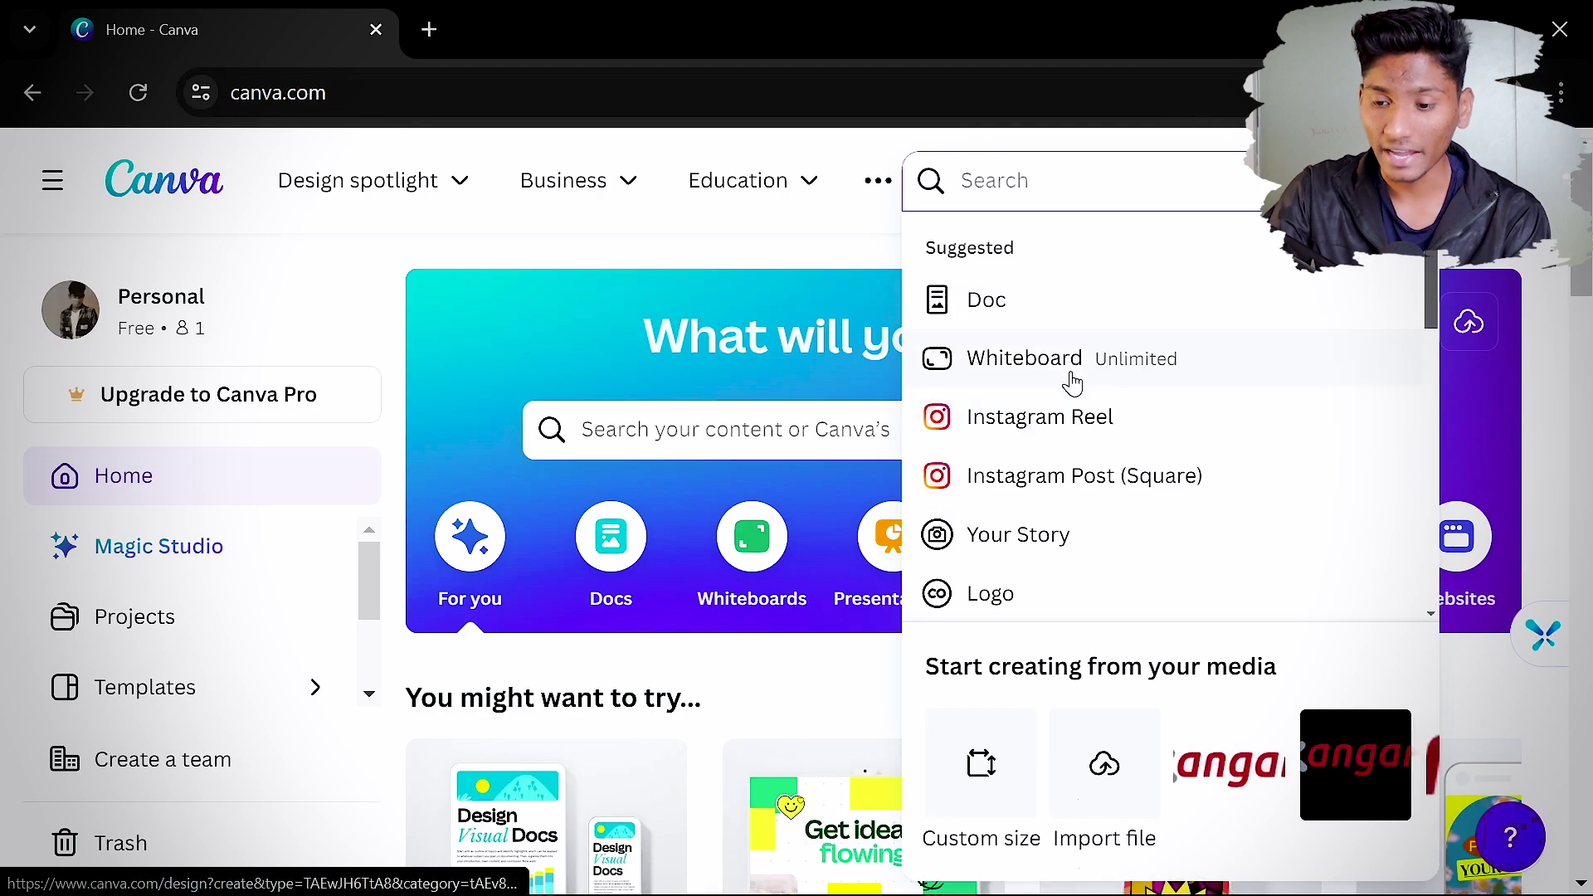
pyautogui.click(1109, 420)
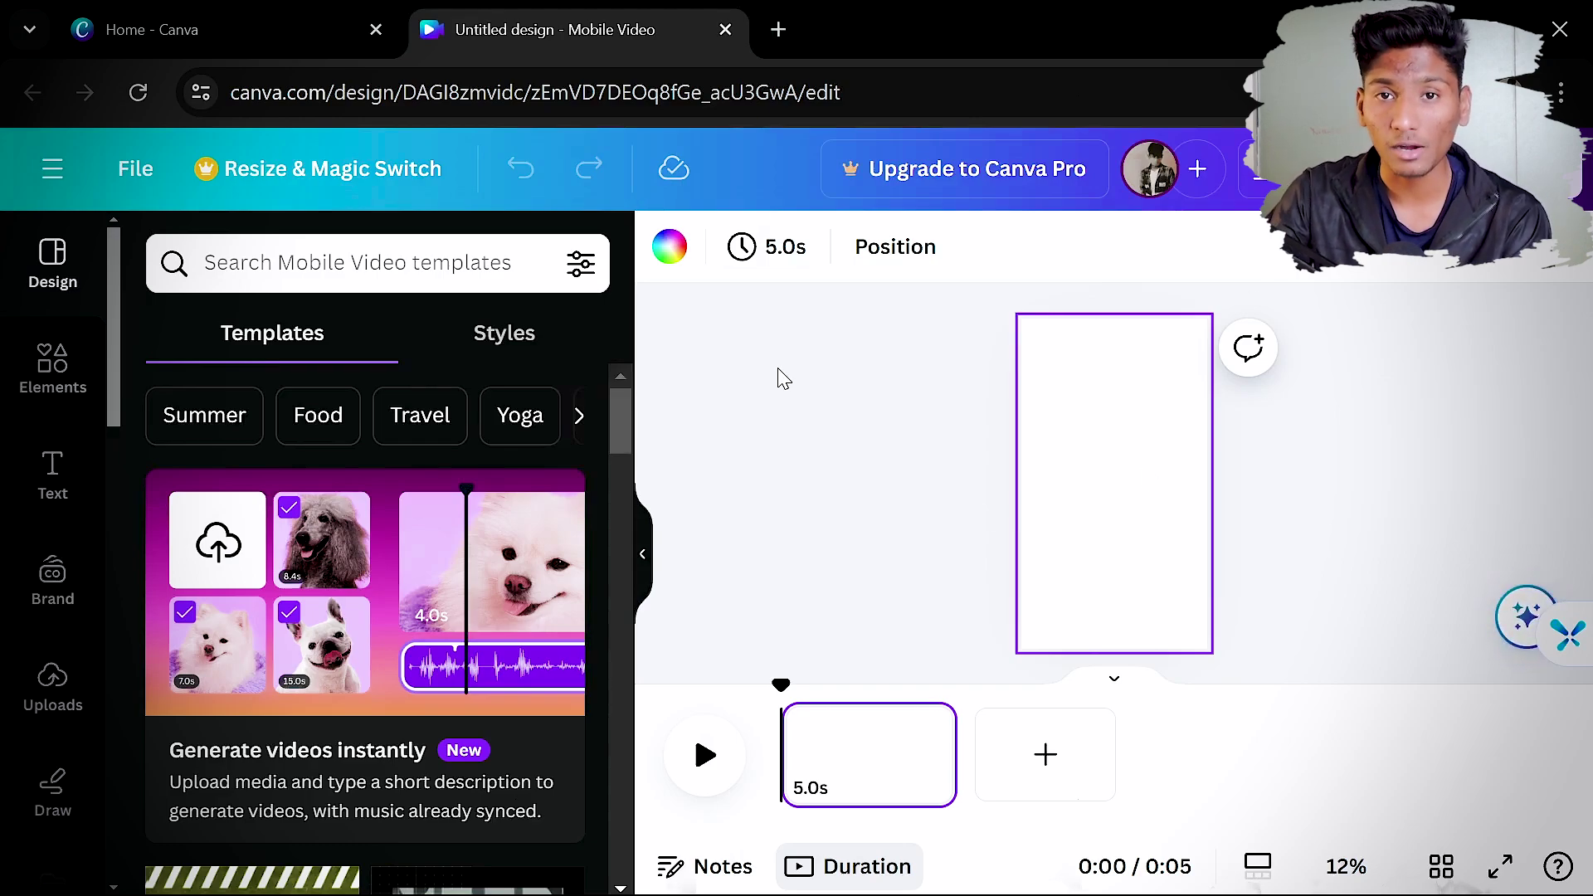
# Set the page background to solid black from the default colors
pyautogui.click(666, 249)
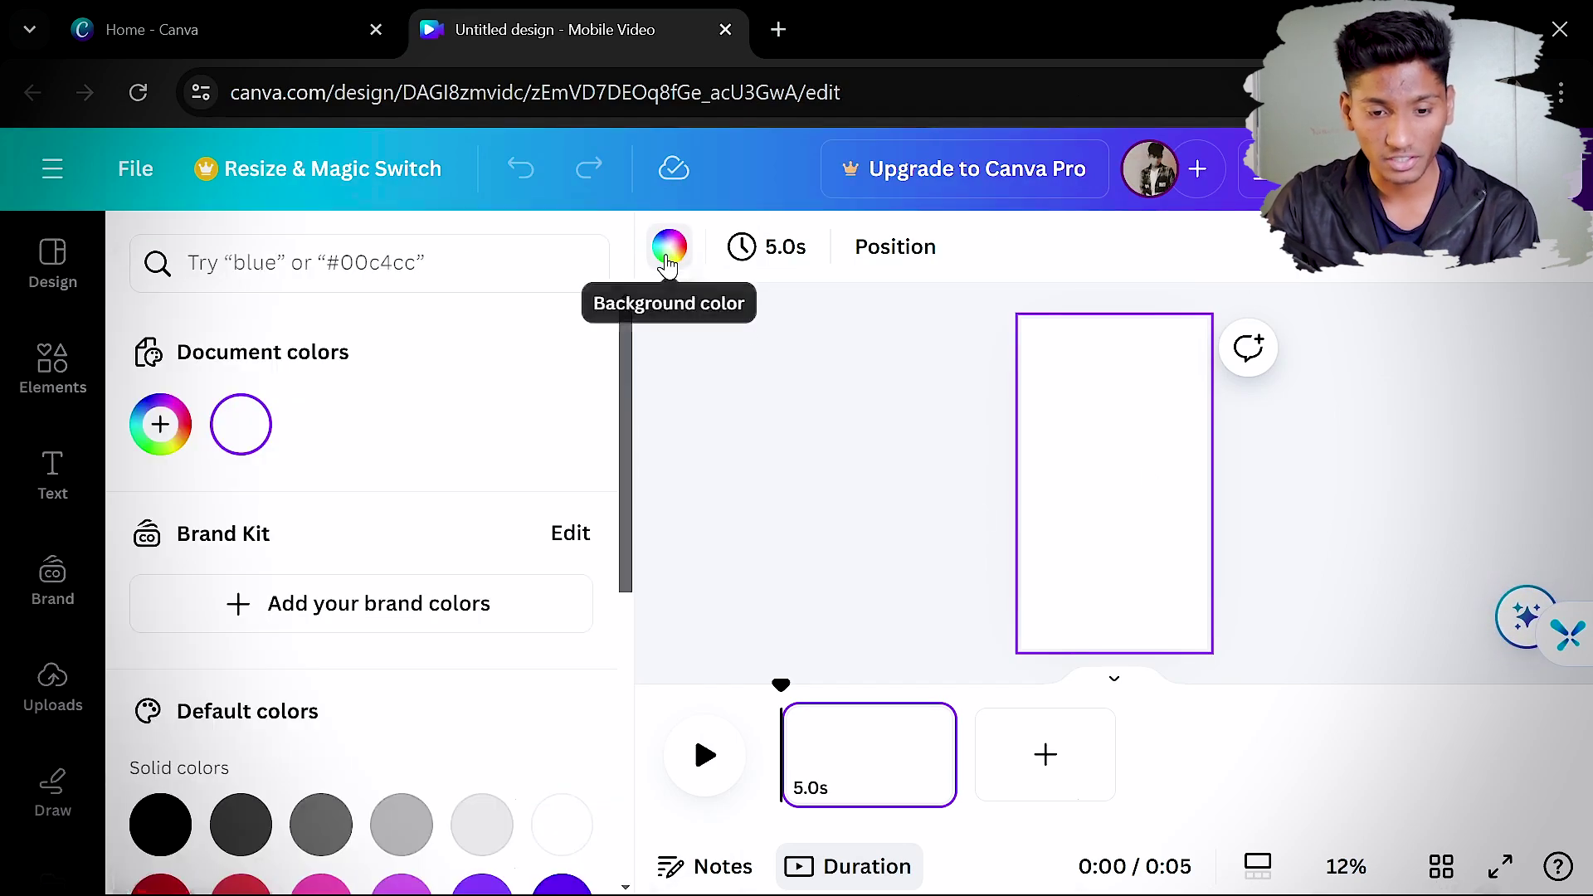
pyautogui.scroll(-6, 373, 523)
pyautogui.scroll(5, 156, 646)
pyautogui.click(157, 672)
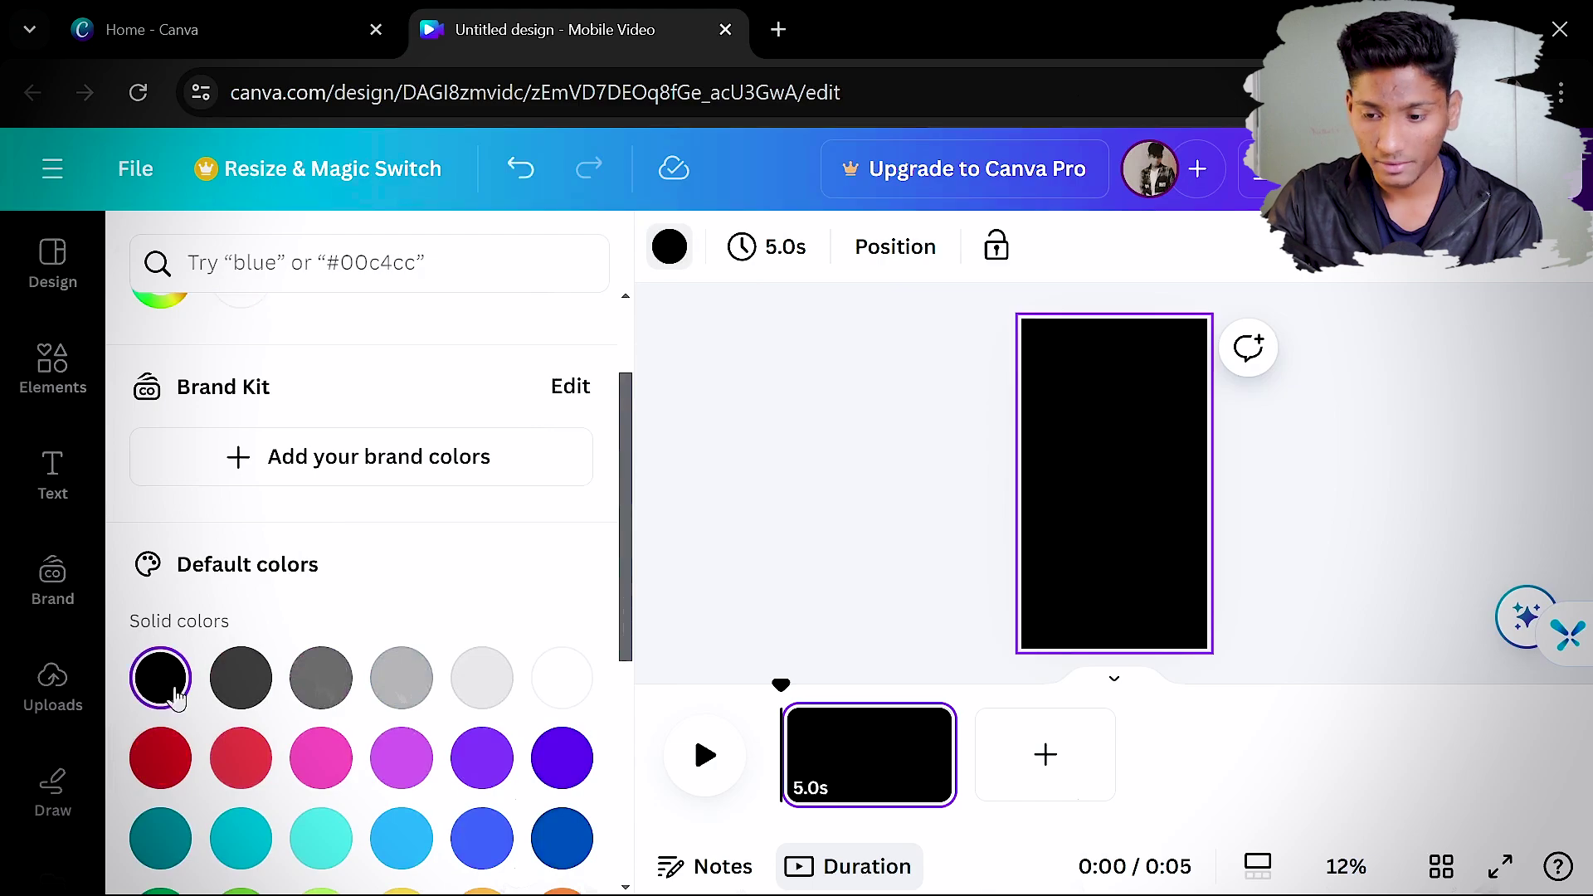
pyautogui.press('Escape')
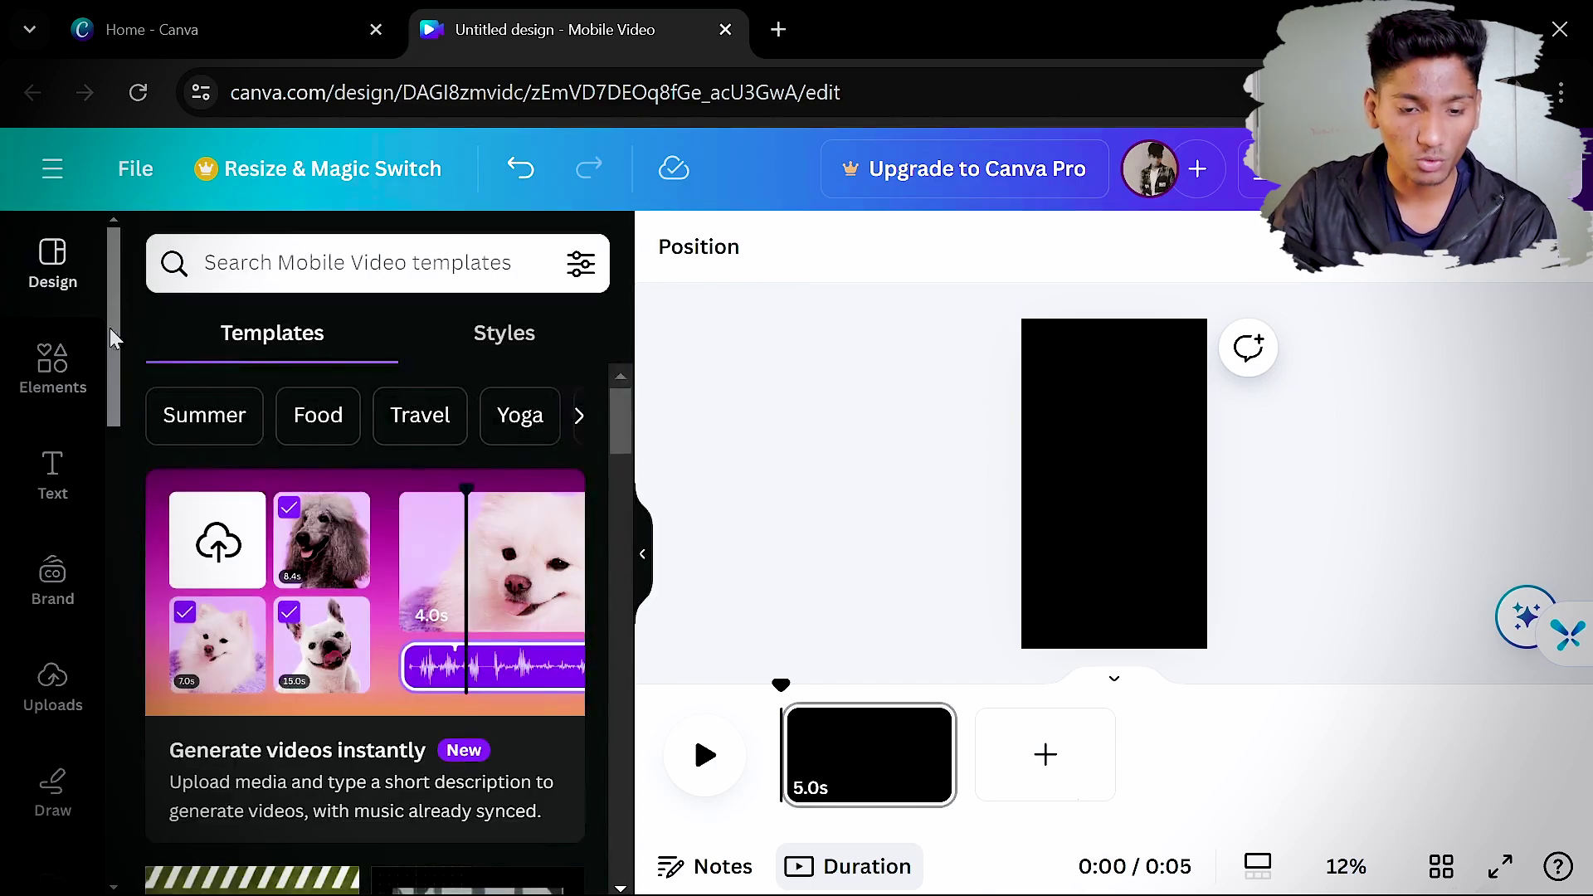
# Search the elements for "earth animated" graphics and place the blue and green globe in the upper middle of the page
pyautogui.click(71, 382)
pyautogui.click(282, 263)
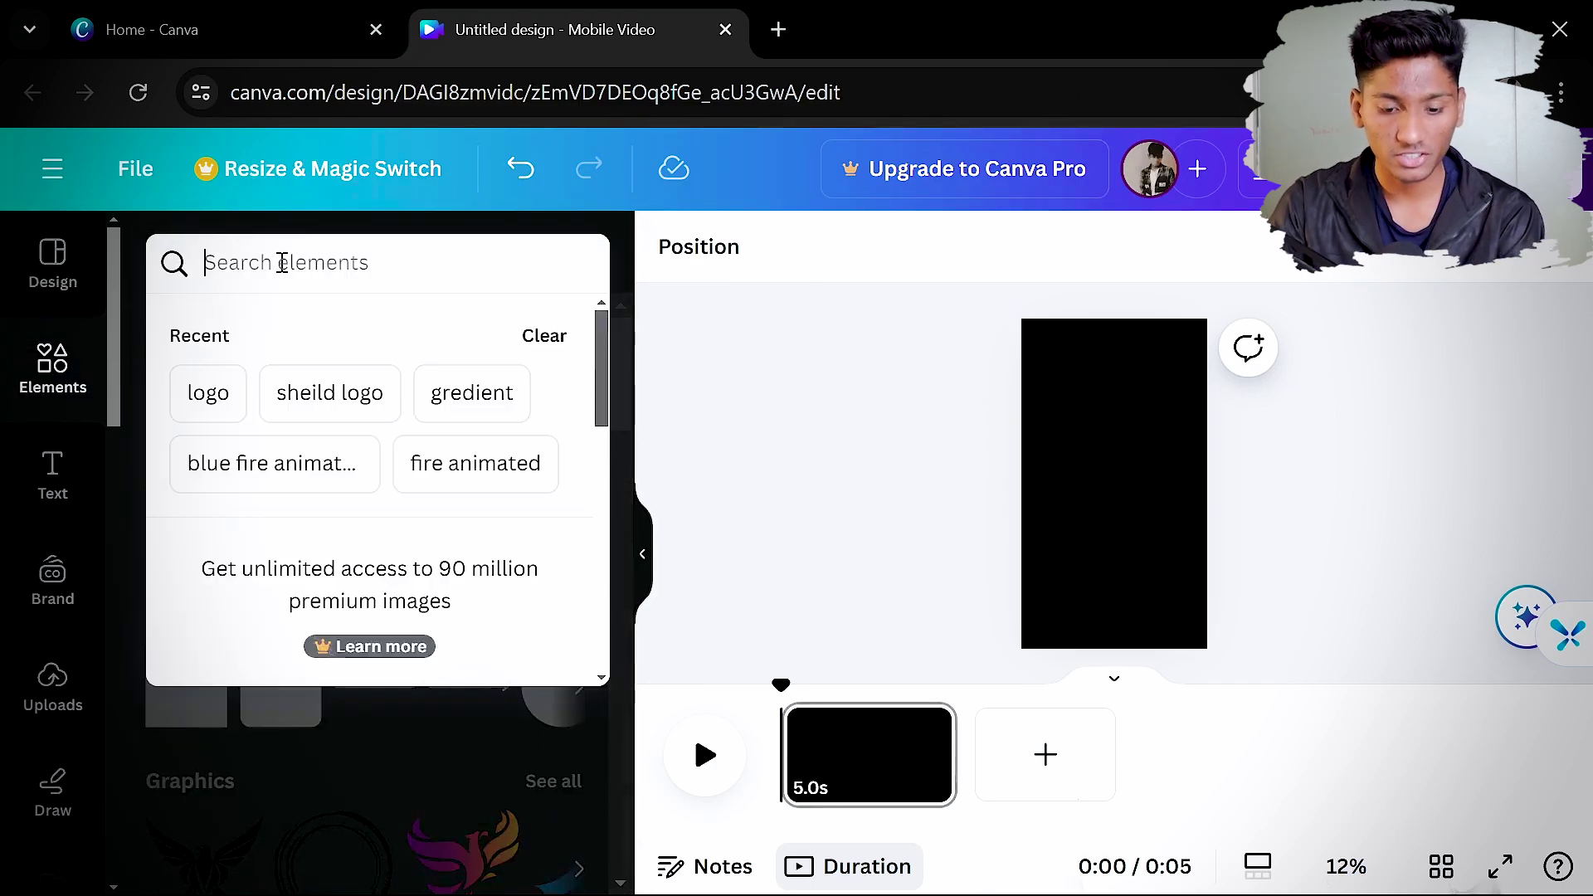
pyautogui.write('a')
pyautogui.press('BackSpace')
pyautogui.write('earth an')
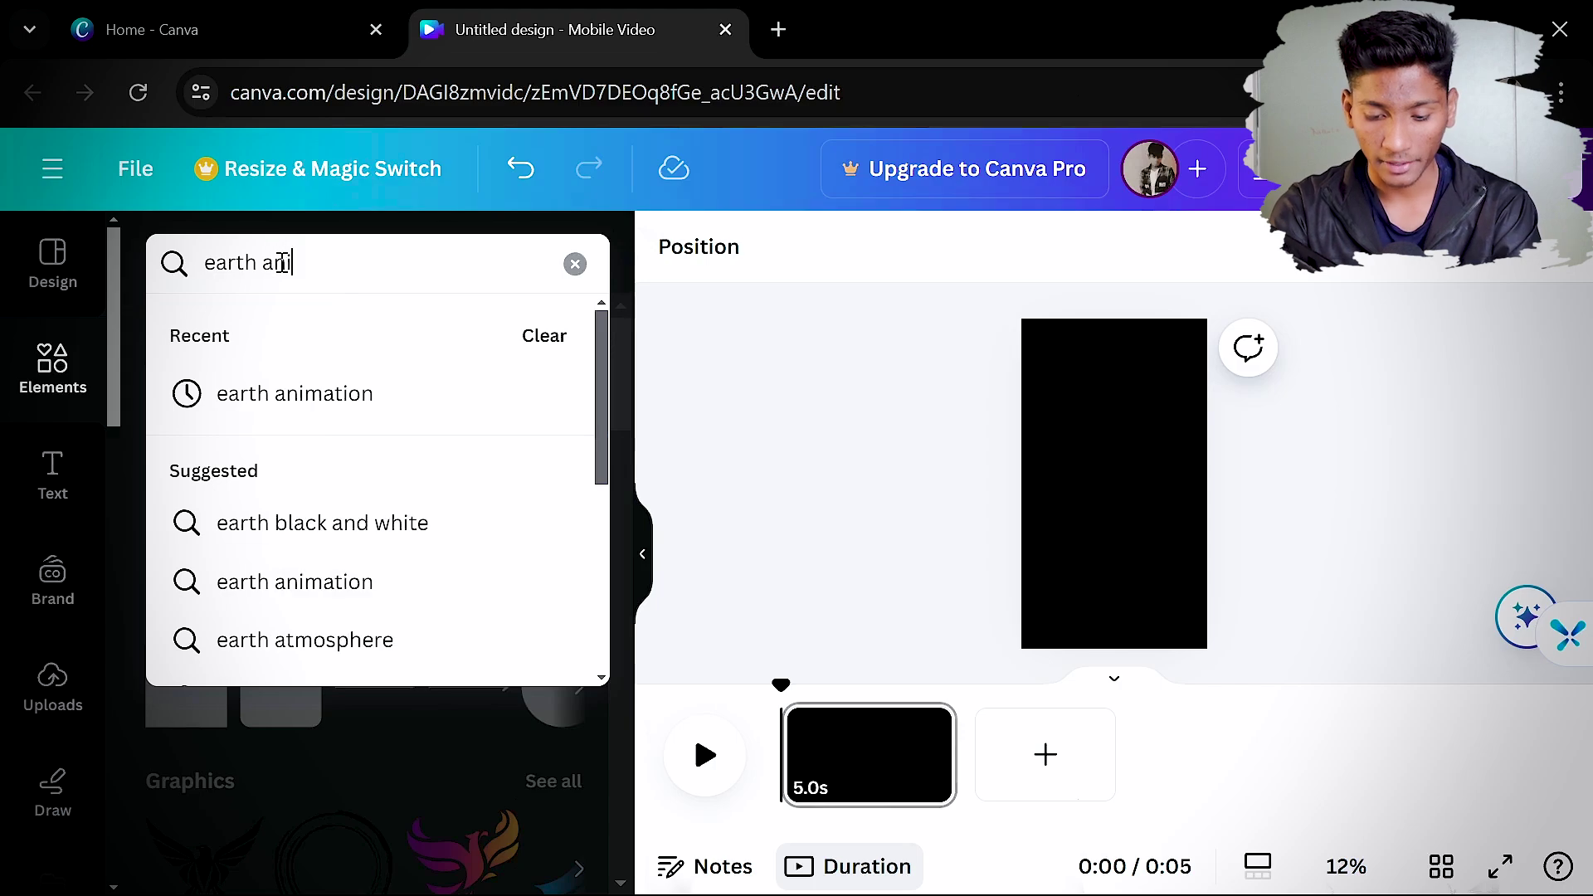
pyautogui.write('imated')
pyautogui.press('Return')
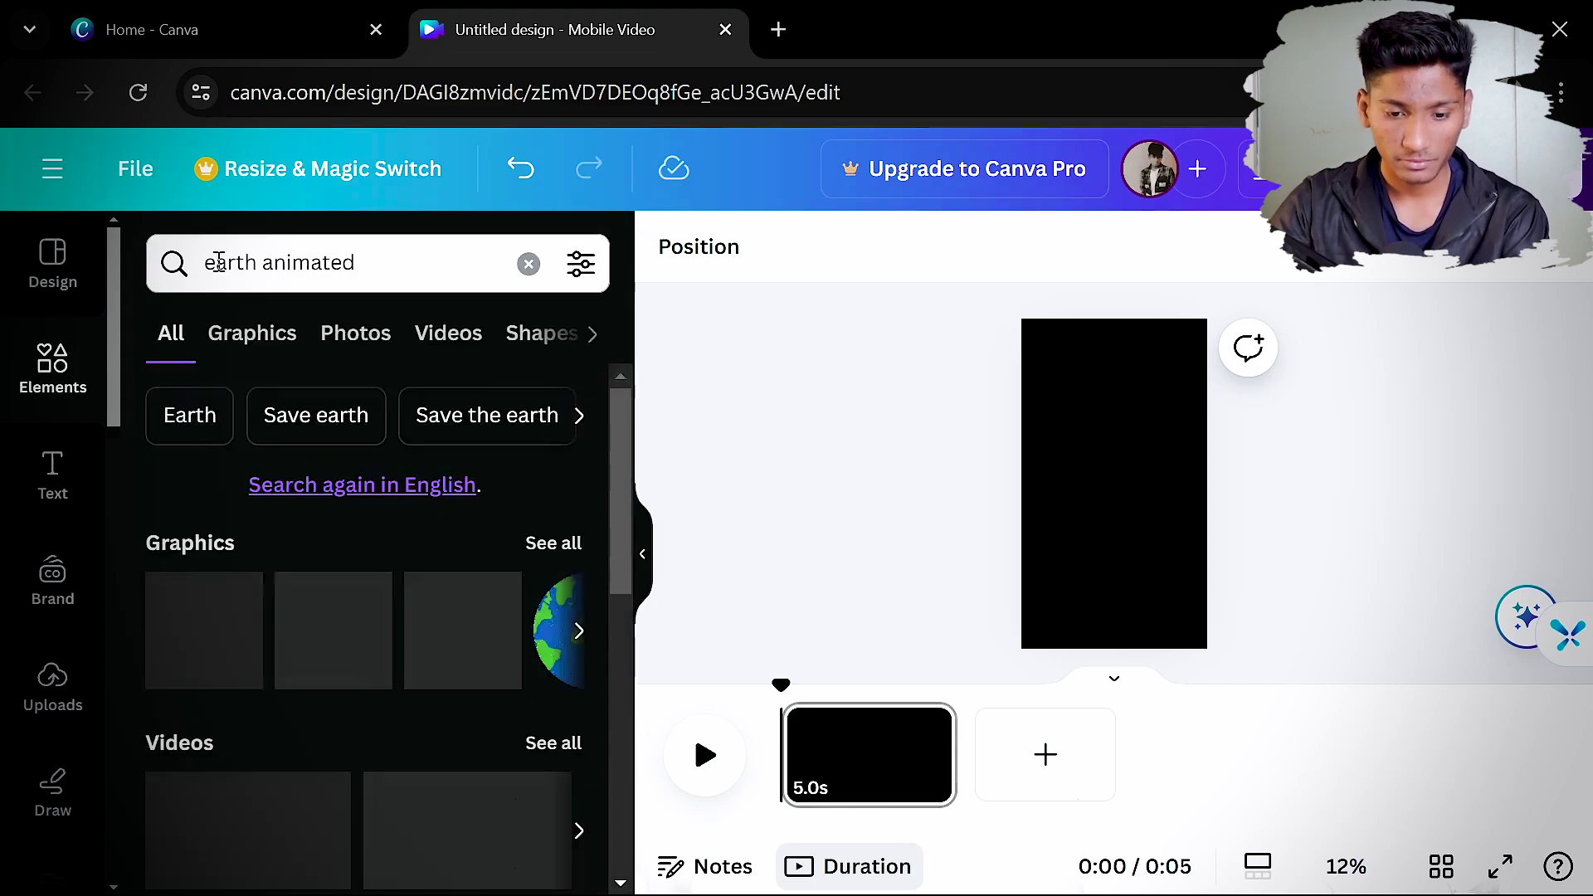
pyautogui.click(253, 334)
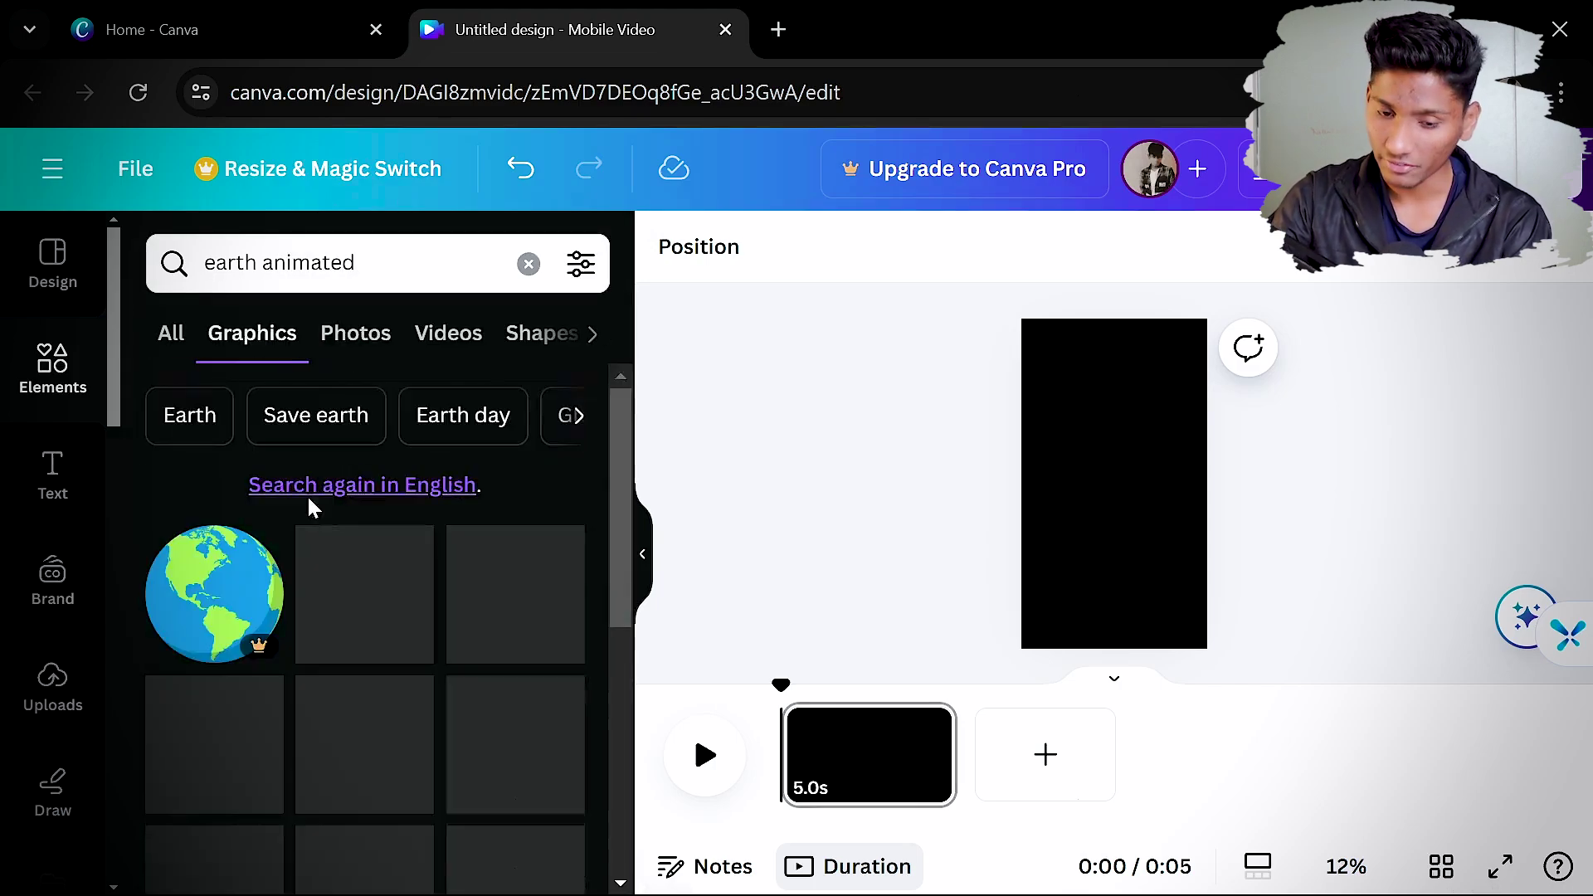
pyautogui.scroll(-4, 256, 528)
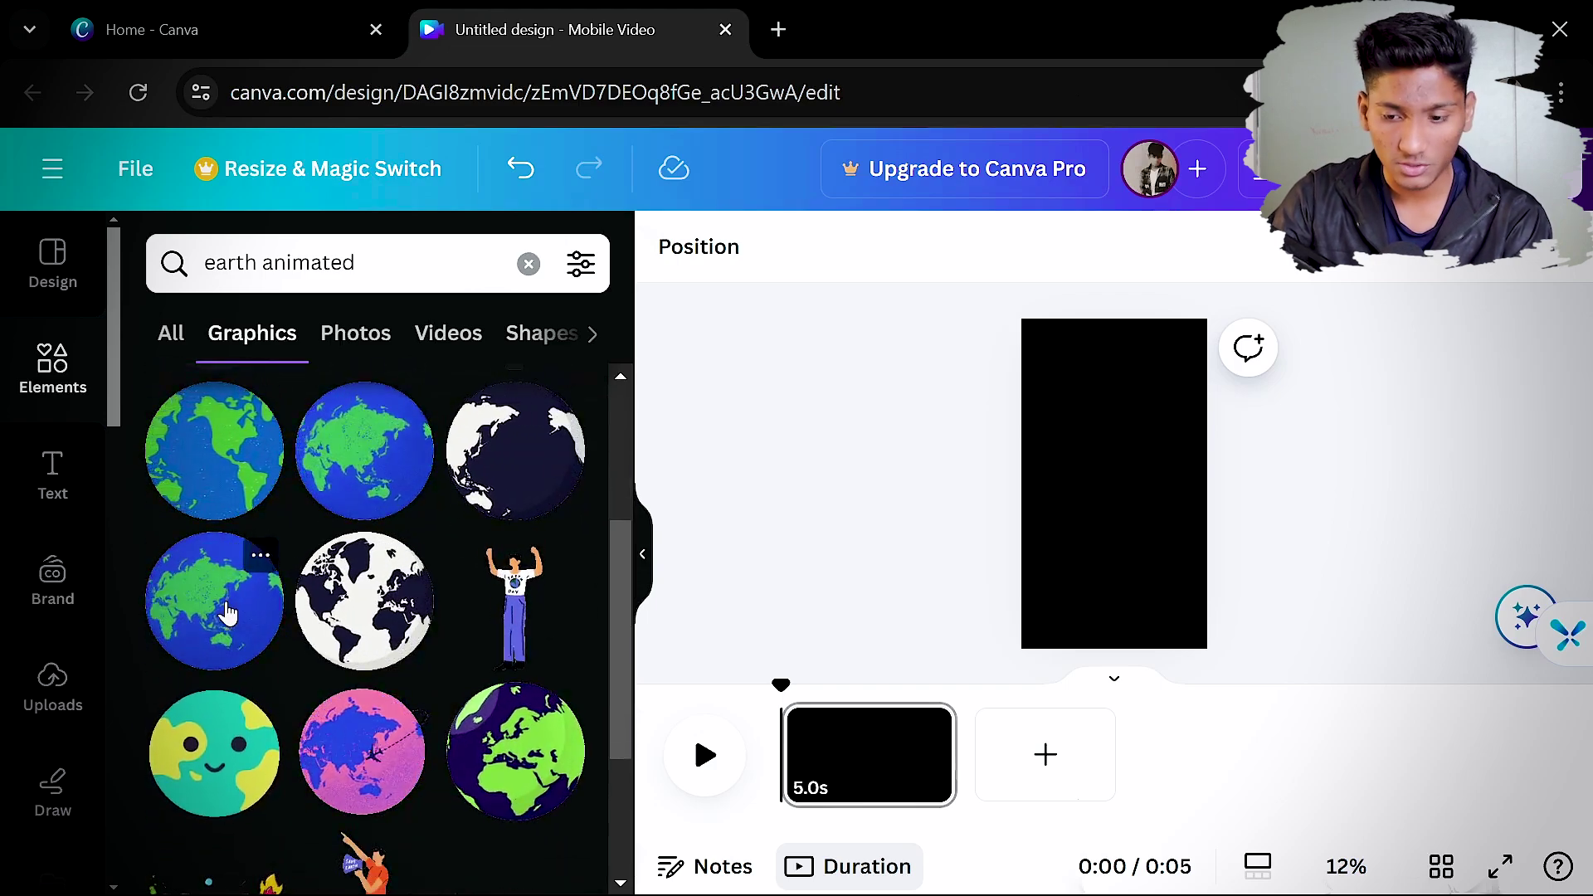
pyautogui.moveTo(220, 606); pyautogui.dragTo(1113, 442)
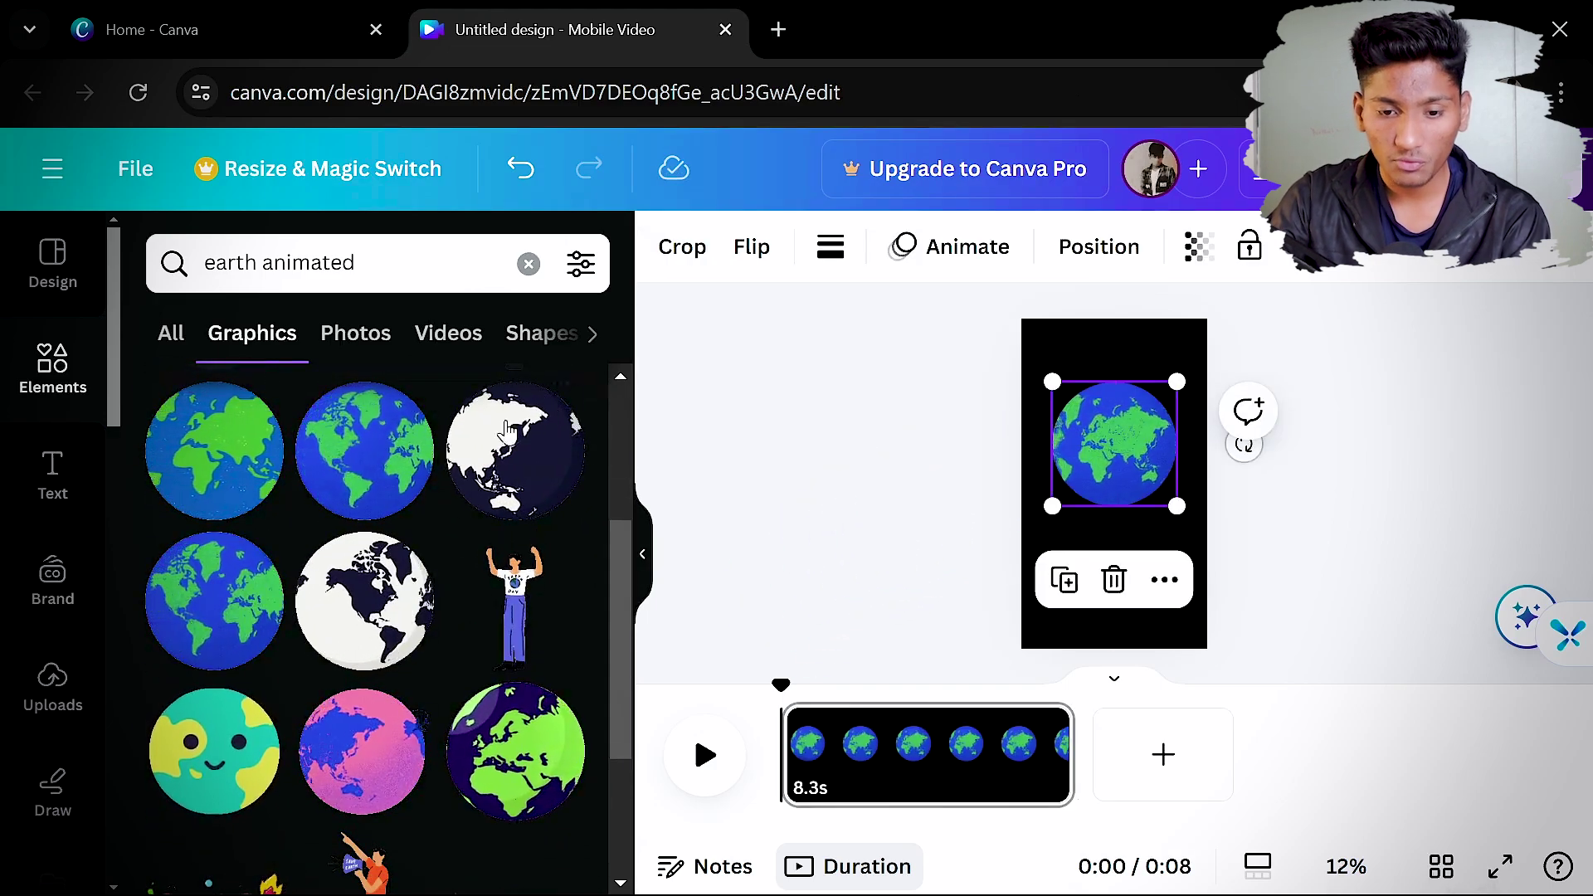
# Search the graphics for "glow" and place the round yellow glow over the globe
pyautogui.click(464, 254)
pyautogui.press('BackSpace')
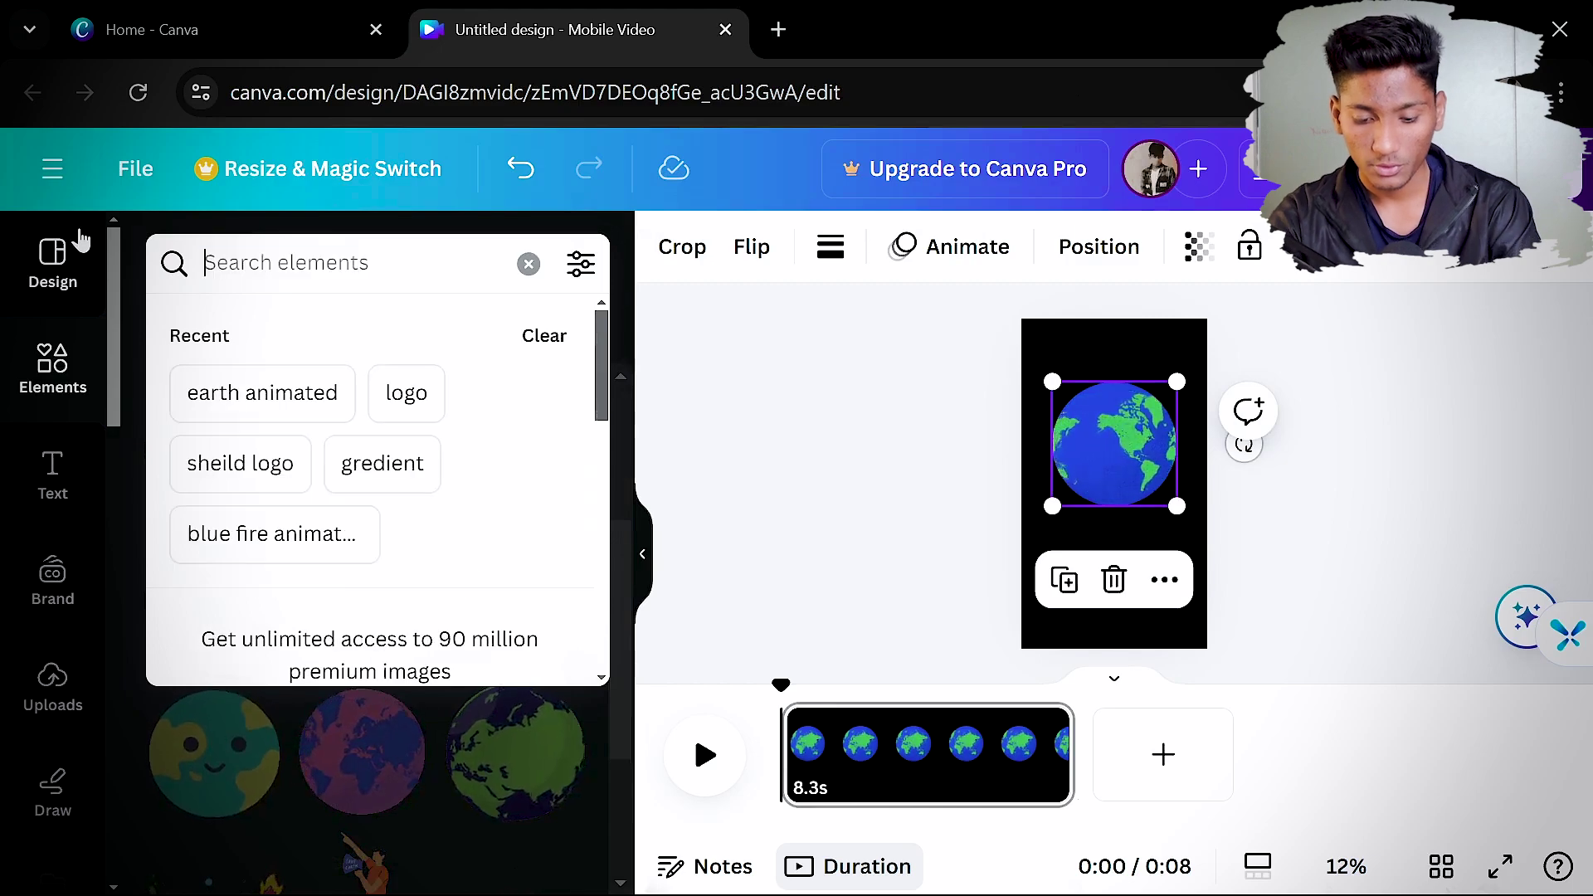
pyautogui.write('glow')
pyautogui.press('Return')
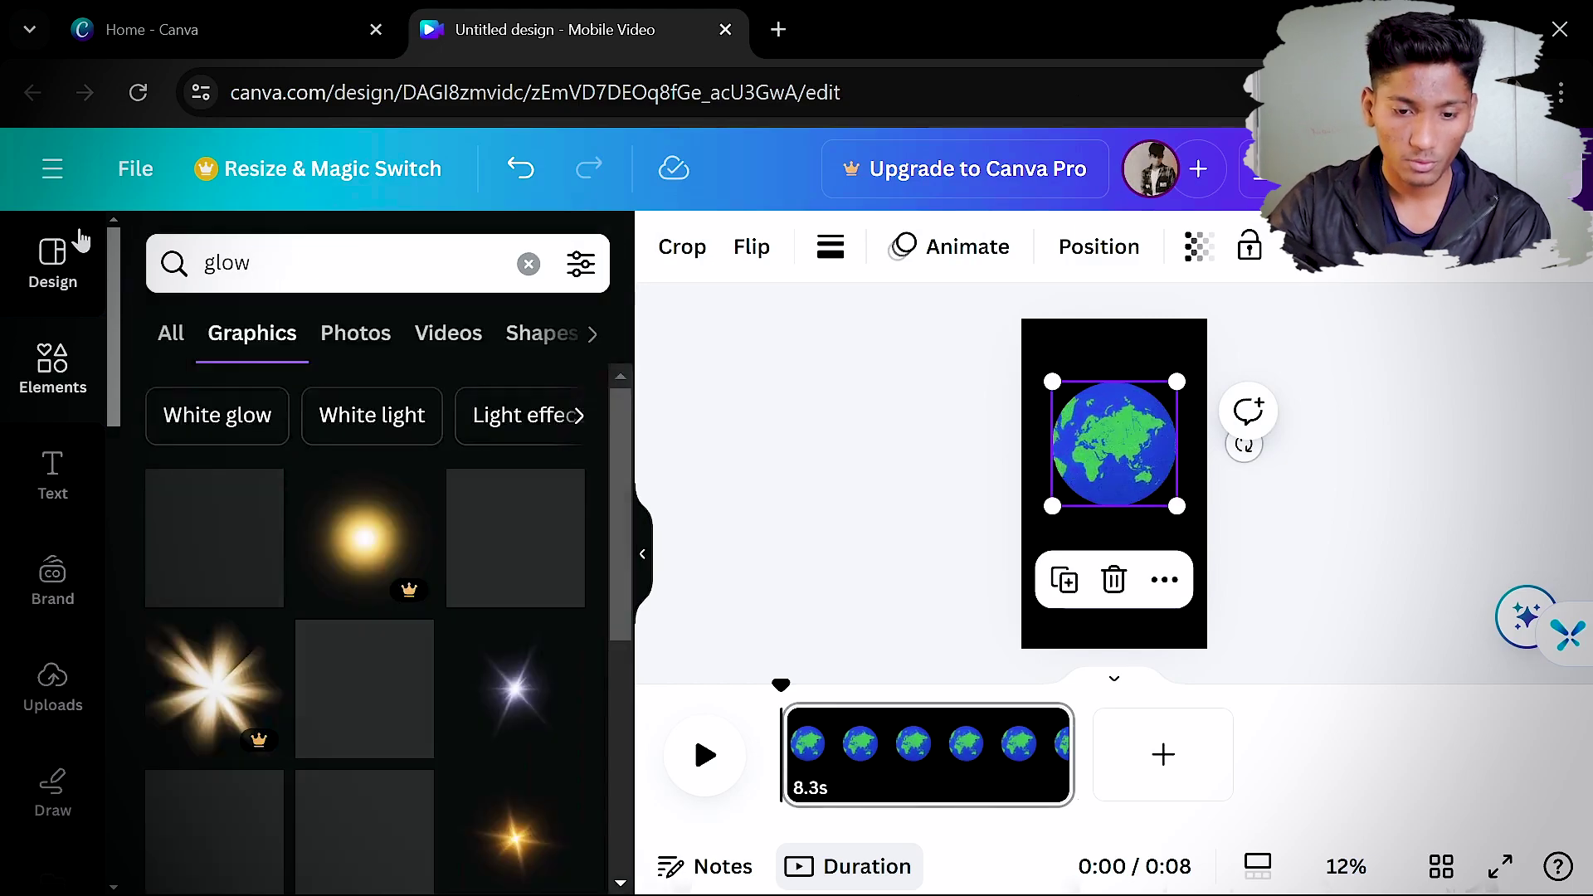
pyautogui.moveTo(1110, 448); pyautogui.dragTo(1106, 446)
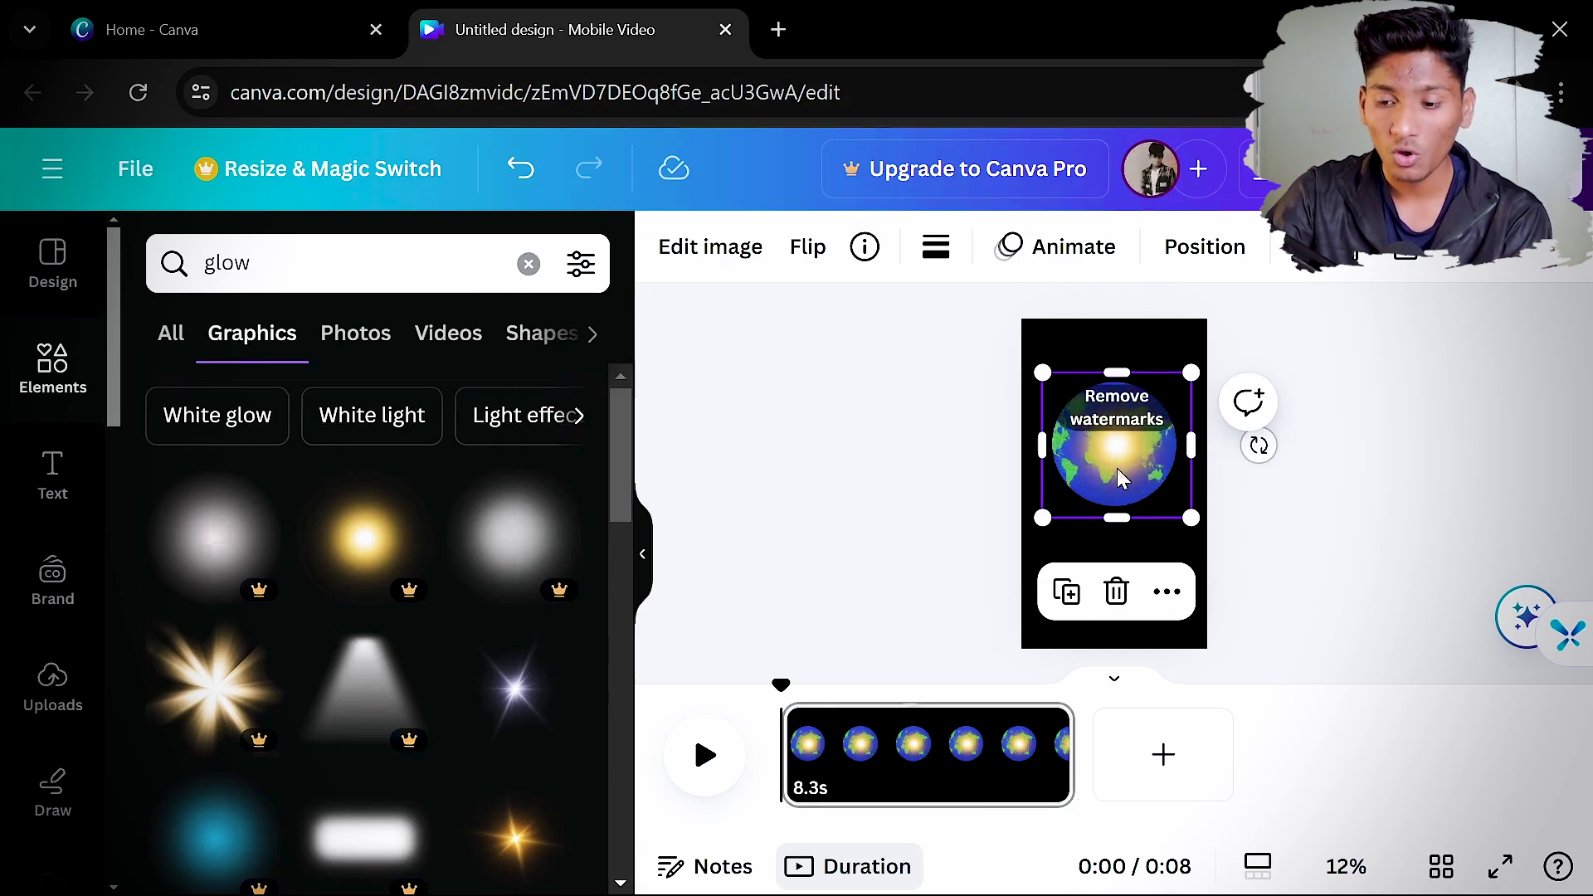
pyautogui.moveTo(1120, 477); pyautogui.dragTo(1122, 477)
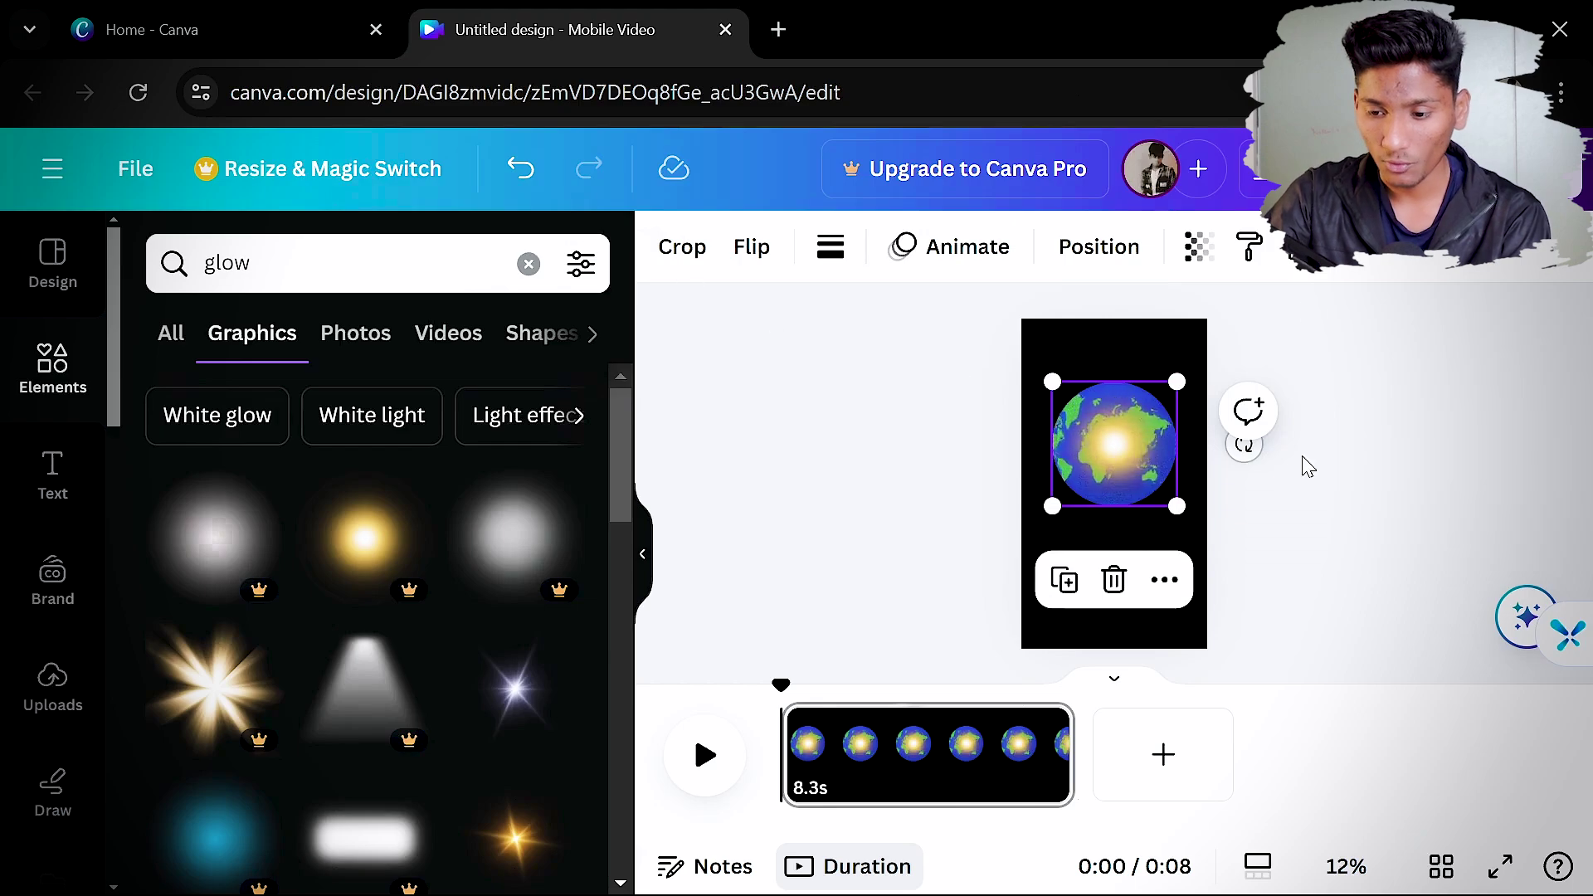
# Enlarge the yellow glow until it extends beyond the globe and send it to the back
pyautogui.click(1132, 460)
pyautogui.moveTo(1193, 517); pyautogui.dragTo(1113, 452)
pyautogui.rightClick(1113, 452)
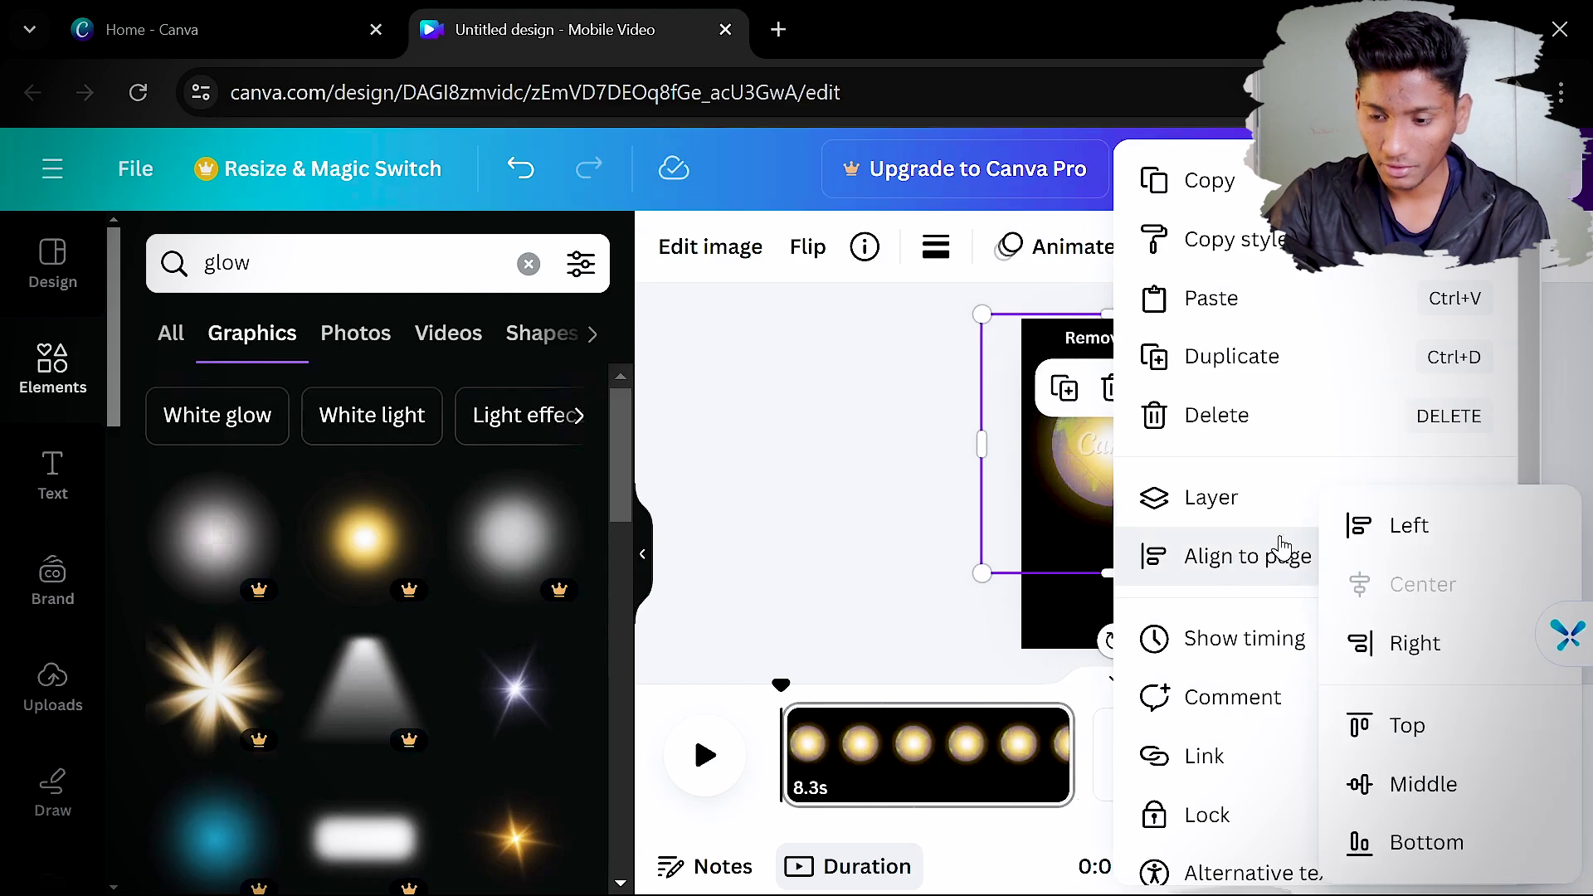
pyautogui.moveTo(1297, 495)
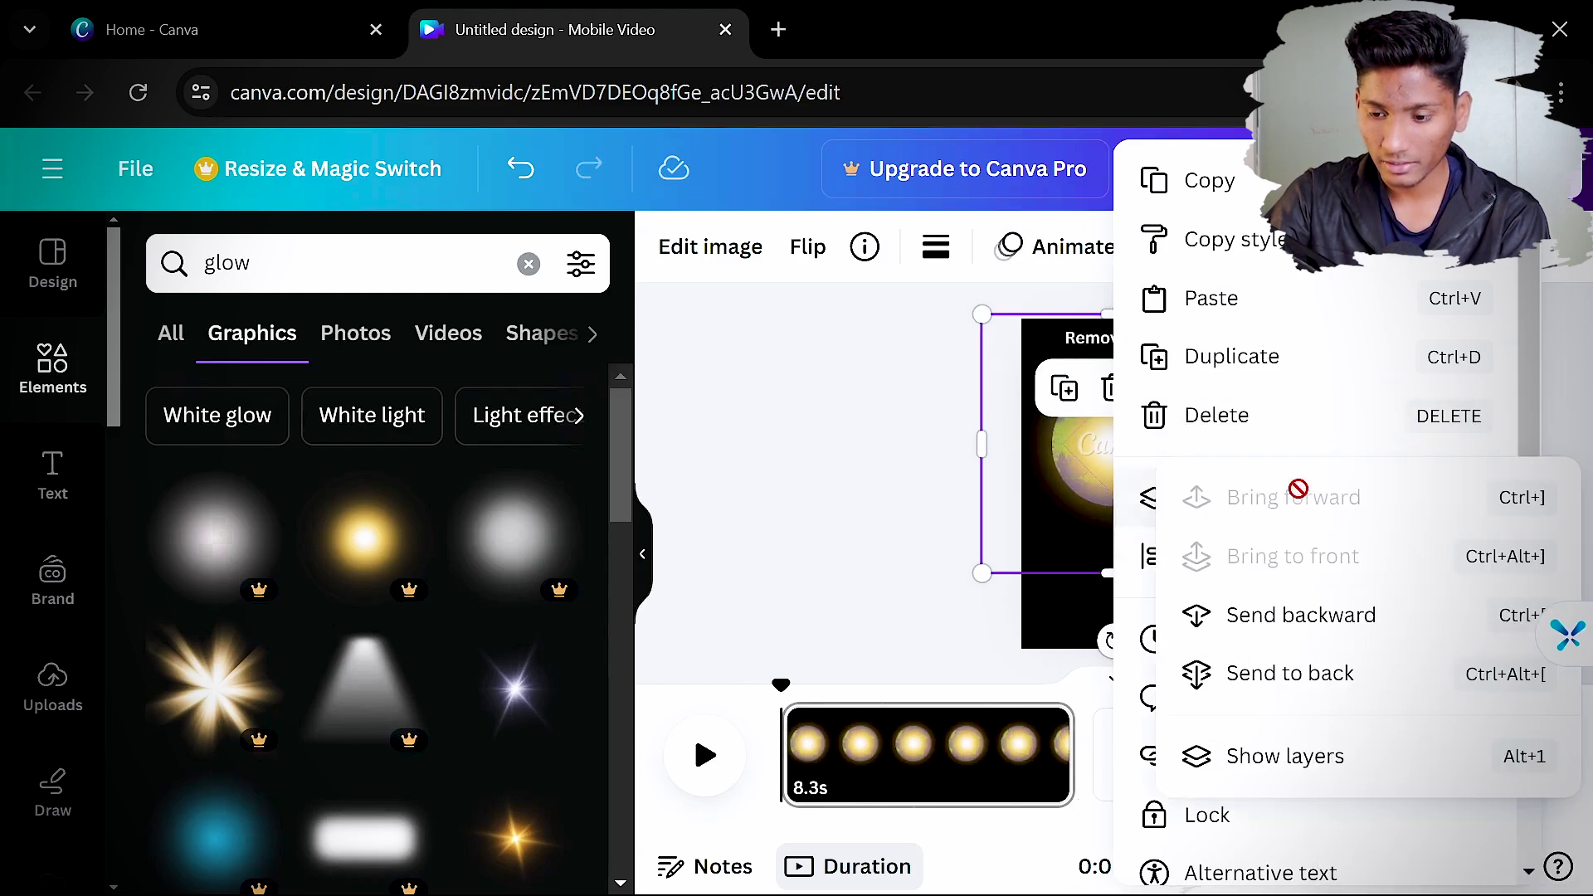
pyautogui.click(1278, 687)
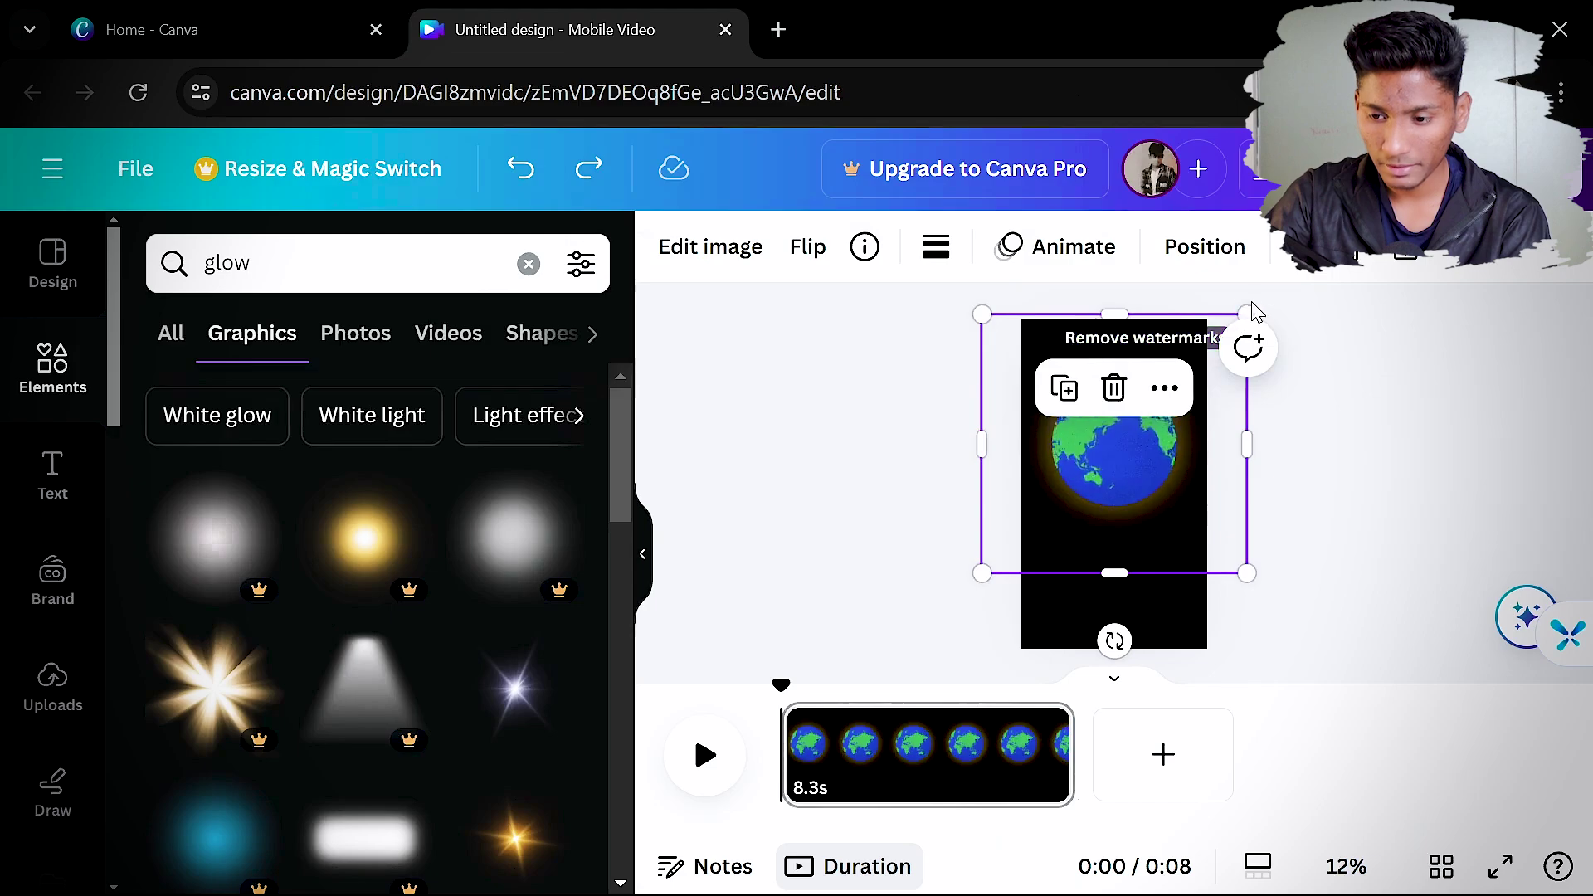
# Enlarge the glow slightly more and center it behind the globe as an even halo
pyautogui.moveTo(1246, 313); pyautogui.dragTo(1277, 287)
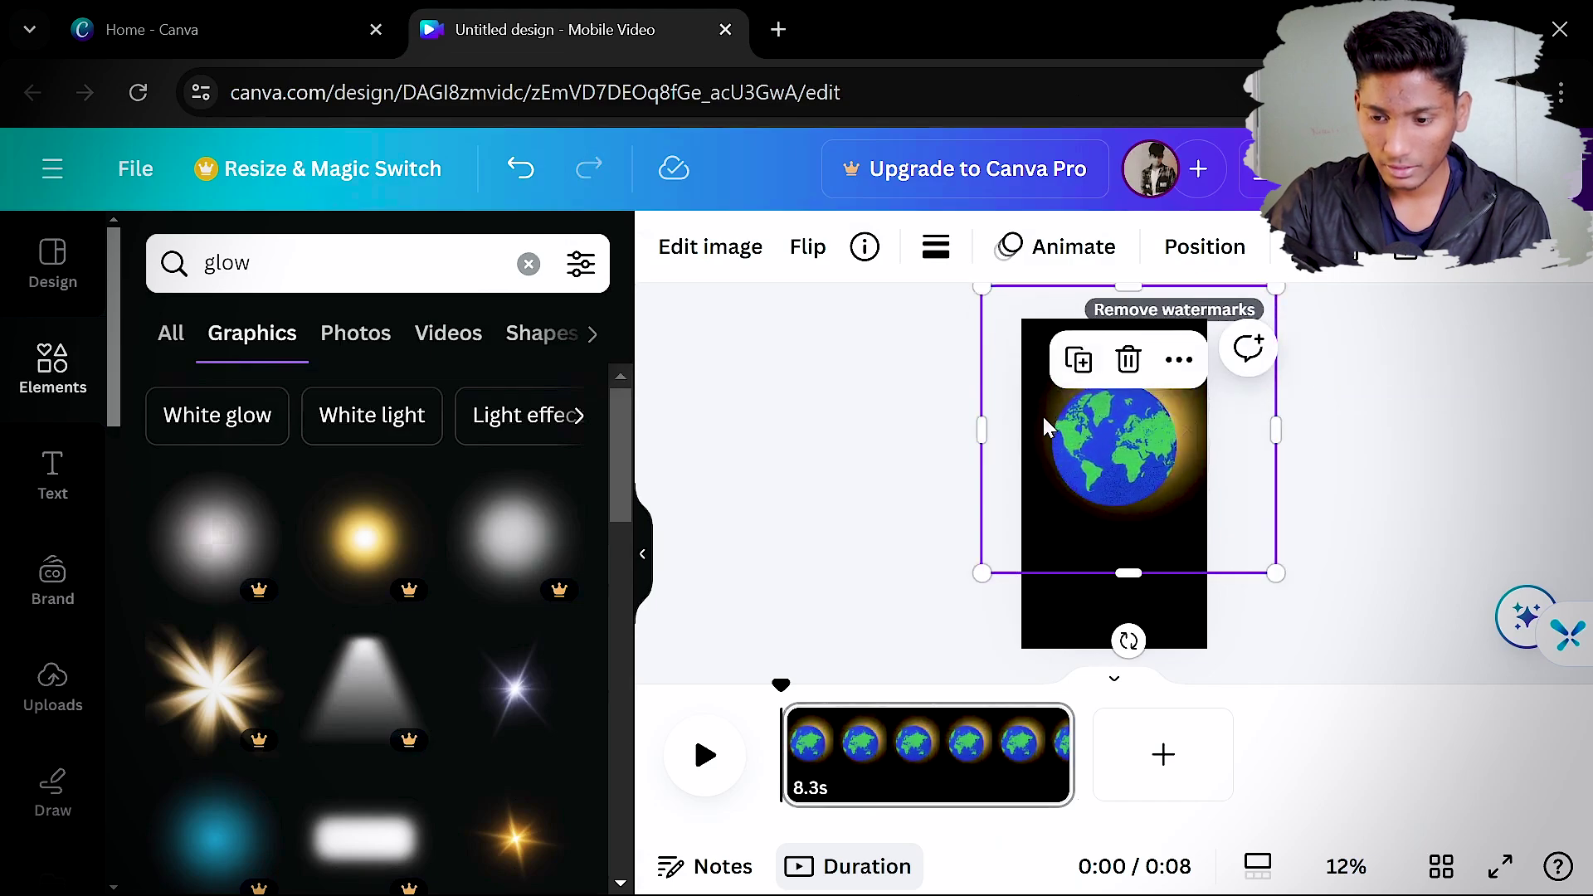
pyautogui.moveTo(1044, 427); pyautogui.dragTo(1013, 439)
pyautogui.click(993, 437)
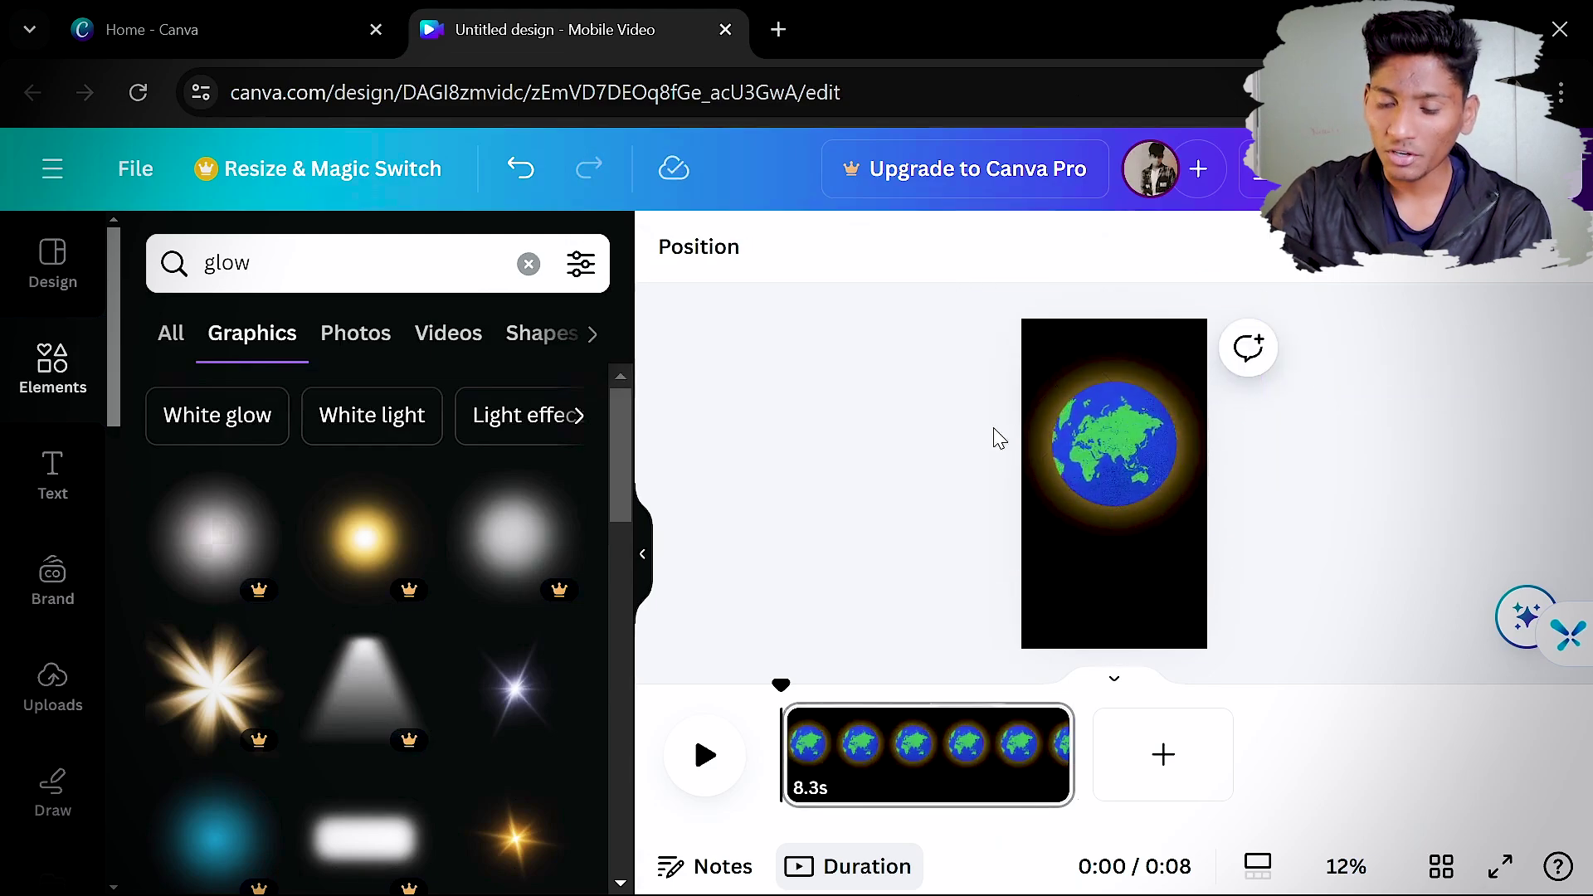
# Group the globe with its glow and move the group slightly down on the page
pyautogui.click(1112, 465)
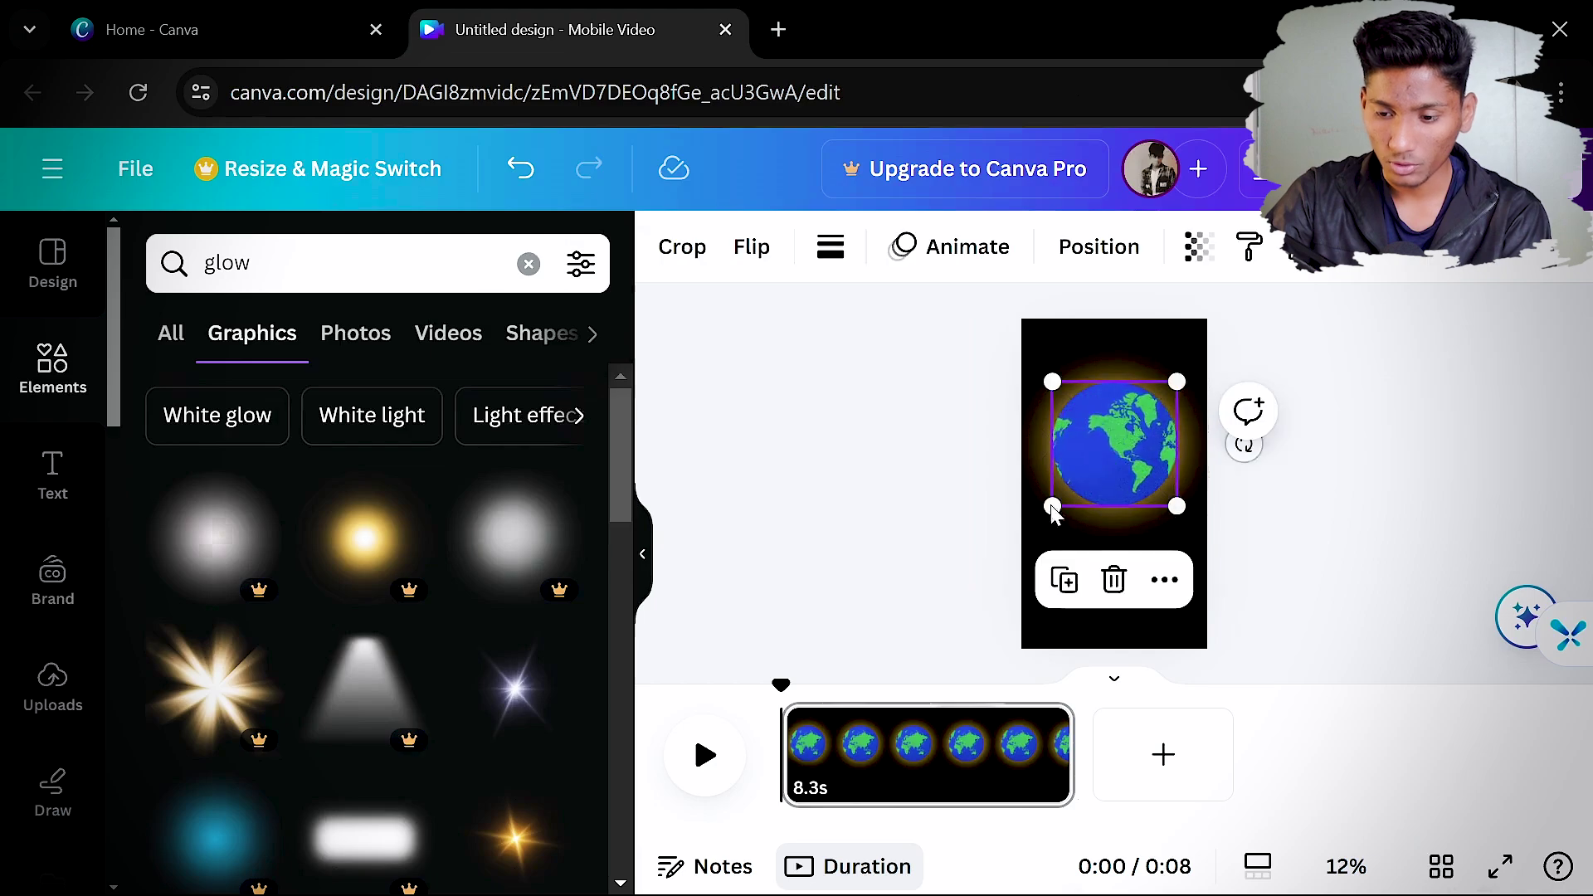
pyautogui.keyDown('shift'); pyautogui.click(1037, 532); pyautogui.keyUp('shift')
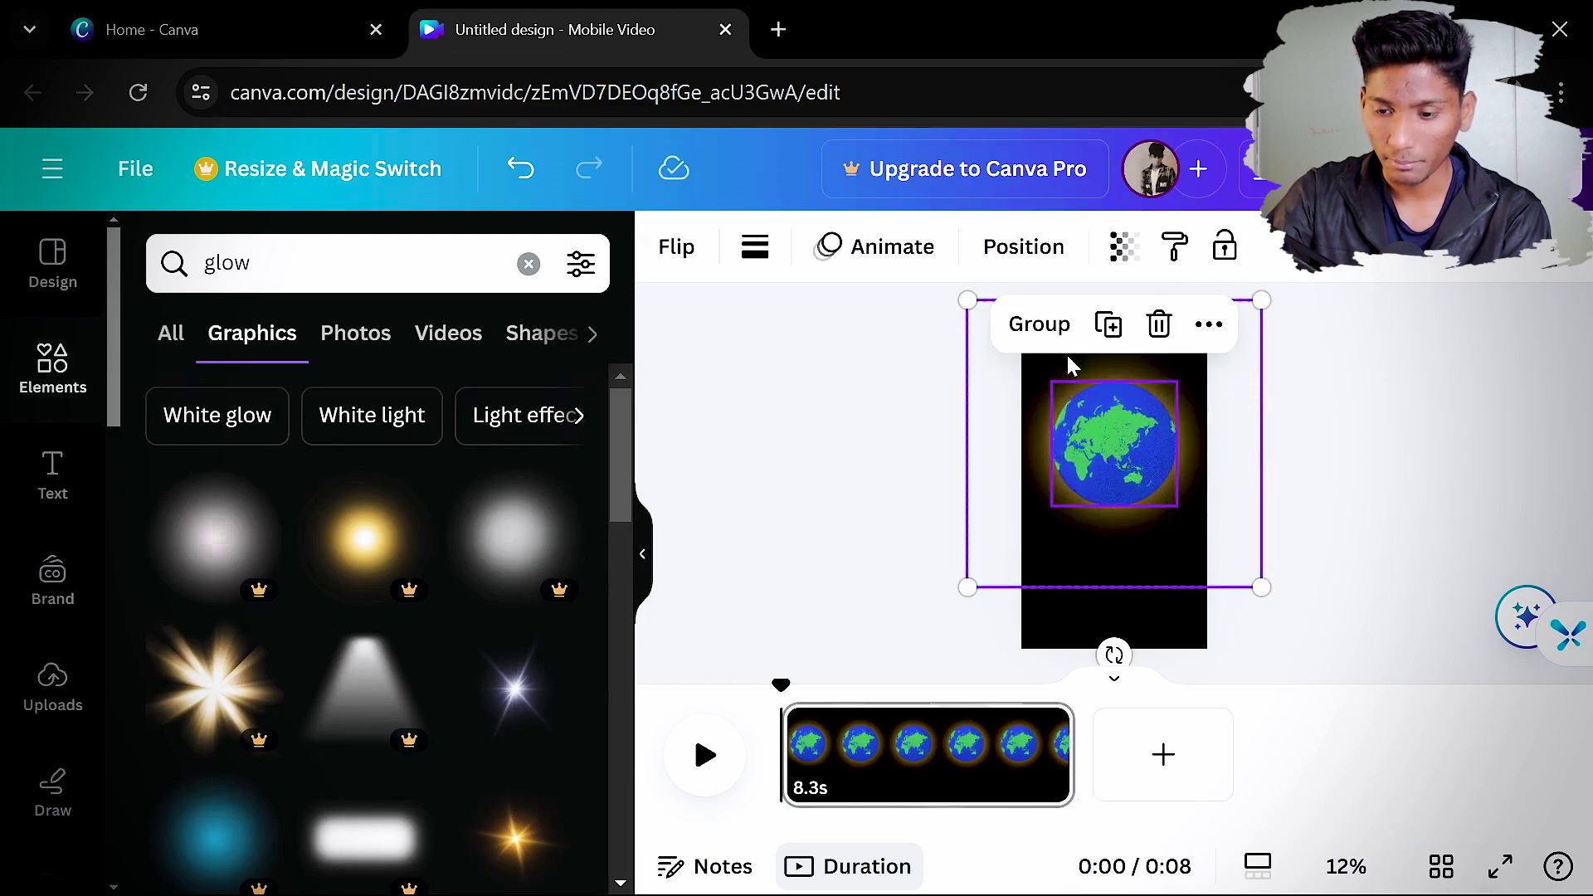
pyautogui.click(1033, 324)
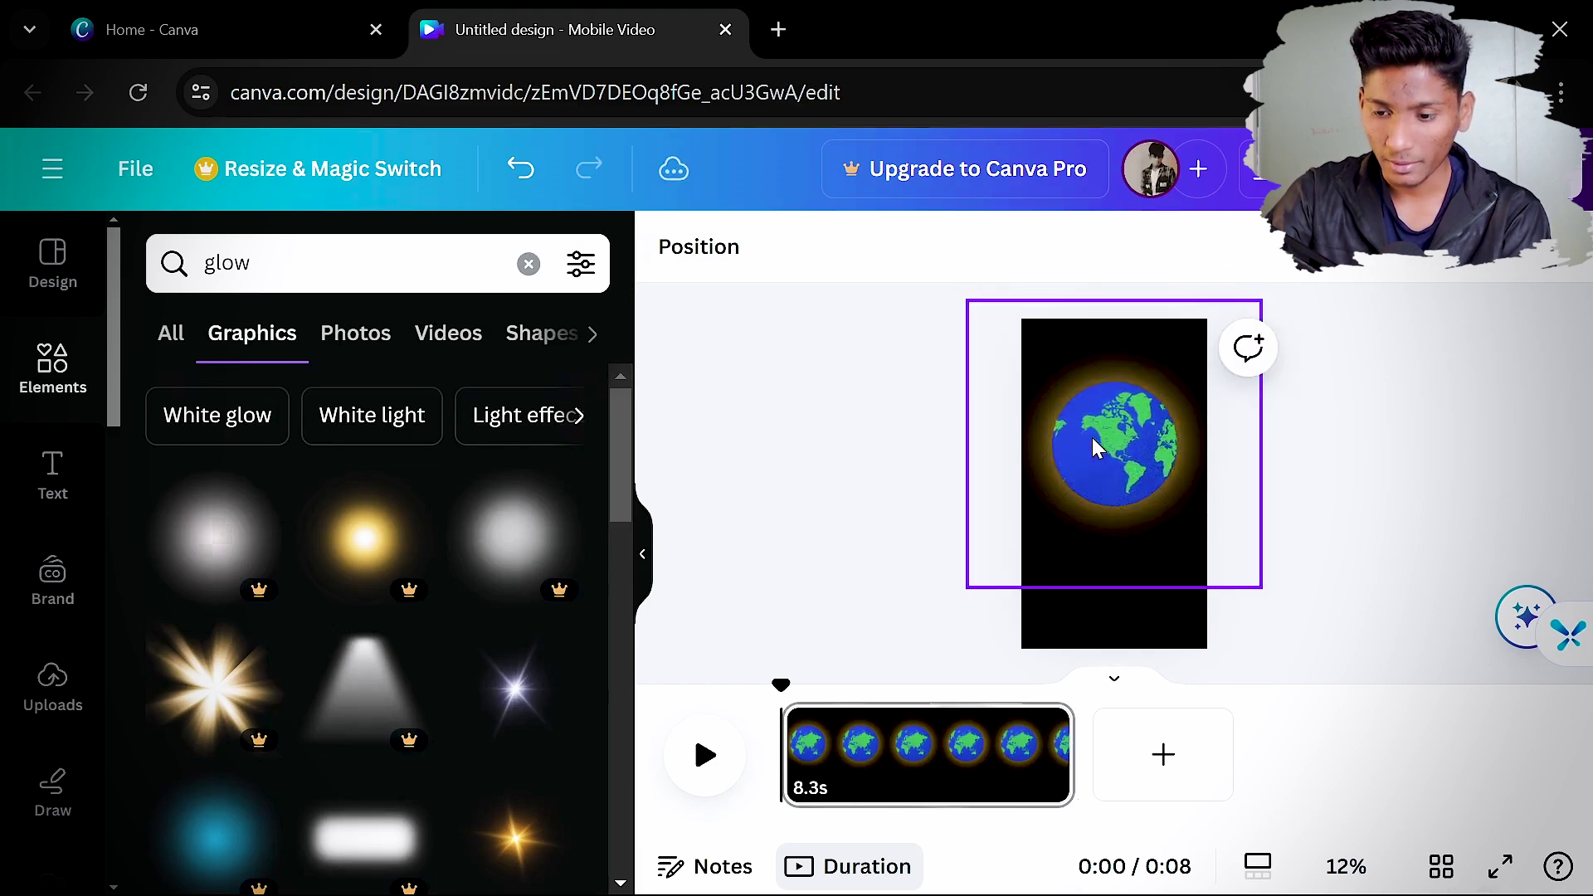
pyautogui.moveTo(1074, 440)
pyautogui.mouseDown()
pyautogui.moveTo(1123, 476)
pyautogui.moveTo(1074, 416)
pyautogui.moveTo(1096, 424)
pyautogui.moveTo(1092, 444)
pyautogui.mouseUp()
pyautogui.click(1427, 420)
# Search the graphics for "light" and place the grainy downward light beam over the globe
pyautogui.click(357, 276)
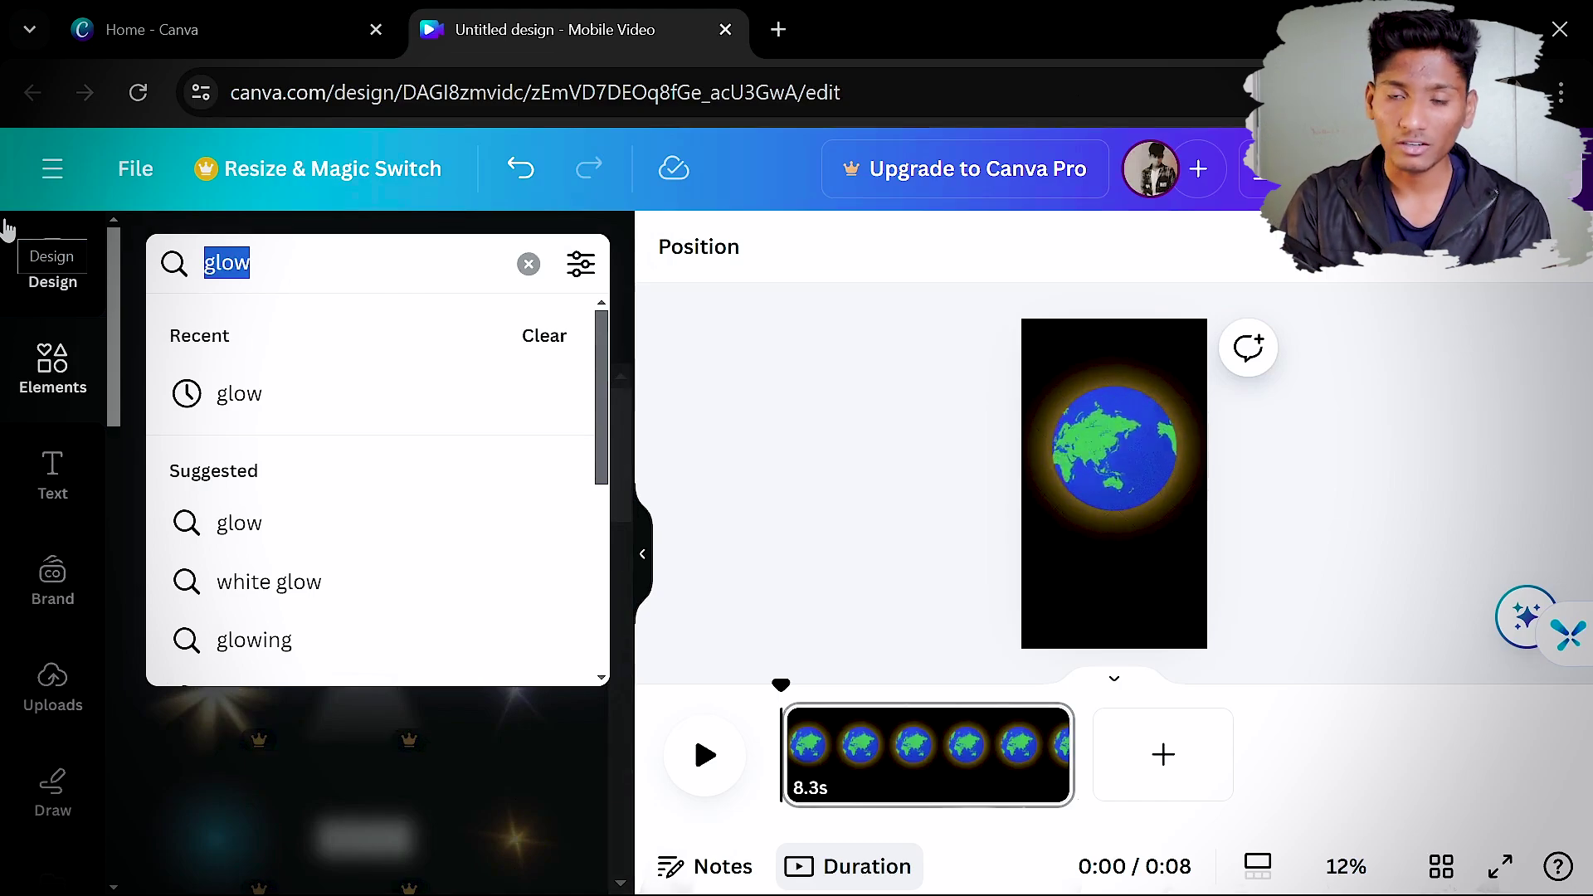
pyautogui.press('BackSpace')
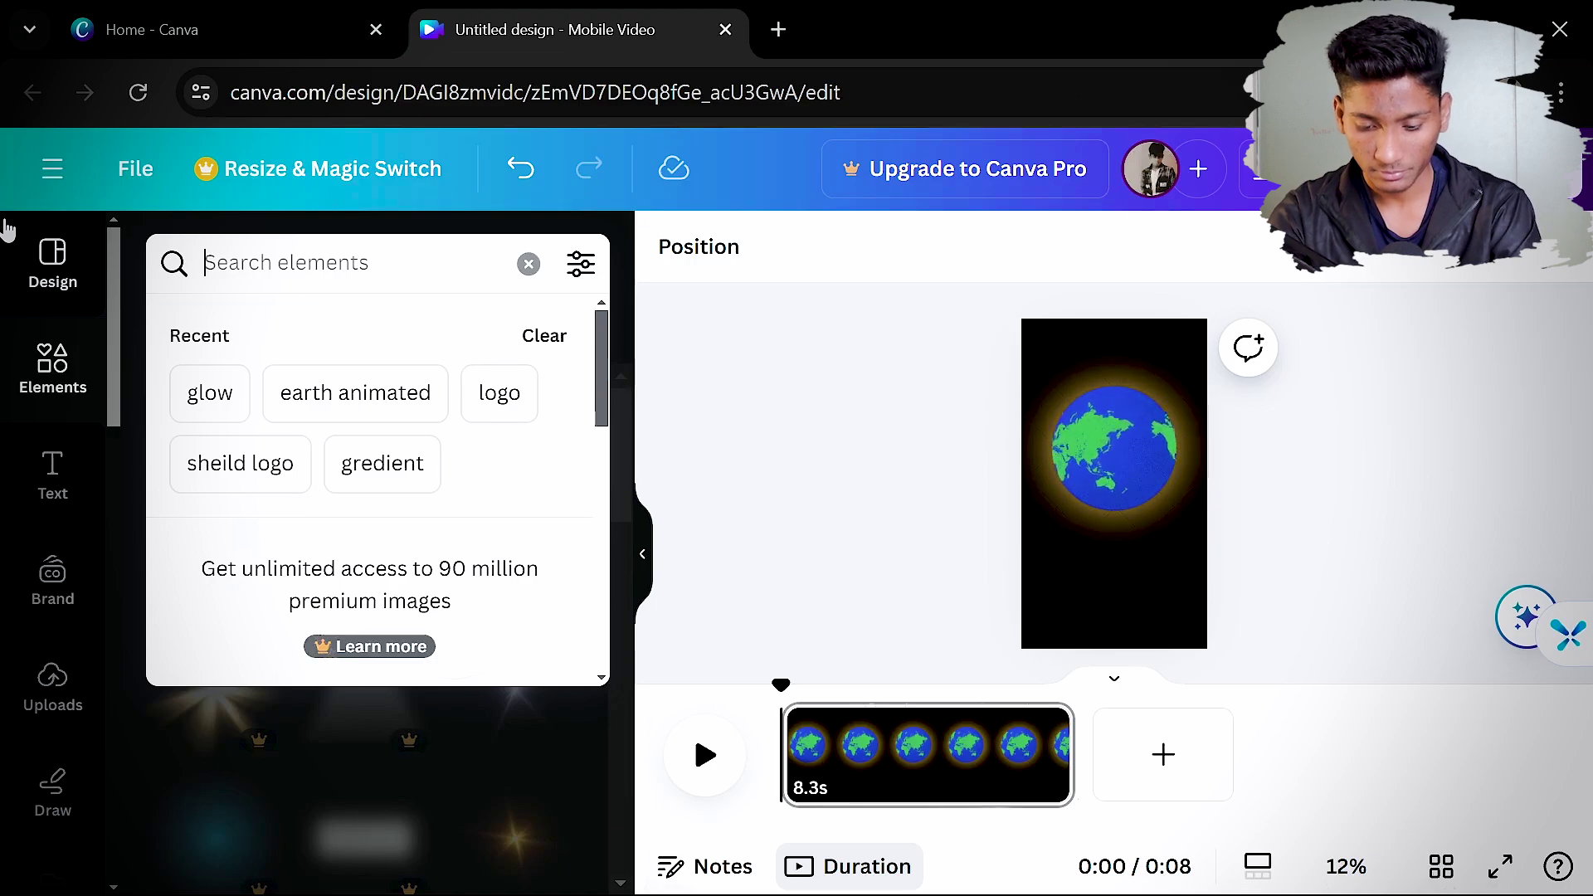
pyautogui.write('light')
pyautogui.press('Return')
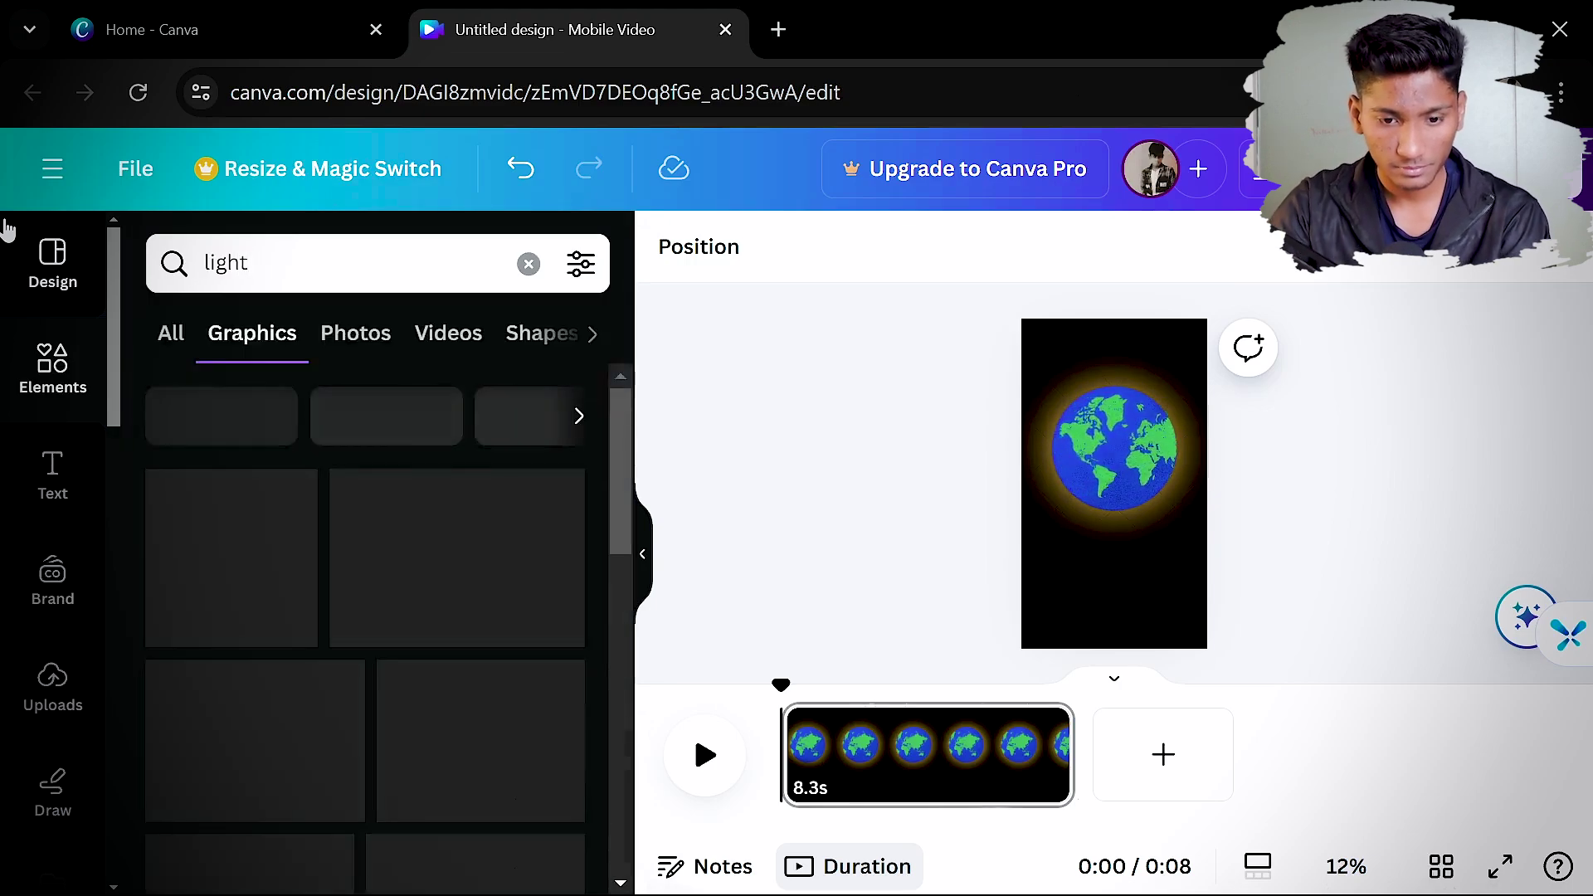
pyautogui.scroll(-2, 394, 678)
pyautogui.moveTo(356, 586); pyautogui.dragTo(1160, 465)
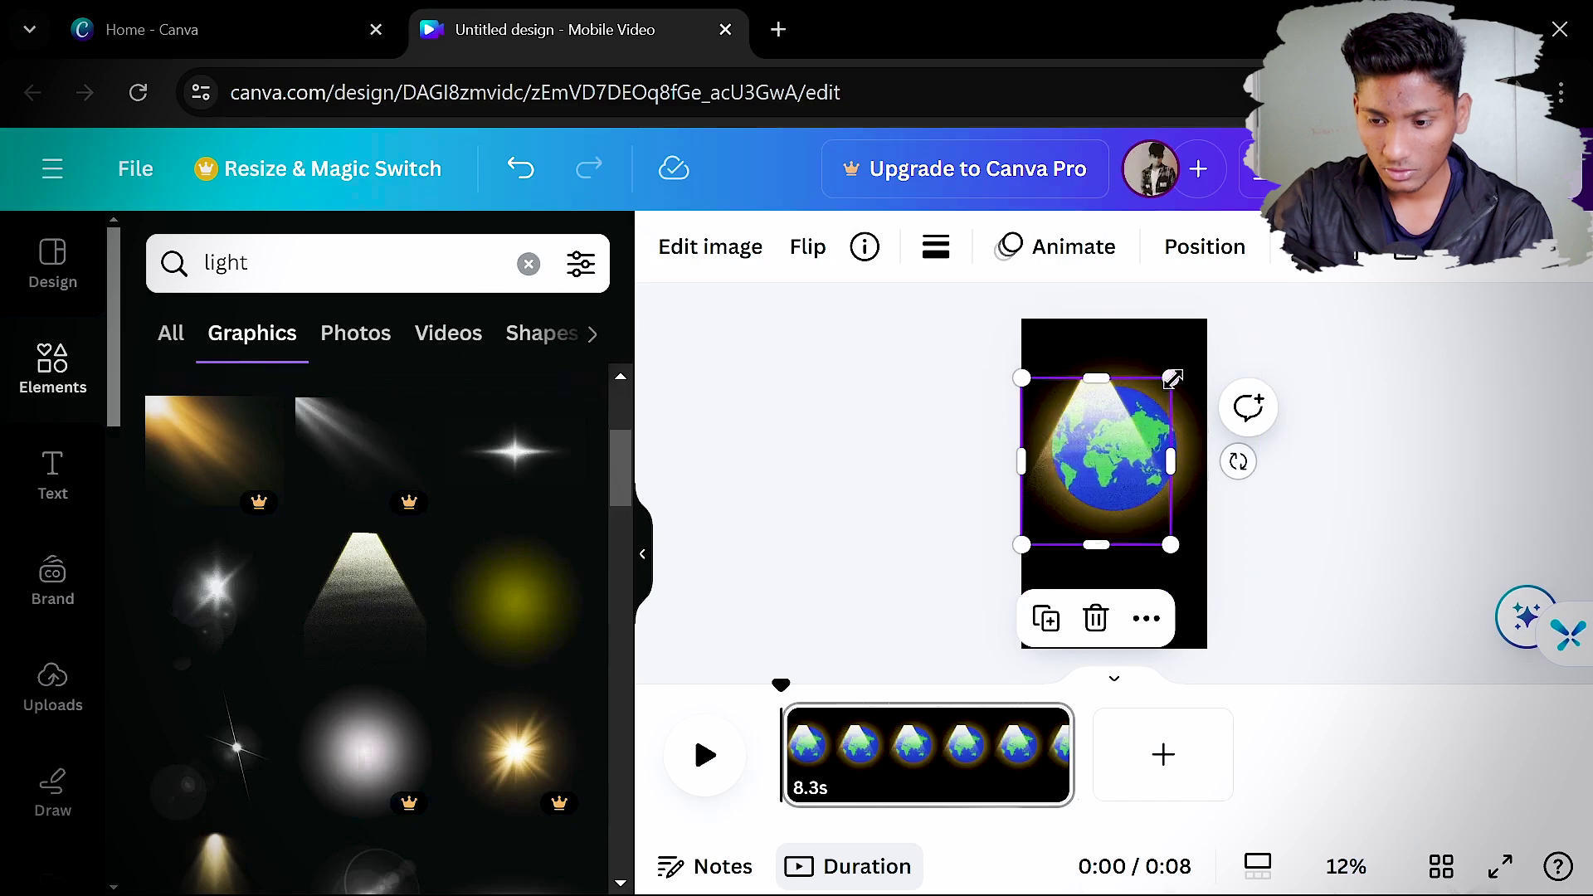
# Enlarge and reposition the light beam so its fine speckles cover the globe area, and preview the video full screen
pyautogui.moveTo(1170, 375); pyautogui.dragTo(1442, 76)
pyautogui.moveTo(1256, 416); pyautogui.dragTo(1193, 418)
pyautogui.moveTo(1373, 549); pyautogui.dragTo(1369, 830)
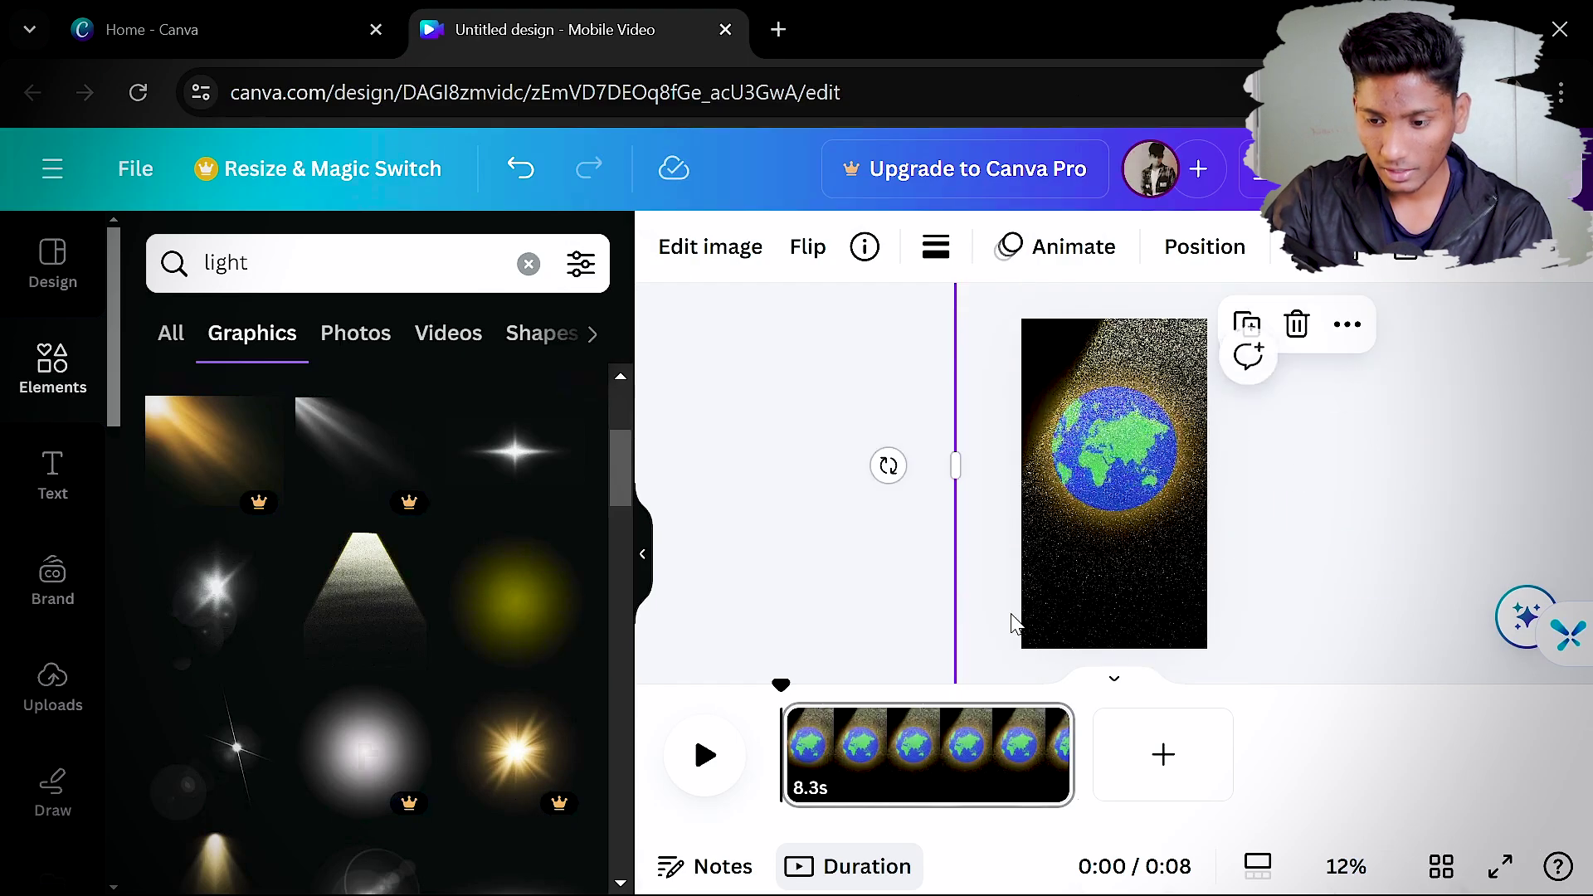
pyautogui.moveTo(1214, 551); pyautogui.dragTo(1078, 247)
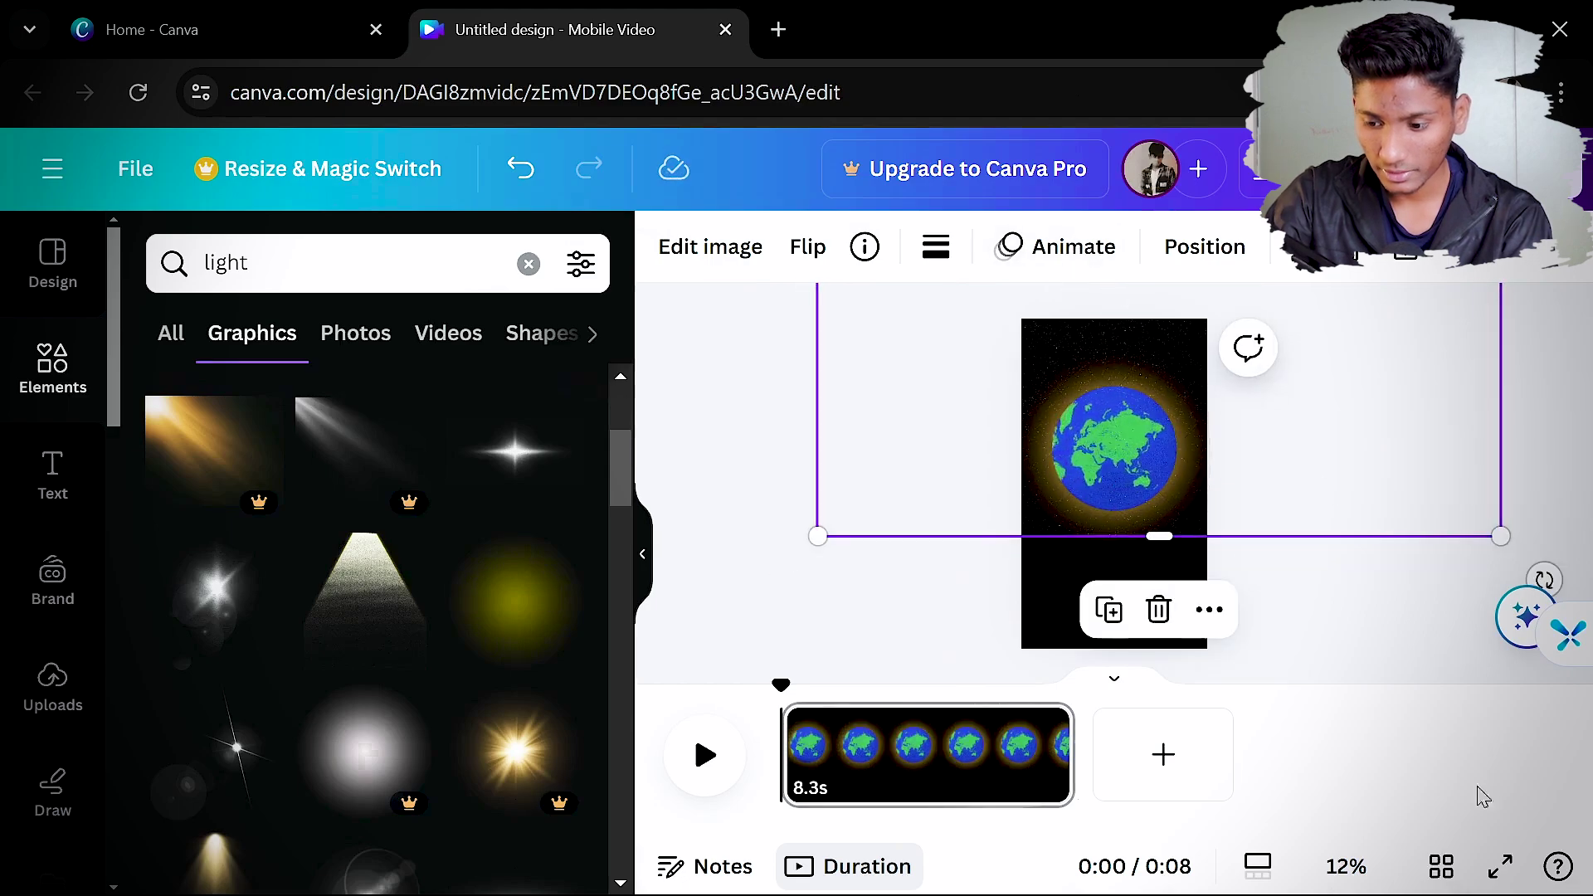
pyautogui.click(1500, 866)
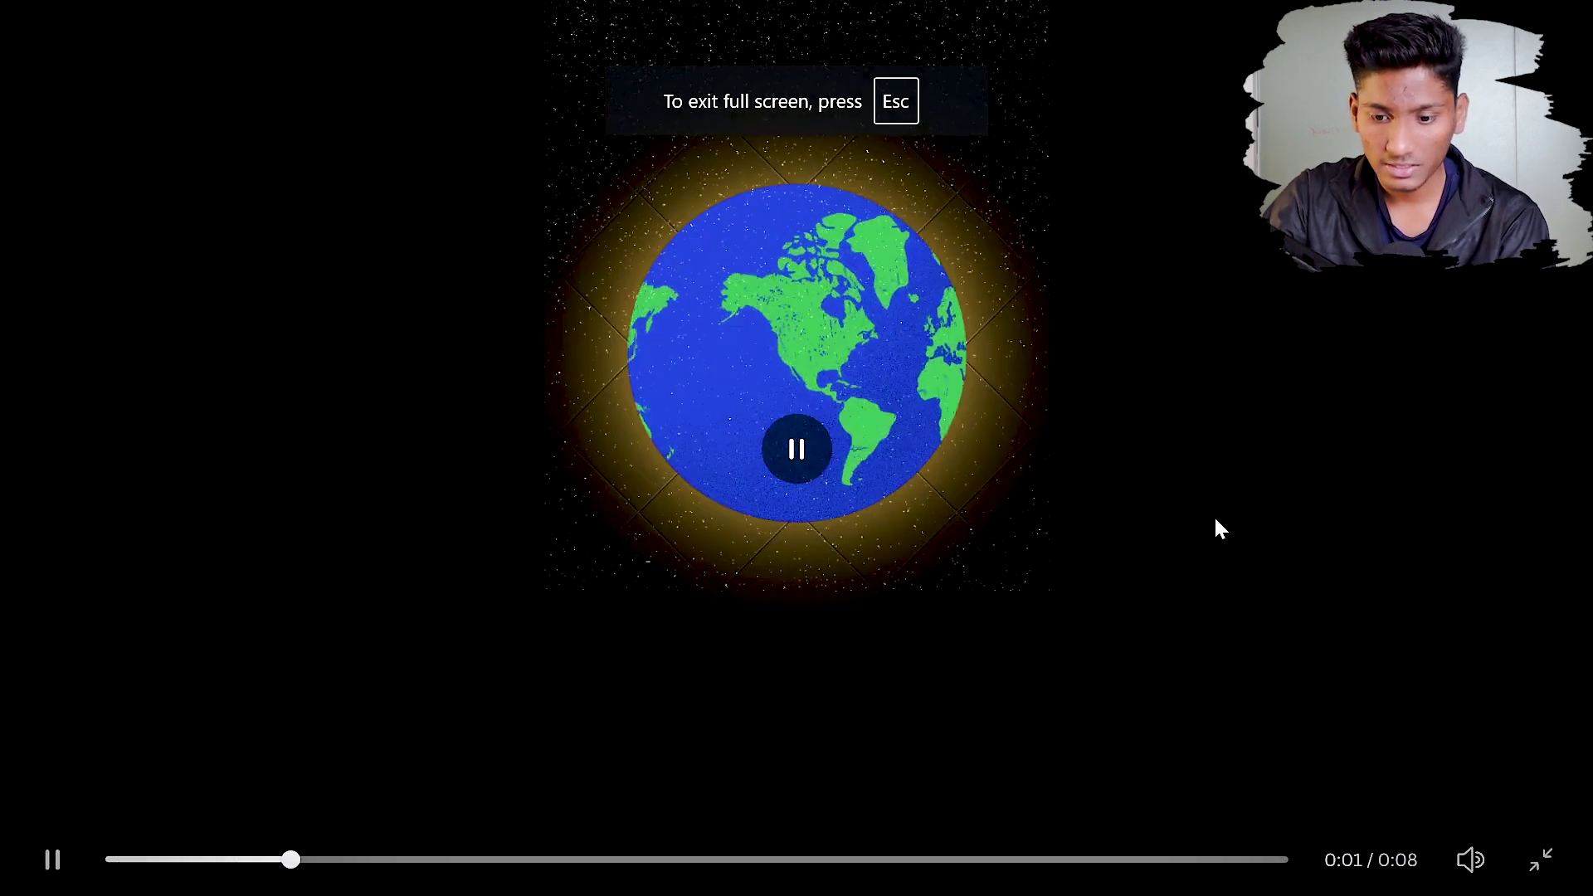
# Leave the full-screen preview, deselect the light beam and open the text options
pyautogui.press('Escape')
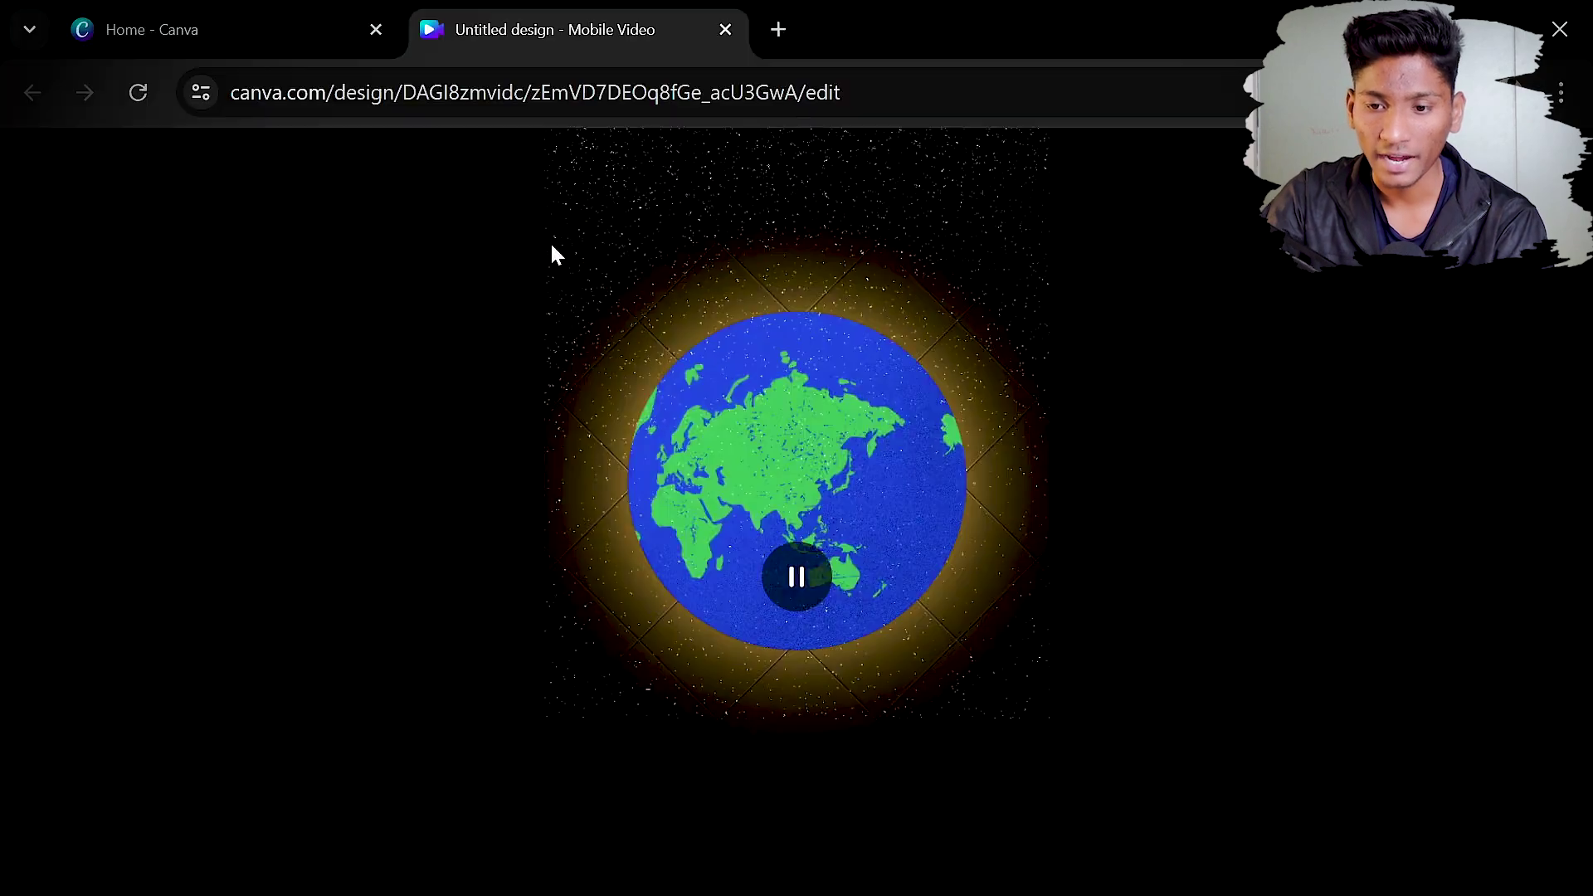
pyautogui.press('Escape')
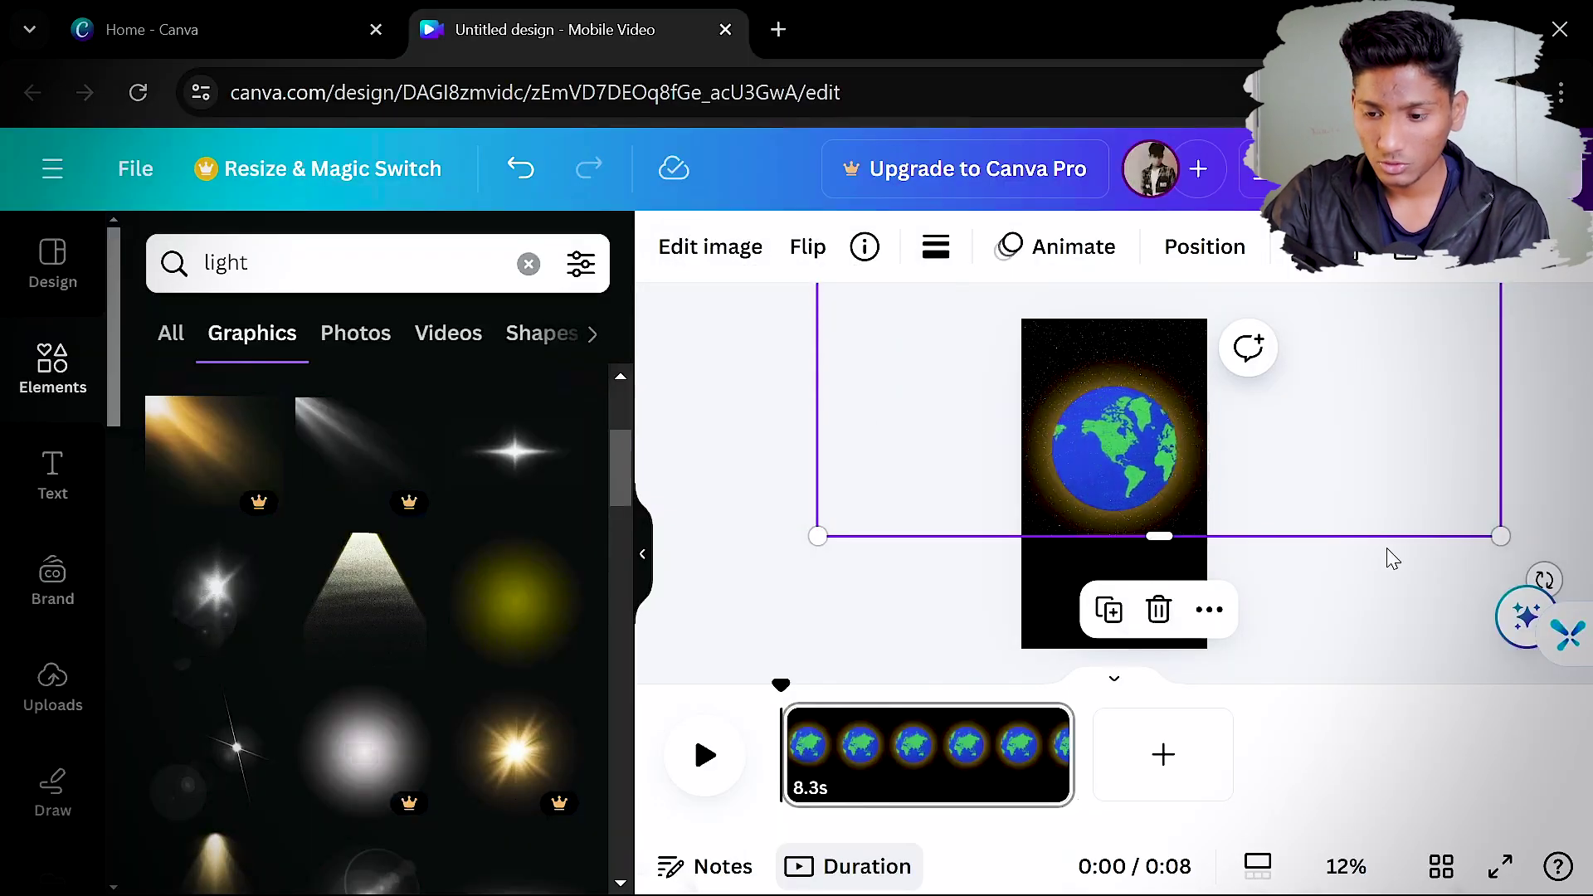
pyautogui.click(1351, 483)
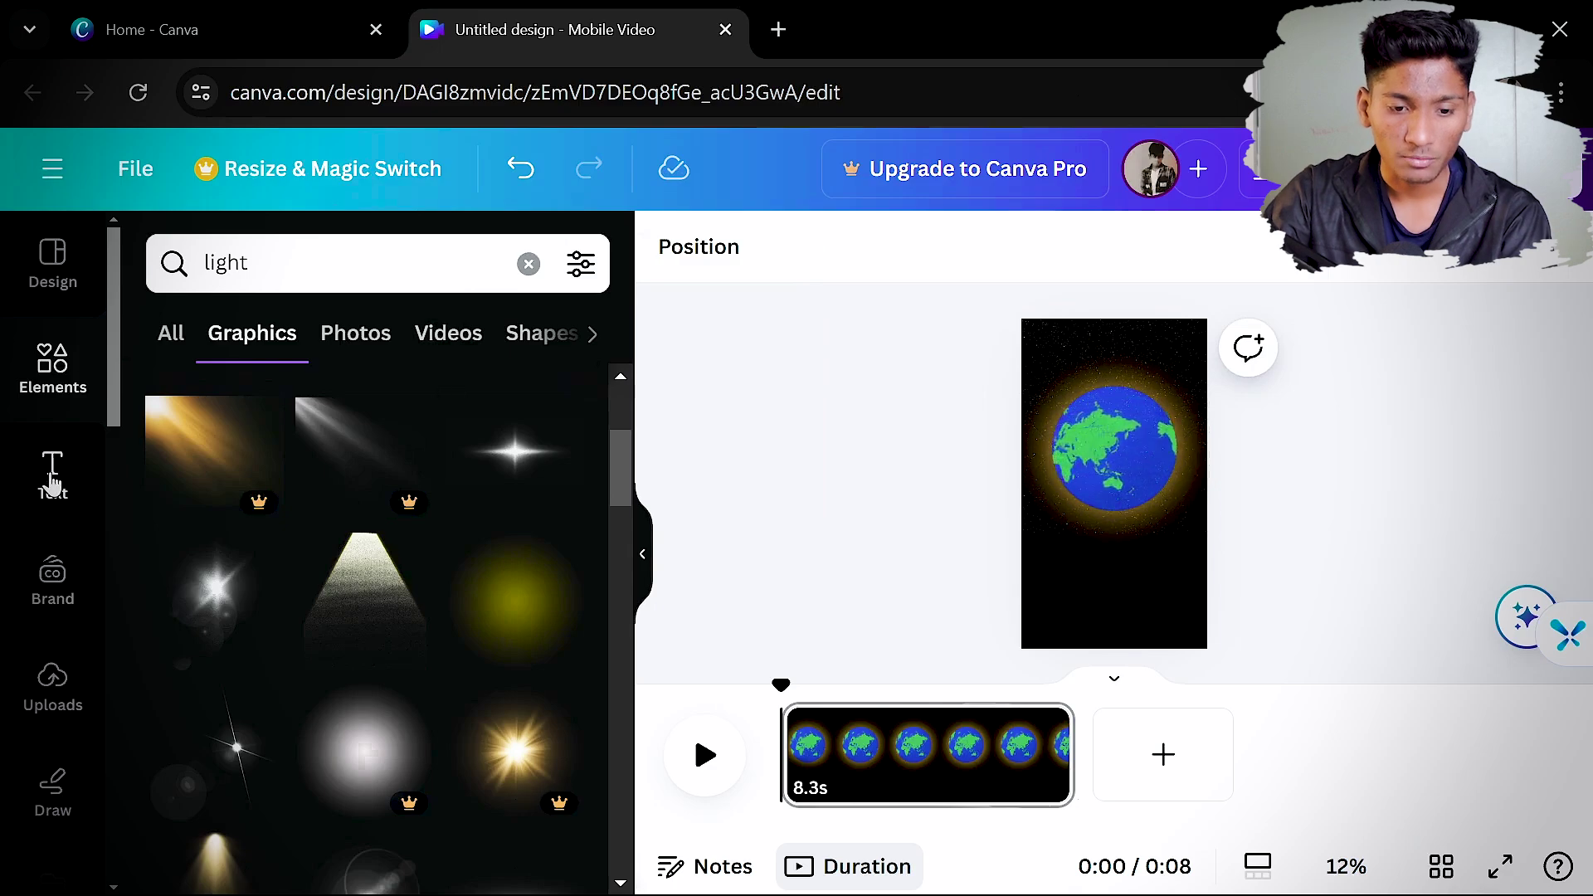
pyautogui.click(52, 482)
pyautogui.scroll(-3, 255, 618)
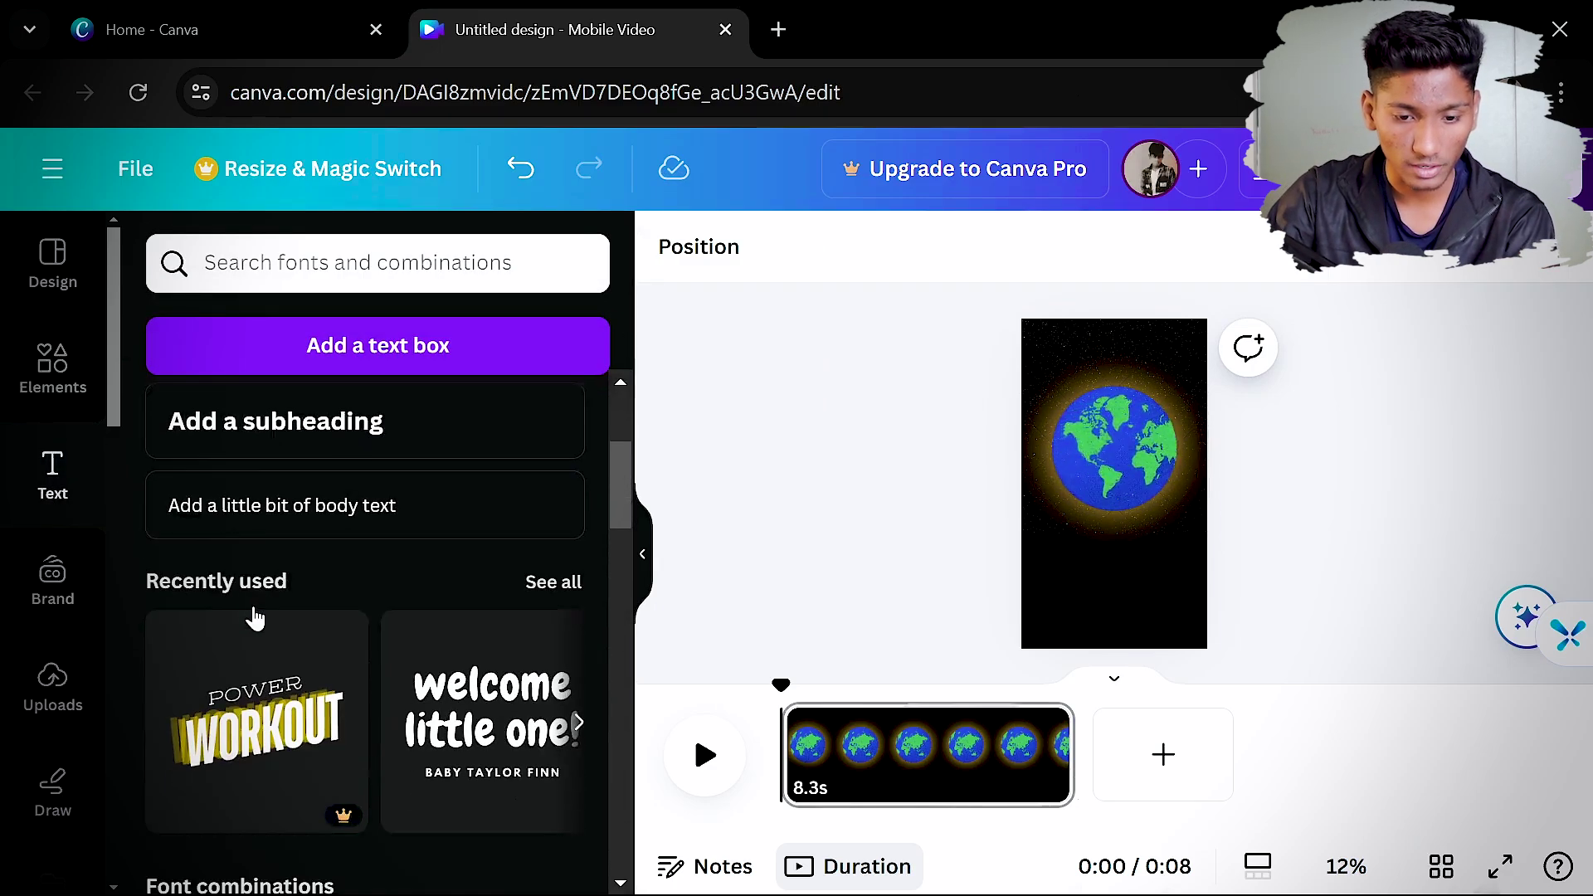
pyautogui.scroll(3, 255, 618)
pyautogui.click(285, 714)
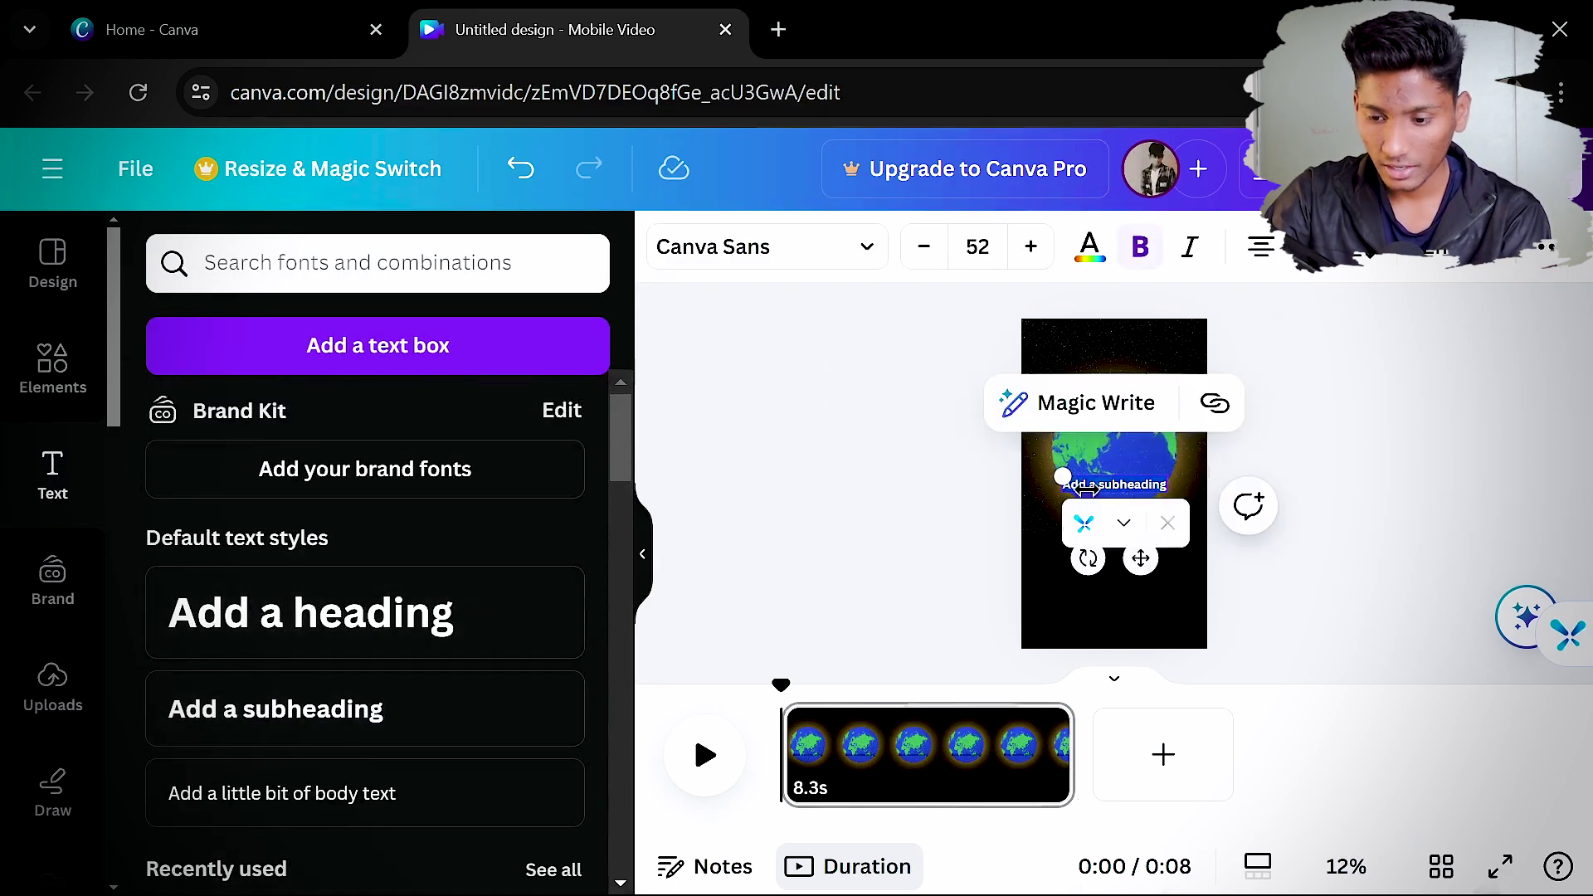
pyautogui.press('Delete')
# Add a heading reading "Earth before You Make MISTAKE" and place it below the globe
pyautogui.click(327, 647)
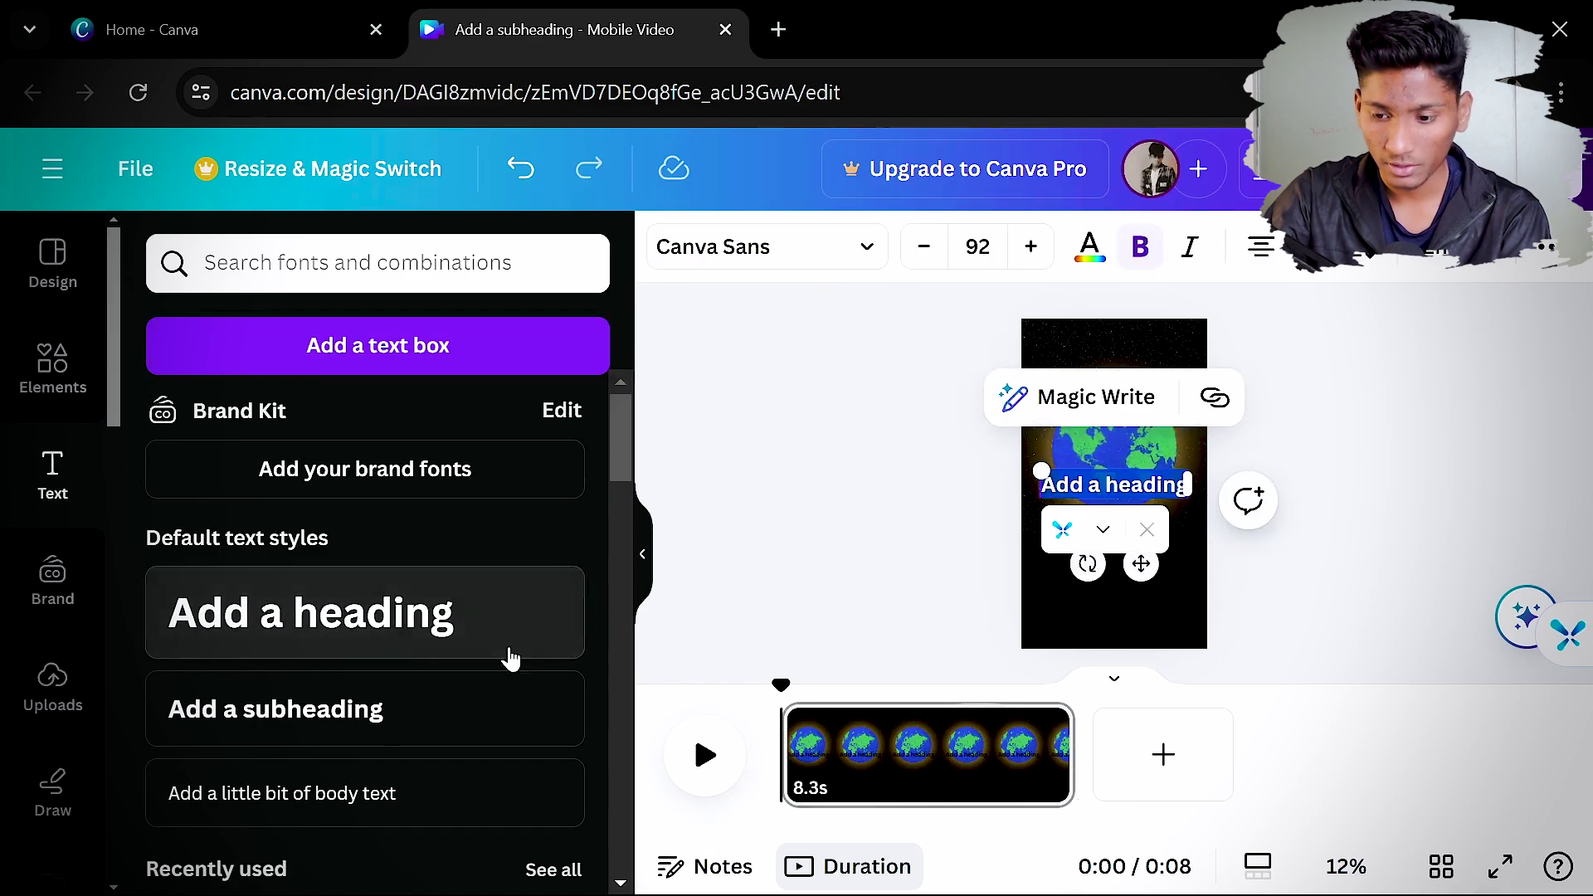
pyautogui.doubleClick(1098, 485)
pyautogui.click(918, 537)
pyautogui.moveTo(1177, 615); pyautogui.dragTo(918, 412)
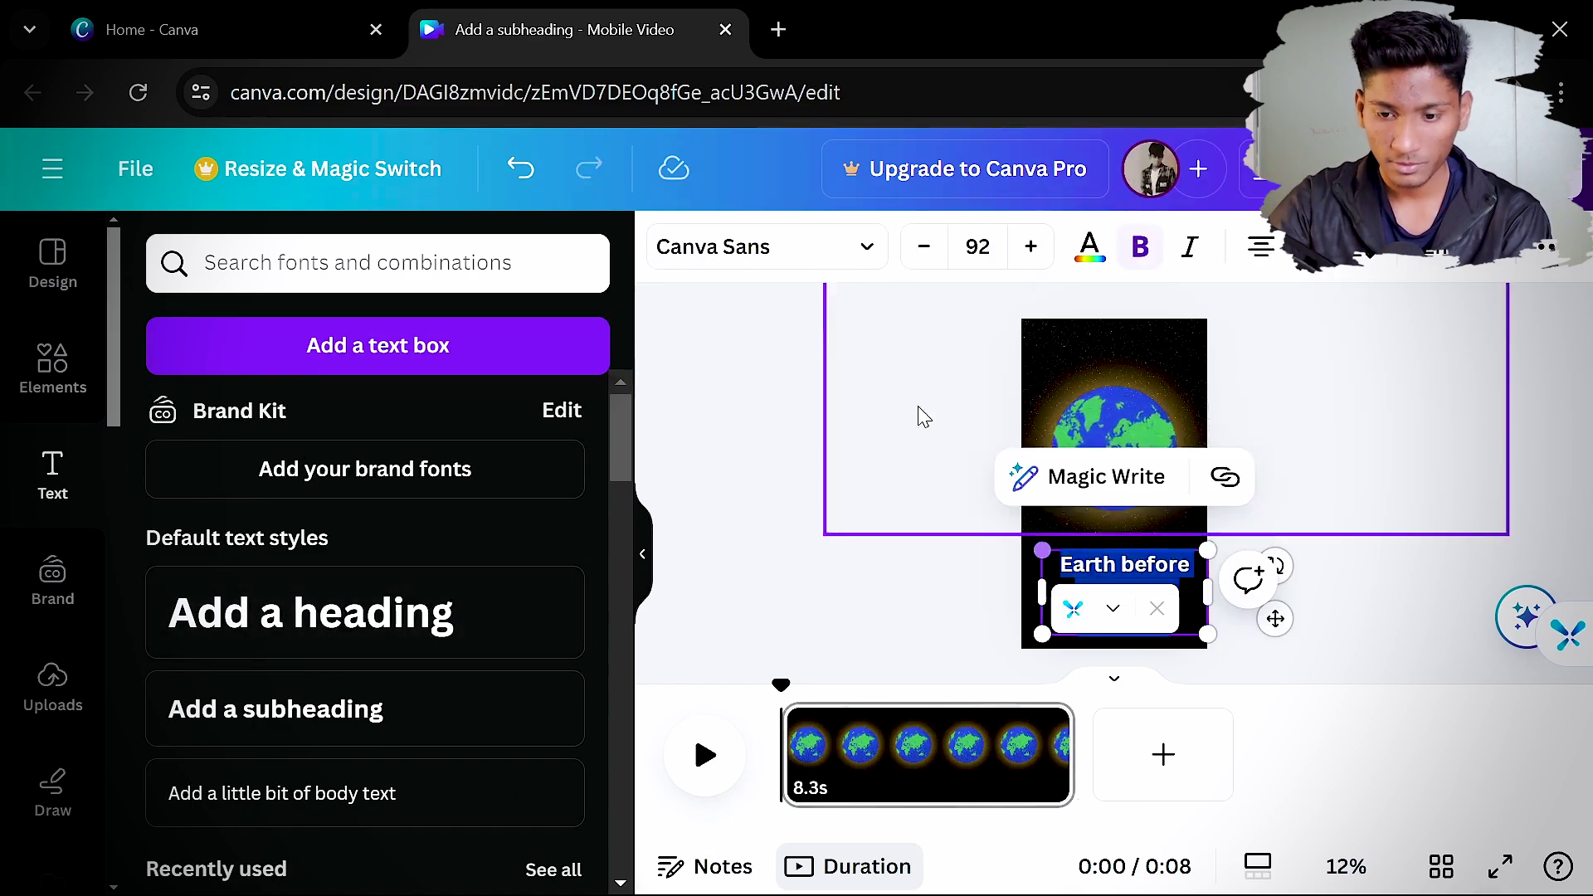
# Color the heading white and refit it as "Earth Before / You Make MISTAKE" on two centered lines at size 73 beneath the globe
pyautogui.click(1107, 252)
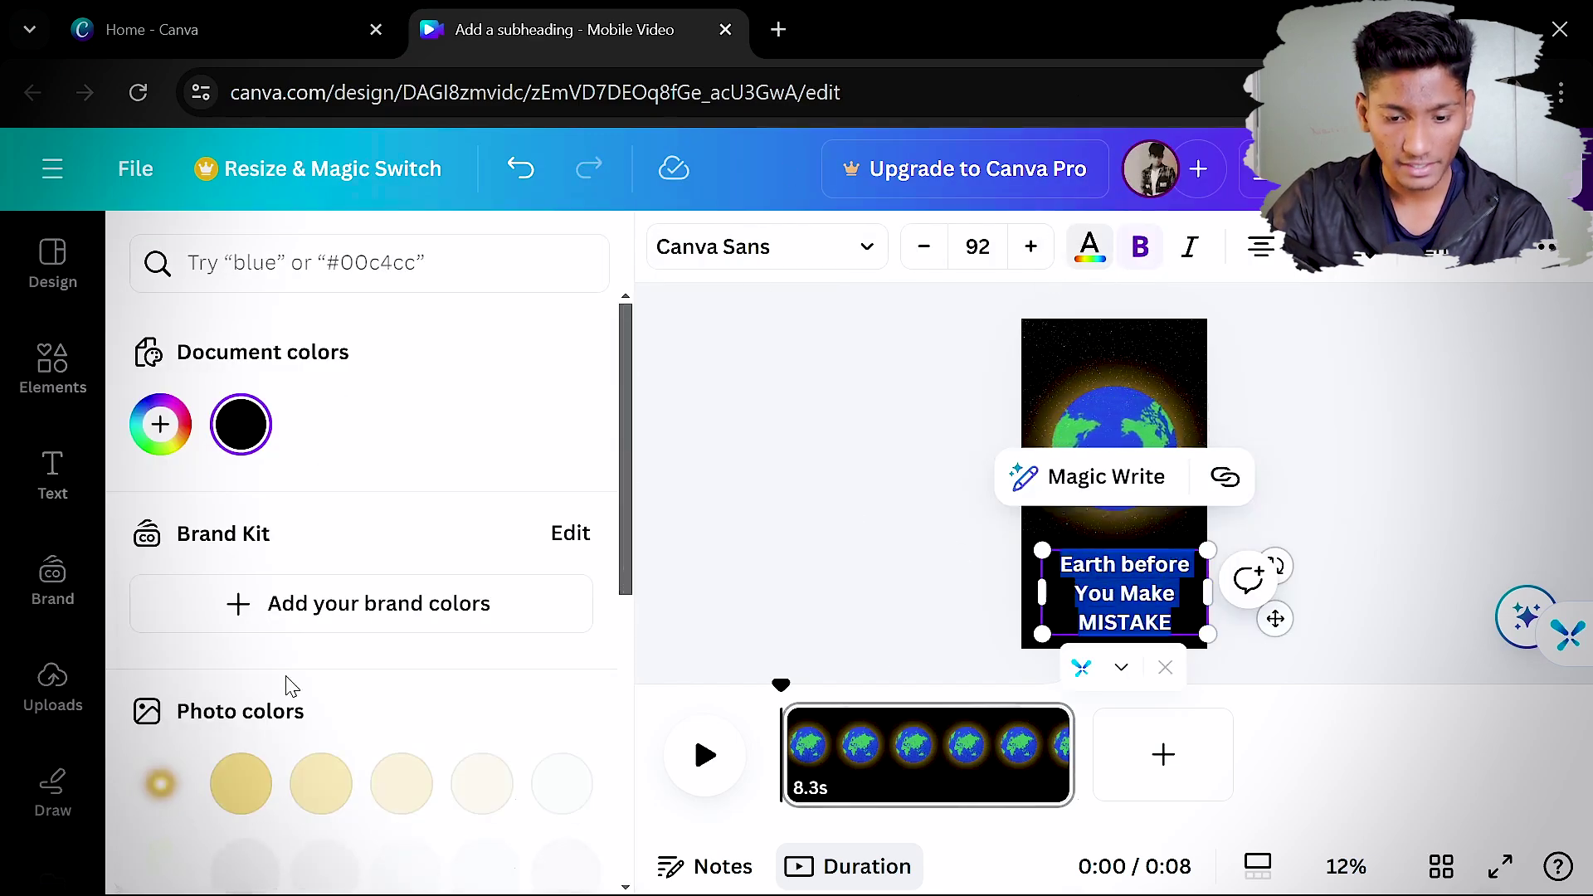
pyautogui.scroll(-1, 288, 687)
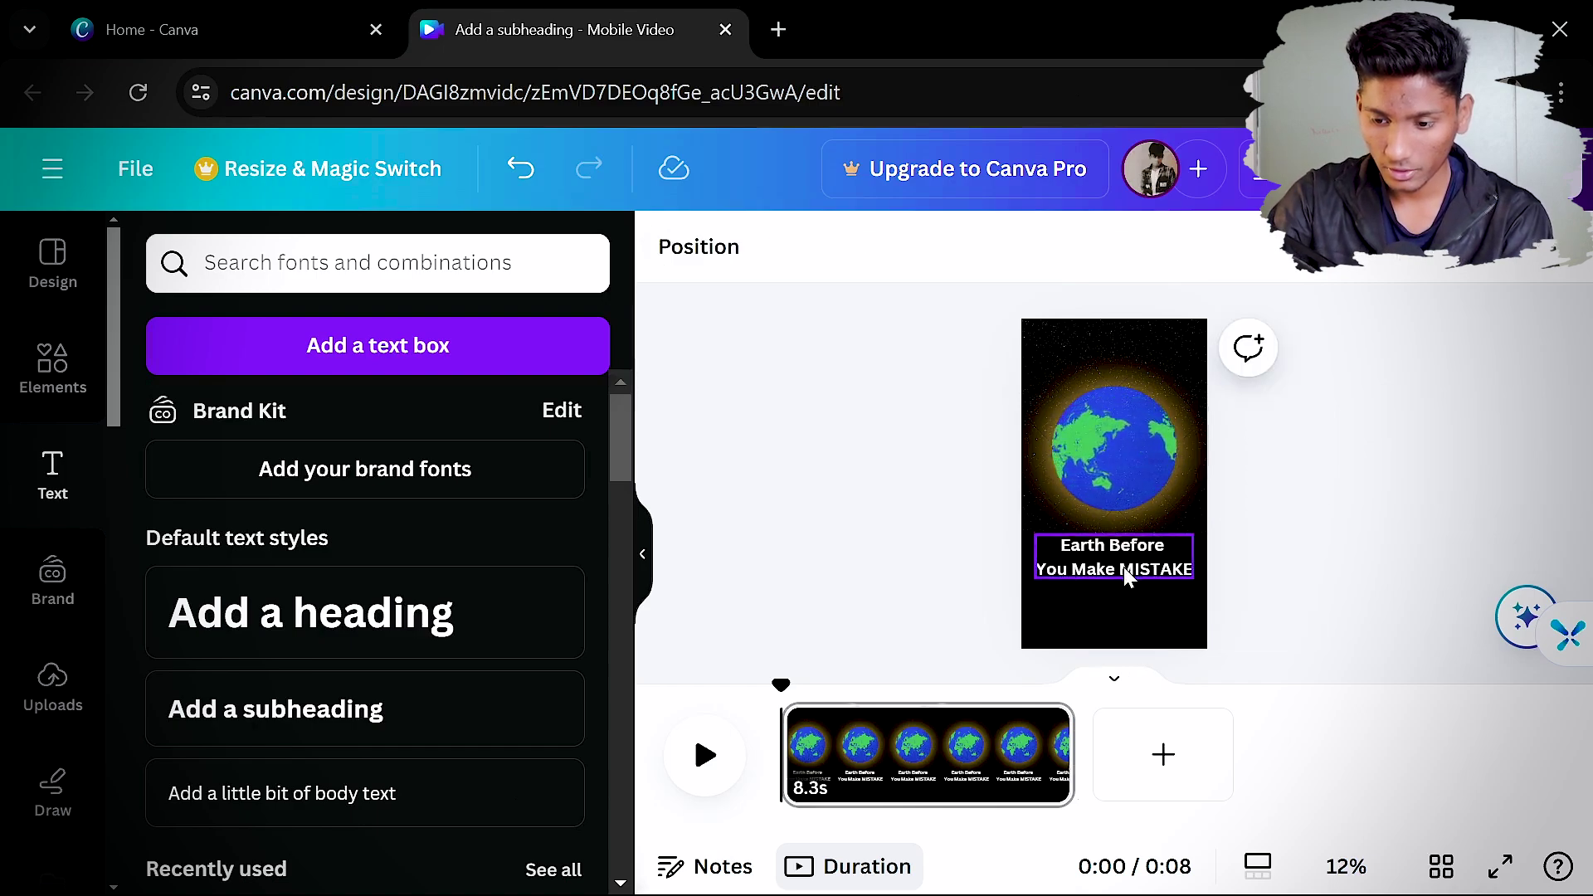
pyautogui.moveTo(1124, 569); pyautogui.dragTo(1124, 561)
pyautogui.click(1213, 607)
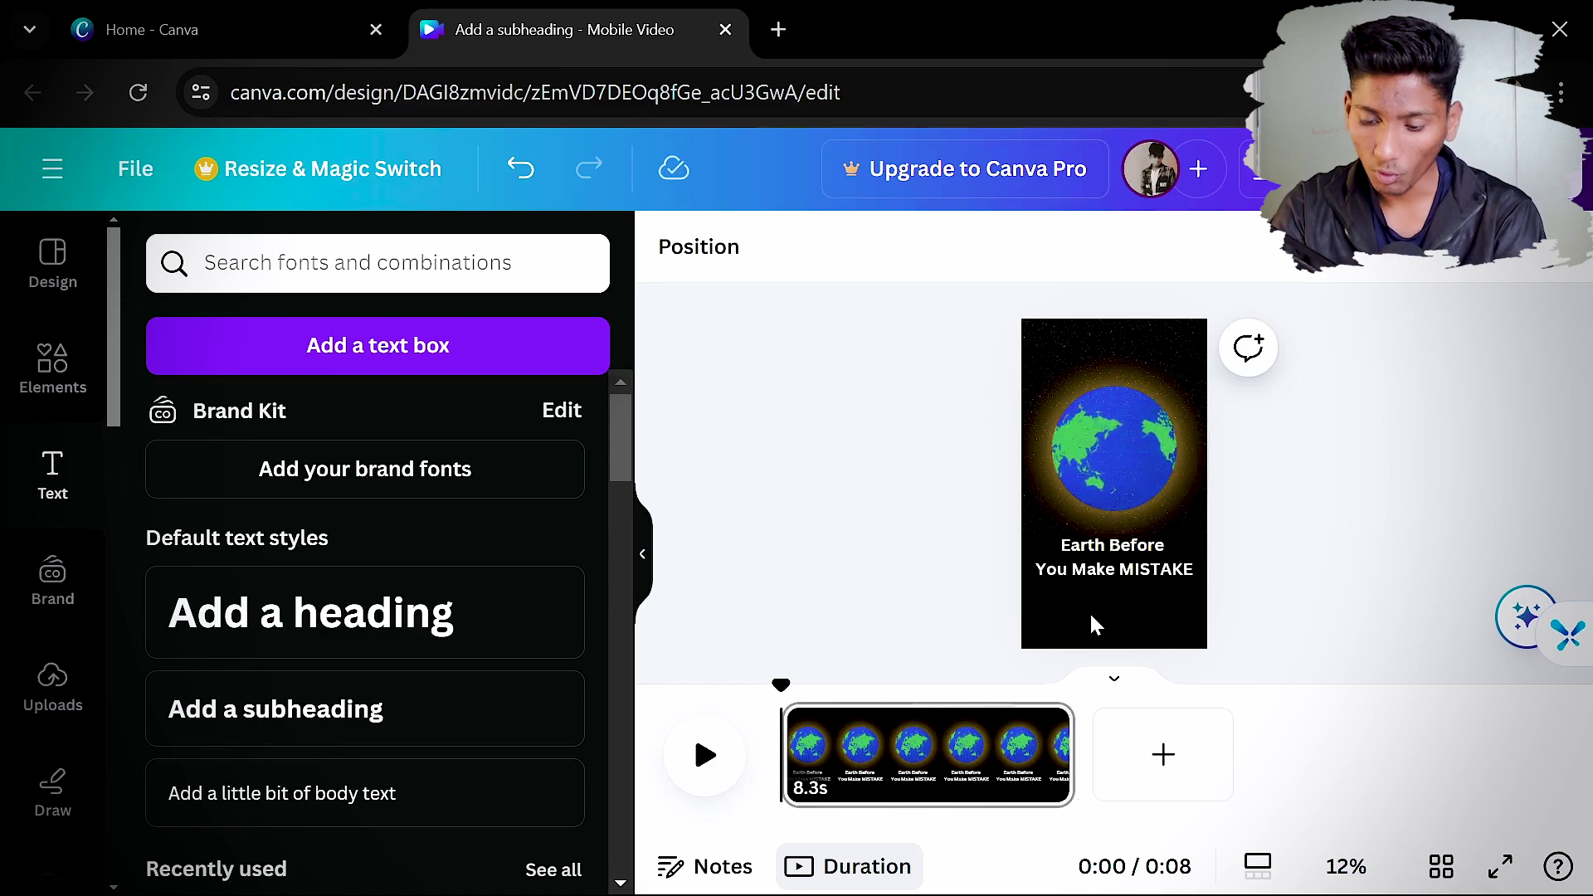
# Color only the word "MISTAKE" in the quote pale yellow, using the first yellow shade from the photo colors
pyautogui.hotkey('ctrl', '+')
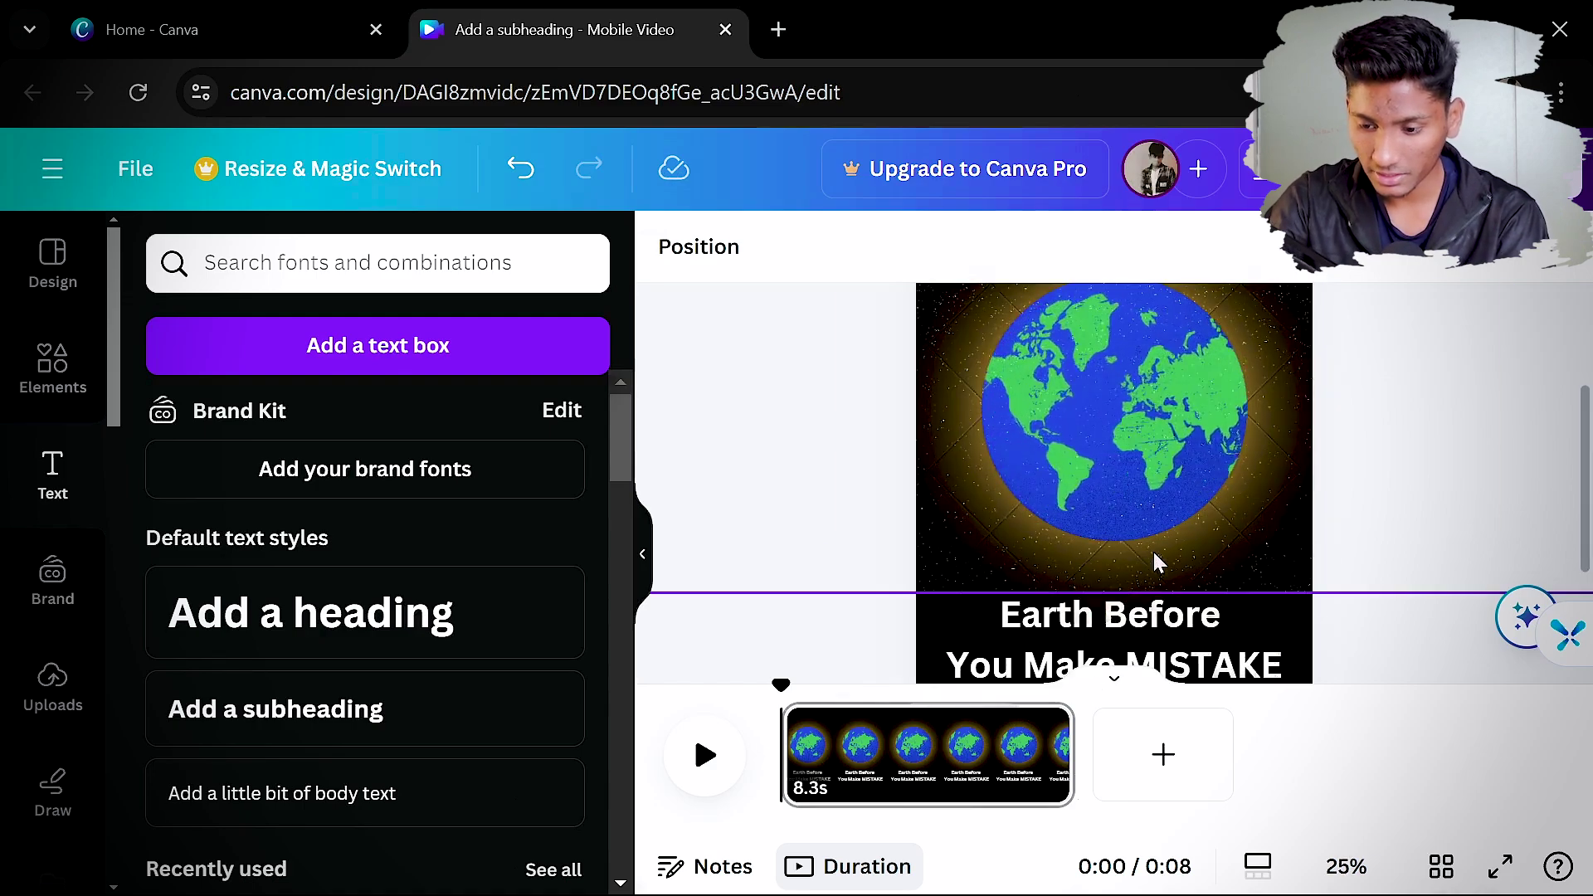
pyautogui.scroll(-2, 1488, 543)
pyautogui.click(1161, 514)
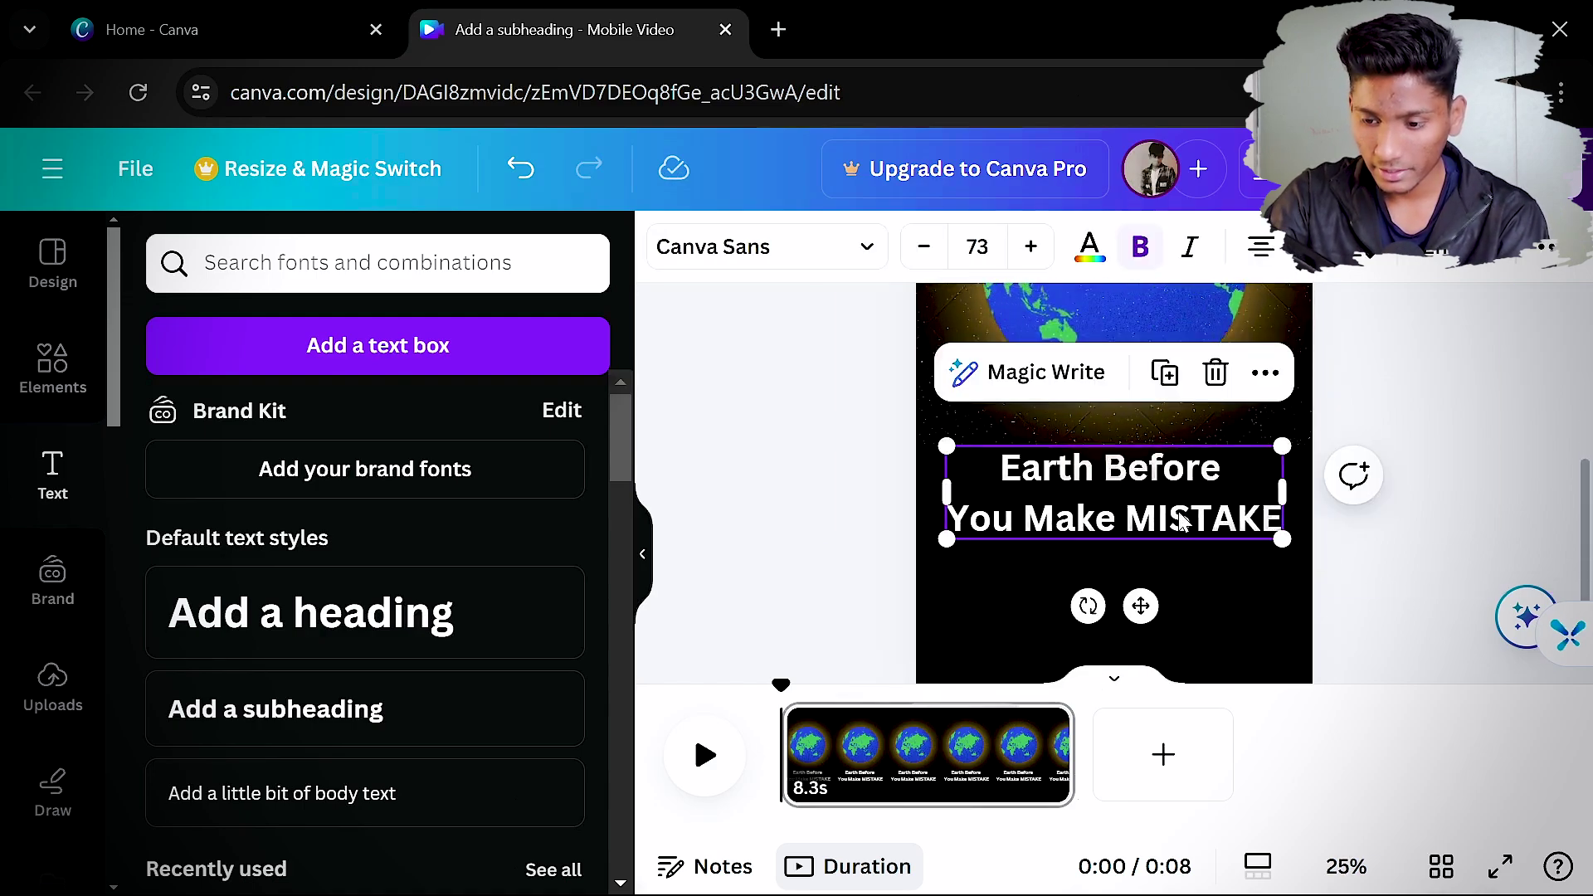
pyautogui.click(1155, 518)
pyautogui.click(1128, 518)
pyautogui.hotkey('shift', 'Left')
pyautogui.hotkey('shift', 'Left')
pyautogui.hotkey('shift', 'Left')
pyautogui.hotkey('shift', 'Left')
pyautogui.hotkey('shift', 'Left')
pyautogui.hotkey('shift', 'Left')
pyautogui.hotkey('shift', 'Left')
pyautogui.hotkey('shift', 'Left')
pyautogui.hotkey('shift', 'Left')
pyautogui.hotkey('shift', 'Left')
pyautogui.hotkey('shift', 'Left')
pyautogui.hotkey('shift', 'Left')
pyautogui.hotkey('shift', 'Left')
pyautogui.hotkey('shift', 'Left')
pyautogui.hotkey('shift', 'Left')
pyautogui.hotkey('shift', 'Left')
pyautogui.hotkey('shift', 'Left')
pyautogui.hotkey('shift', 'Left')
pyautogui.hotkey('shift', 'Left')
pyautogui.hotkey('shift', 'Left')
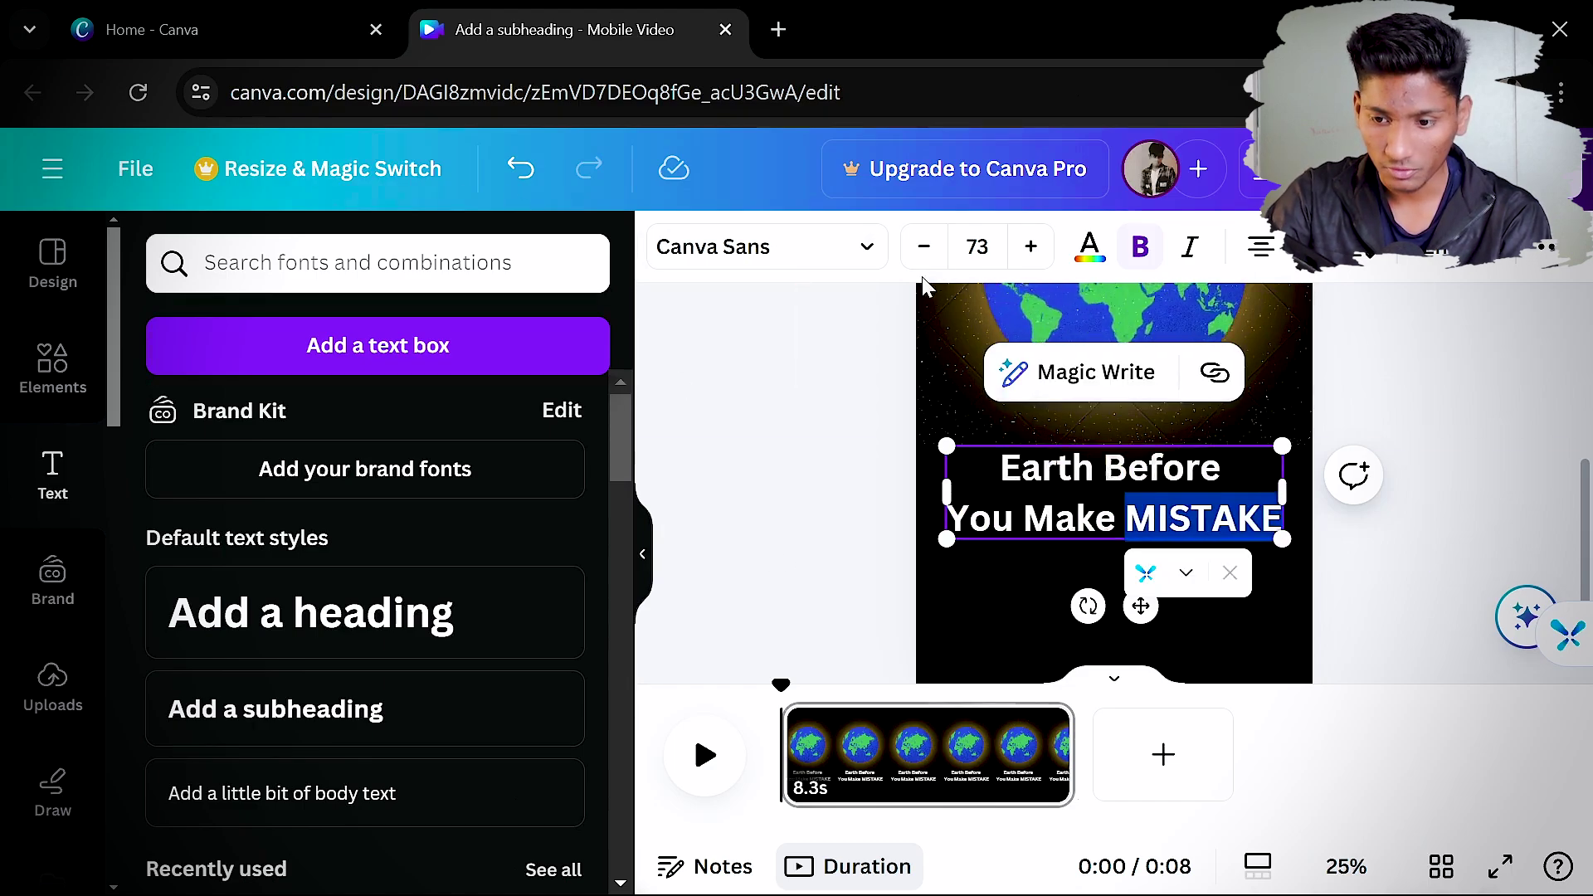
pyautogui.click(1090, 249)
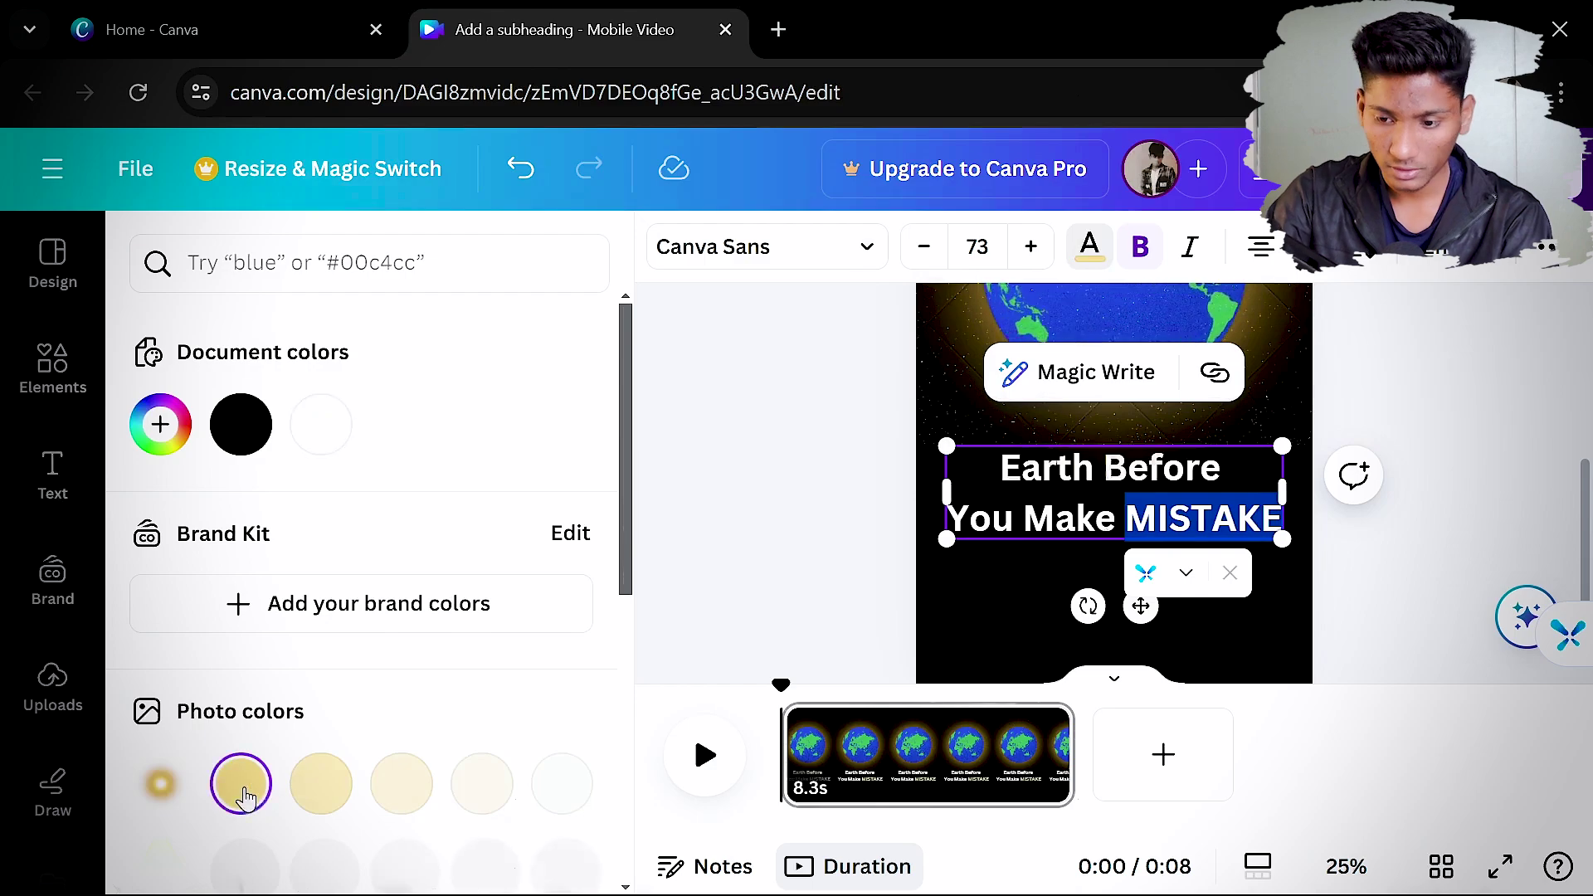
pyautogui.click(769, 491)
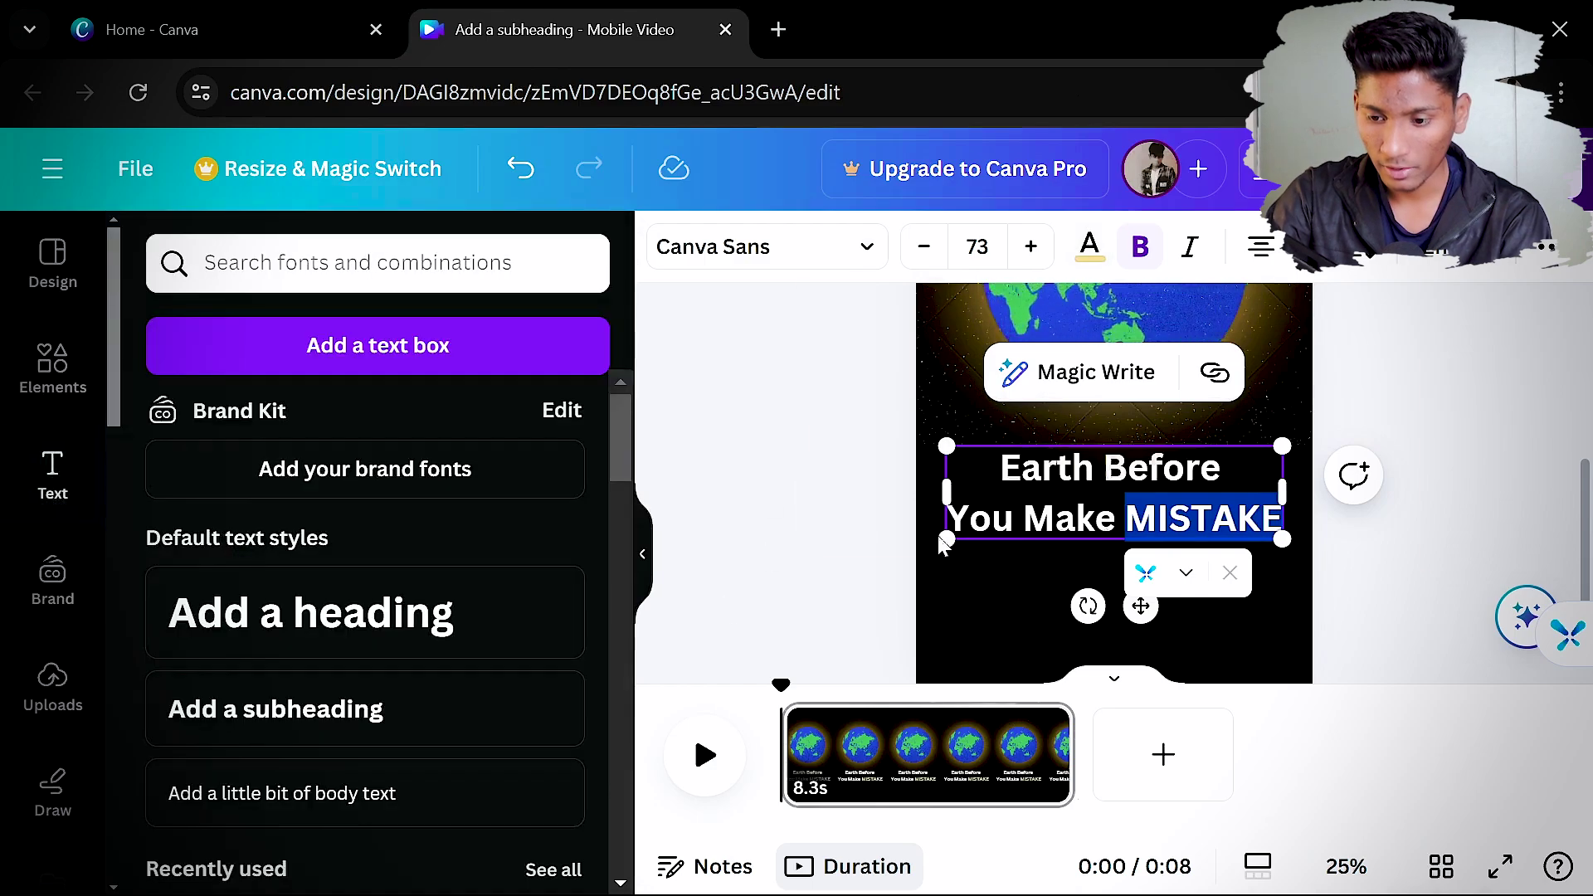
pyautogui.click(1489, 466)
# Change the font of the whole quote text to Helvetica World
pyautogui.click(1061, 516)
pyautogui.click(1052, 516)
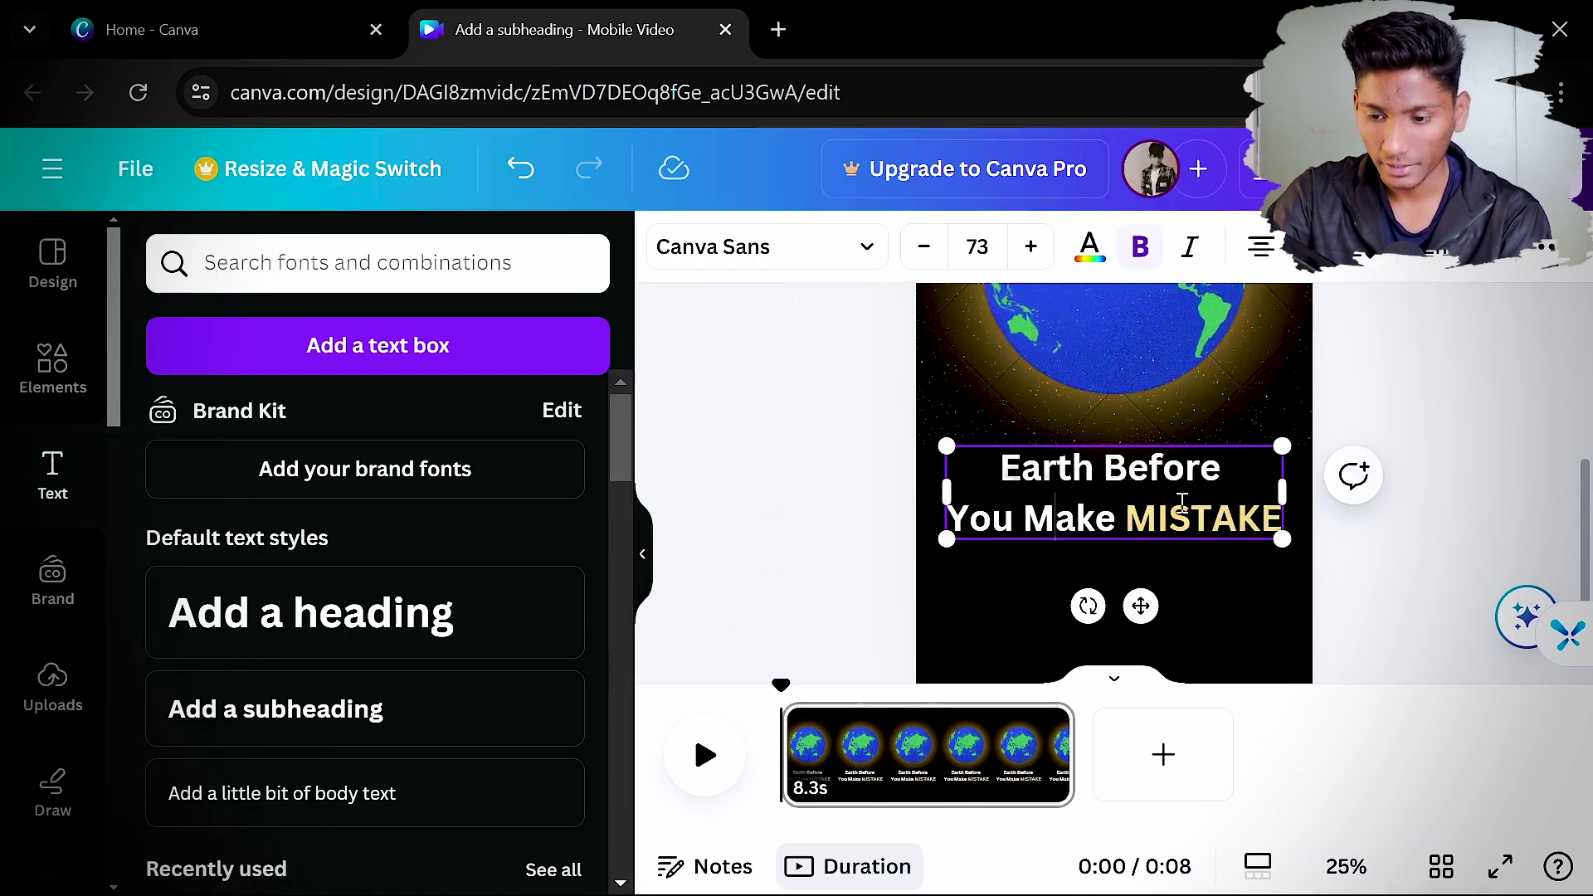
pyautogui.hotkey('ctrl', 'a')
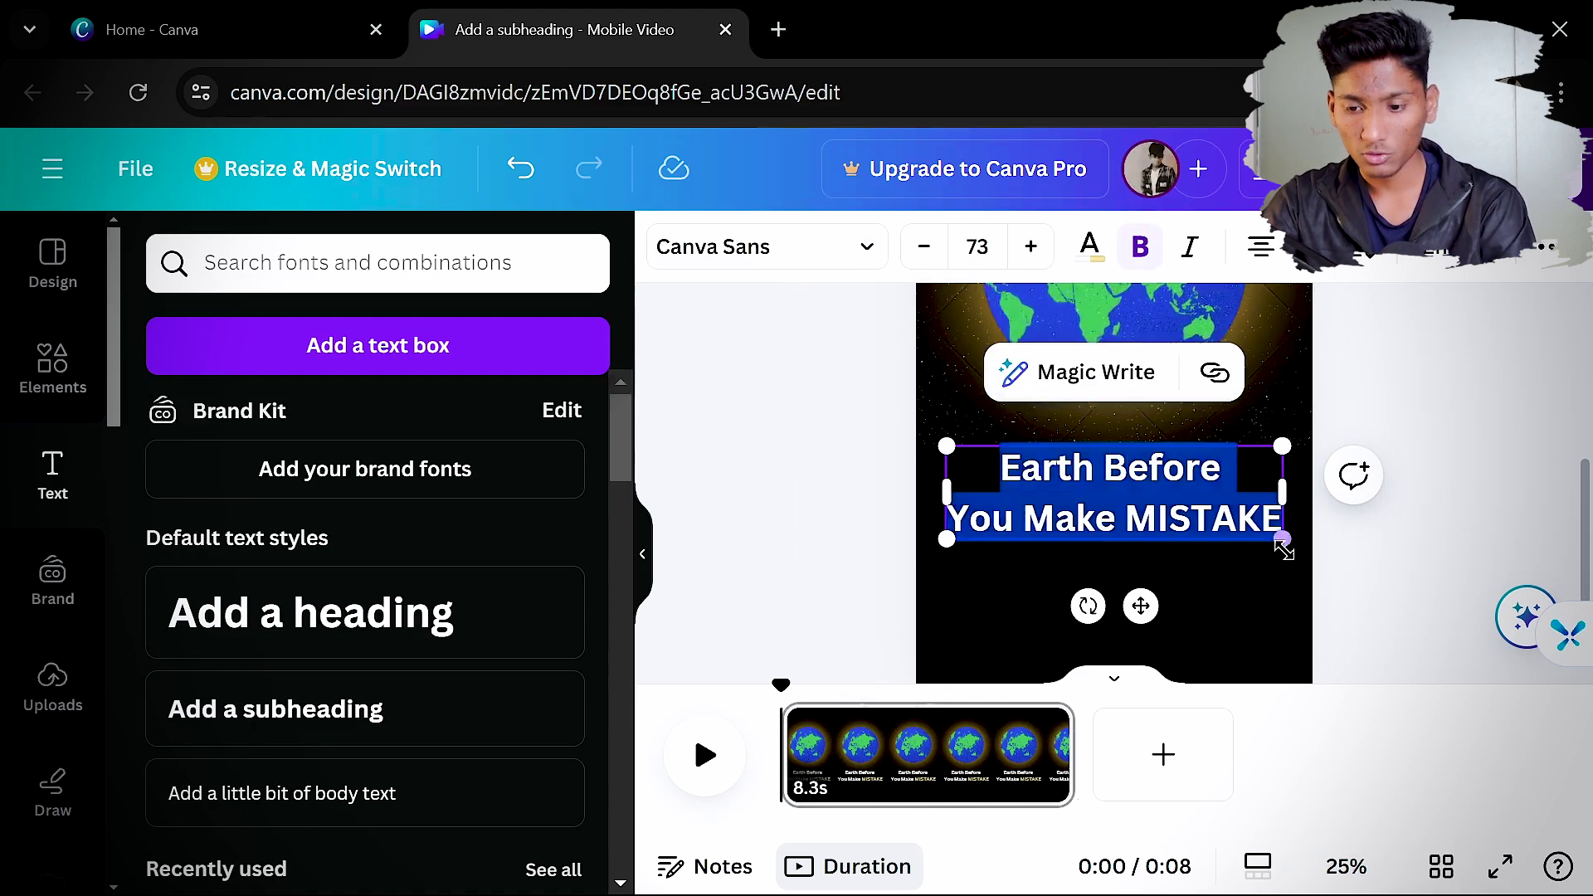
pyautogui.click(863, 264)
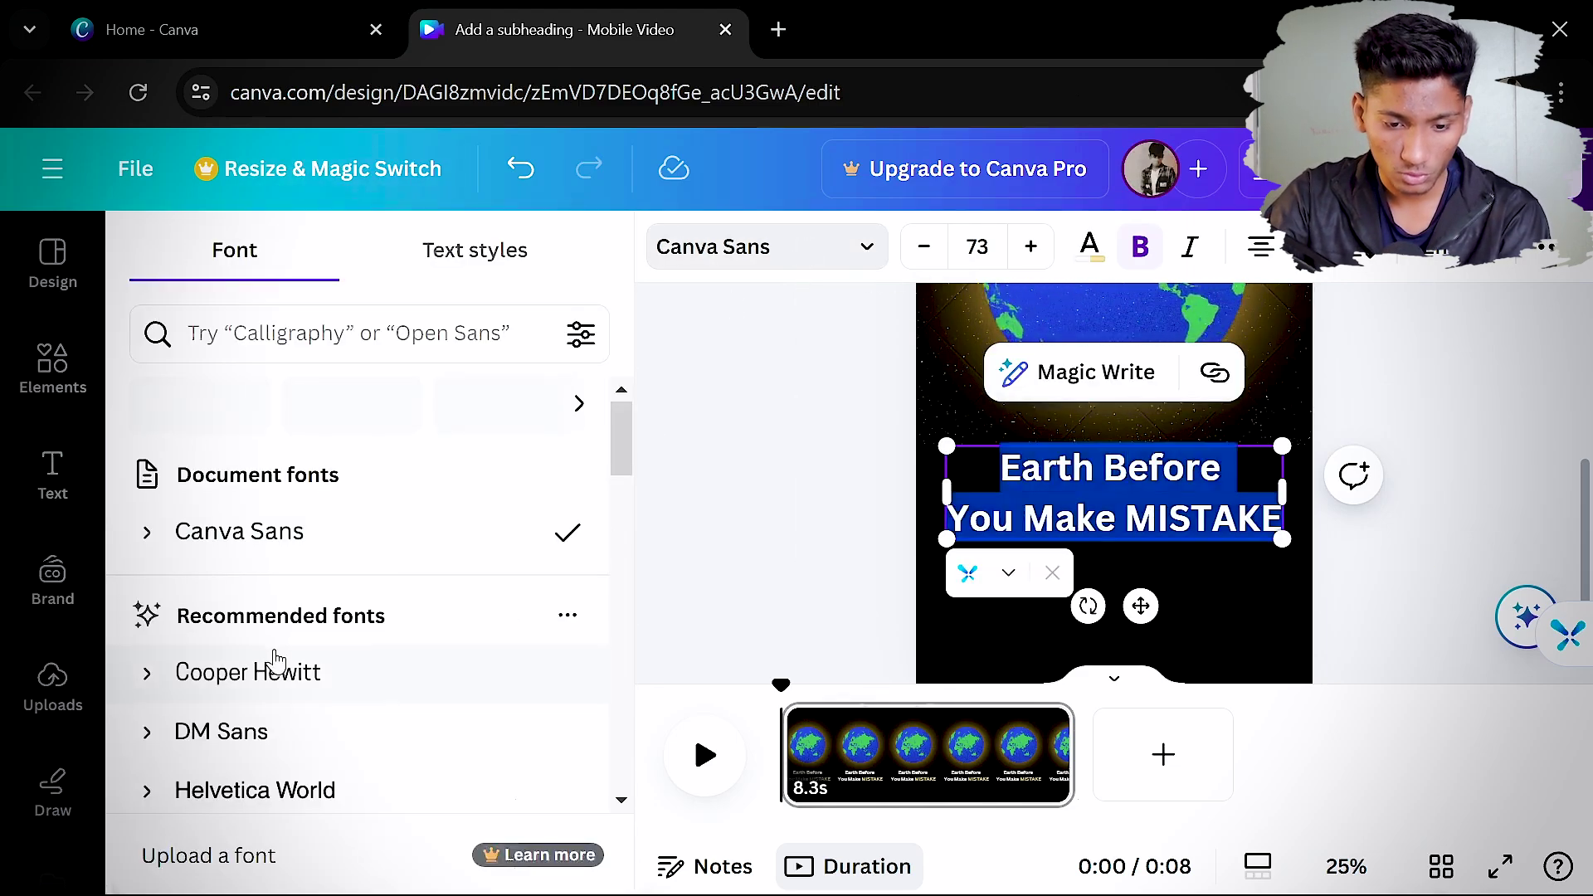
pyautogui.scroll(-5, 322, 639)
pyautogui.scroll(3, 327, 634)
pyautogui.scroll(-3, 327, 636)
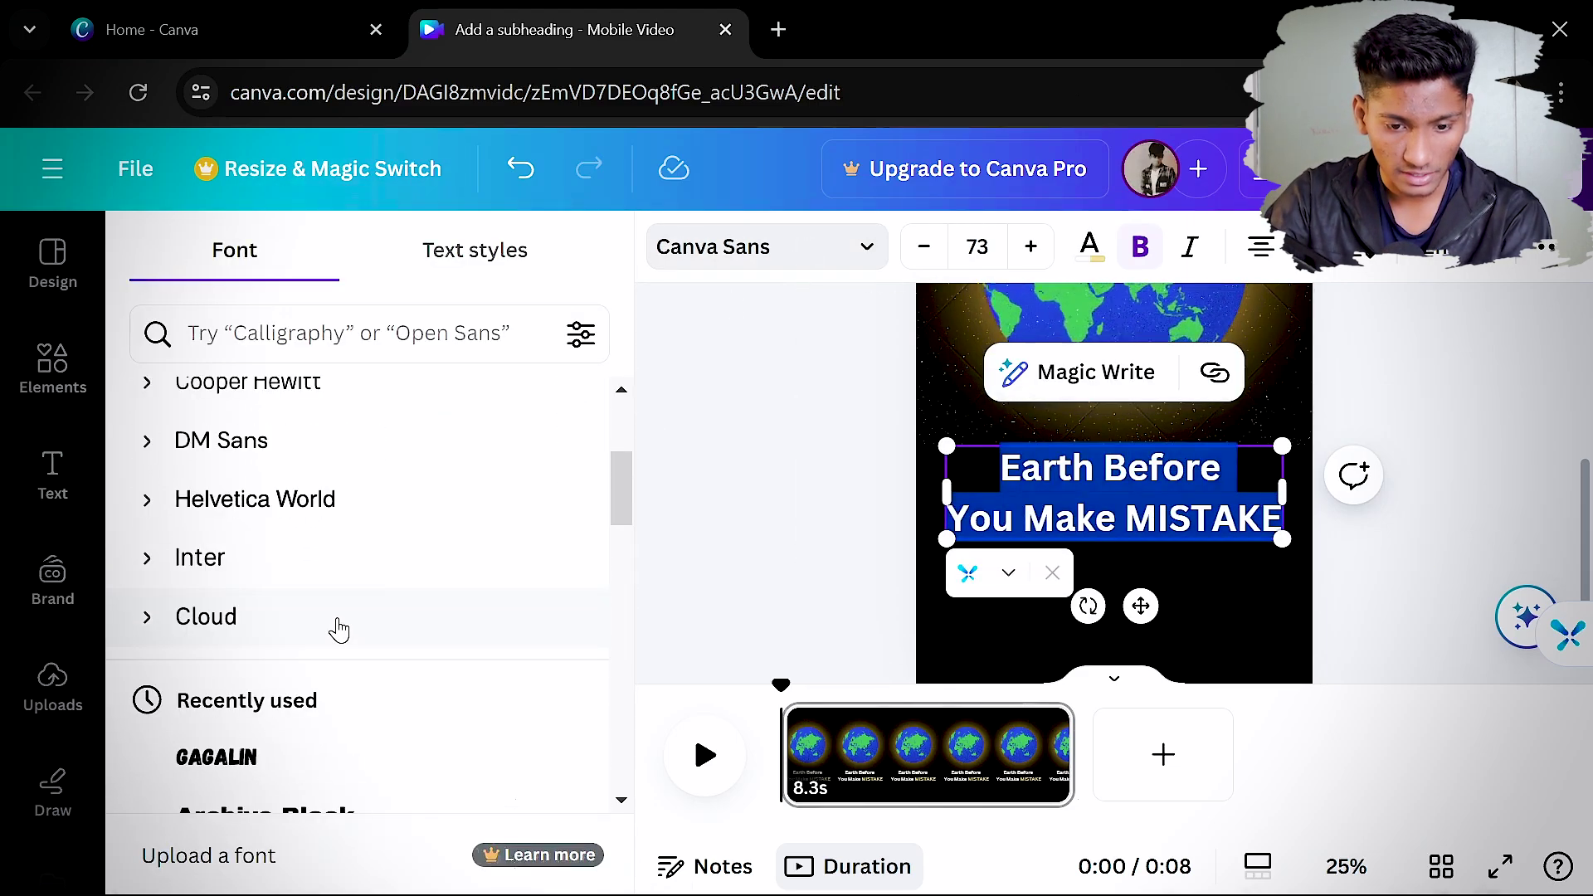
pyautogui.scroll(3, 348, 624)
pyautogui.click(304, 645)
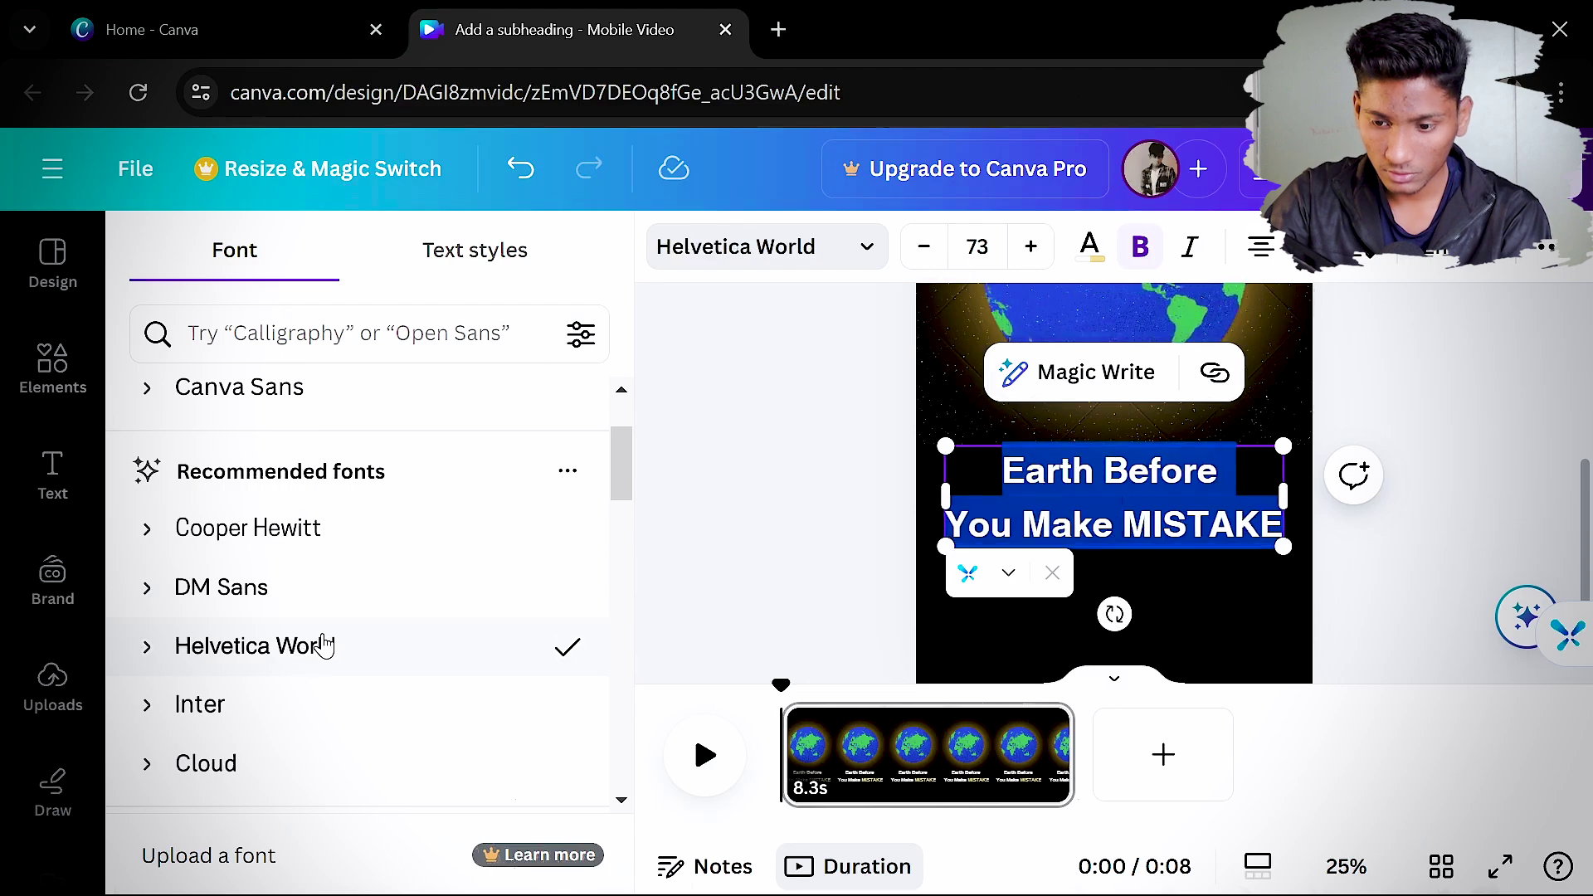
pyautogui.click(1450, 521)
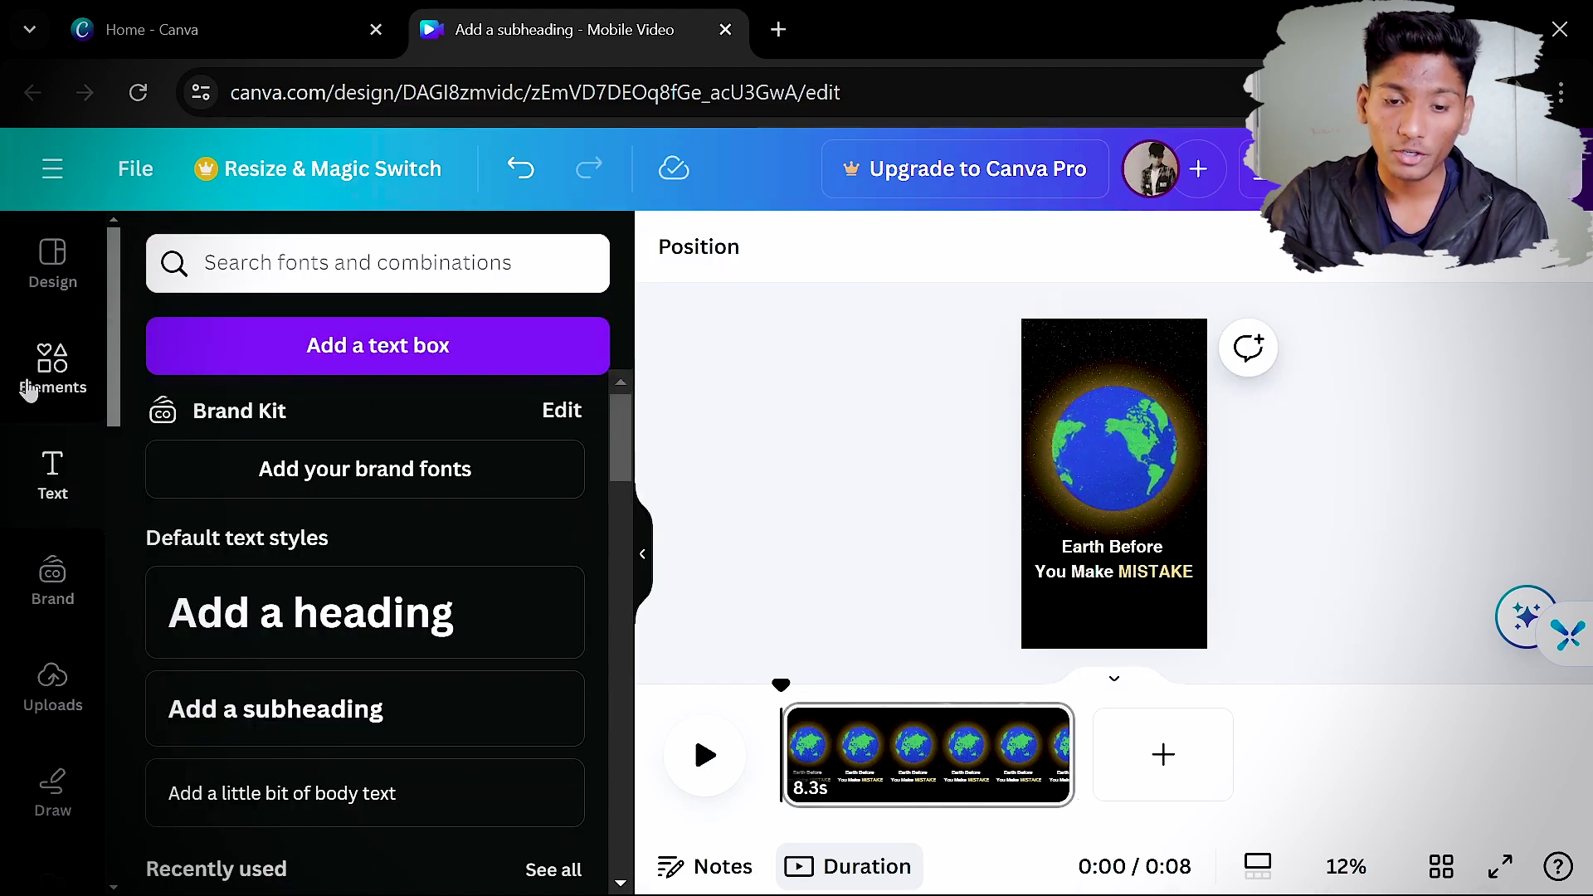
# Replace the previous elements search with a graphics search for "logo"
pyautogui.click(37, 381)
pyautogui.click(257, 260)
pyautogui.press('BackSpace')
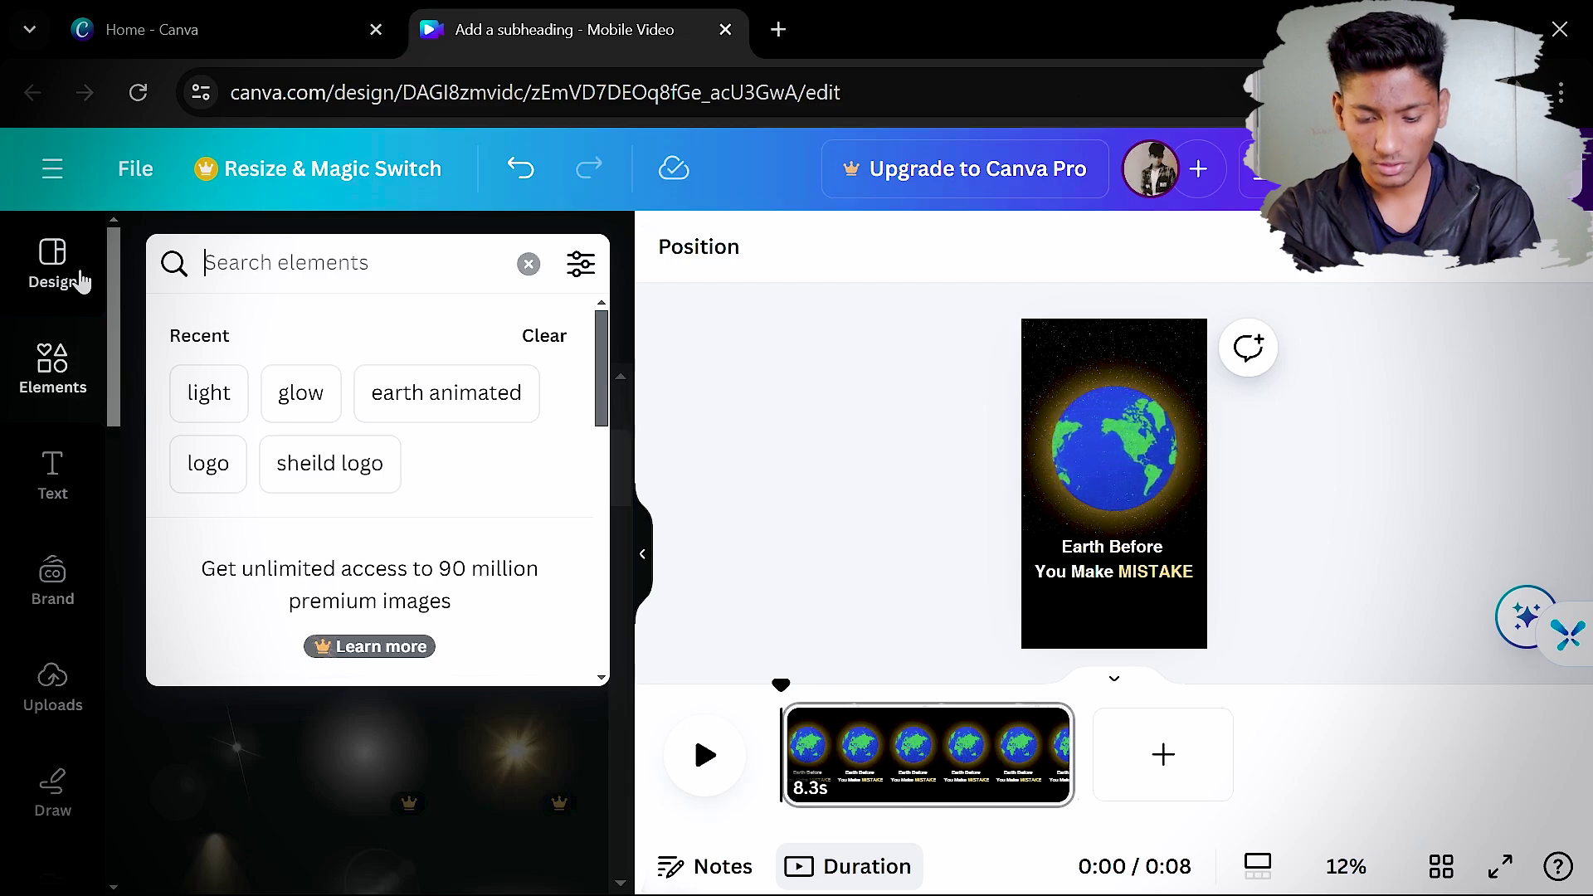
pyautogui.write('logo')
pyautogui.press('Return')
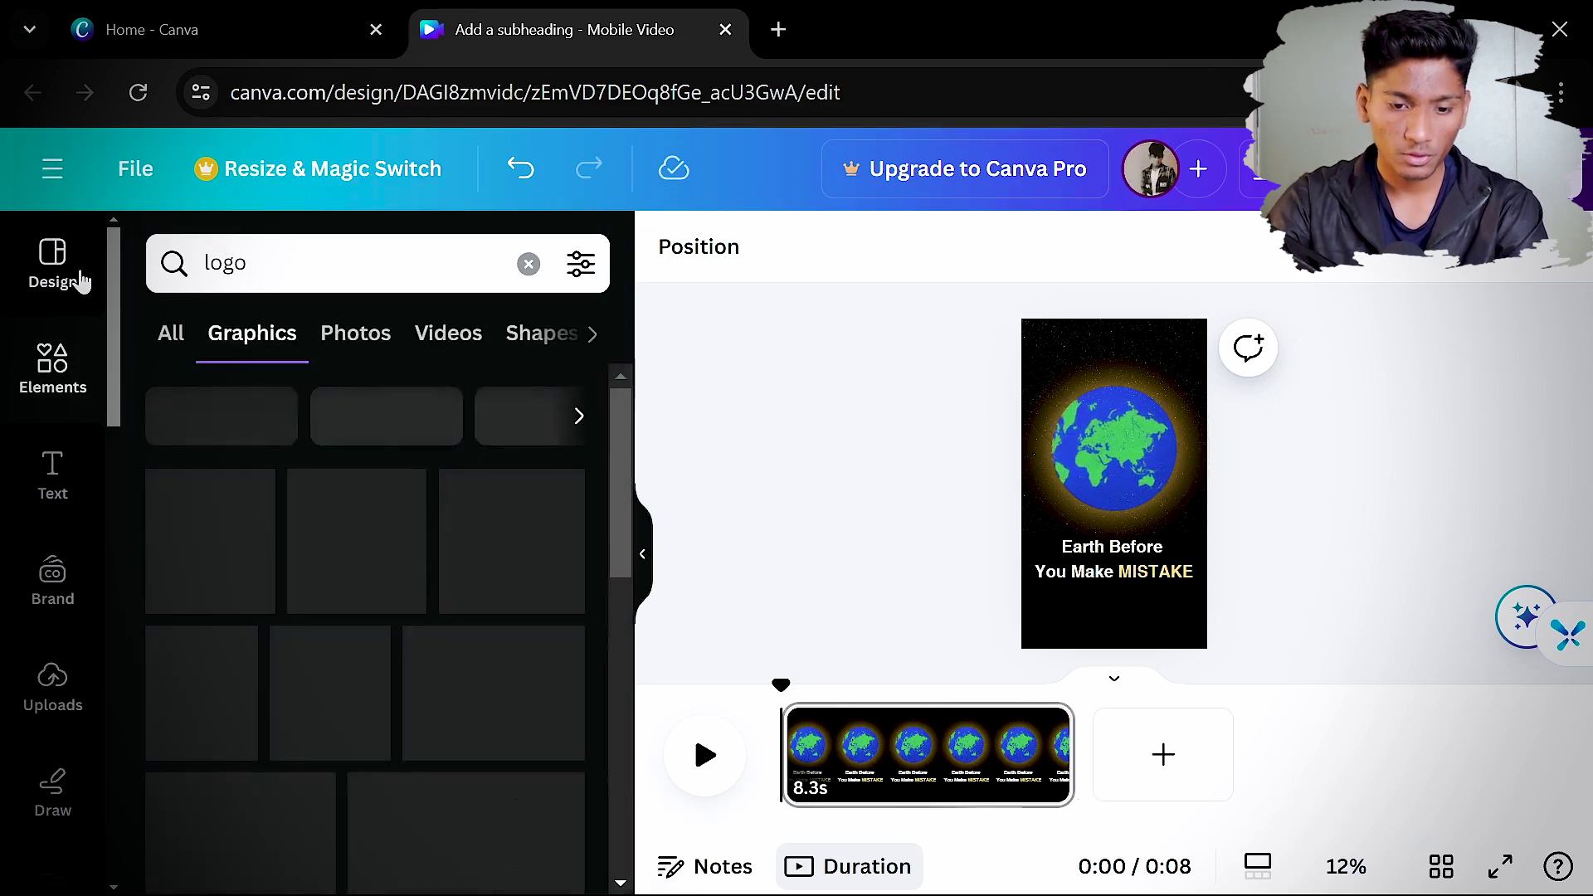
# Place the free red-orange phoenix graphic as a small logo centered below the quote text
pyautogui.scroll(-3, 431, 563)
pyautogui.scroll(-5, 431, 563)
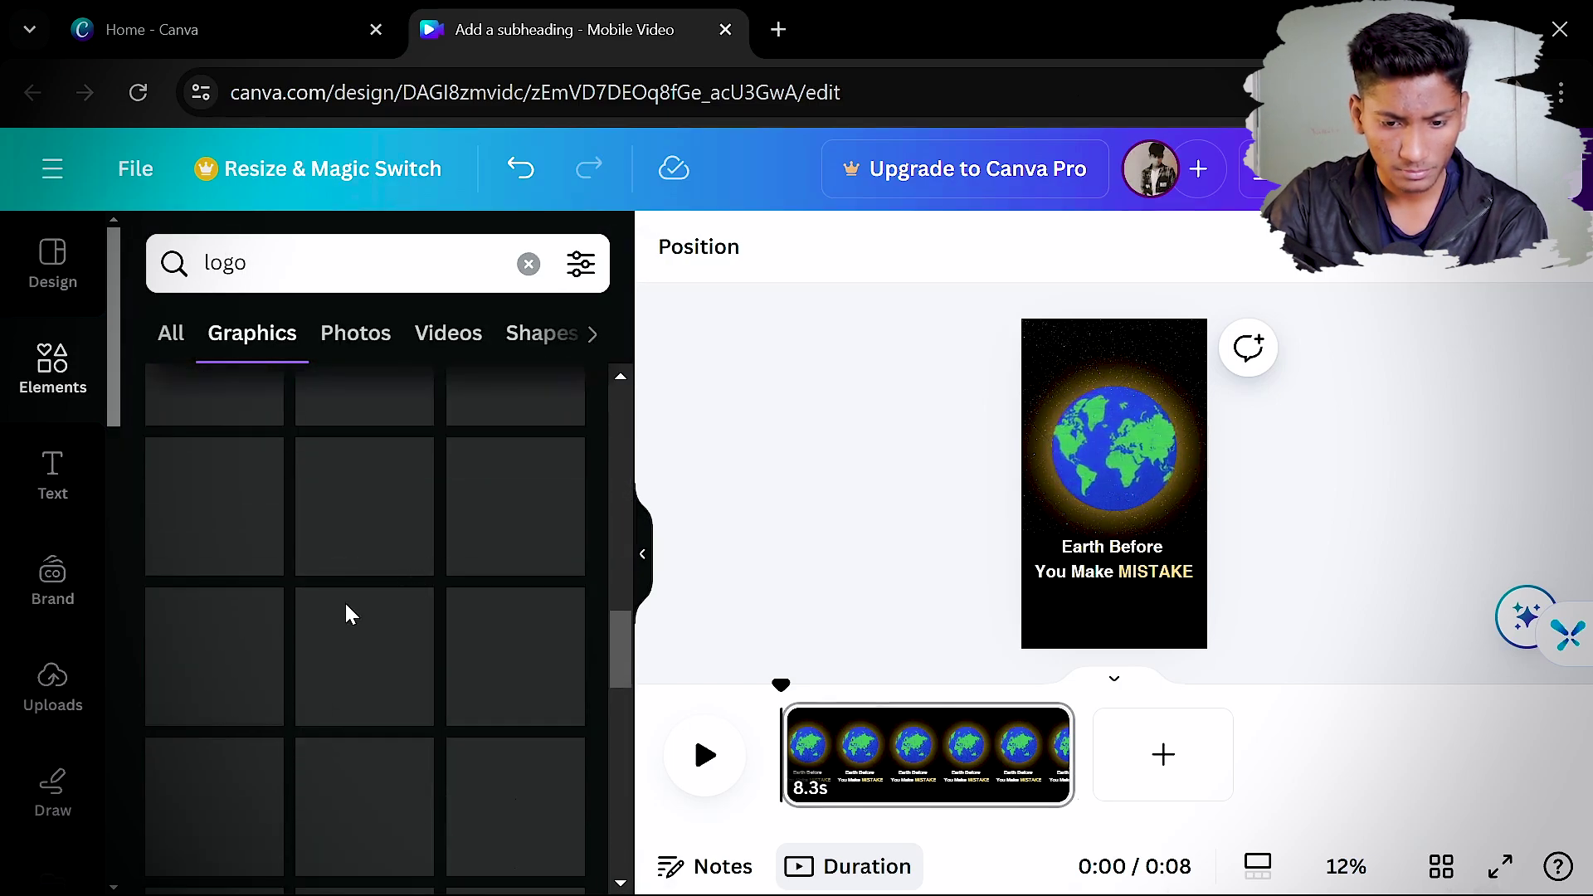
pyautogui.scroll(-3, 380, 569)
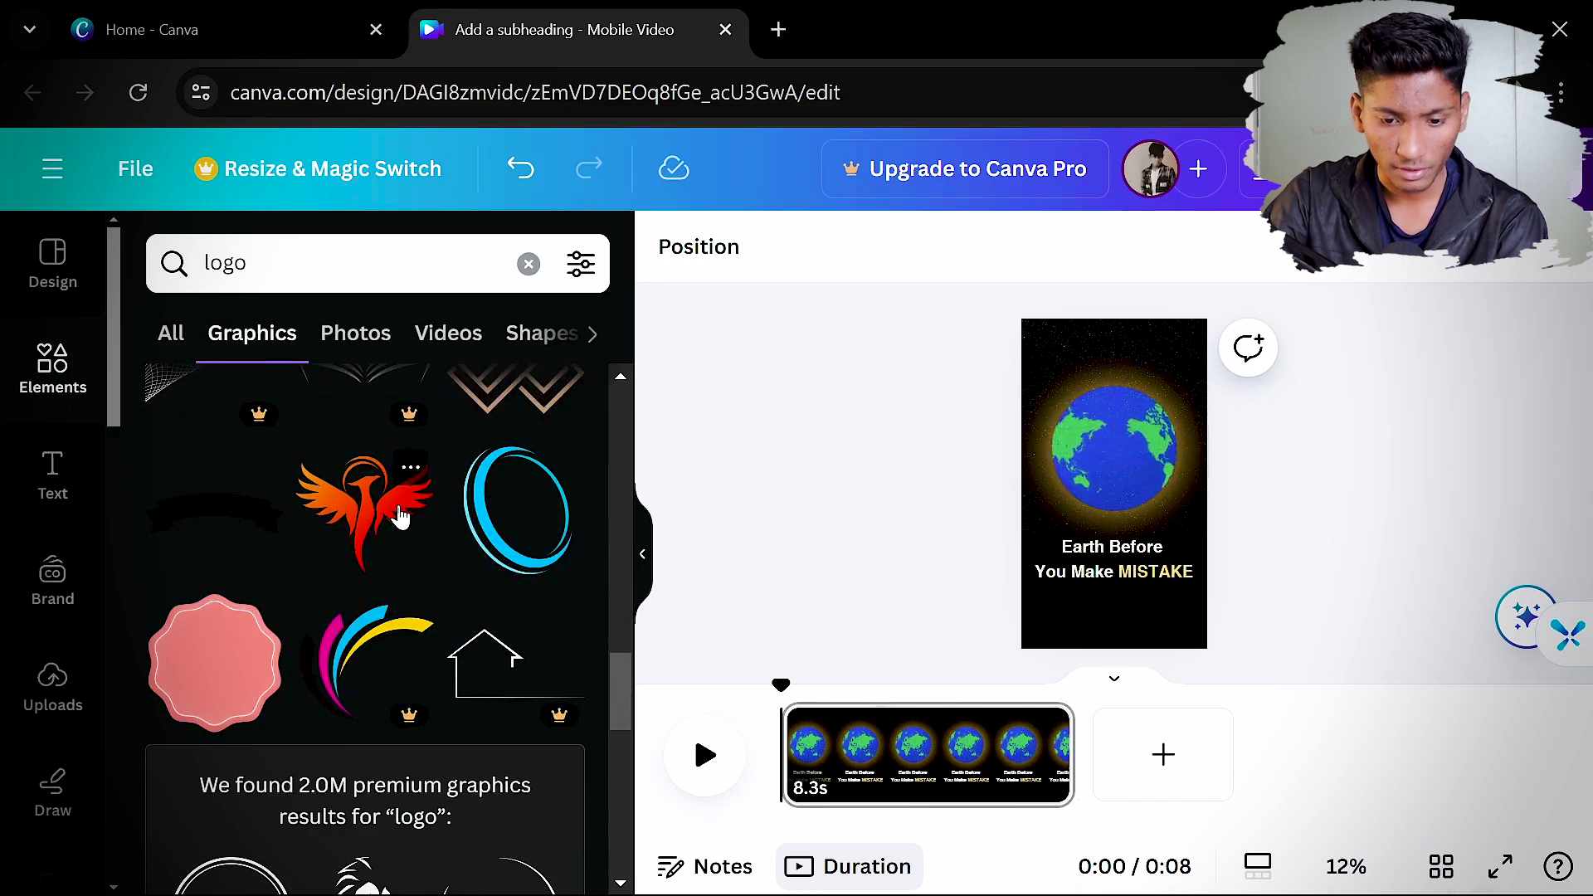
pyautogui.moveTo(363, 528); pyautogui.dragTo(1129, 592)
pyautogui.click(1306, 489)
pyautogui.click(1112, 609)
pyautogui.click(1444, 409)
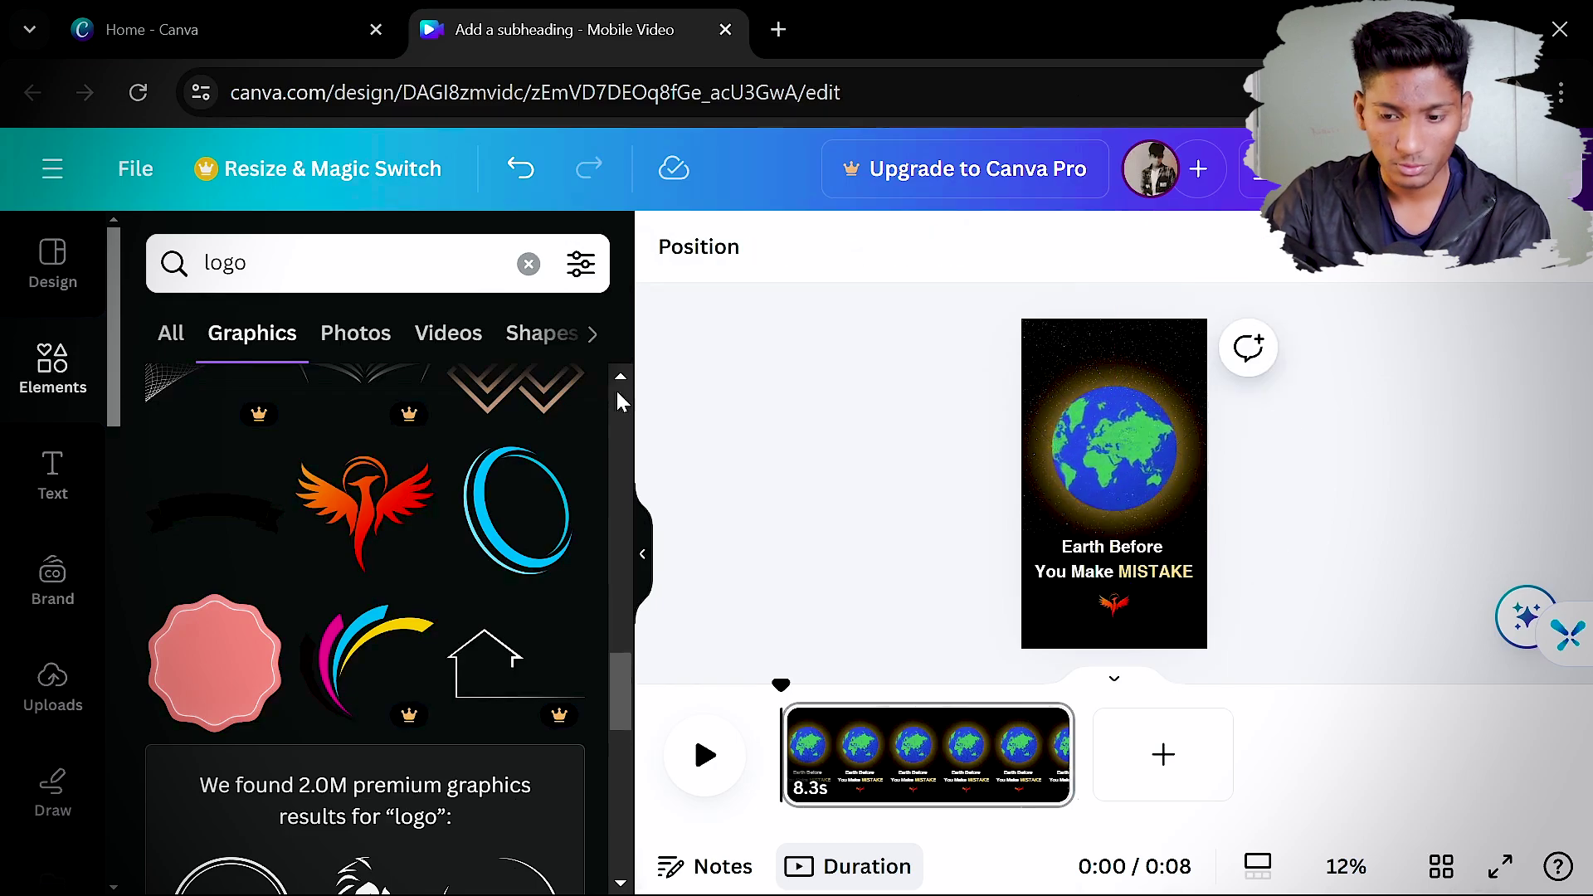
# Add a body text box reading "Mindset Club" on two lines and place it below the phoenix logo
pyautogui.click(24, 477)
pyautogui.scroll(-3, 274, 631)
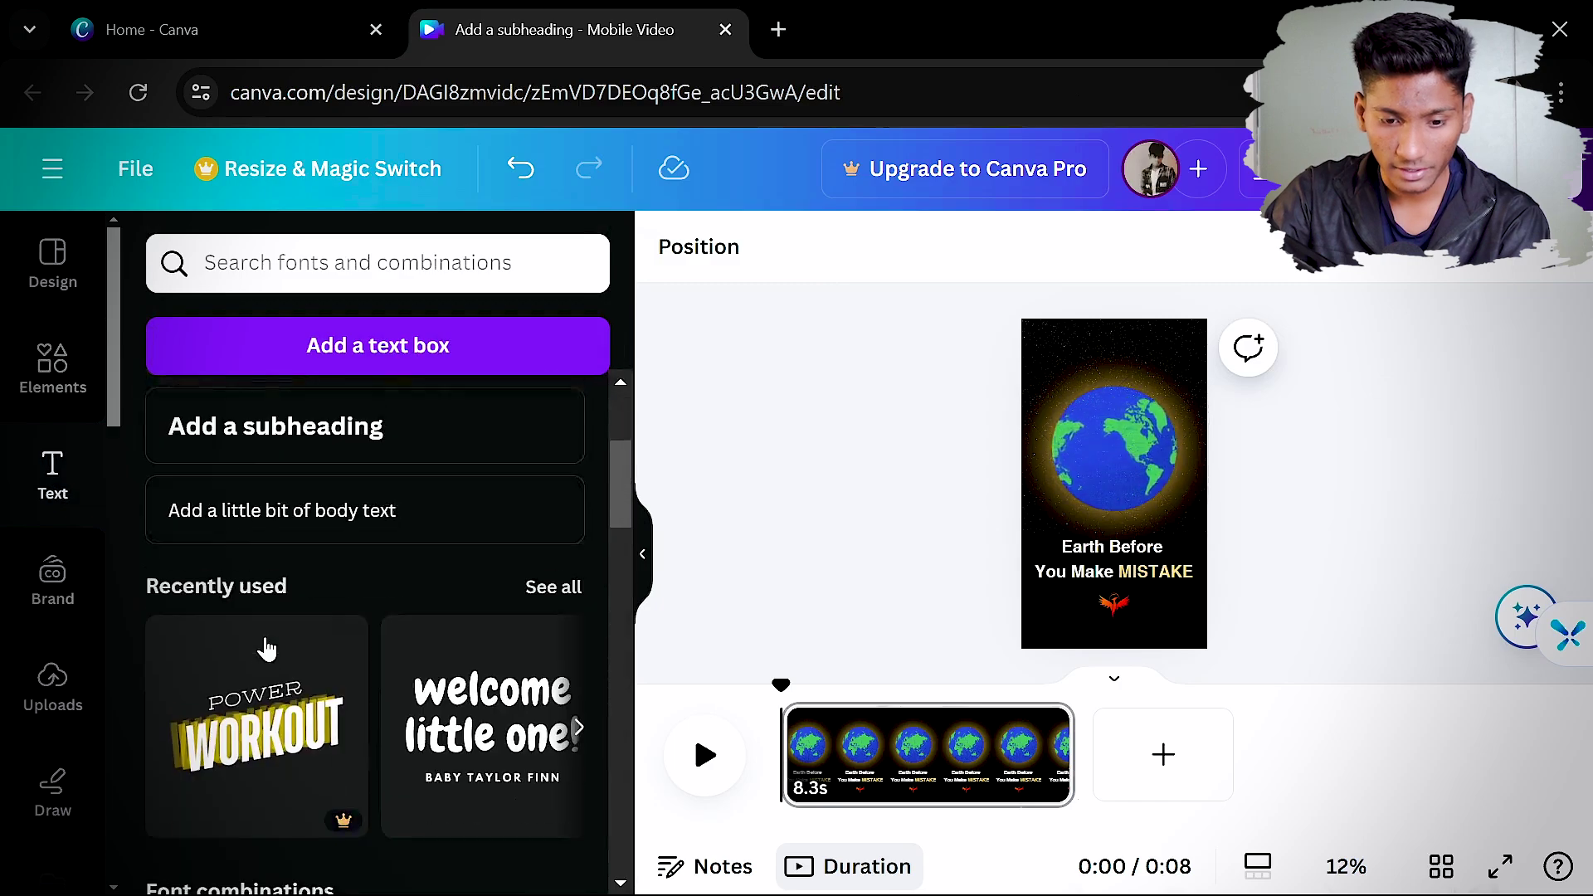
pyautogui.click(313, 518)
pyautogui.press('BackSpace')
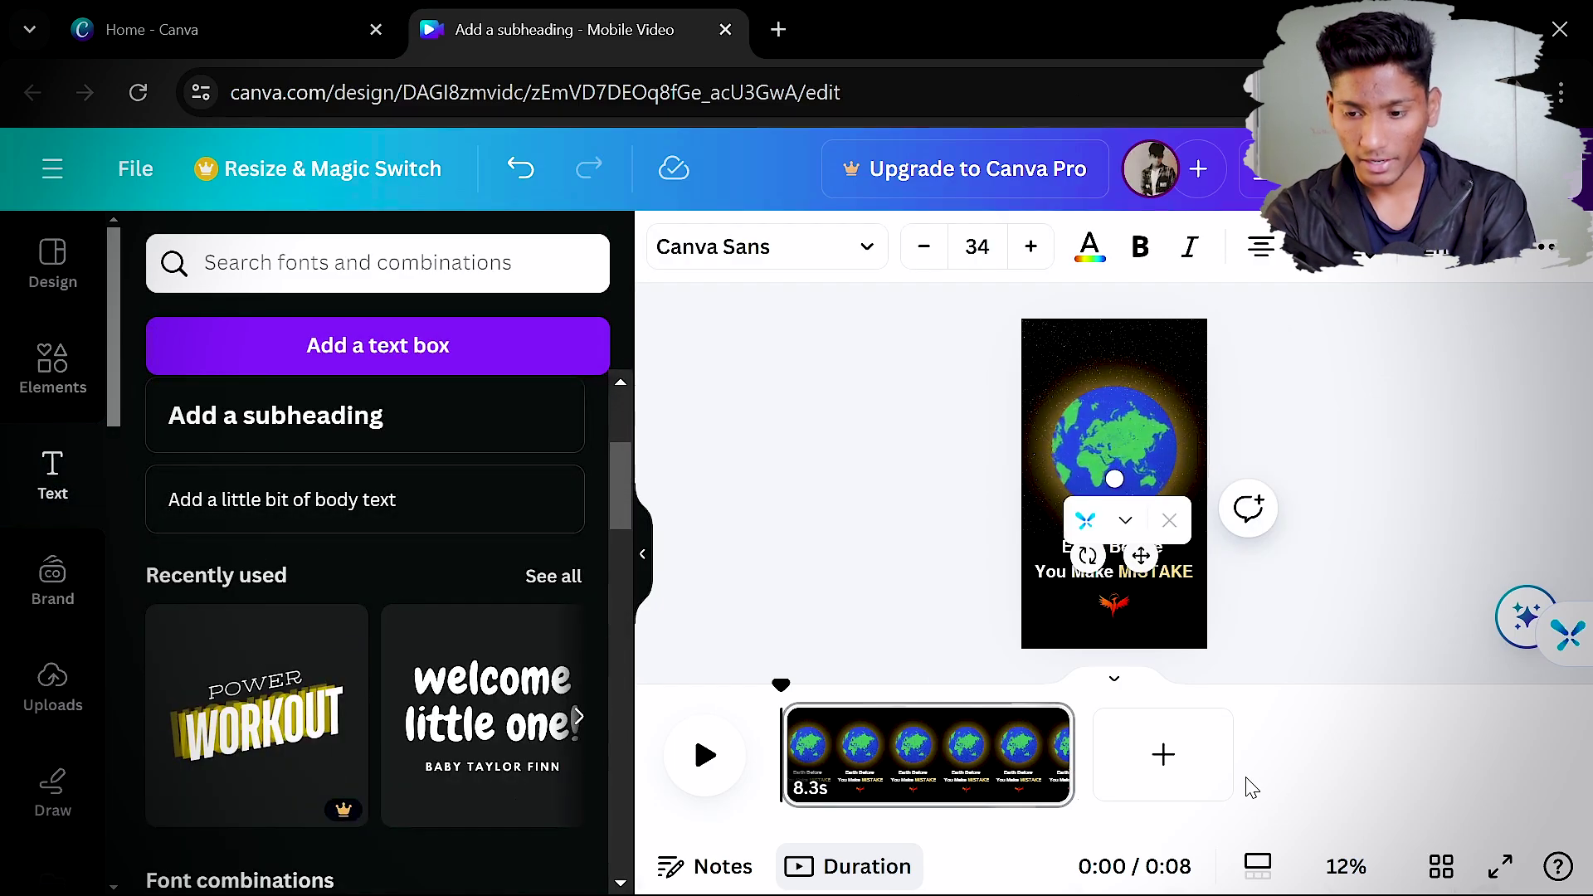
pyautogui.write('And')
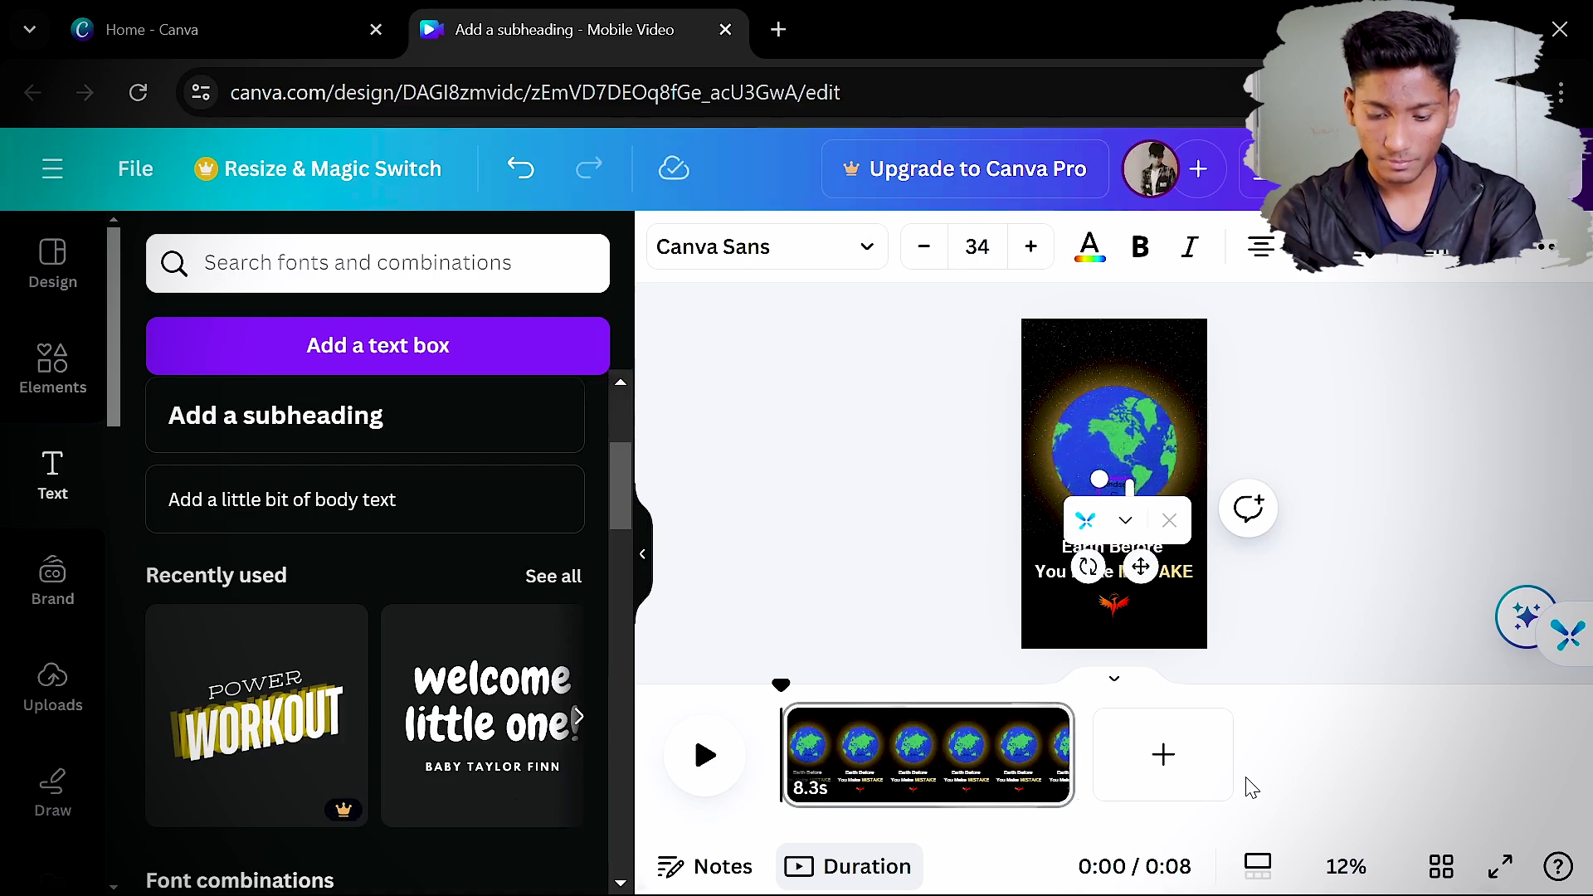
pyautogui.click(904, 487)
pyautogui.moveTo(1114, 490); pyautogui.dragTo(1114, 614)
# Color the "Mindset Club" text white and center it directly beneath the phoenix logo
pyautogui.doubleClick(1114, 615)
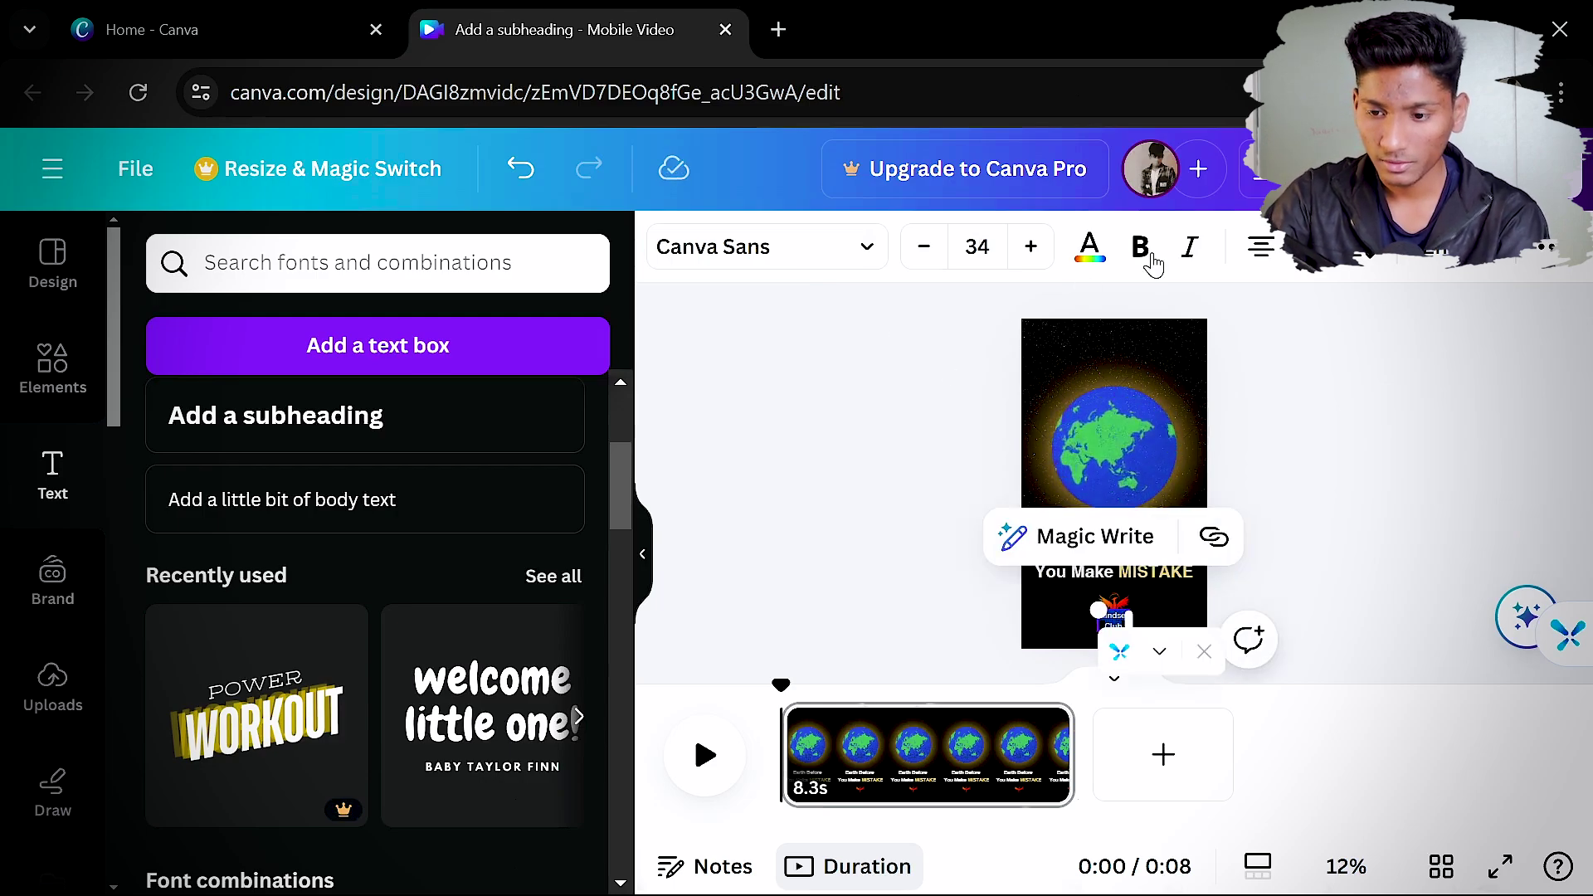
pyautogui.click(1090, 247)
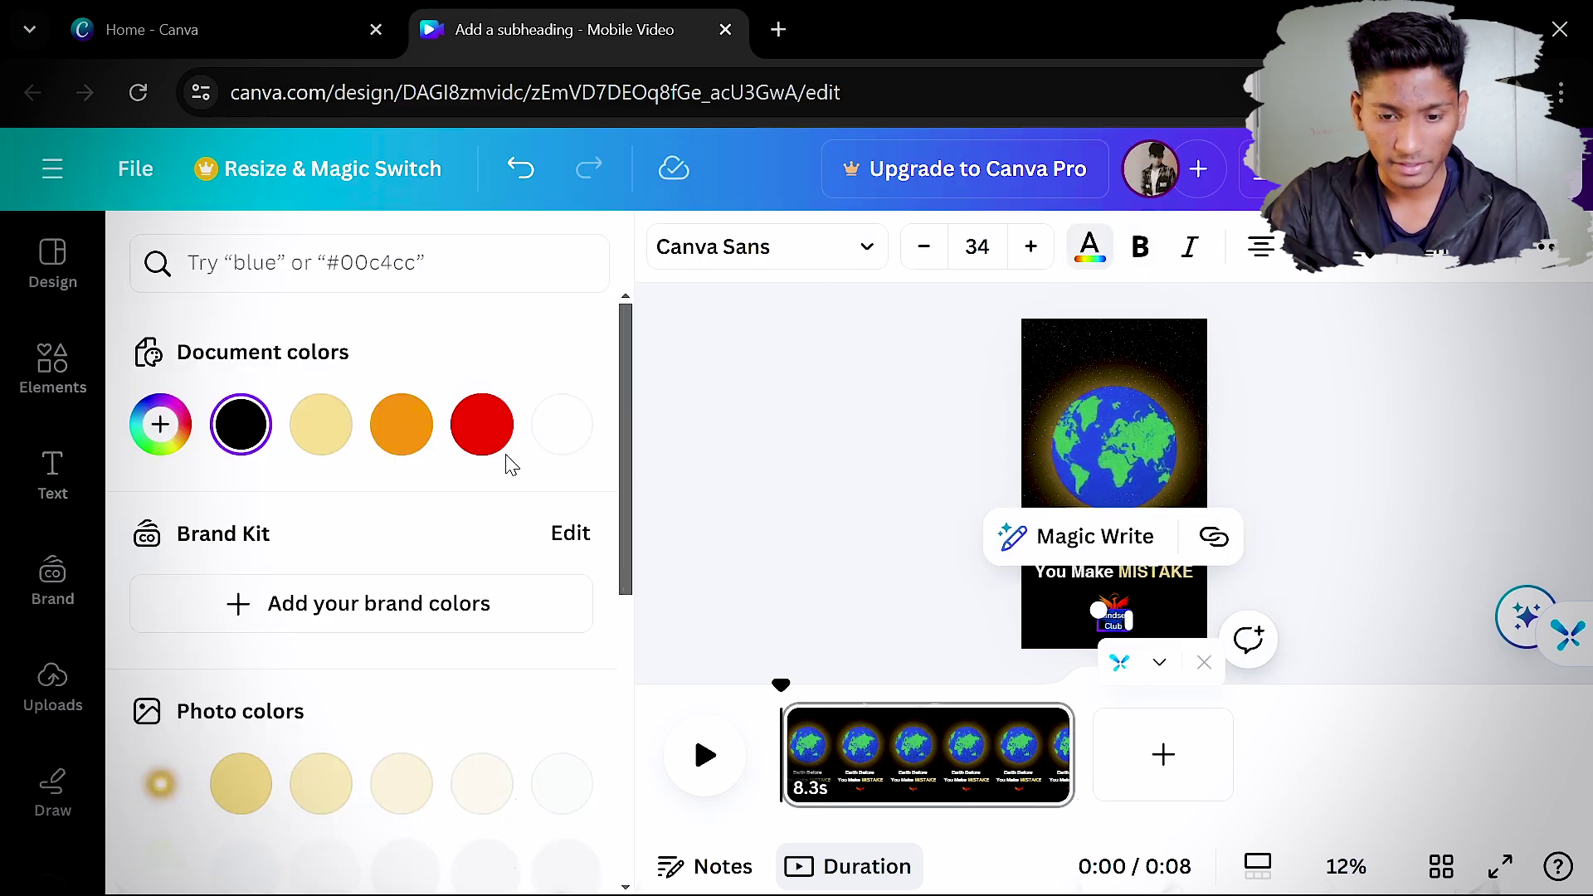
pyautogui.click(697, 480)
pyautogui.click(1112, 634)
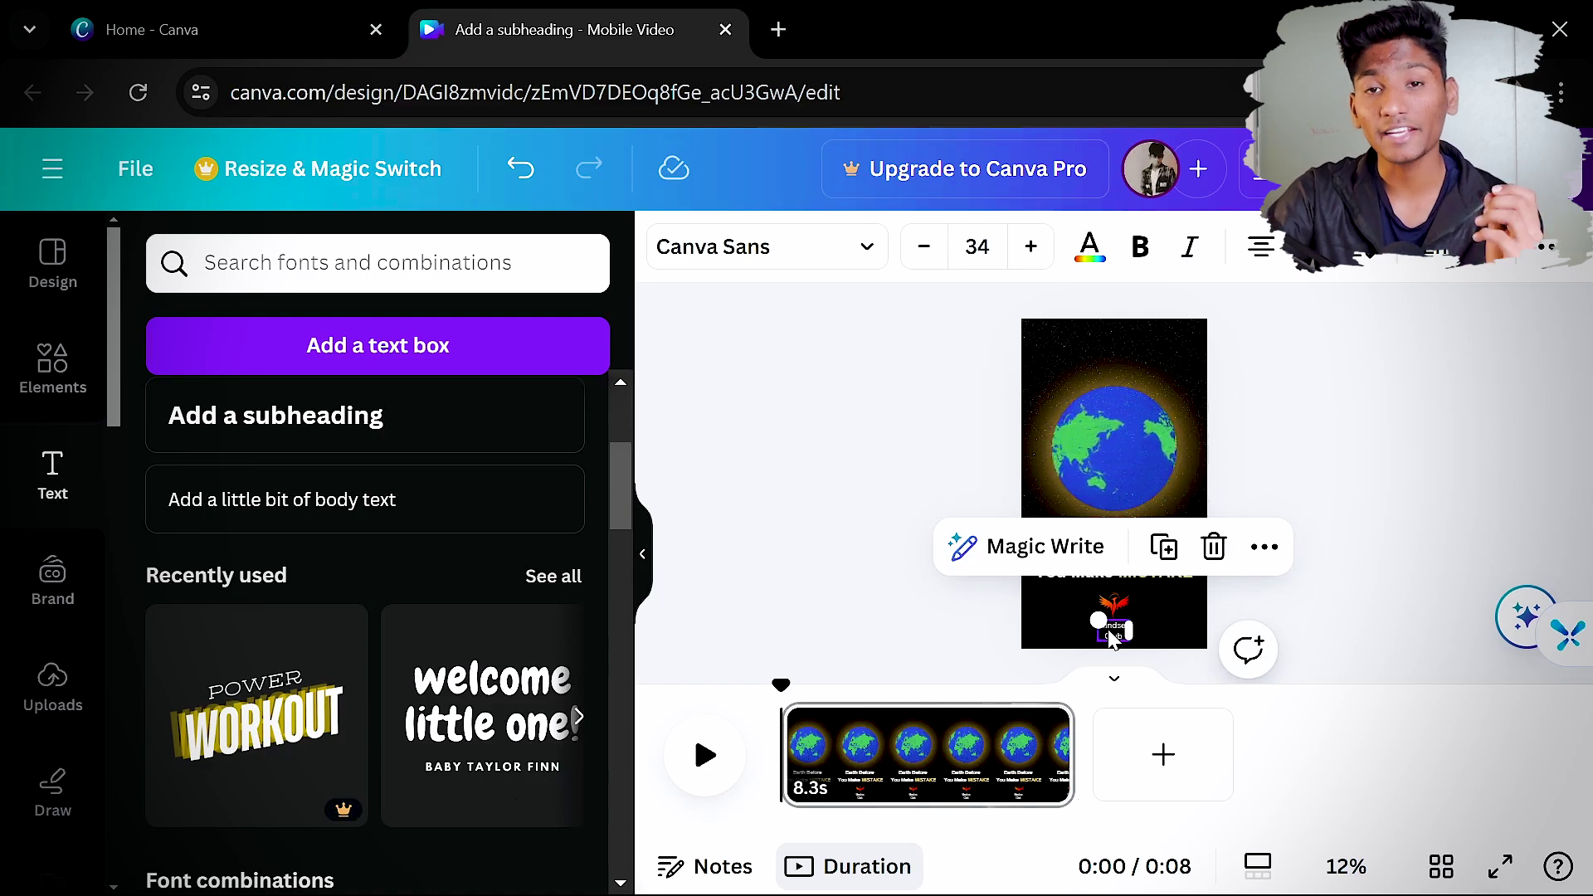
pyautogui.click(1380, 416)
pyautogui.click(1112, 632)
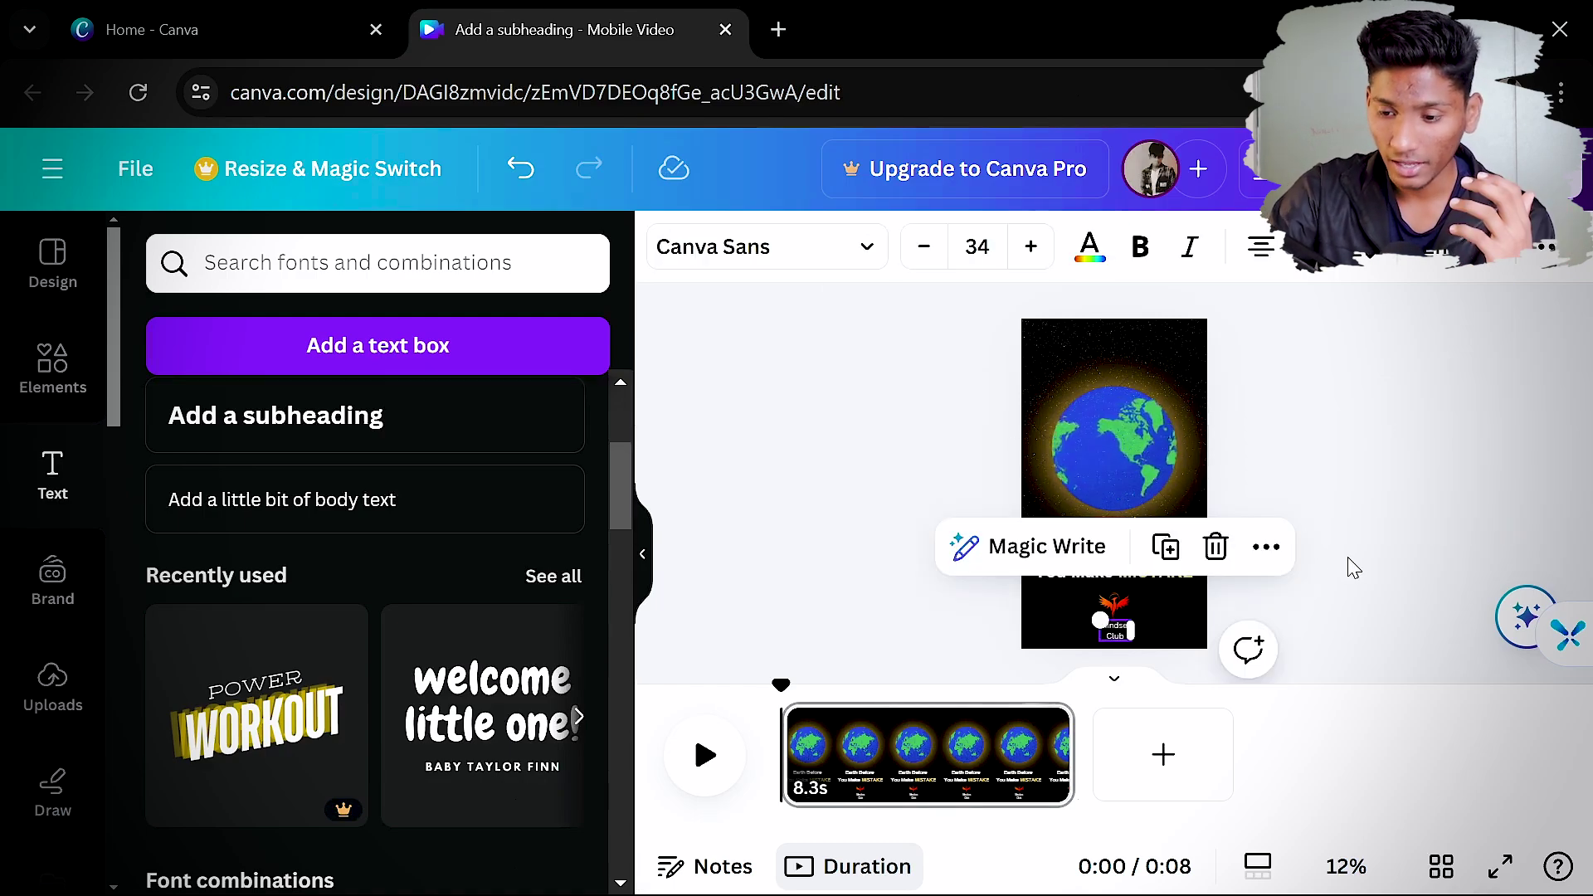
# Trim the earth page to 2.8 seconds and duplicate it as a second page
pyautogui.click(1348, 562)
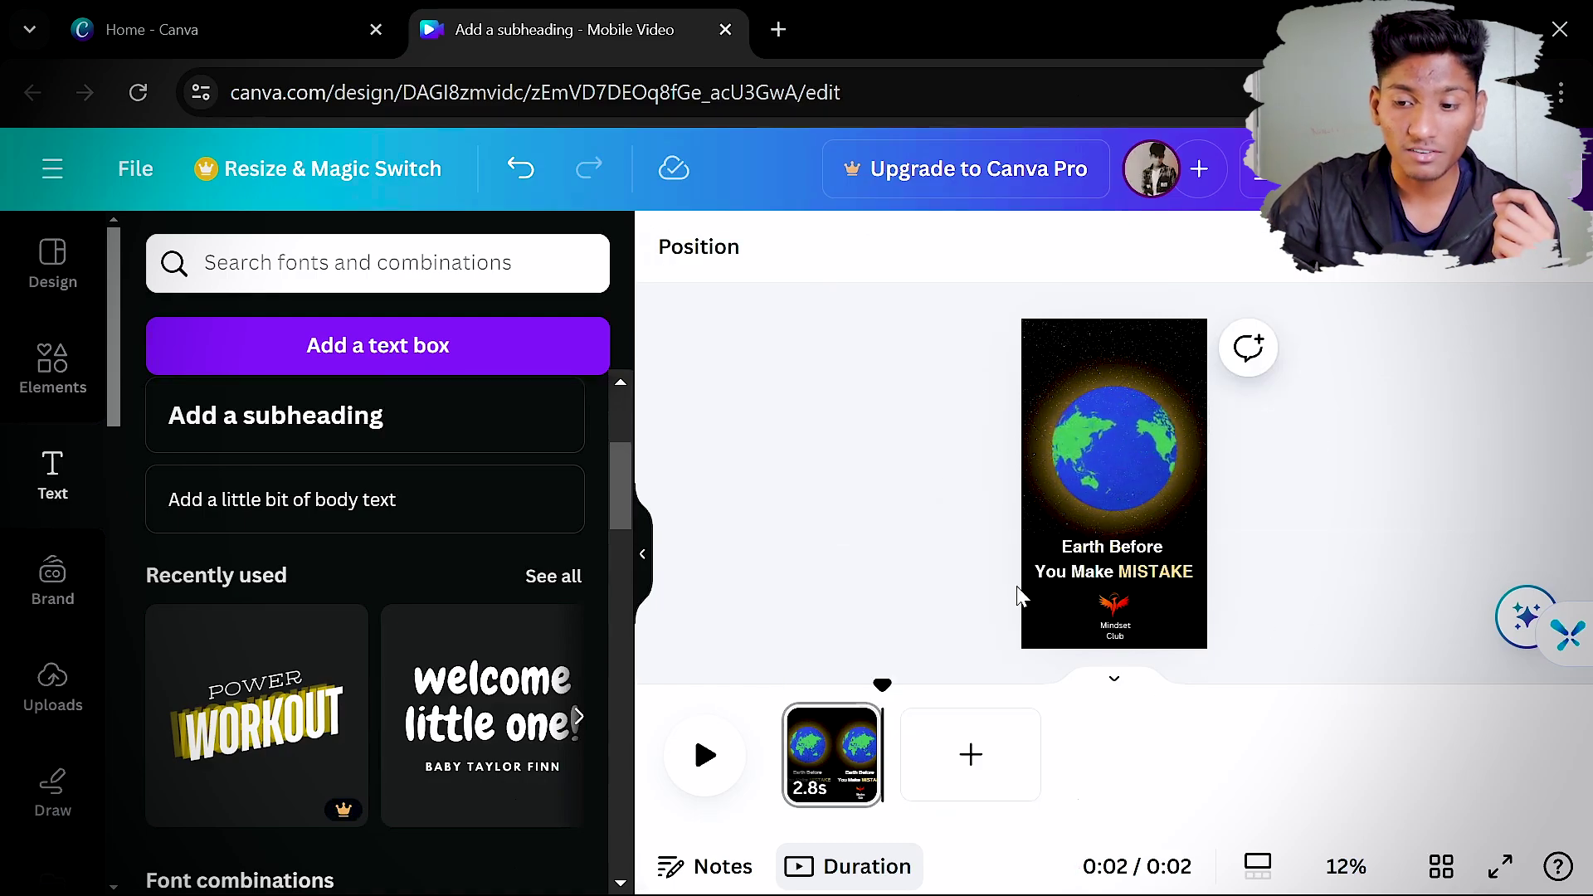
pyautogui.click(843, 742)
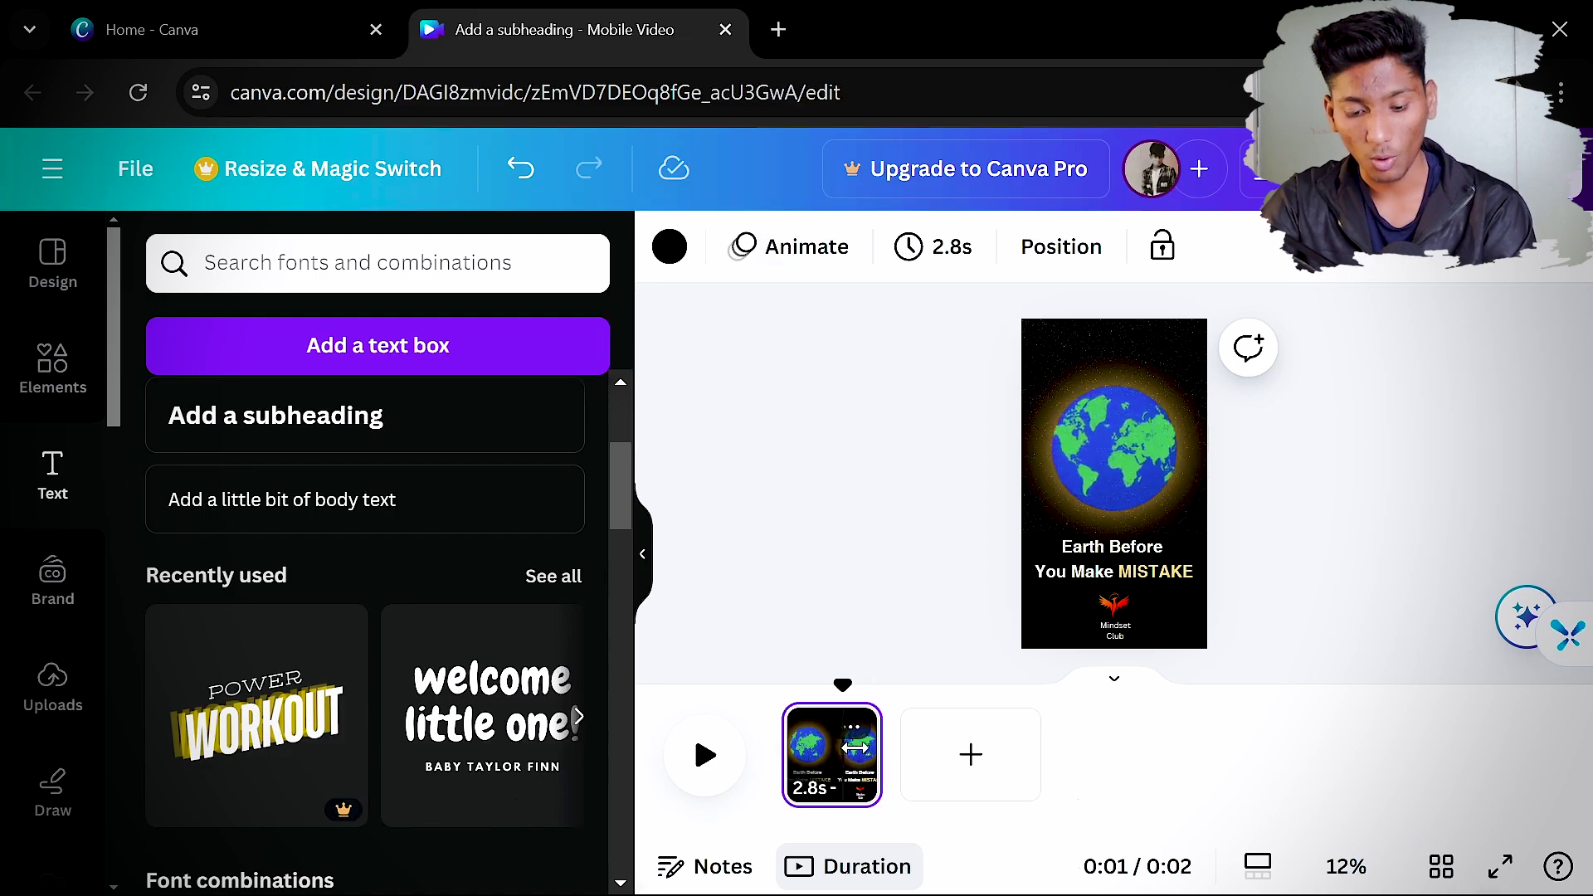
pyautogui.hotkey('ctrl', 'd')
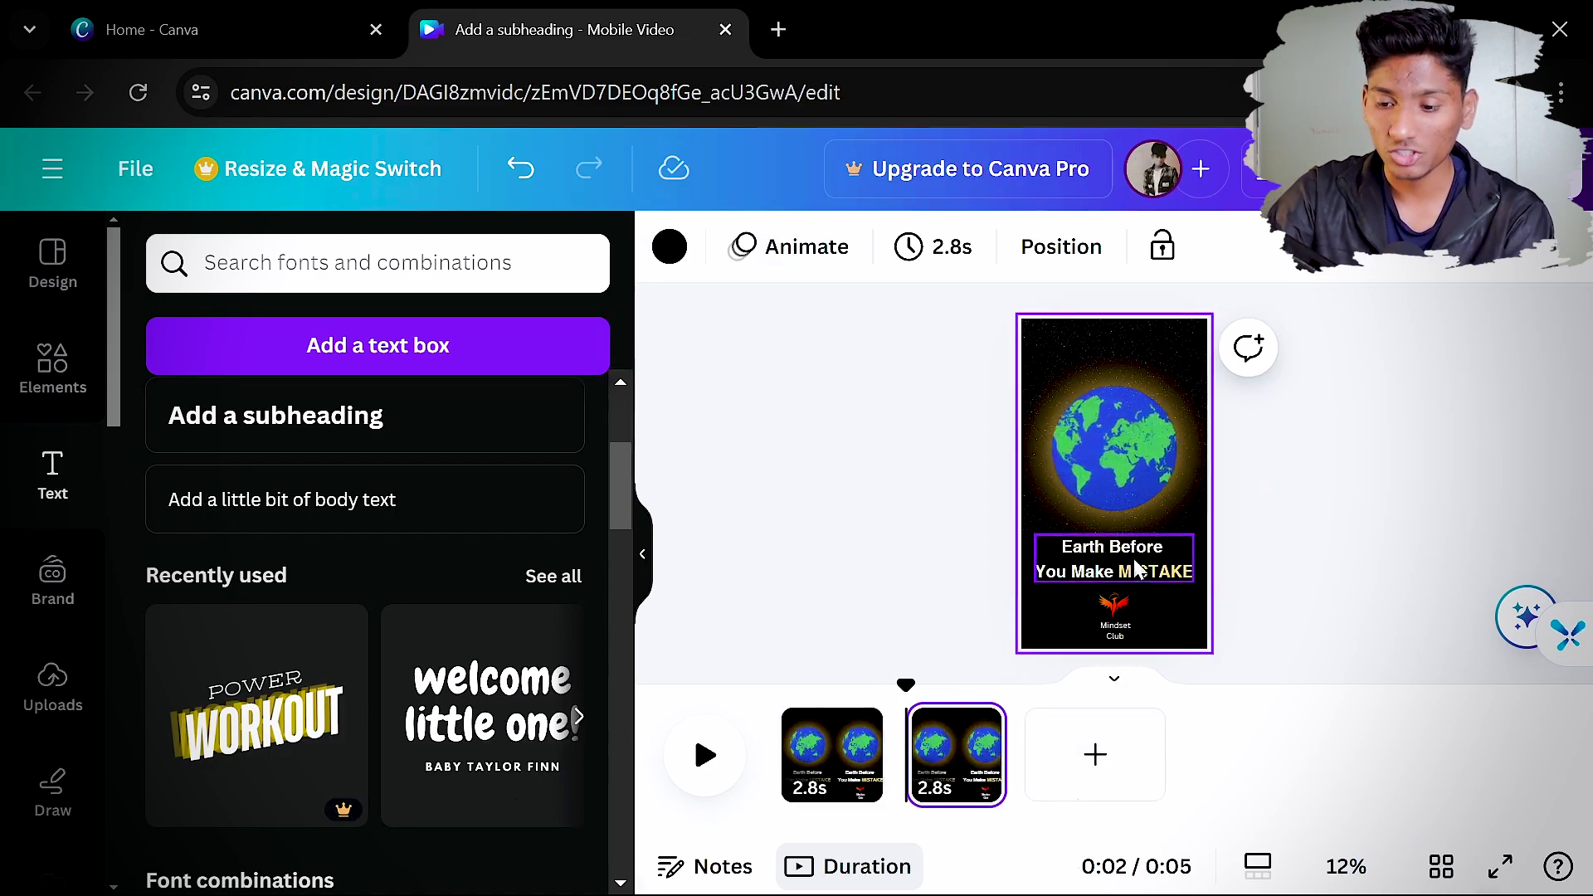
# Replace "Before" with "After" in the duplicated page's quote so it reads "Earth After You Make MISTAKE"
pyautogui.click(1112, 547)
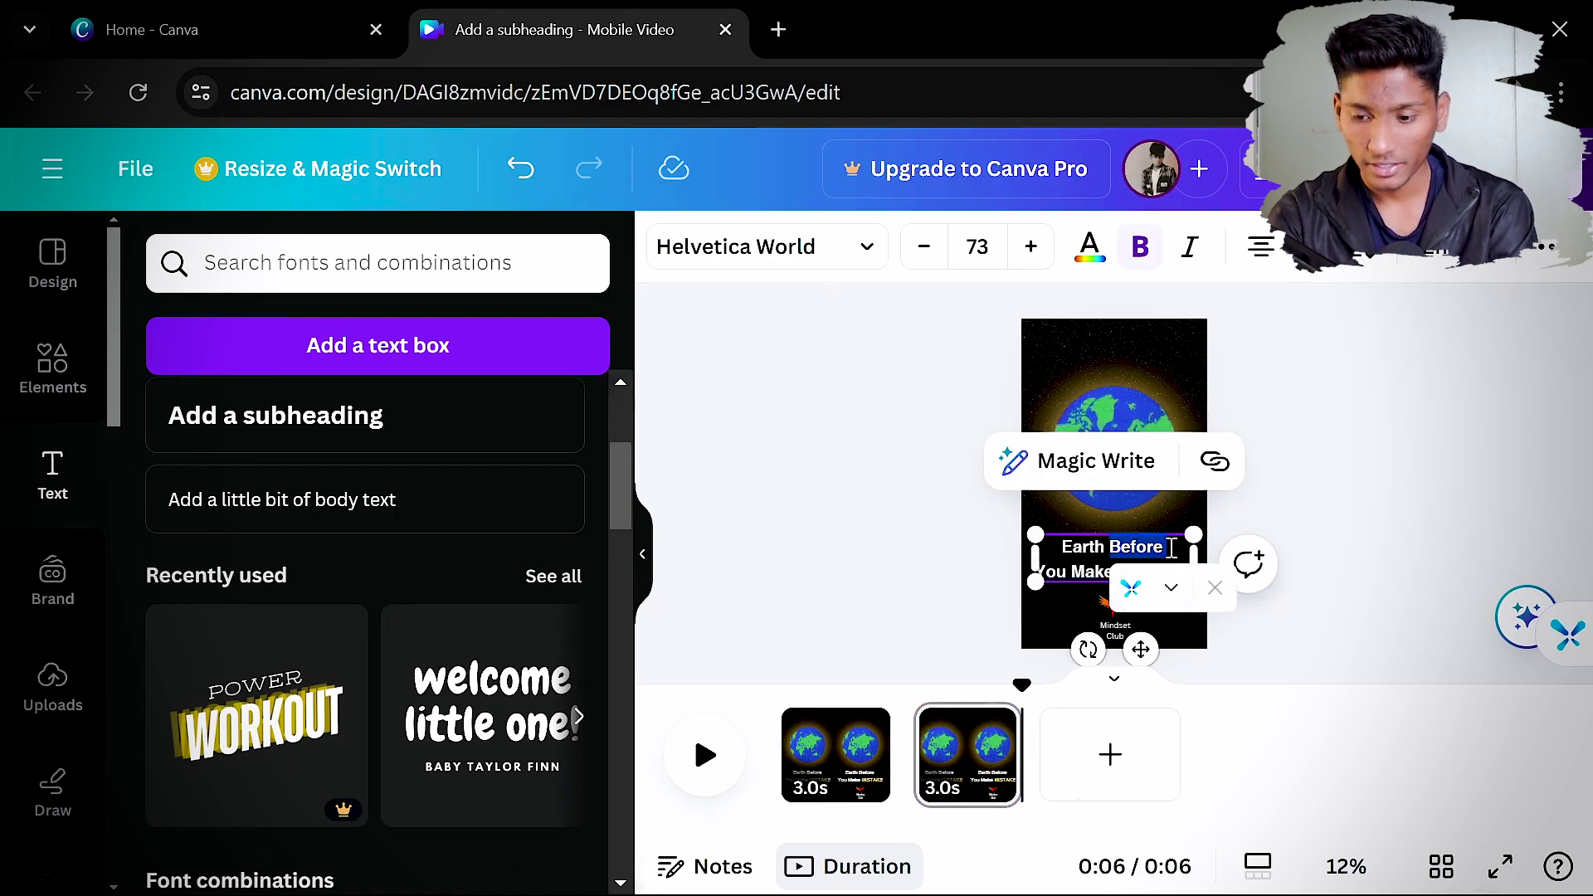
pyautogui.press('BackSpace')
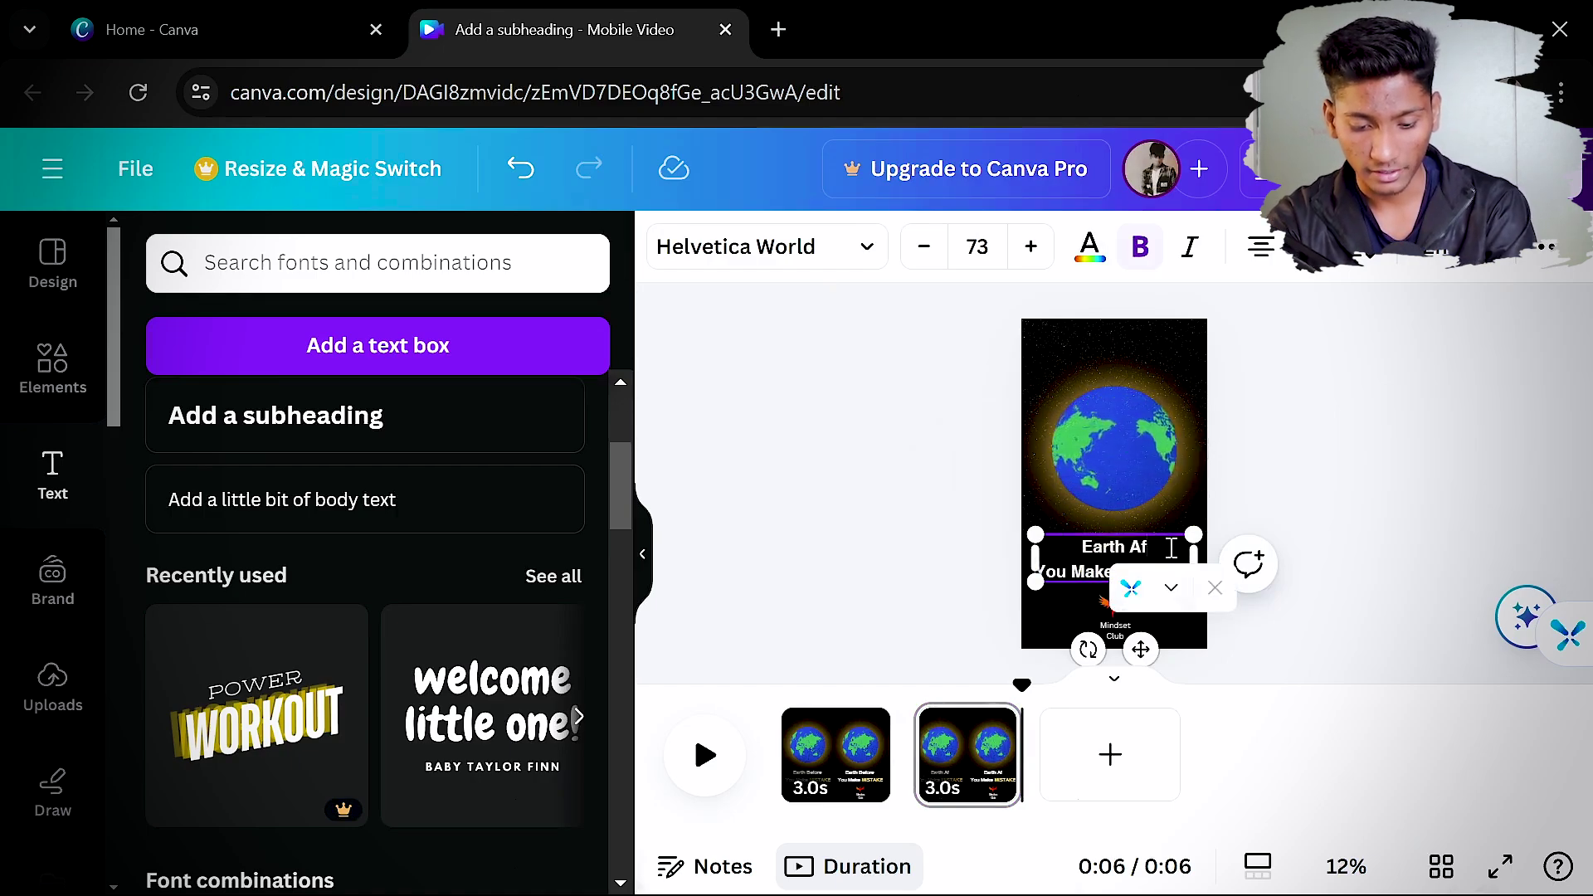
pyautogui.click(912, 494)
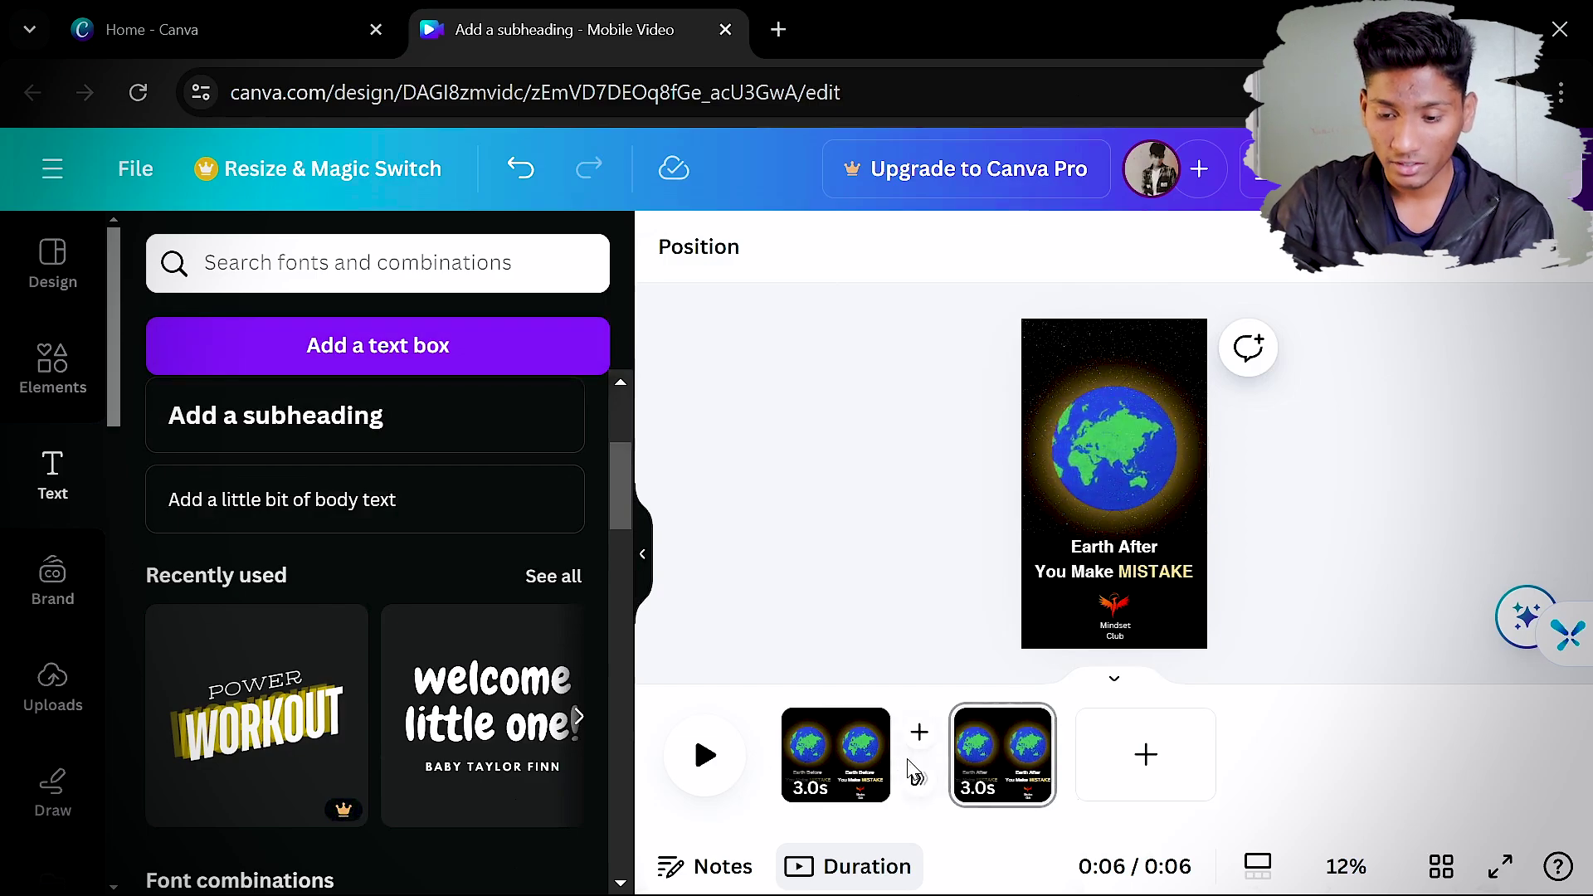
# Add a Line Wipe transition between the two pages with its direction set to wipe rightward
pyautogui.click(916, 778)
pyautogui.scroll(-2, 363, 604)
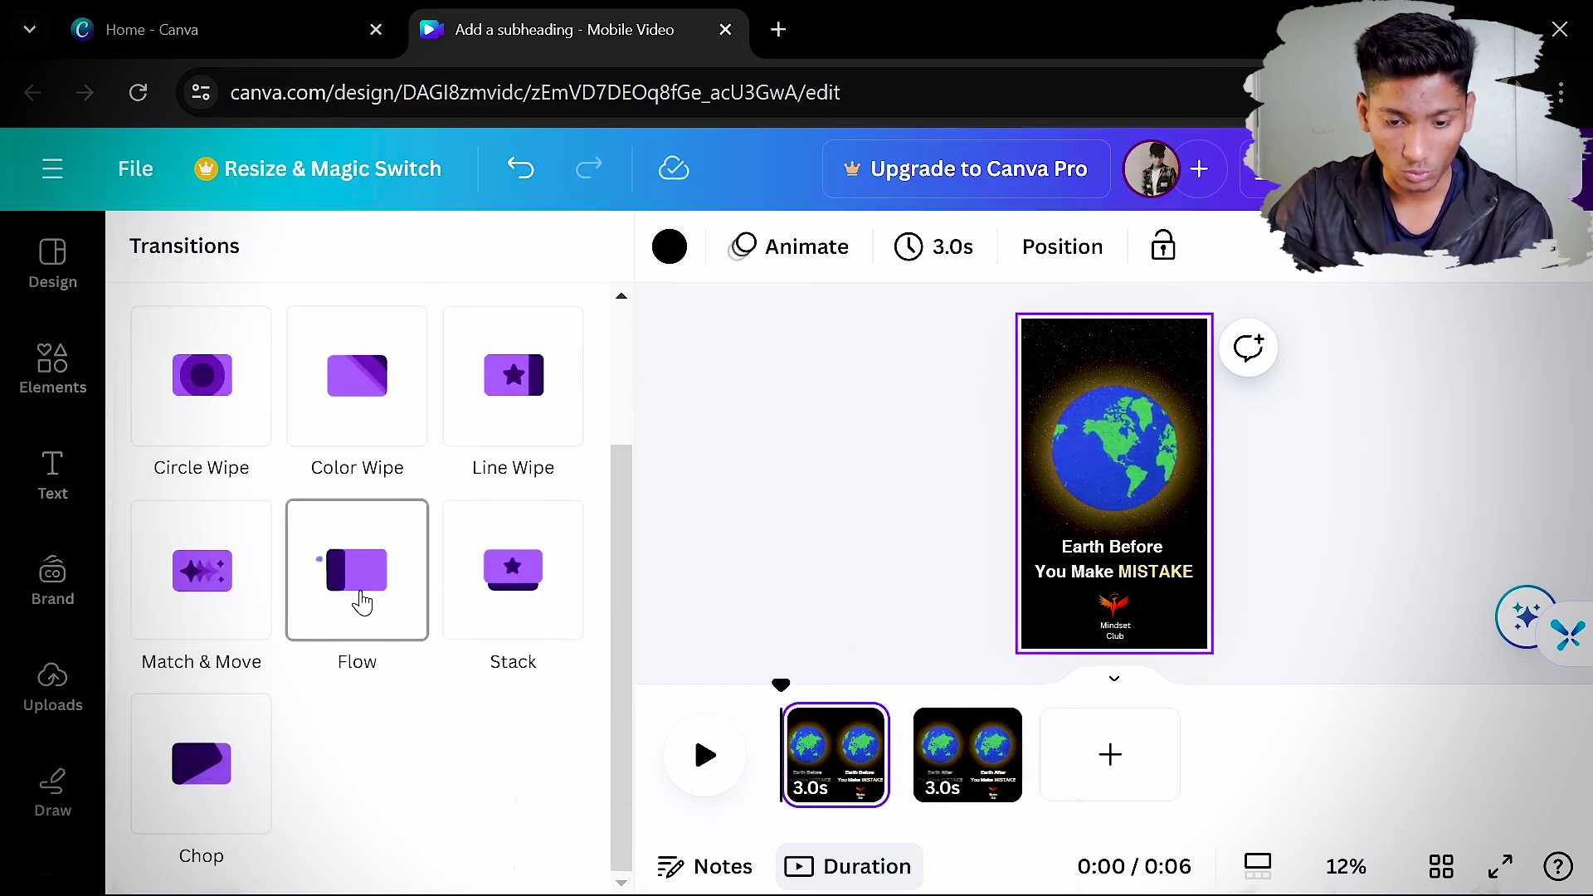
pyautogui.scroll(2, 498, 594)
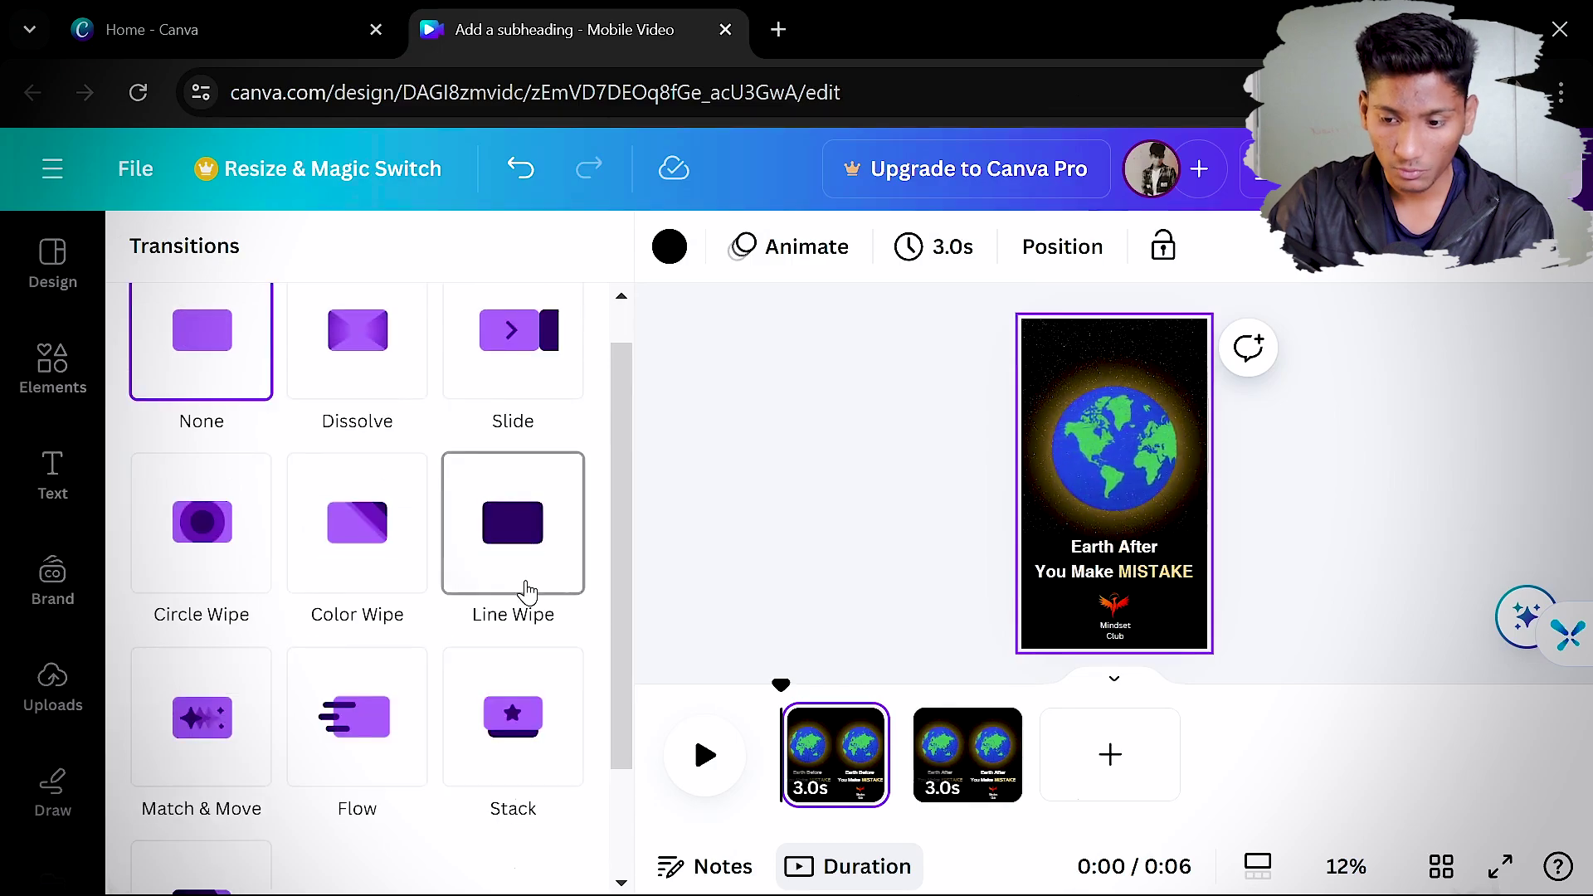
pyautogui.click(527, 593)
pyautogui.scroll(-2, 297, 749)
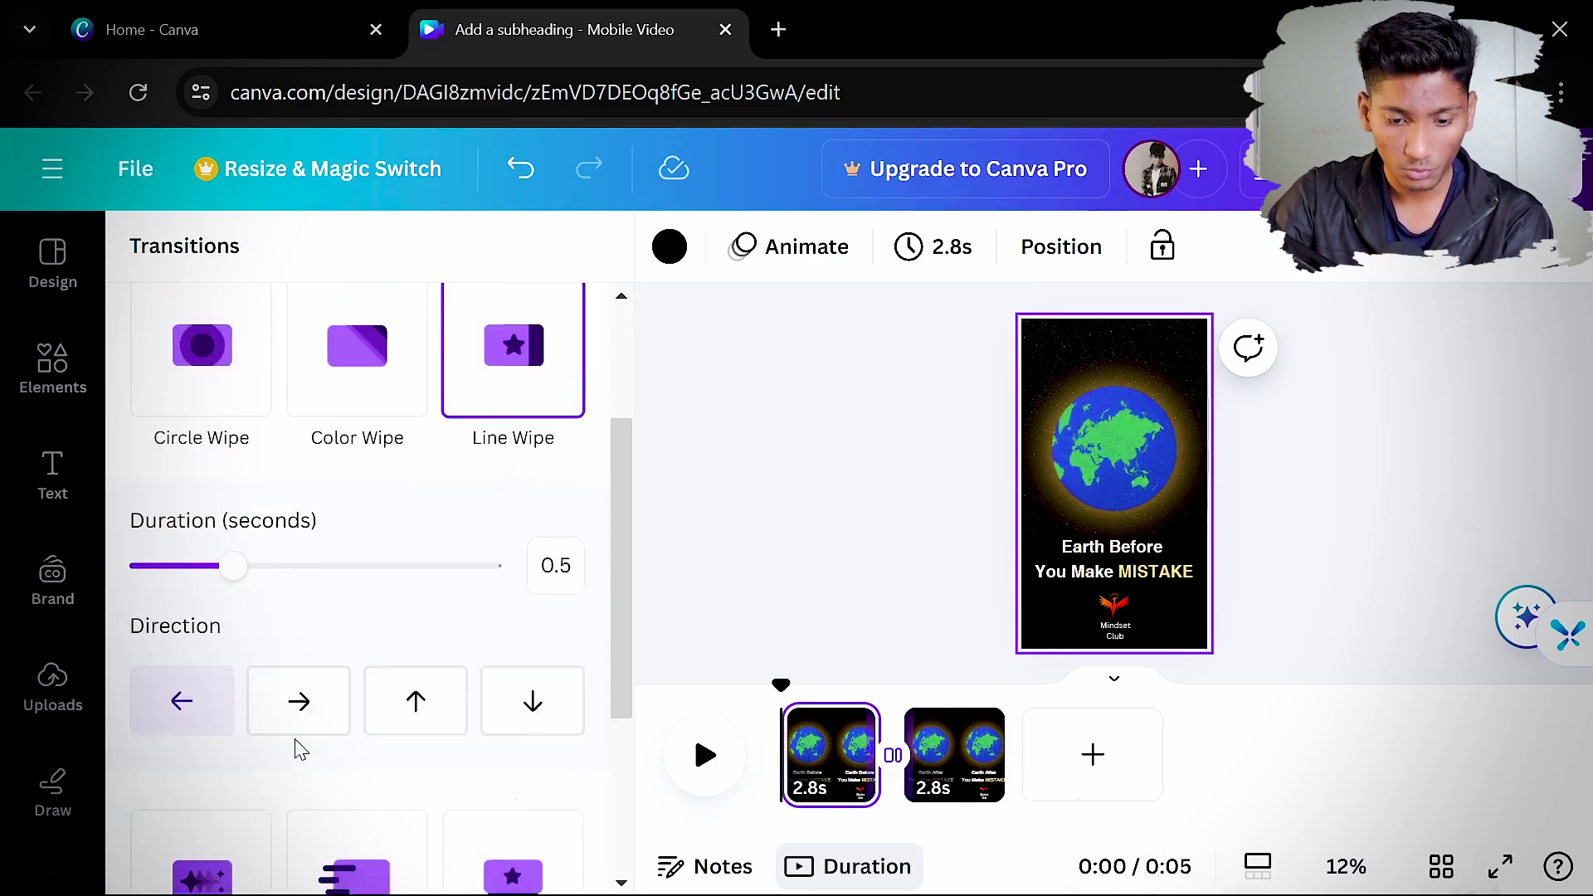
pyautogui.click(287, 682)
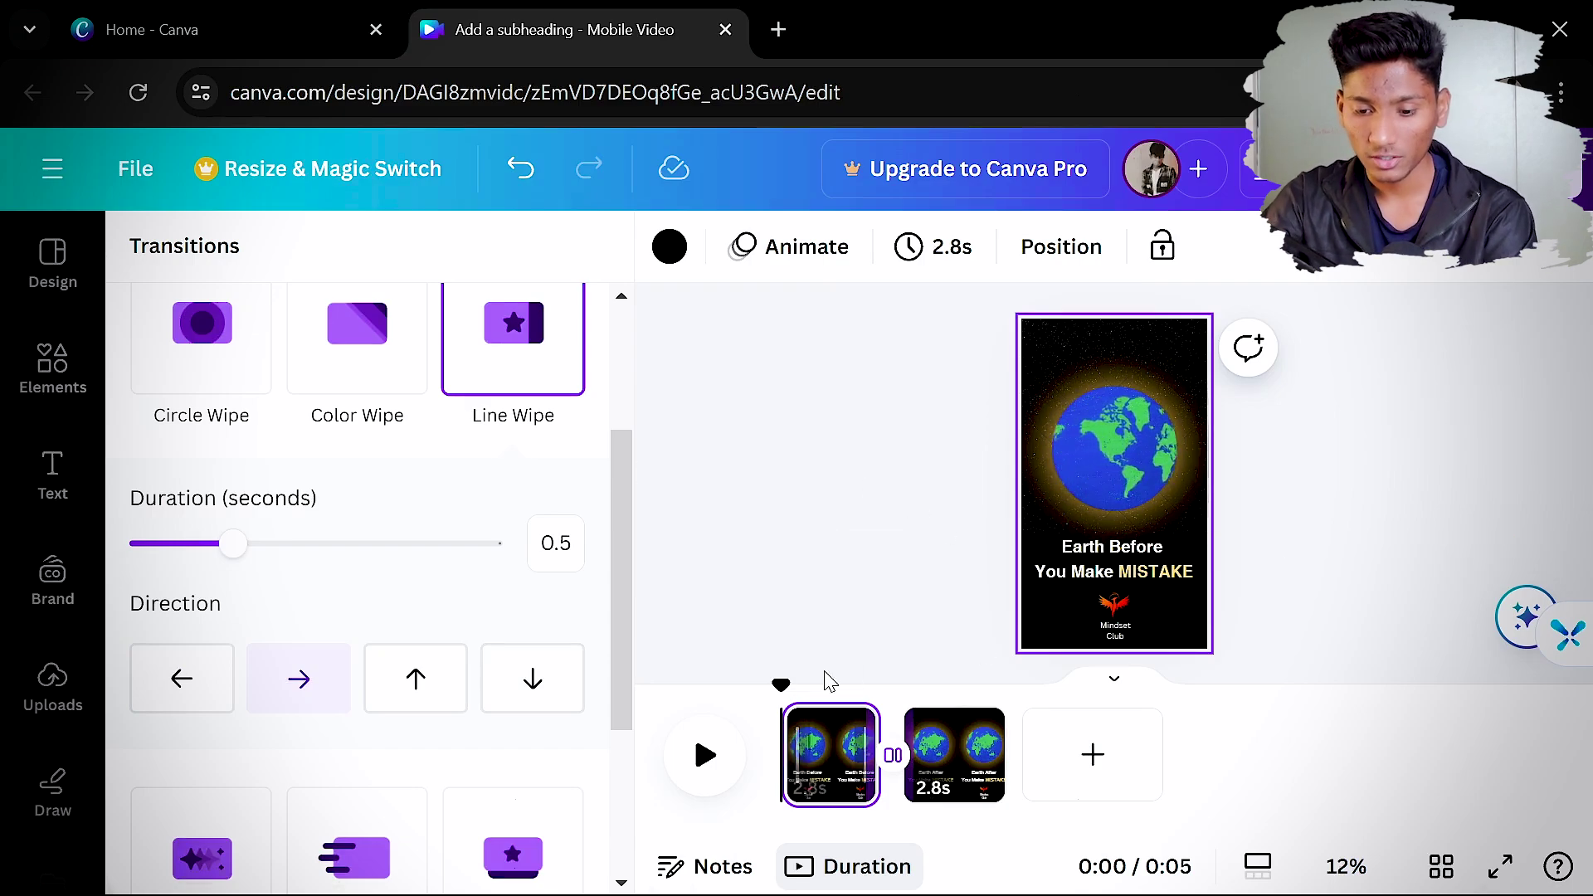
# Preview the two-page reel with its transition in full screen and return to the editor
pyautogui.click(1500, 867)
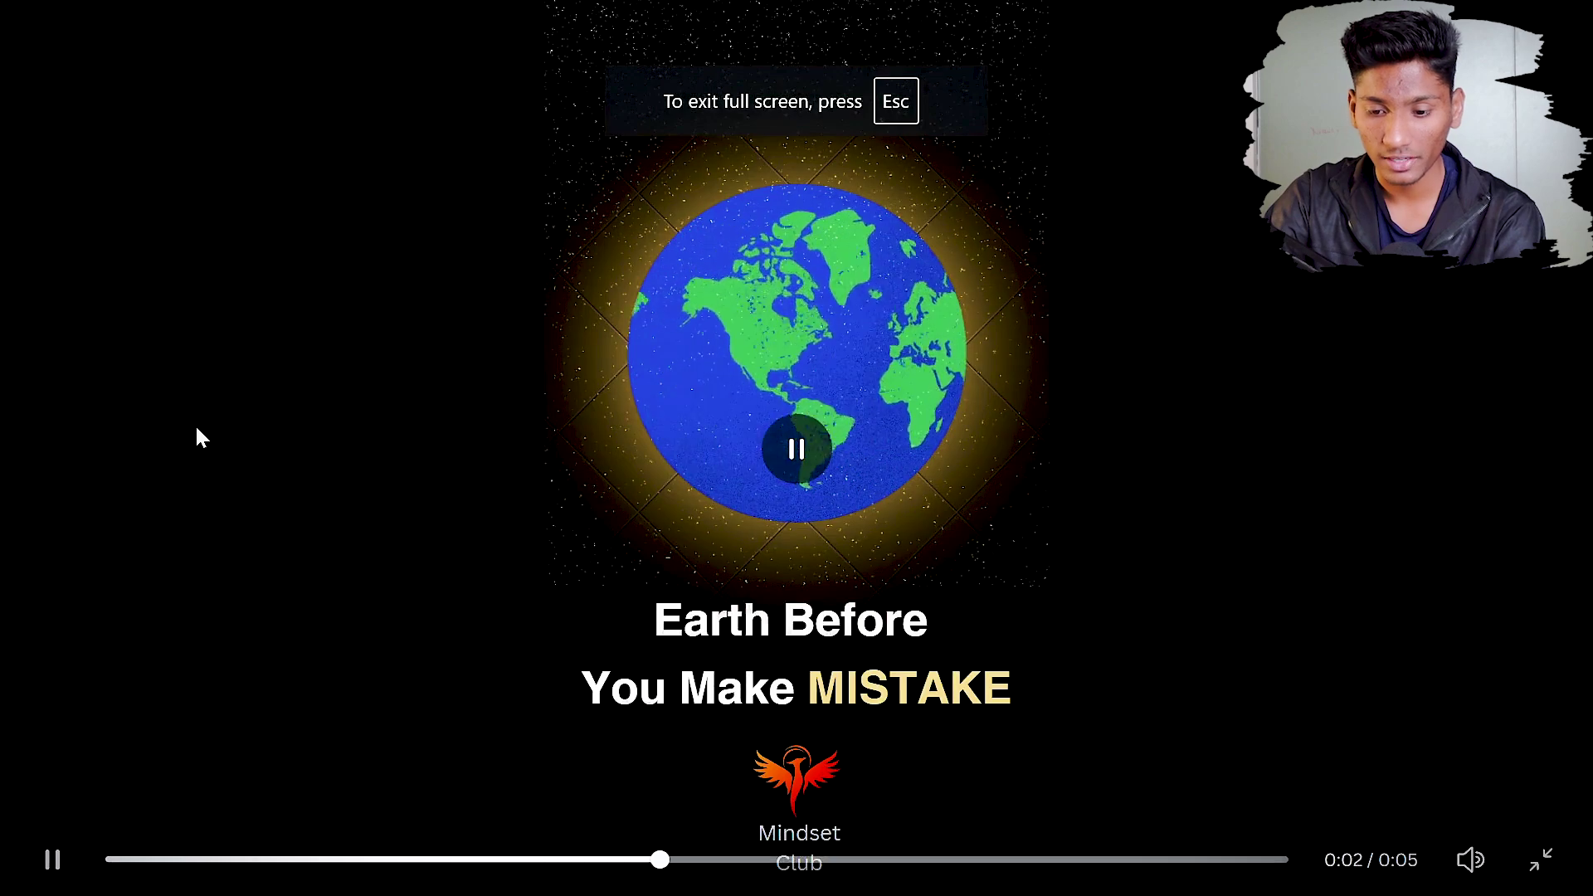
pyautogui.press('Escape')
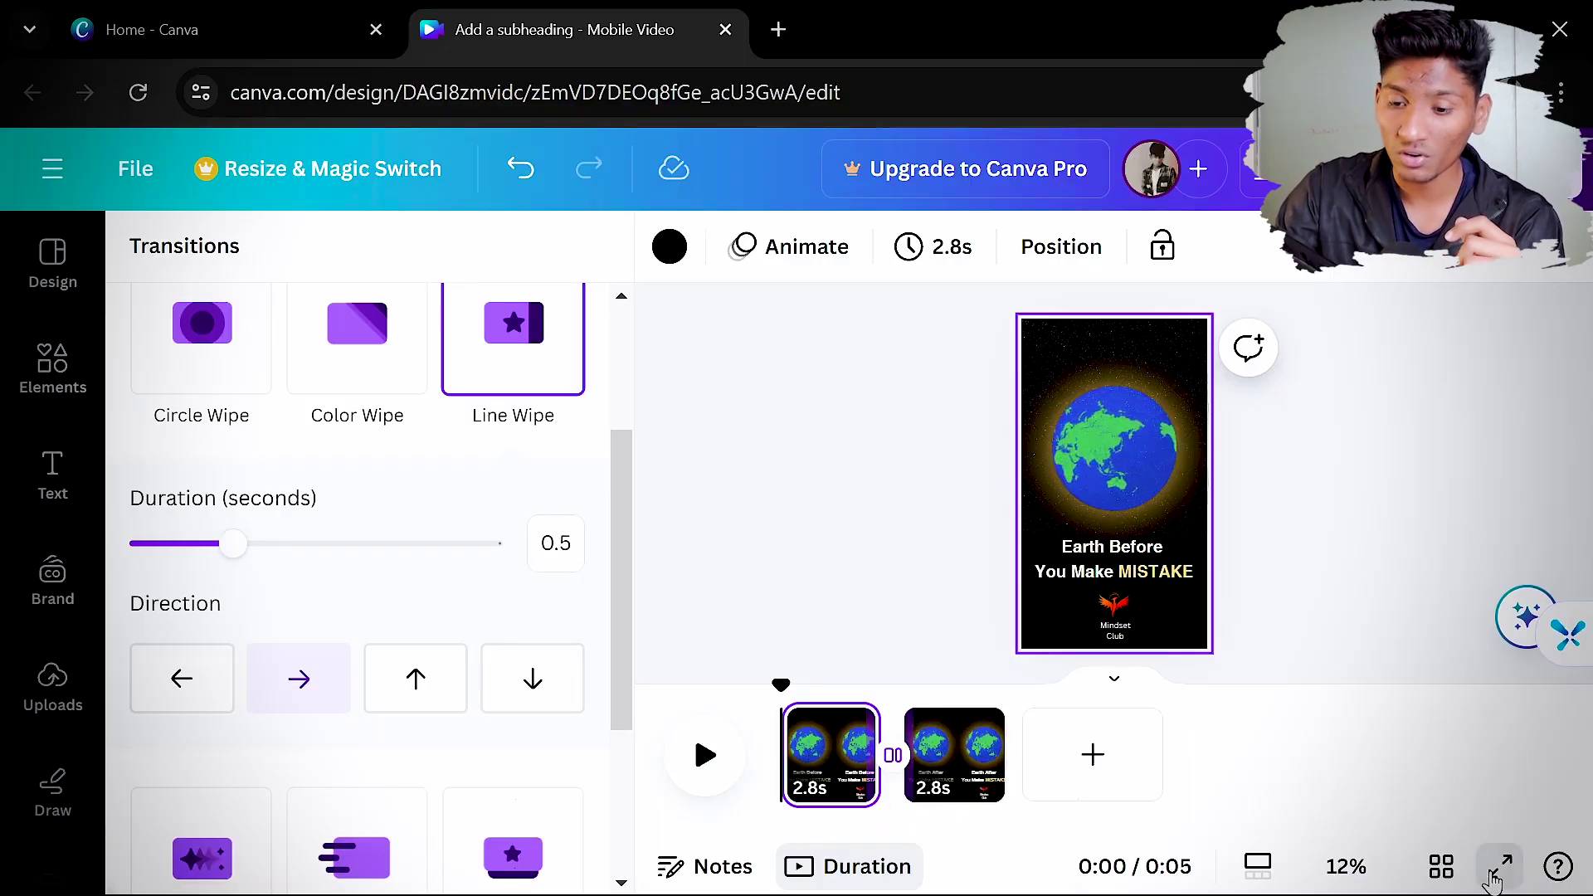
pyautogui.click(1501, 866)
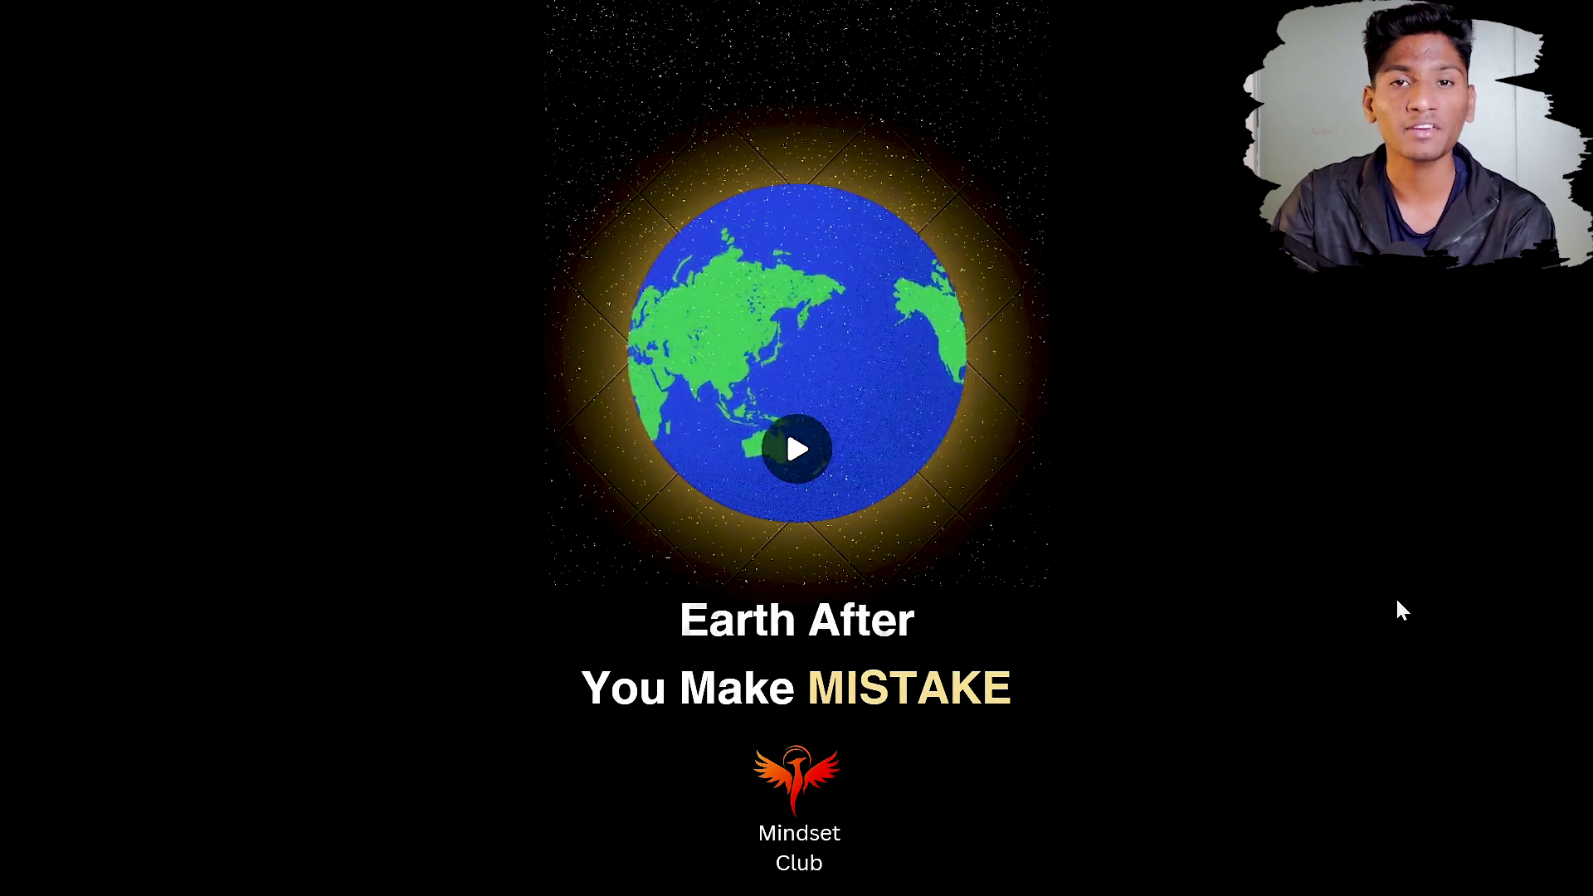
pyautogui.press('Escape')
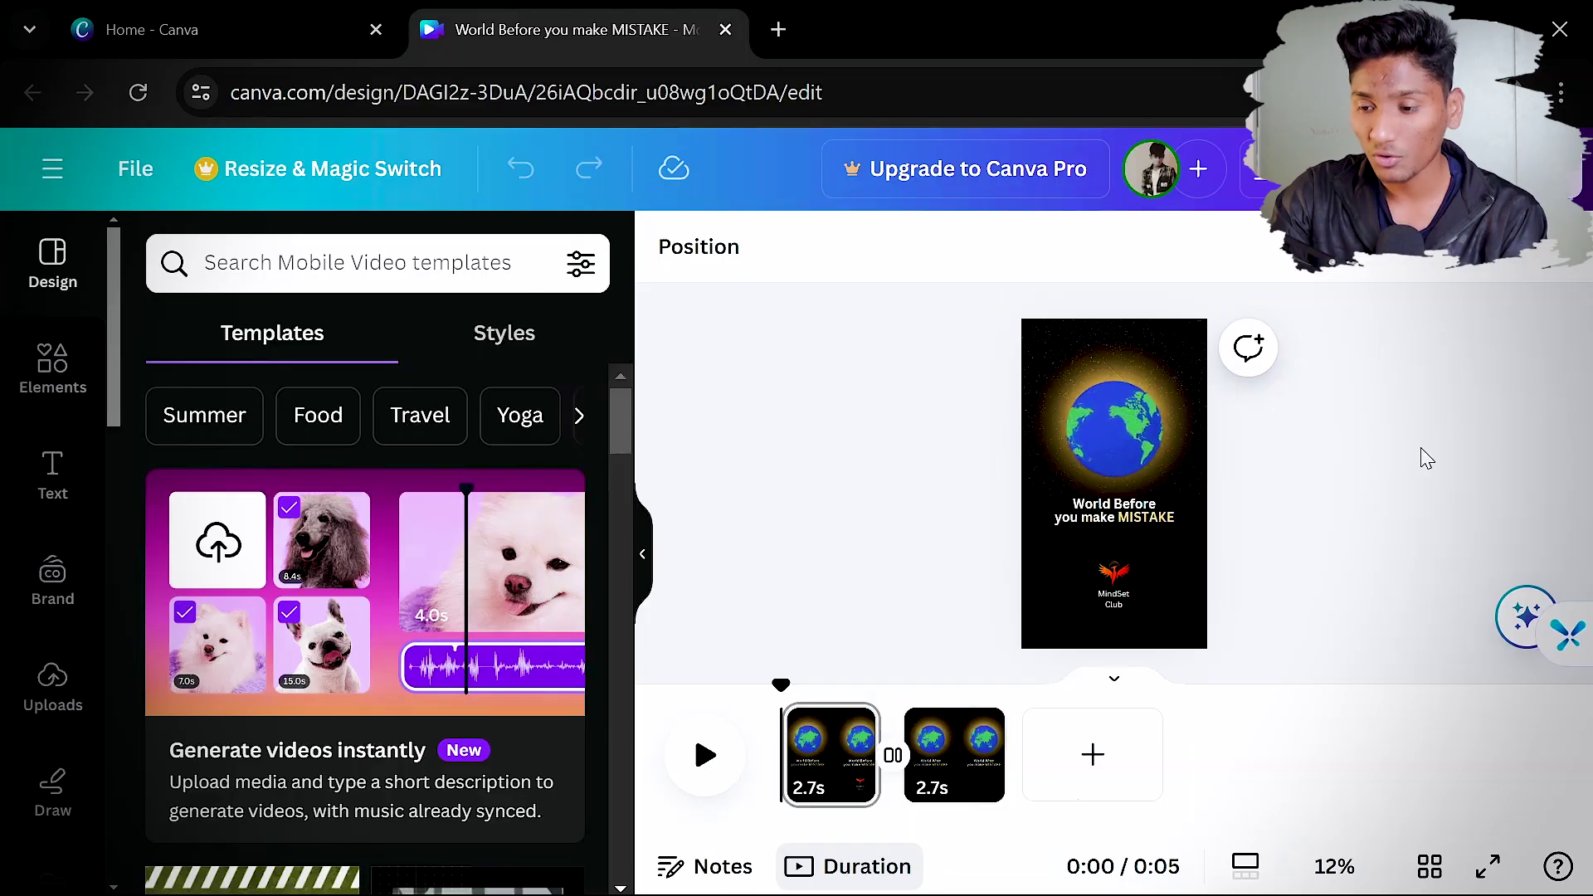
# Open the sharing and export options for the "World Before you make MISTAKE" design
pyautogui.click(1517, 168)
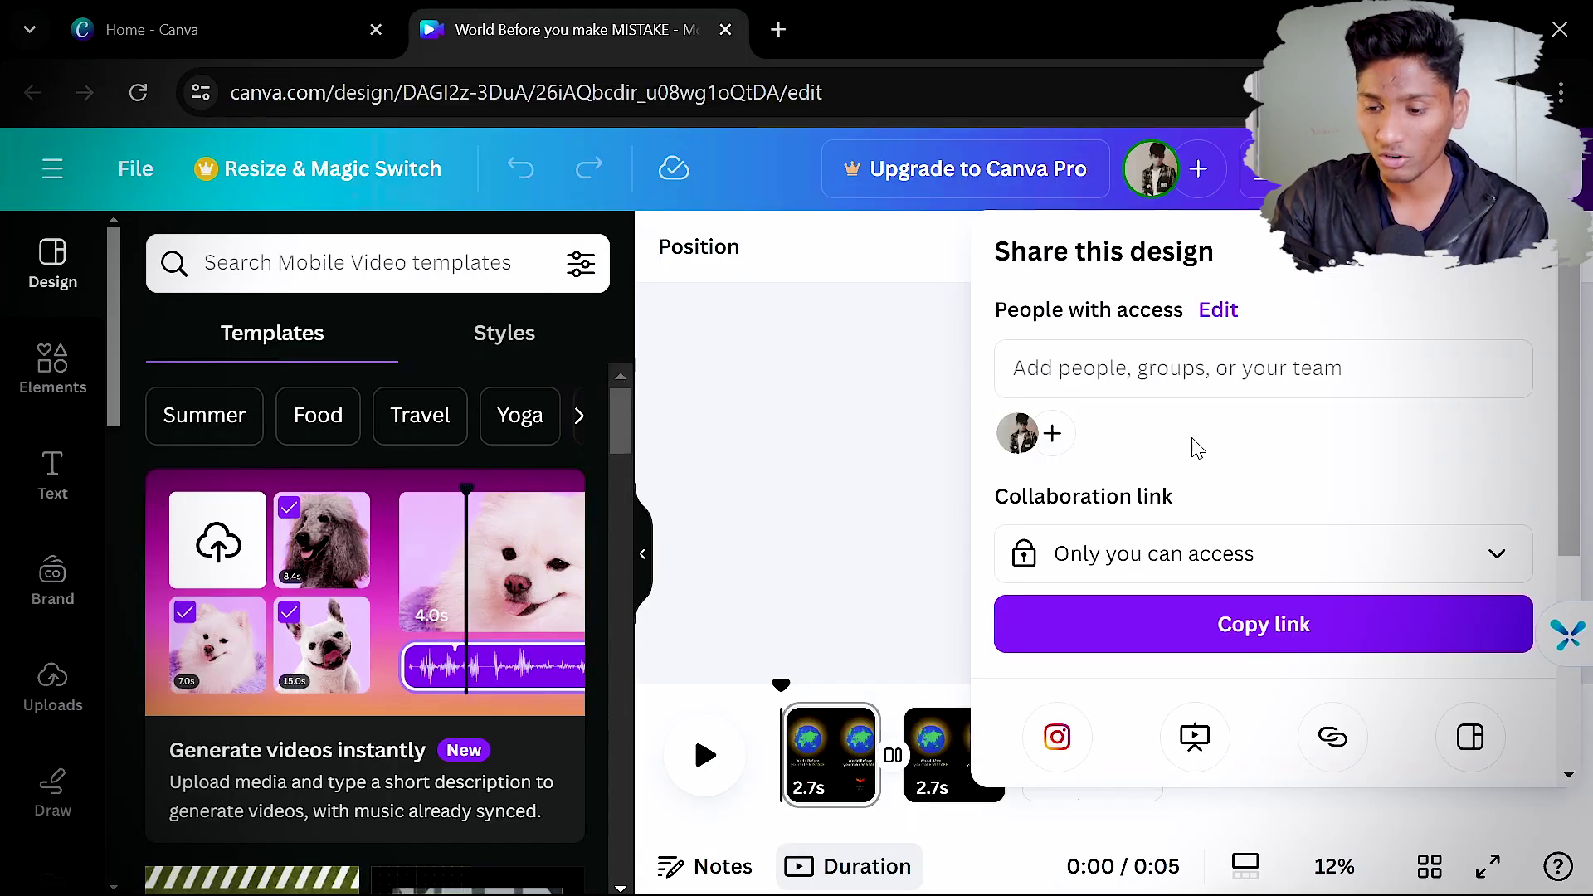
pyautogui.scroll(-3, 1195, 444)
pyautogui.click(1176, 565)
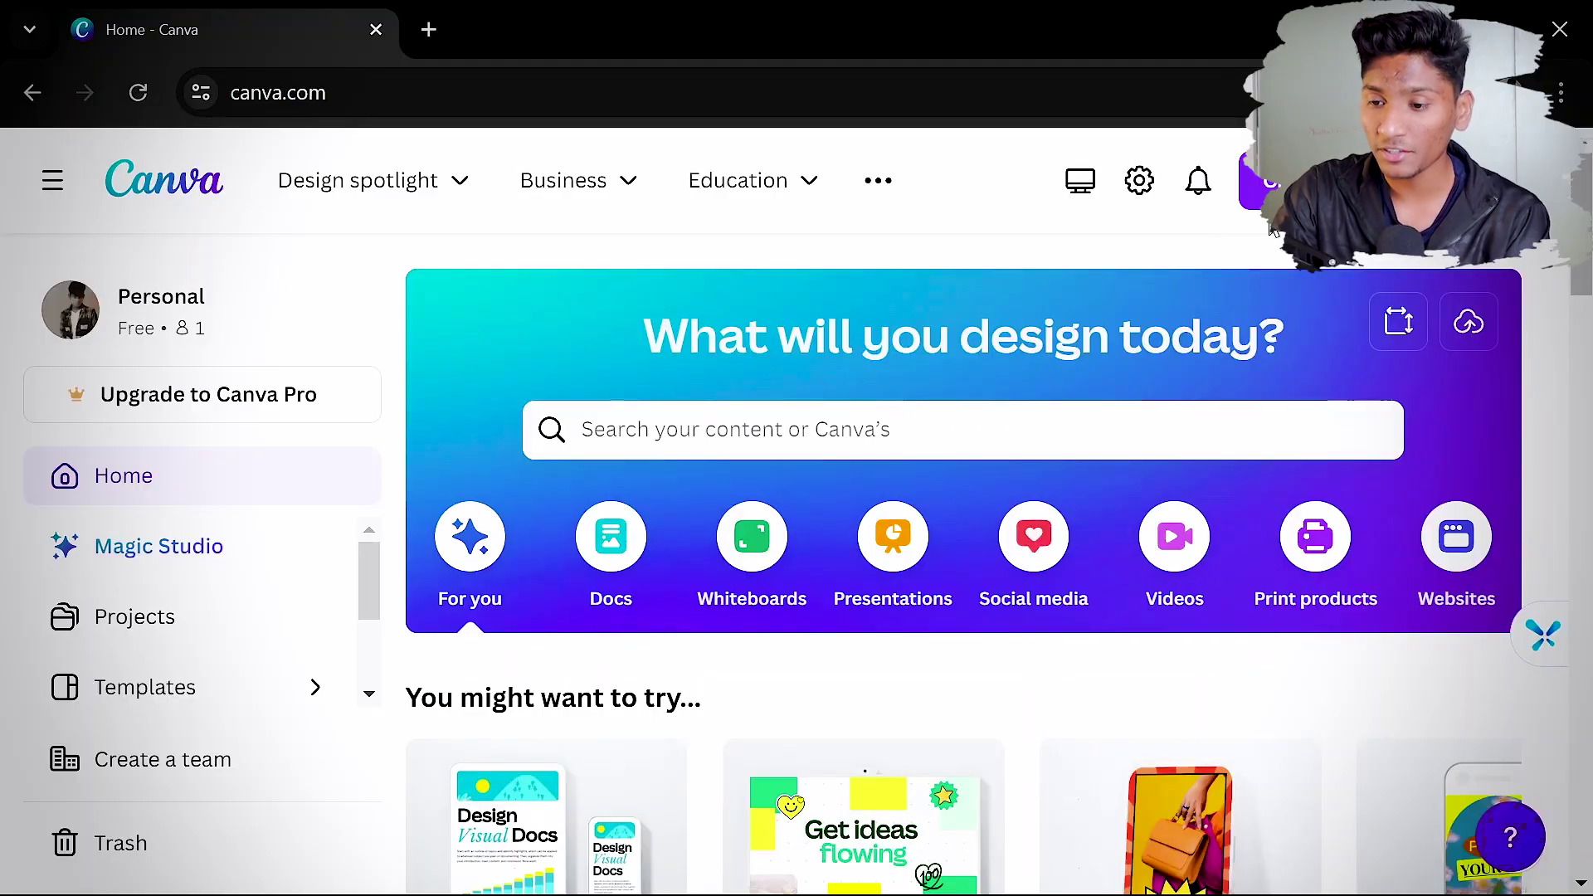
# Create a new Instagram Reel design and make its page background black
pyautogui.click(1037, 429)
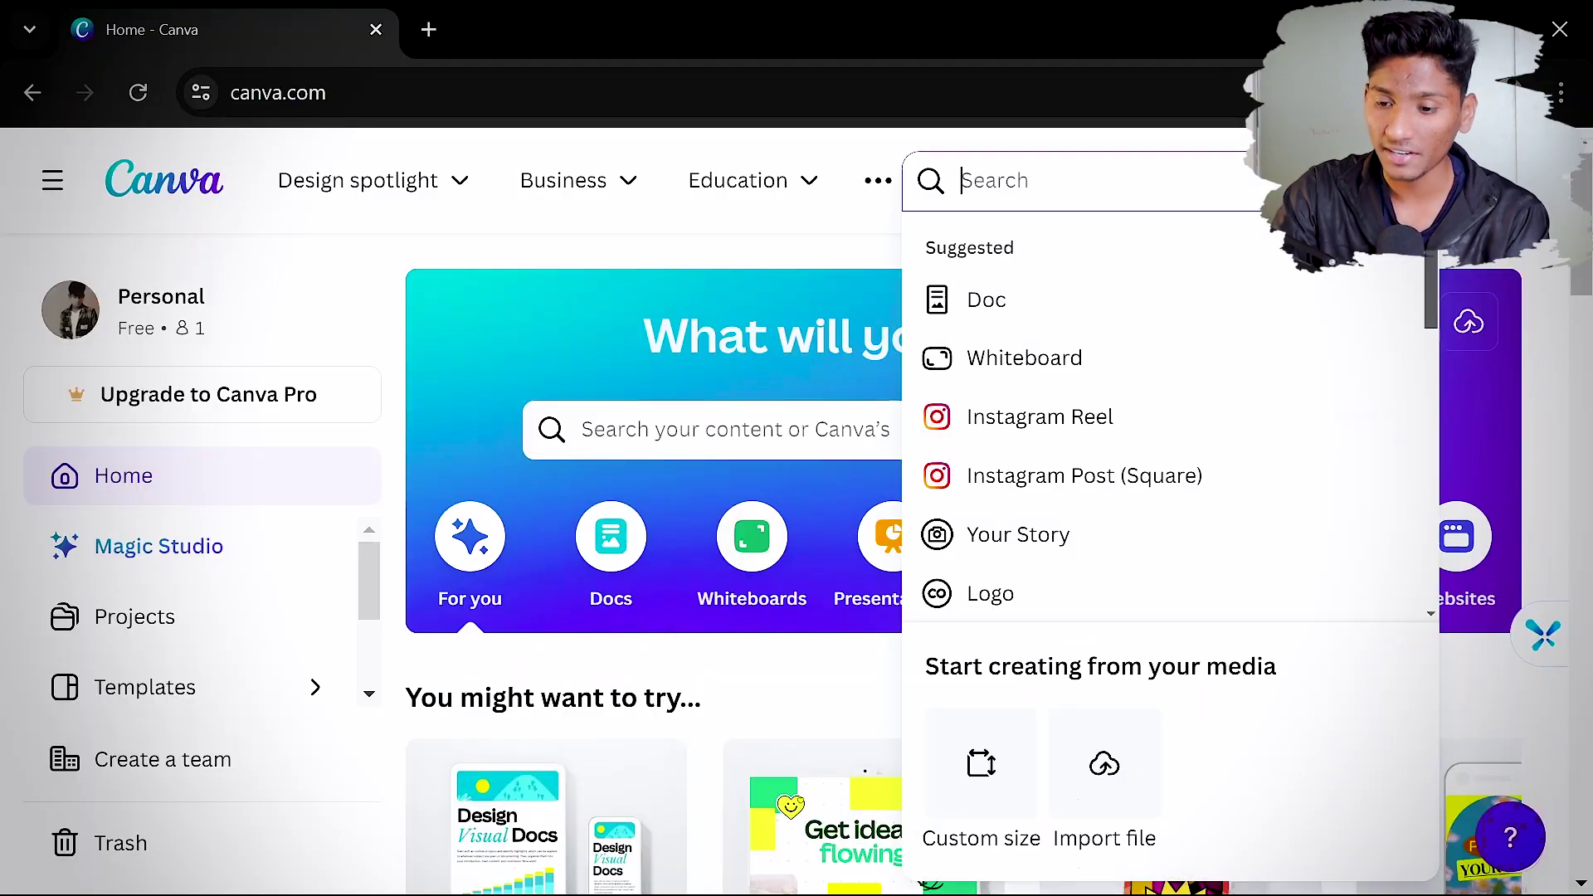
pyautogui.click(1158, 413)
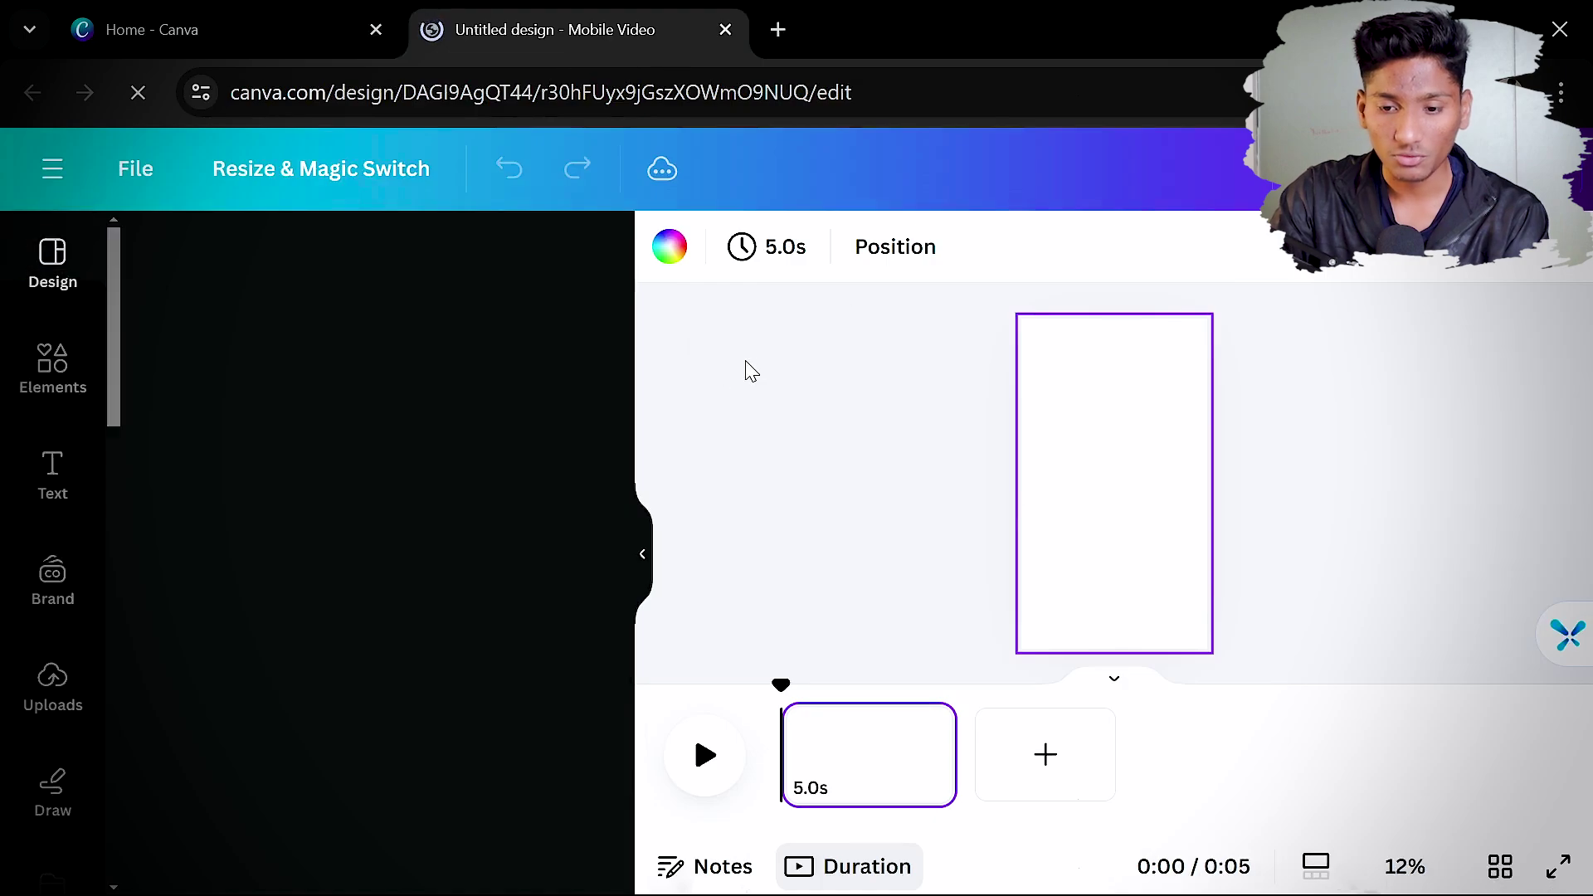
pyautogui.click(670, 246)
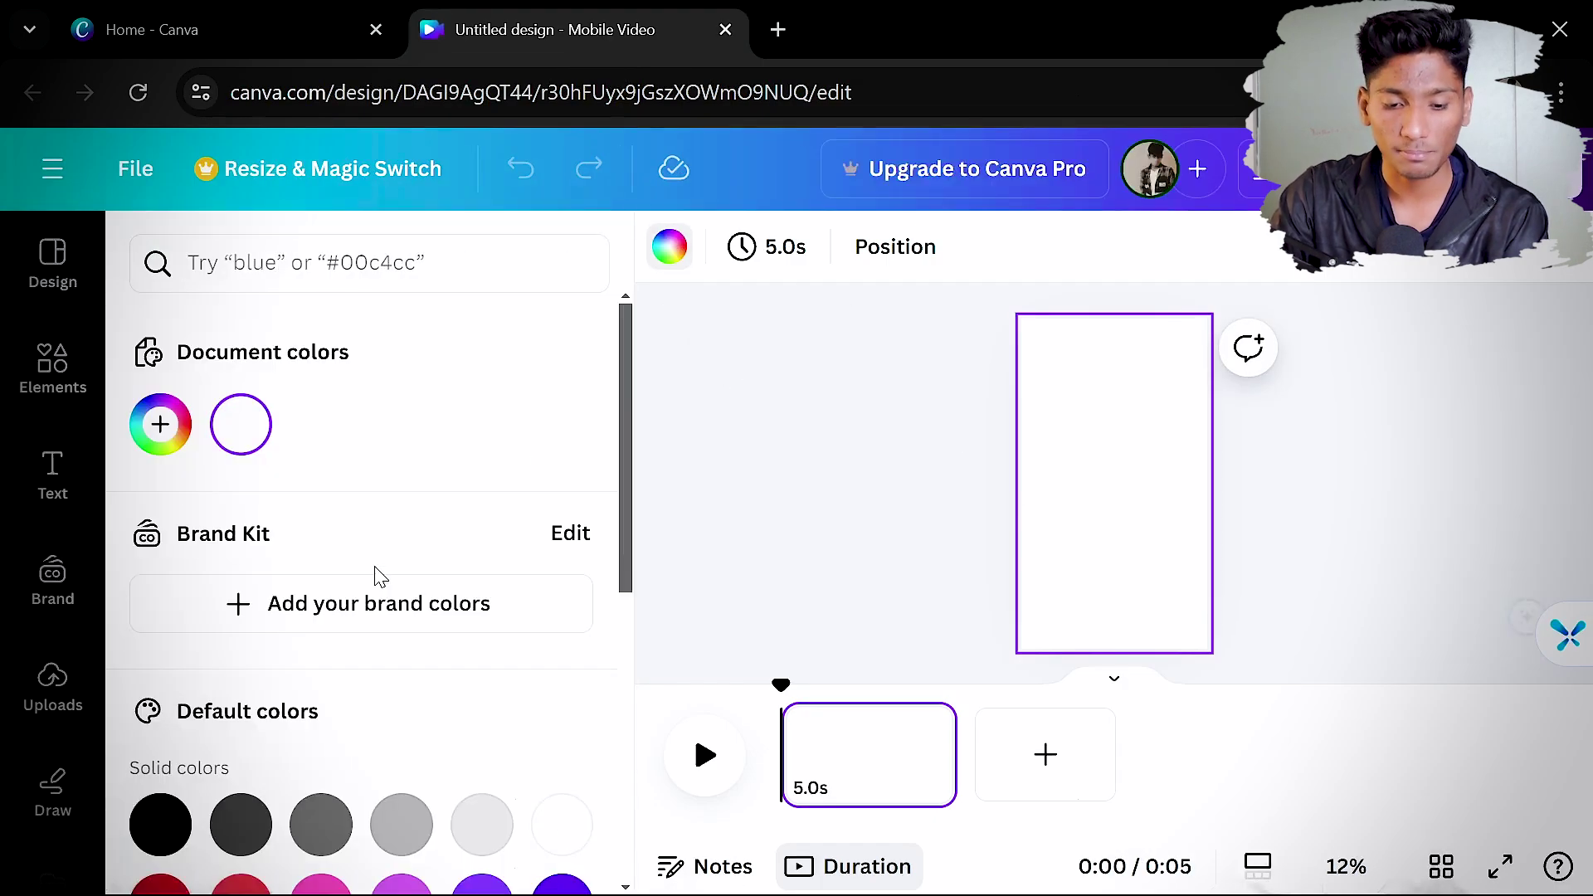
pyautogui.scroll(-3, 249, 564)
pyautogui.click(160, 552)
pyautogui.click(809, 502)
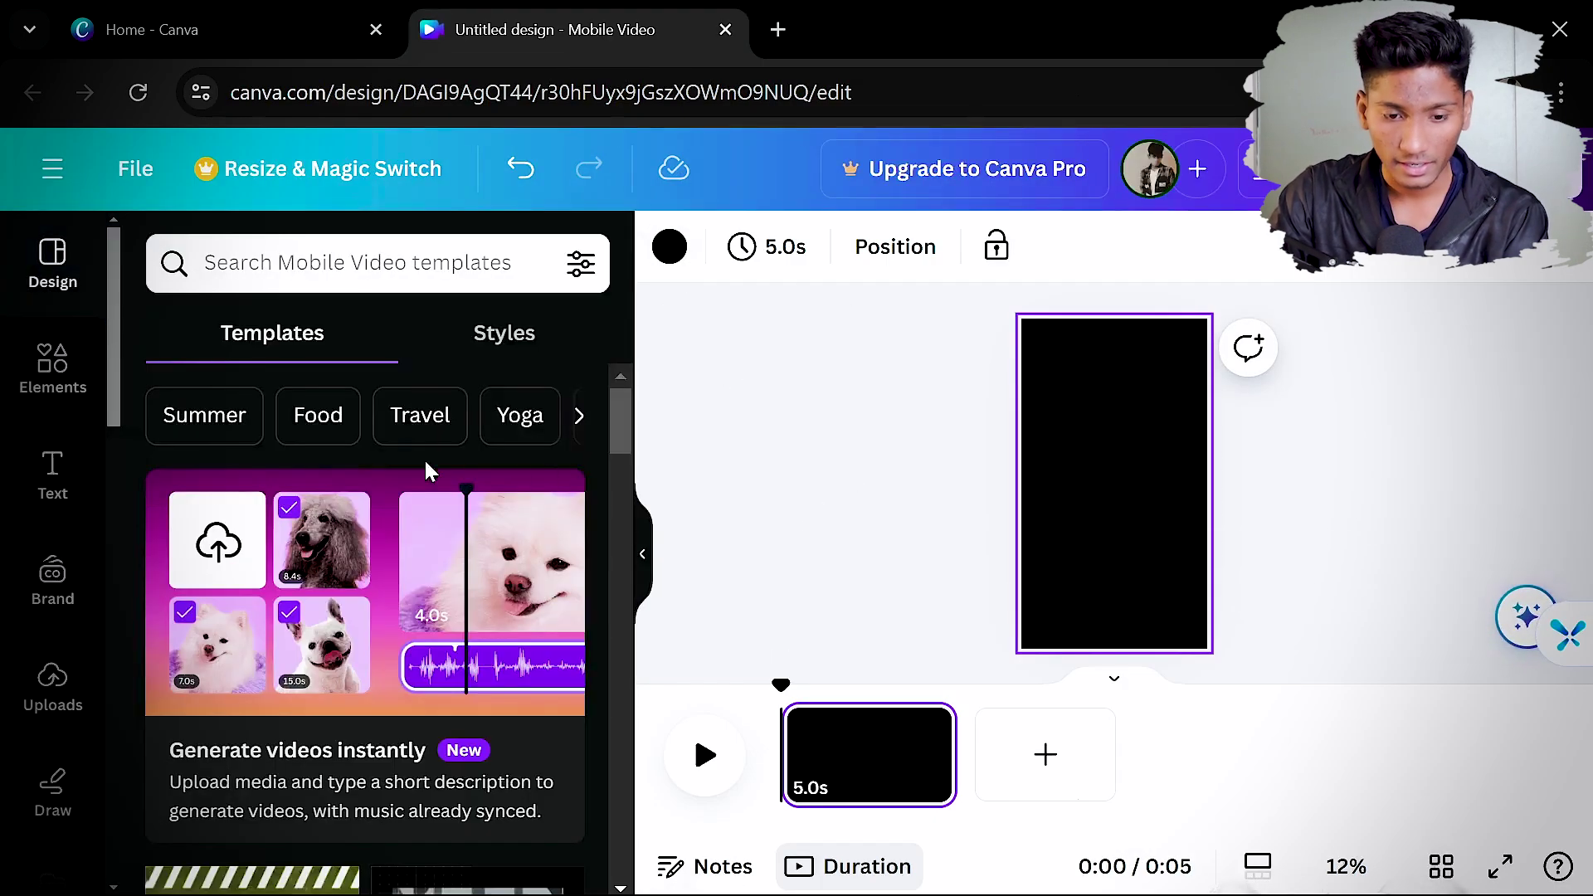
# Search the elements library for "fire animated" and limit the results to graphics
pyautogui.click(51, 374)
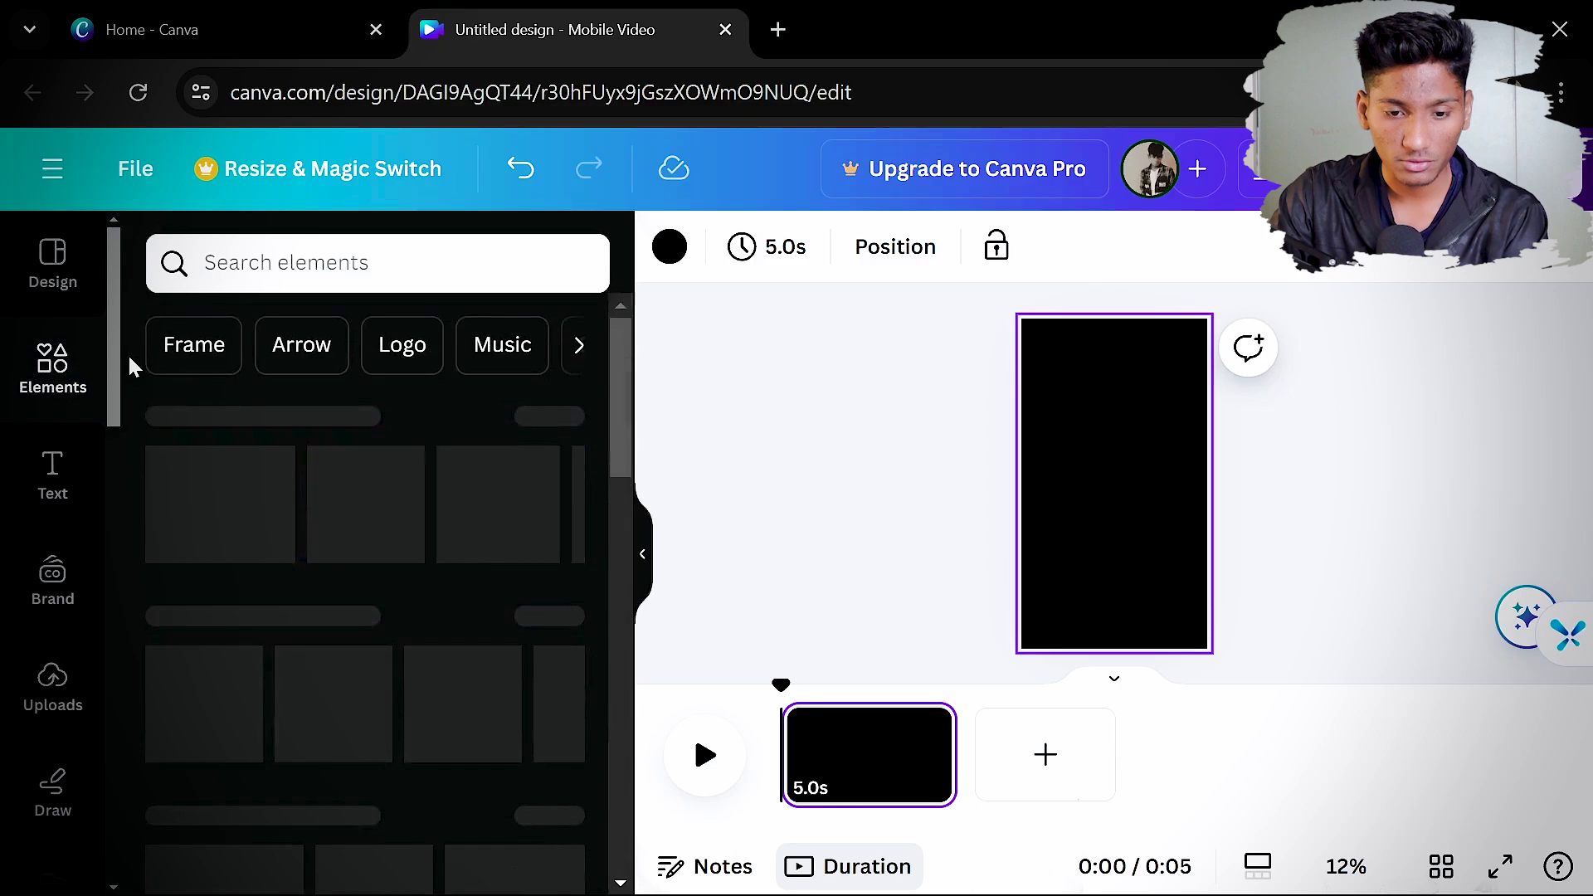
pyautogui.click(258, 260)
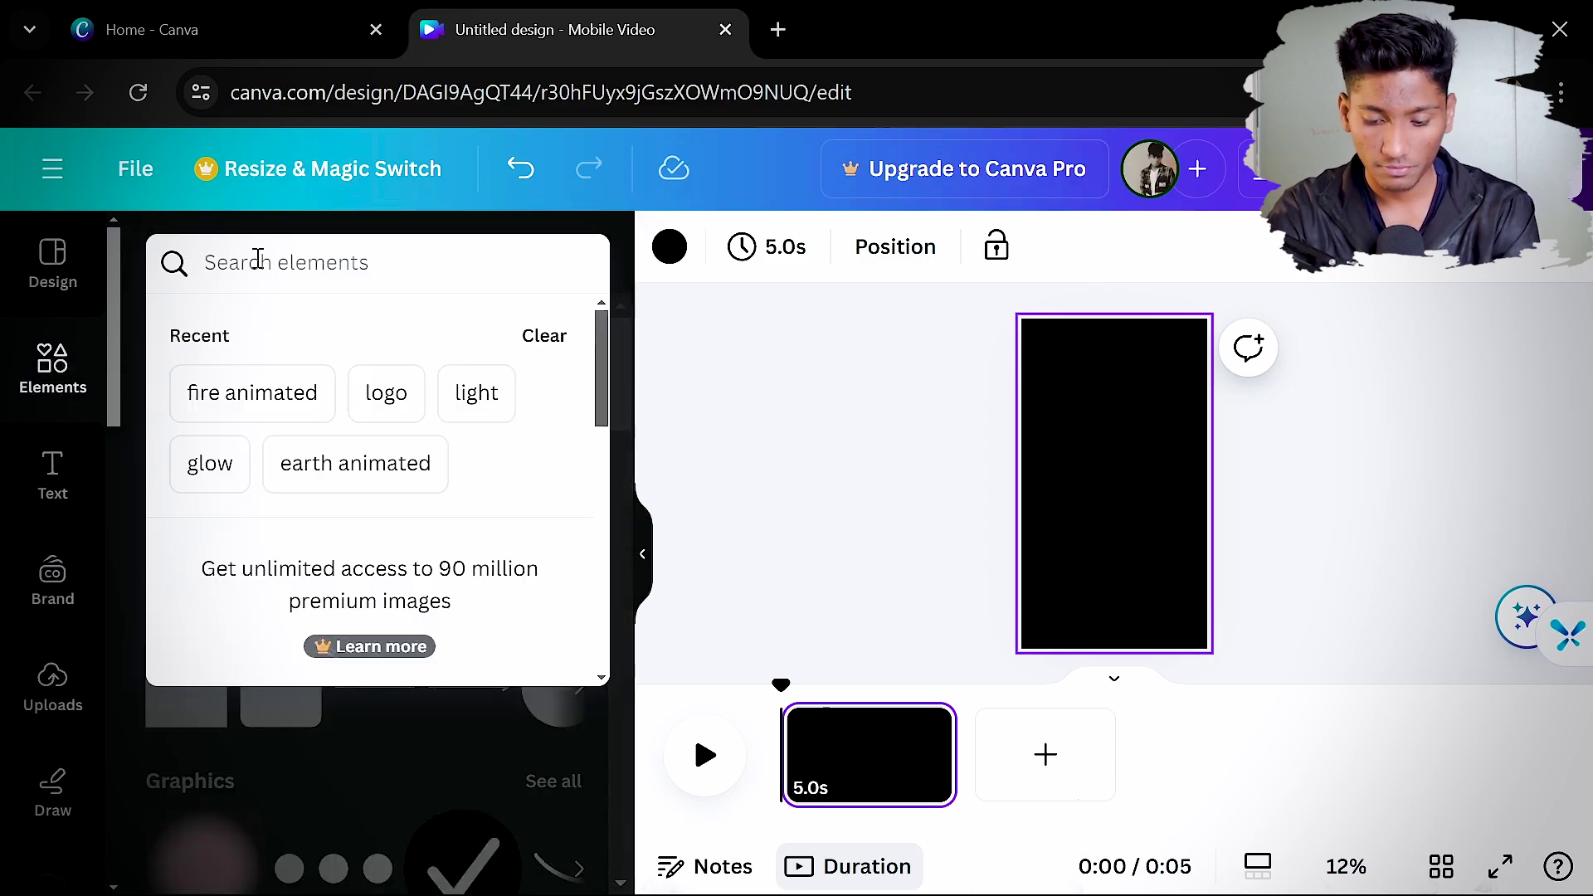
pyautogui.write('fire animat')
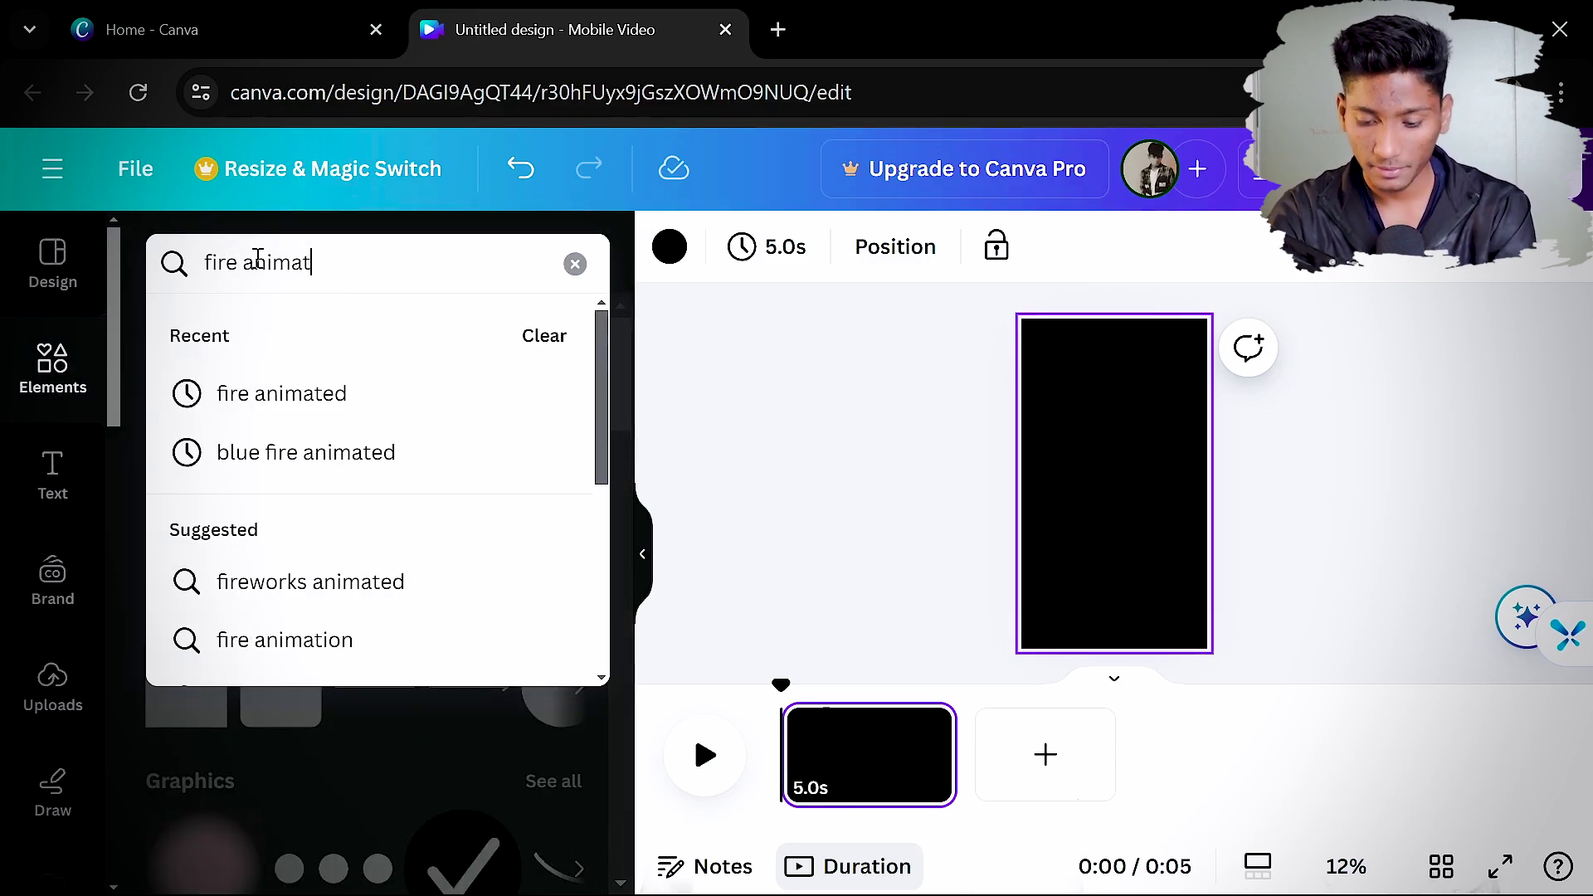
pyautogui.write('ed')
pyautogui.press('Return')
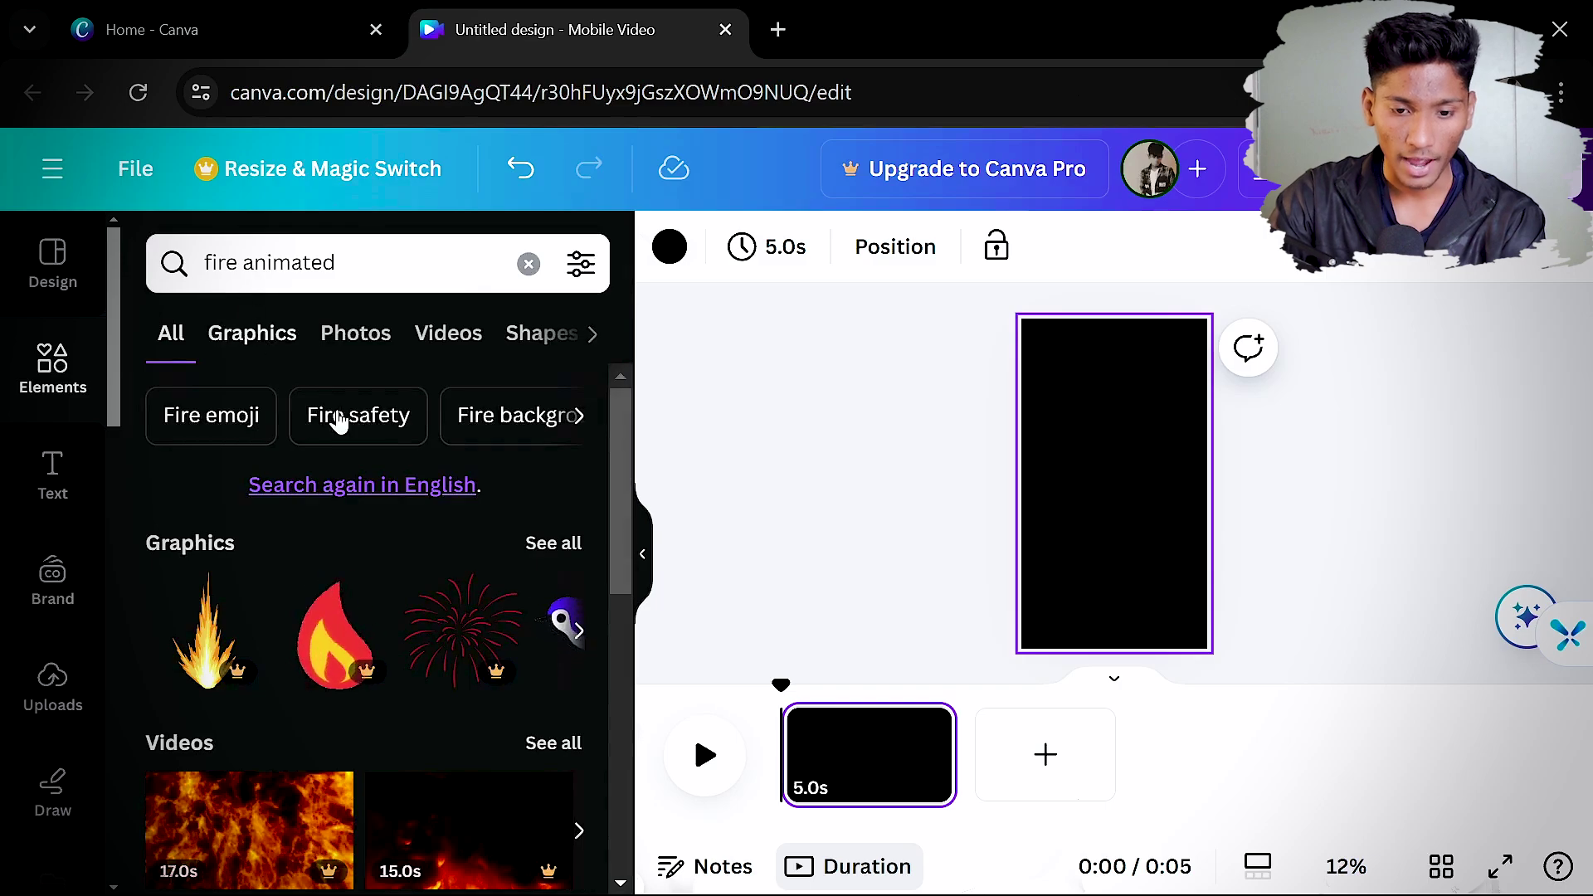
pyautogui.click(260, 336)
# Find the free Fire Burning Red sticker among the results and open the other elements by its creator, CanvaOriginals
pyautogui.scroll(-6, 315, 618)
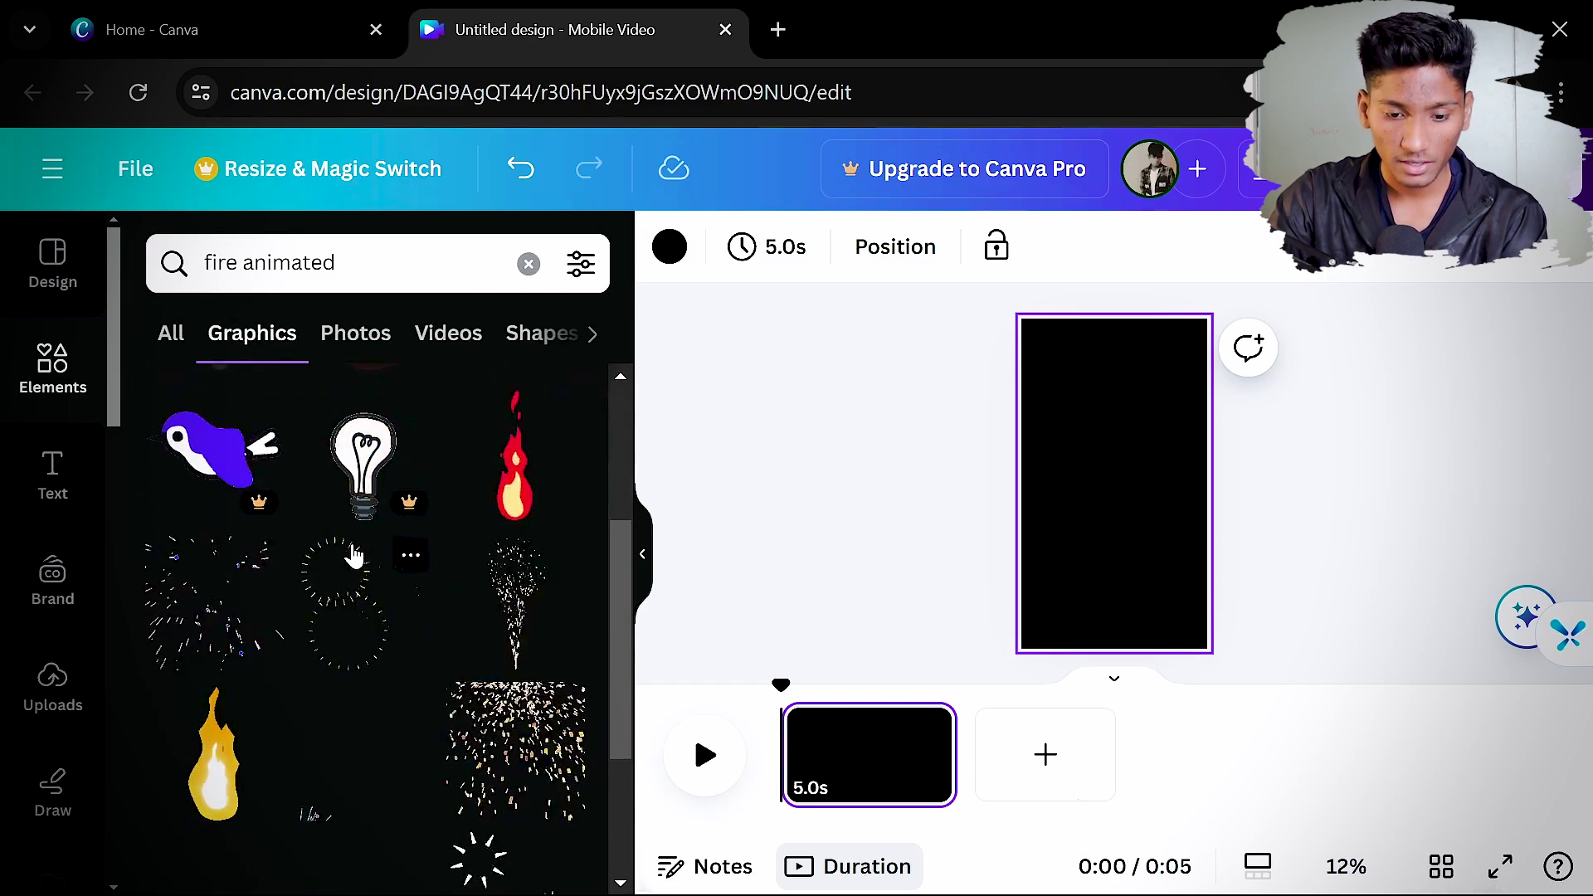
pyautogui.scroll(8, 316, 619)
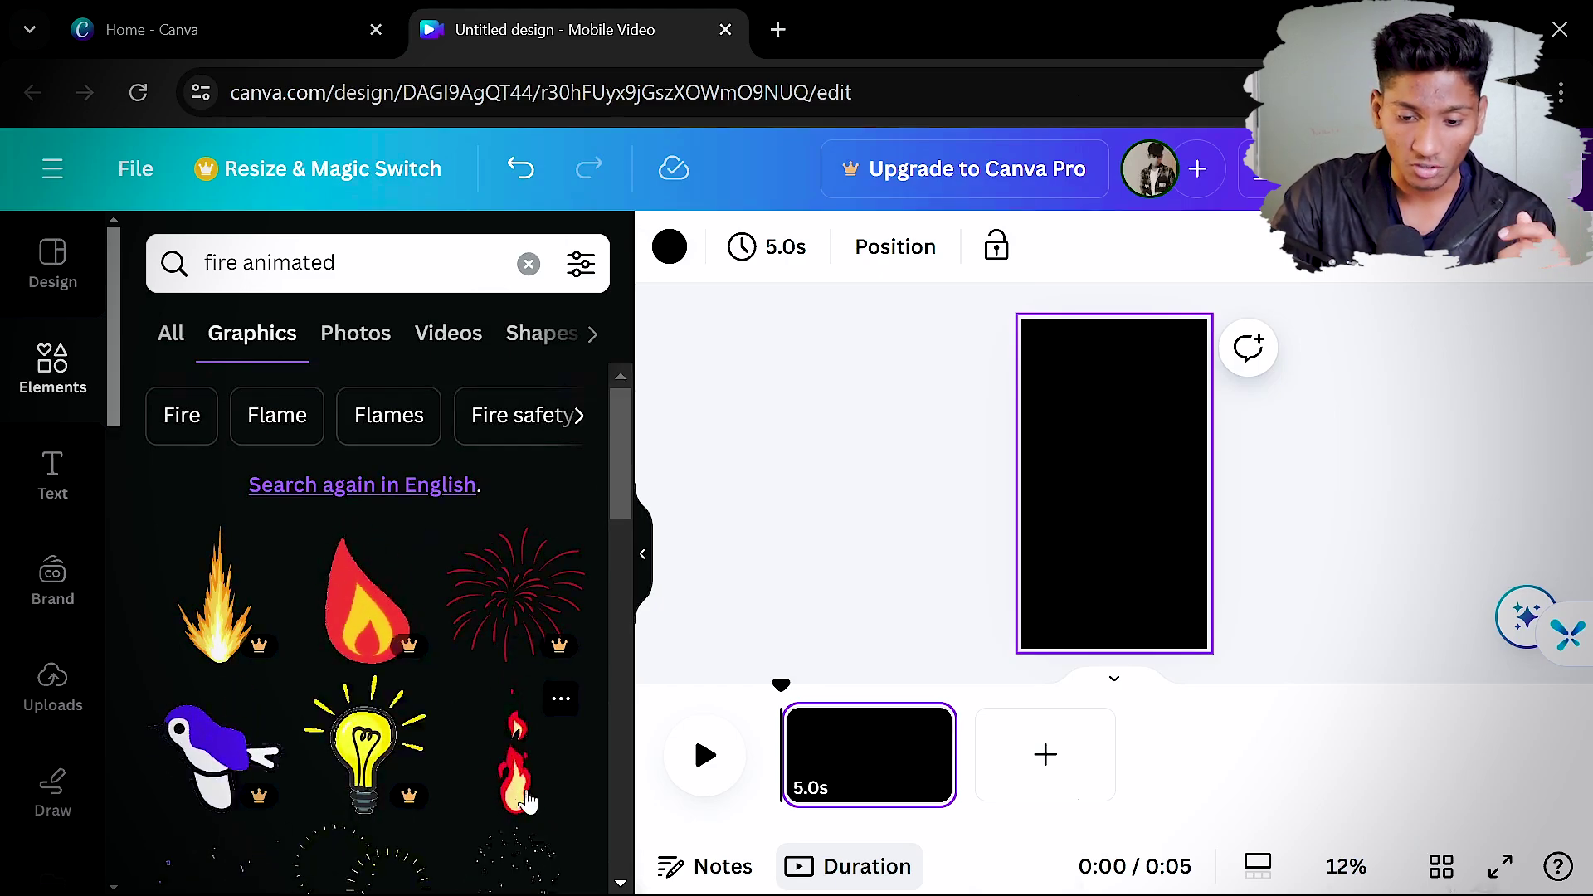
pyautogui.click(561, 699)
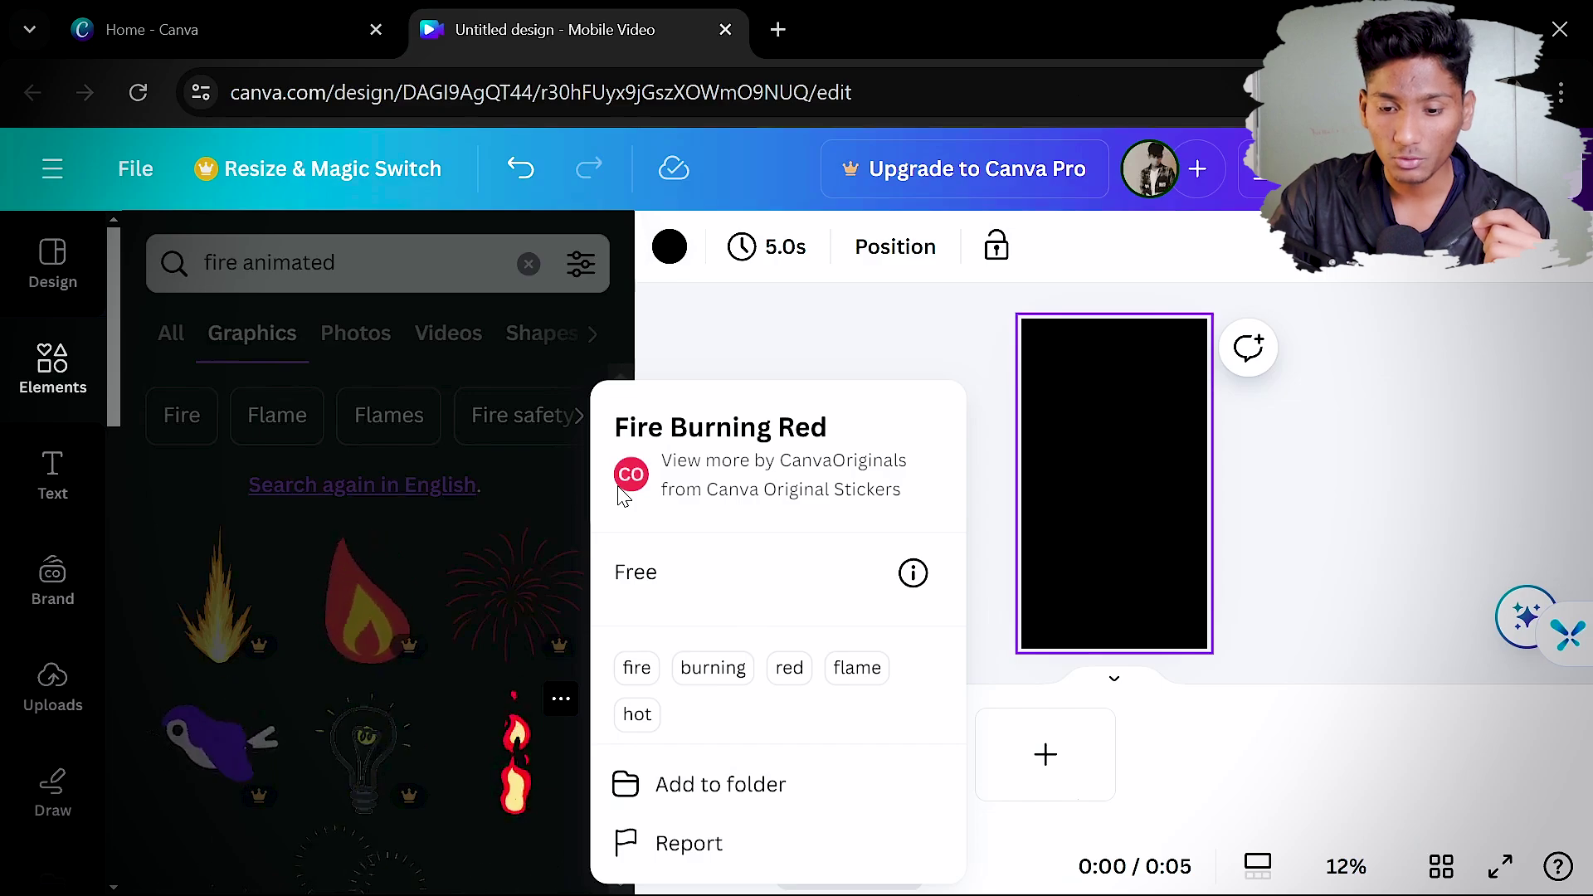
pyautogui.click(767, 461)
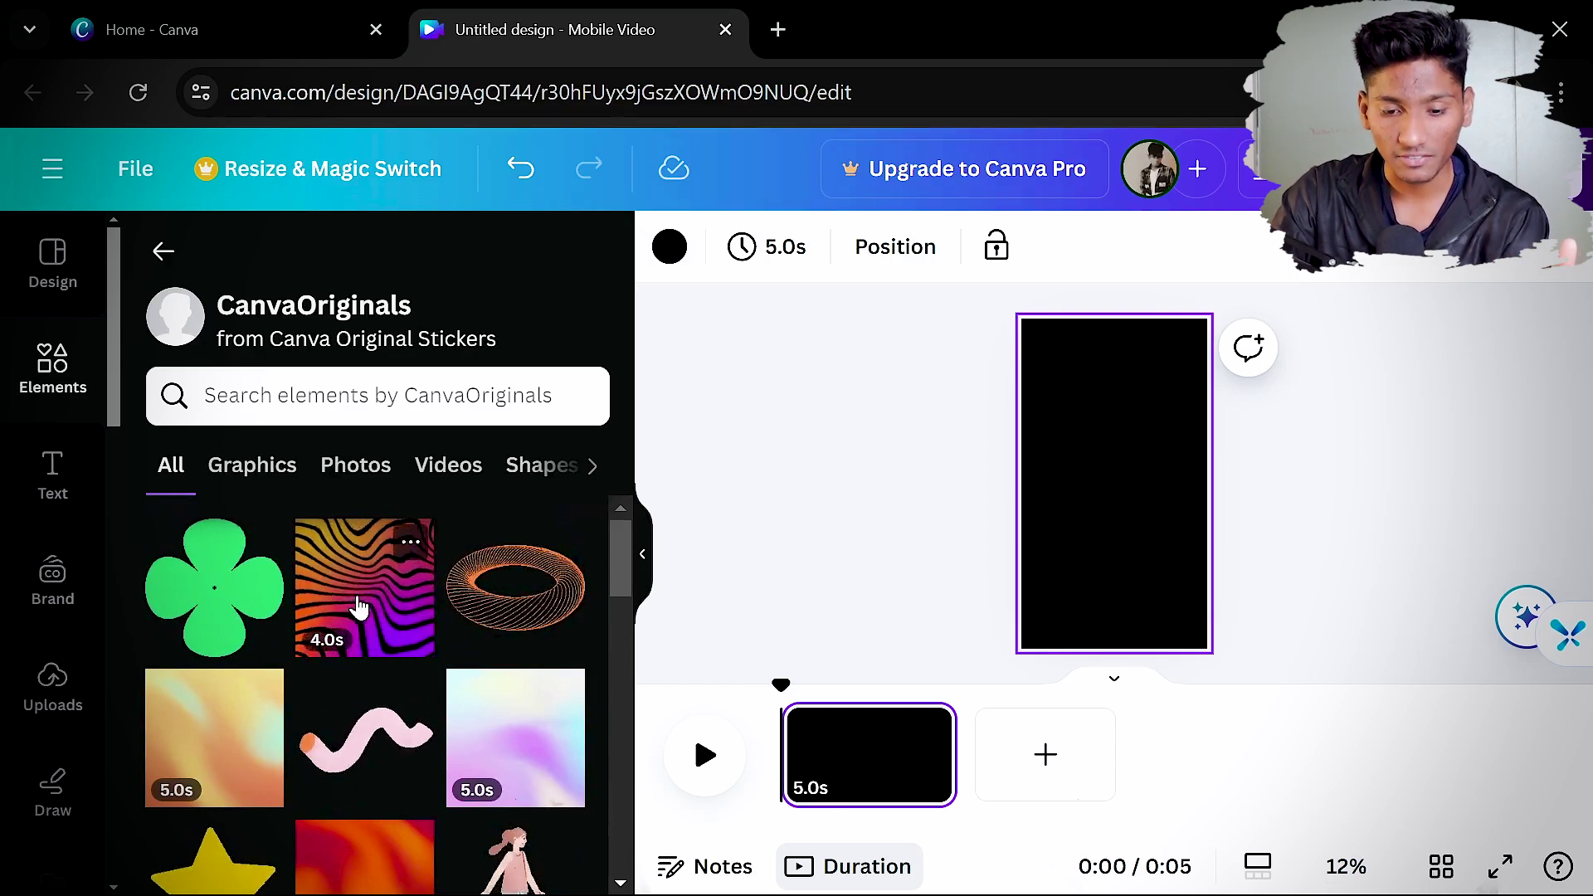
# Place the animated blue flame sticker from the CanvaOriginals collection on the page and shrink it to a small flame below the page's middle
pyautogui.scroll(-2, 359, 608)
pyautogui.scroll(-8, 358, 609)
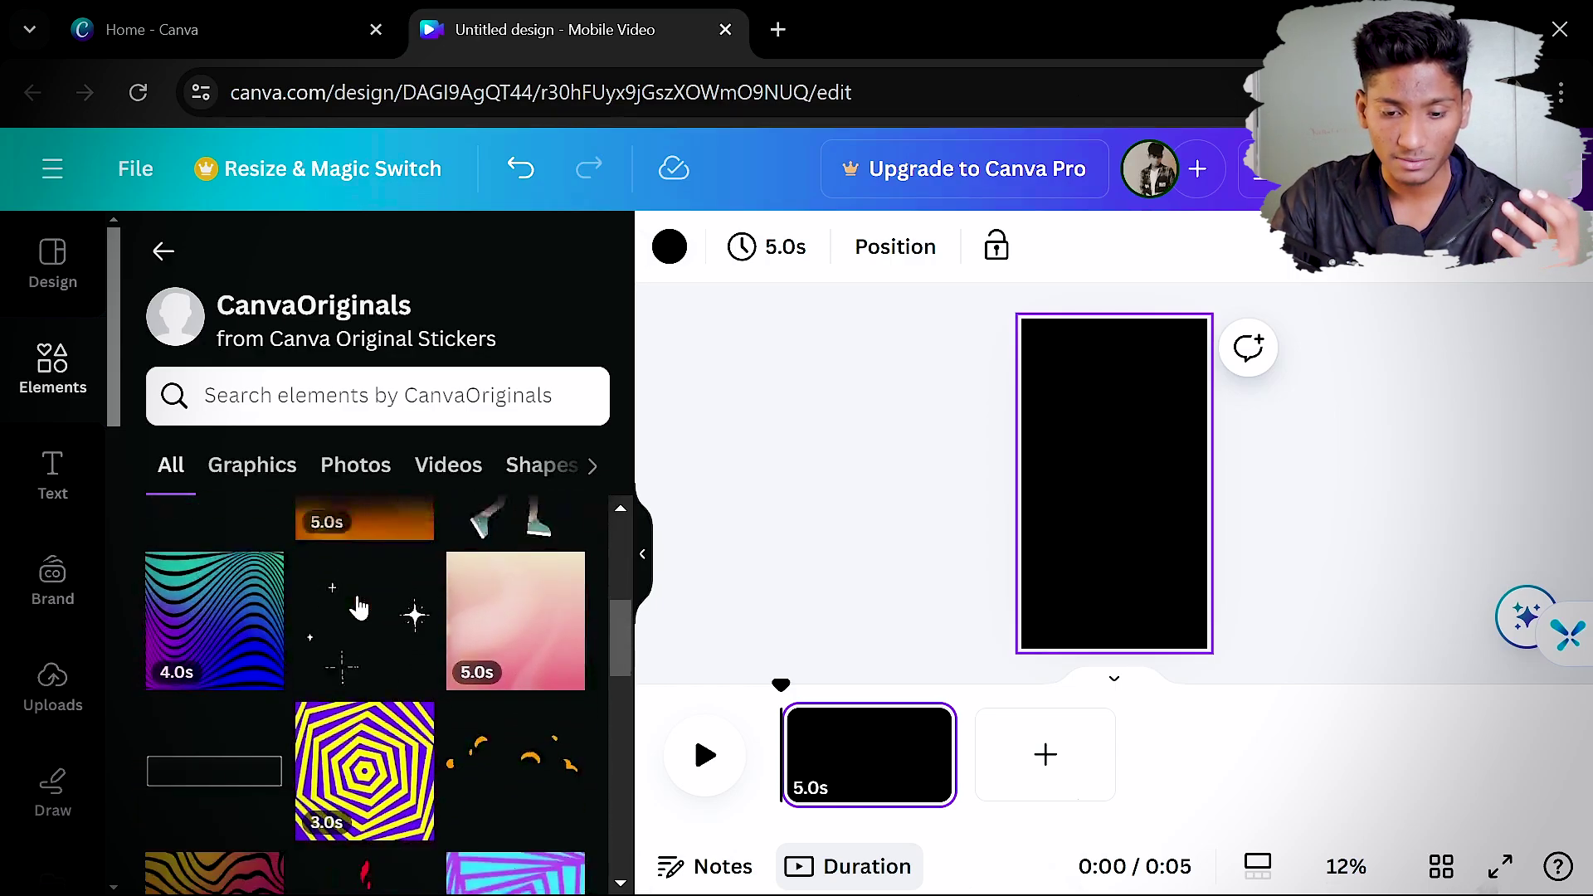
pyautogui.scroll(-8, 362, 606)
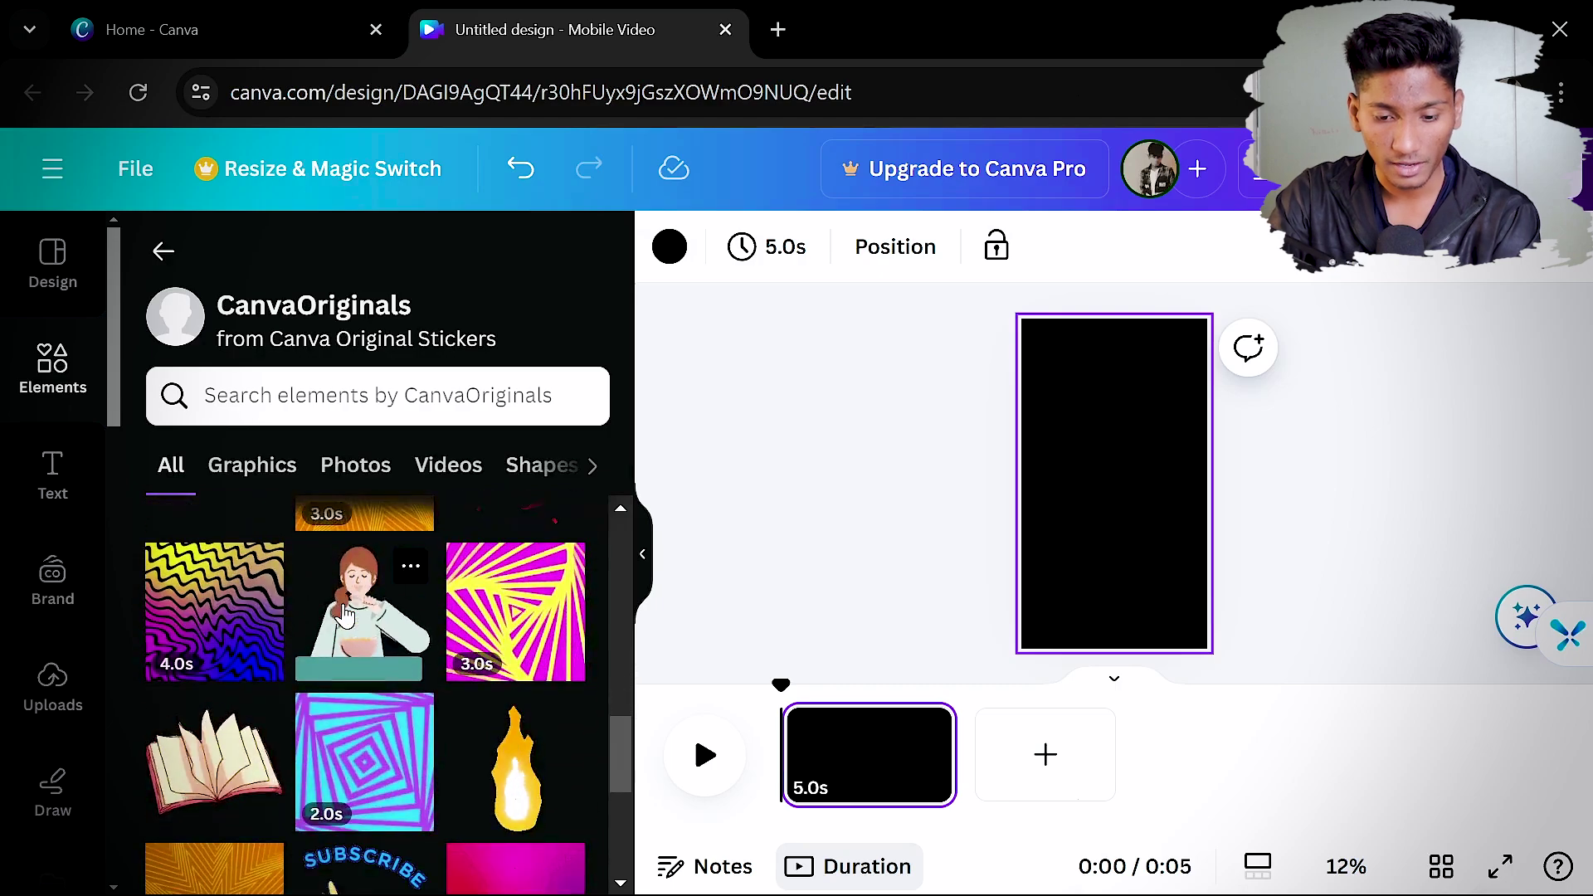
pyautogui.scroll(-5, 349, 617)
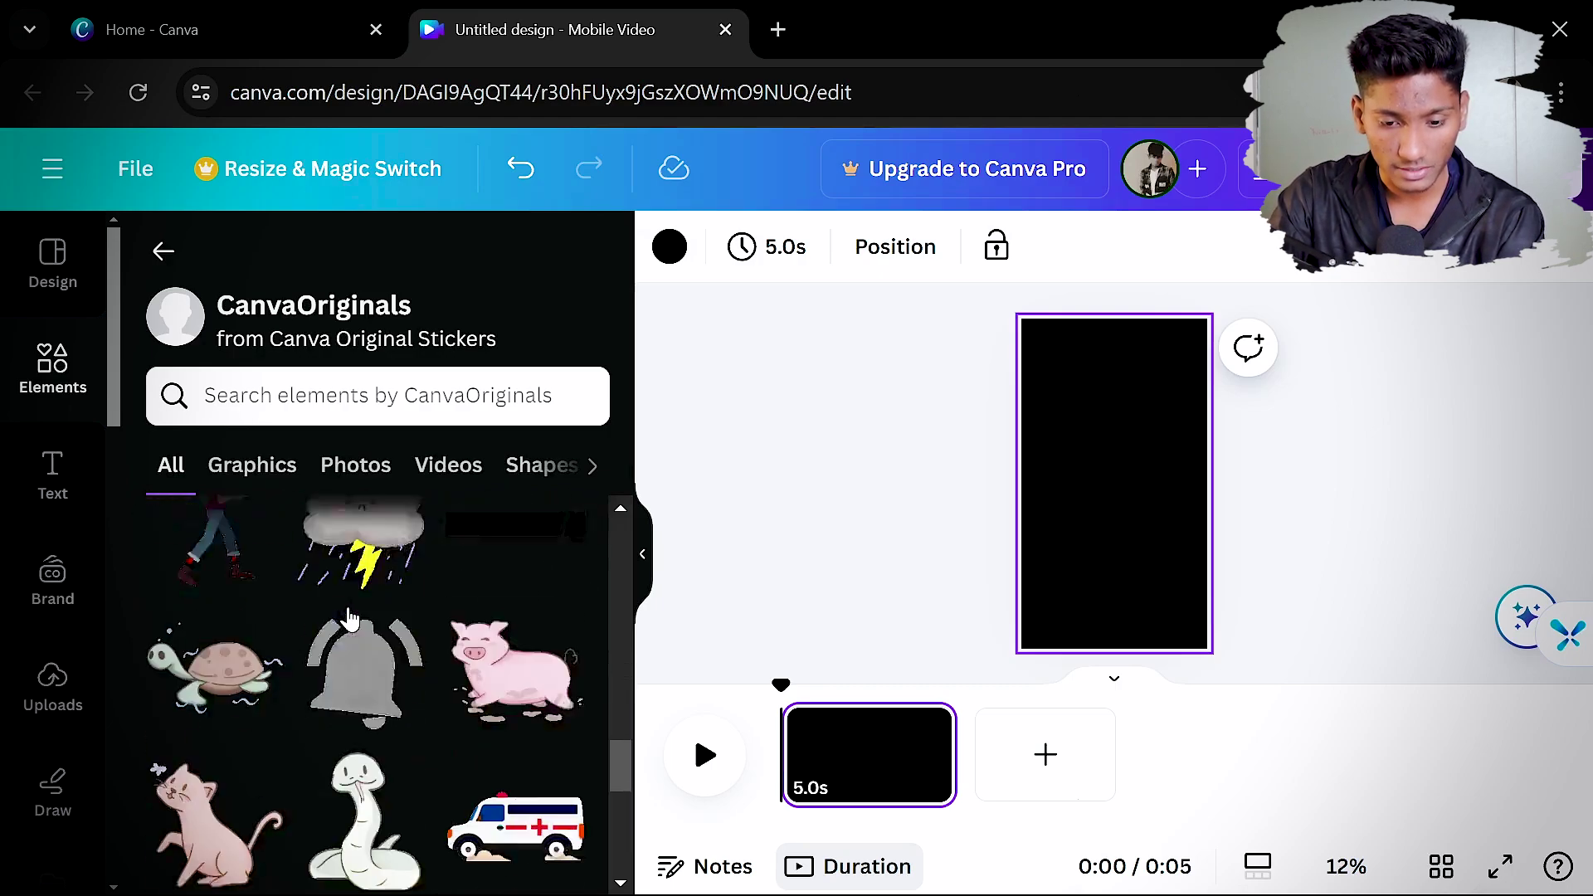
pyautogui.scroll(-10, 352, 664)
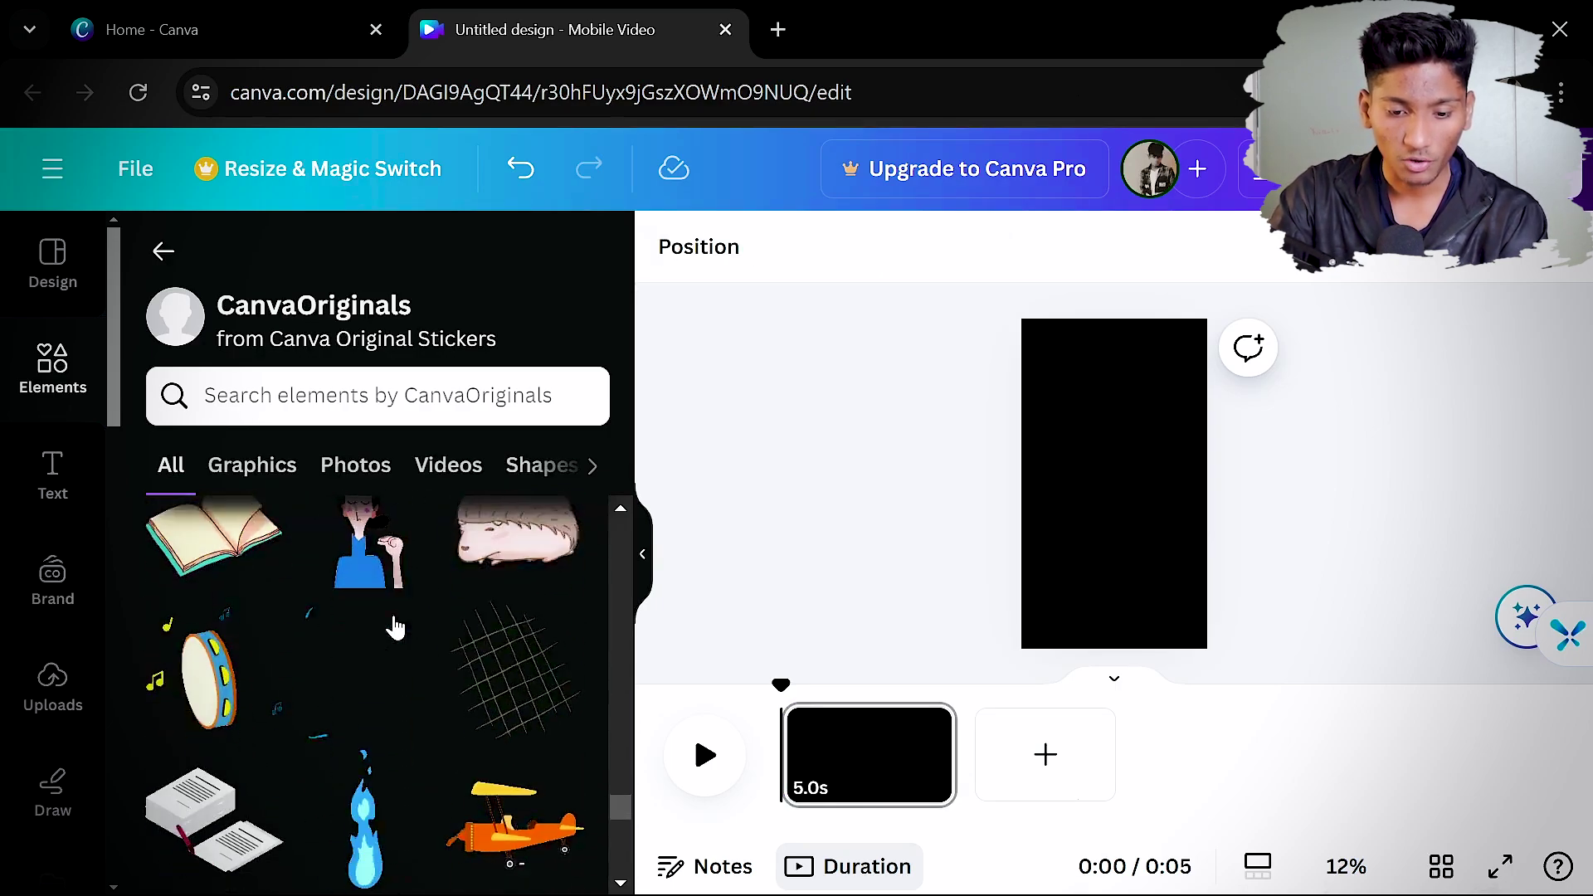
pyautogui.moveTo(358, 715); pyautogui.dragTo(1107, 419)
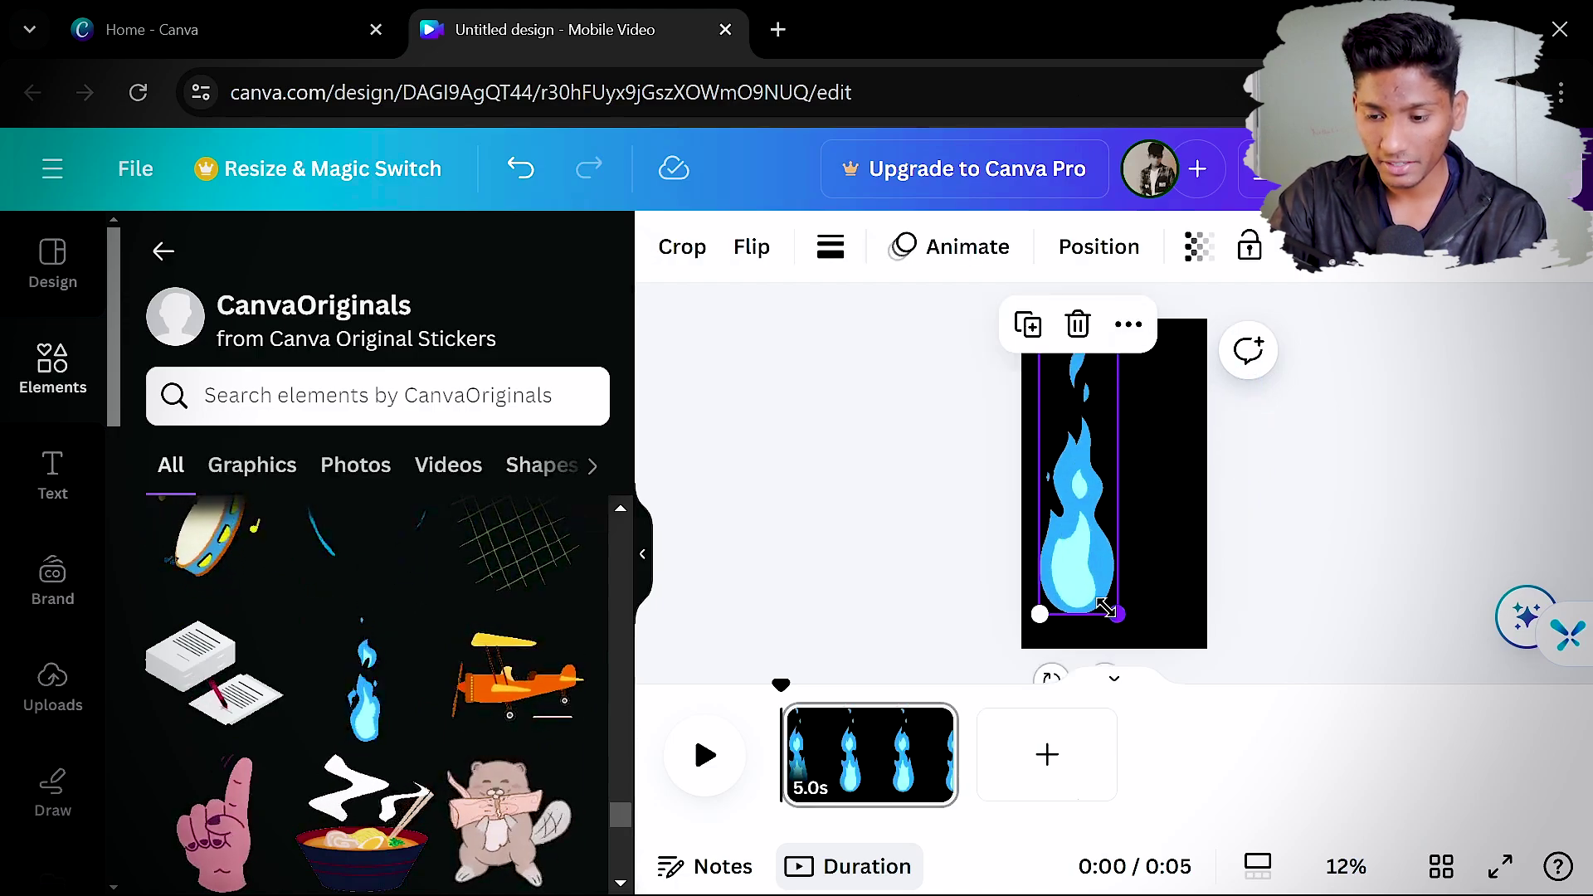
pyautogui.moveTo(1117, 614); pyautogui.dragTo(1038, 390)
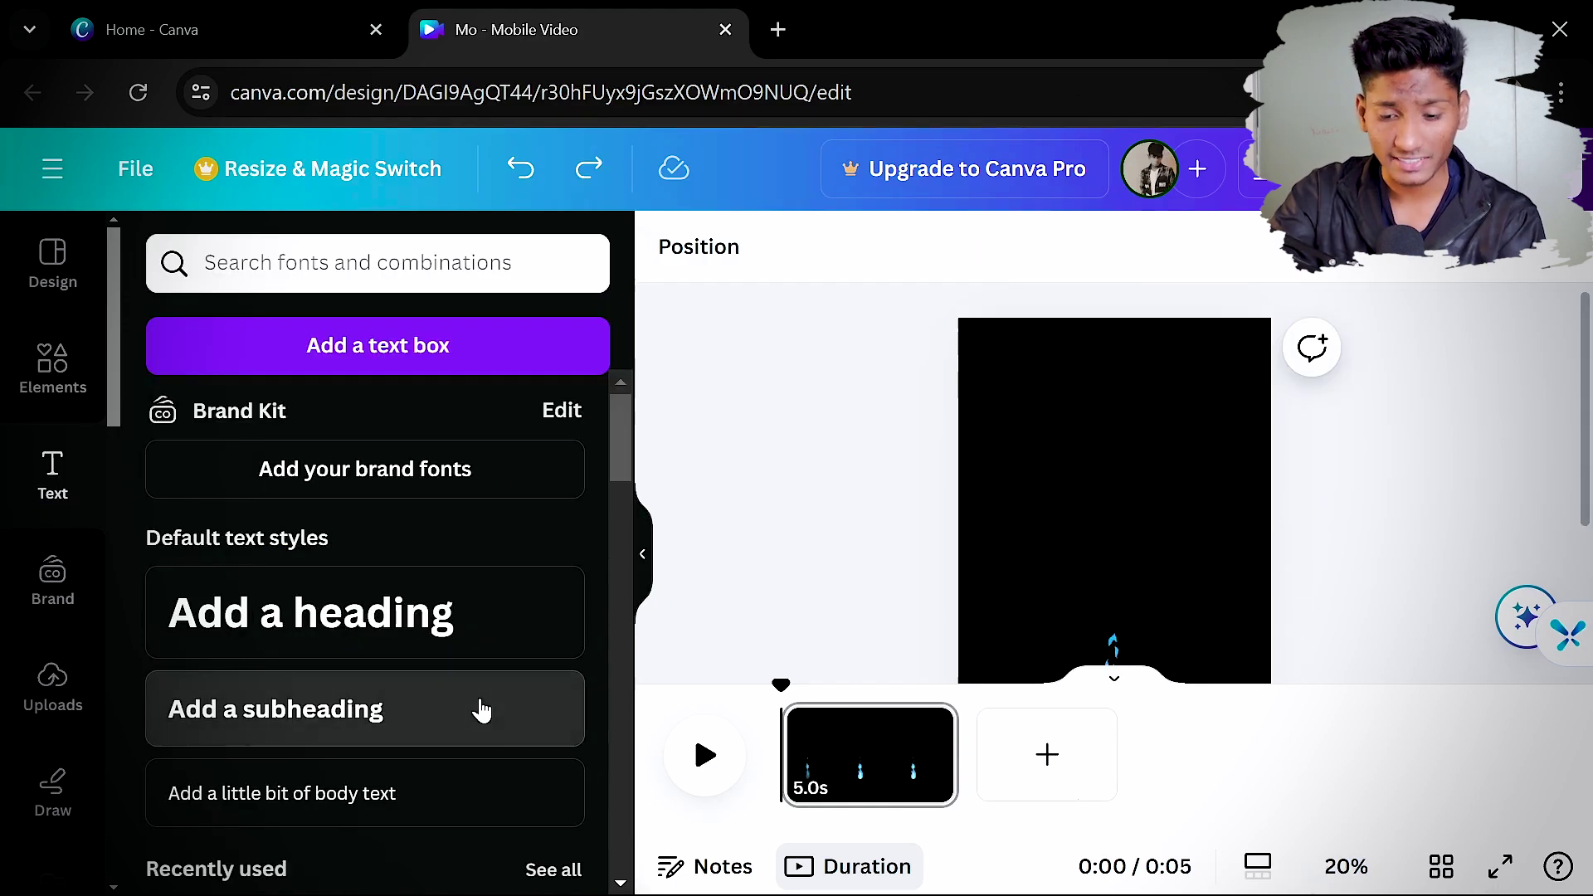
# Add a subheading reading "Motivation vs Discipline" and place it as the title near the page's top
pyautogui.click(476, 708)
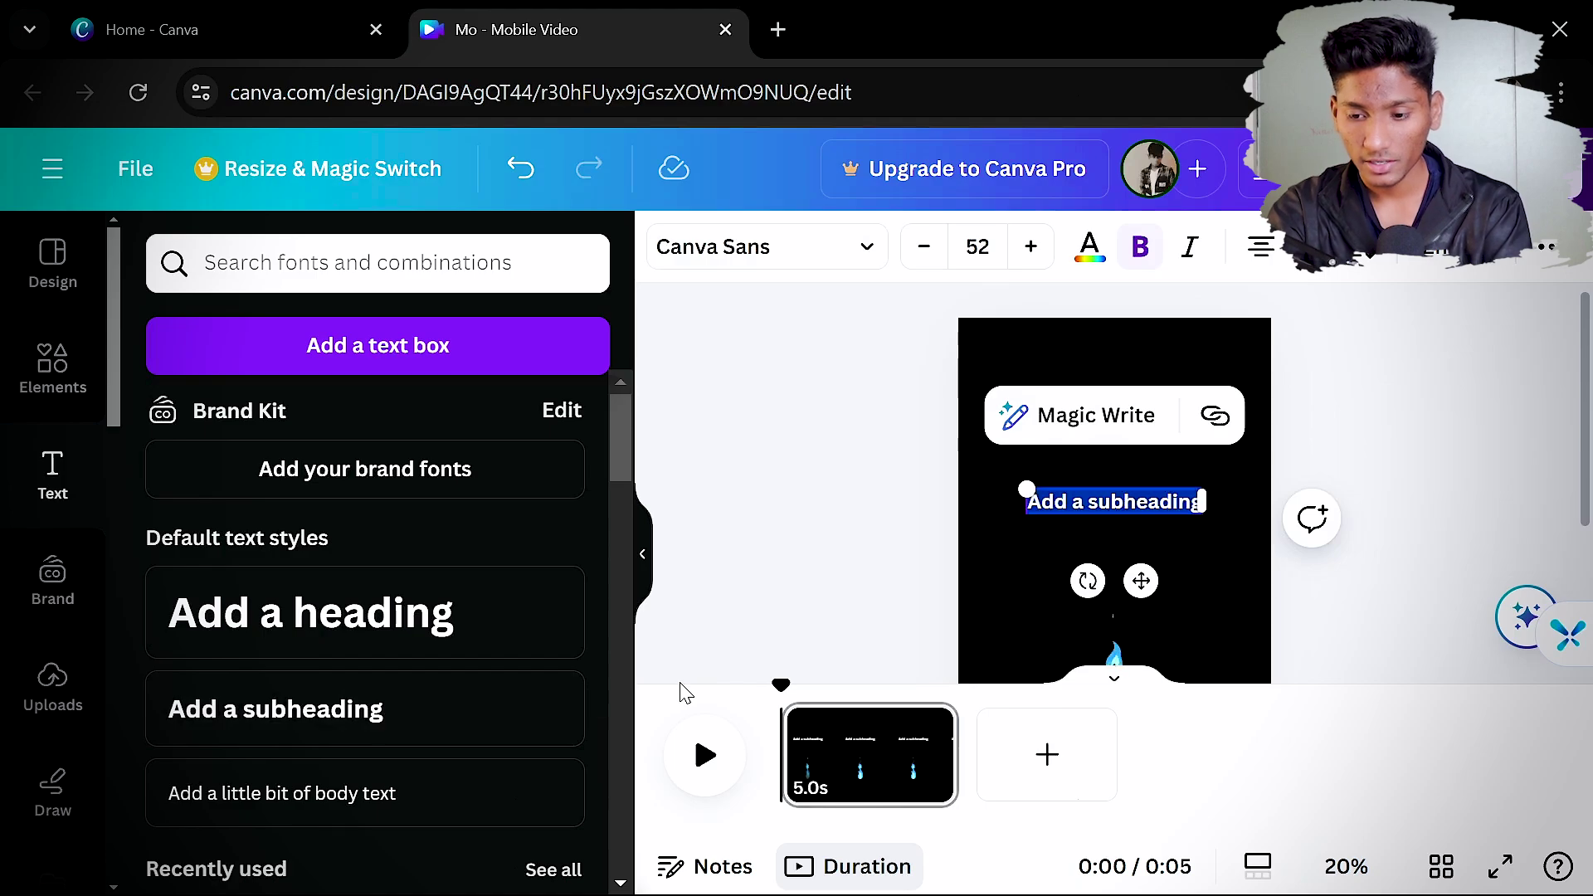
pyautogui.press('BackSpace')
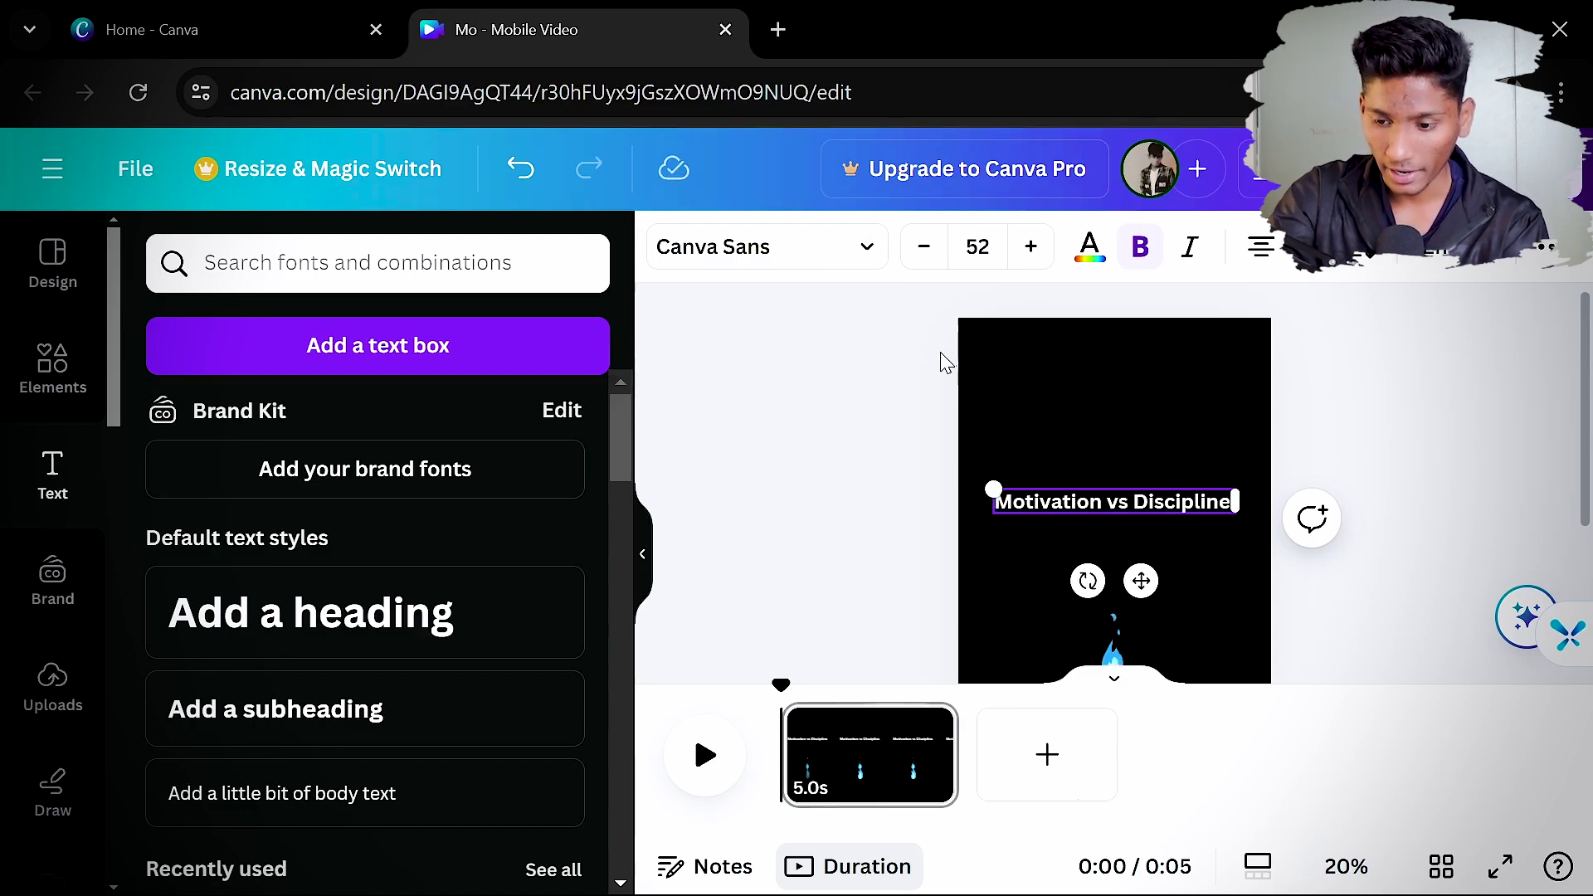
pyautogui.click(1139, 429)
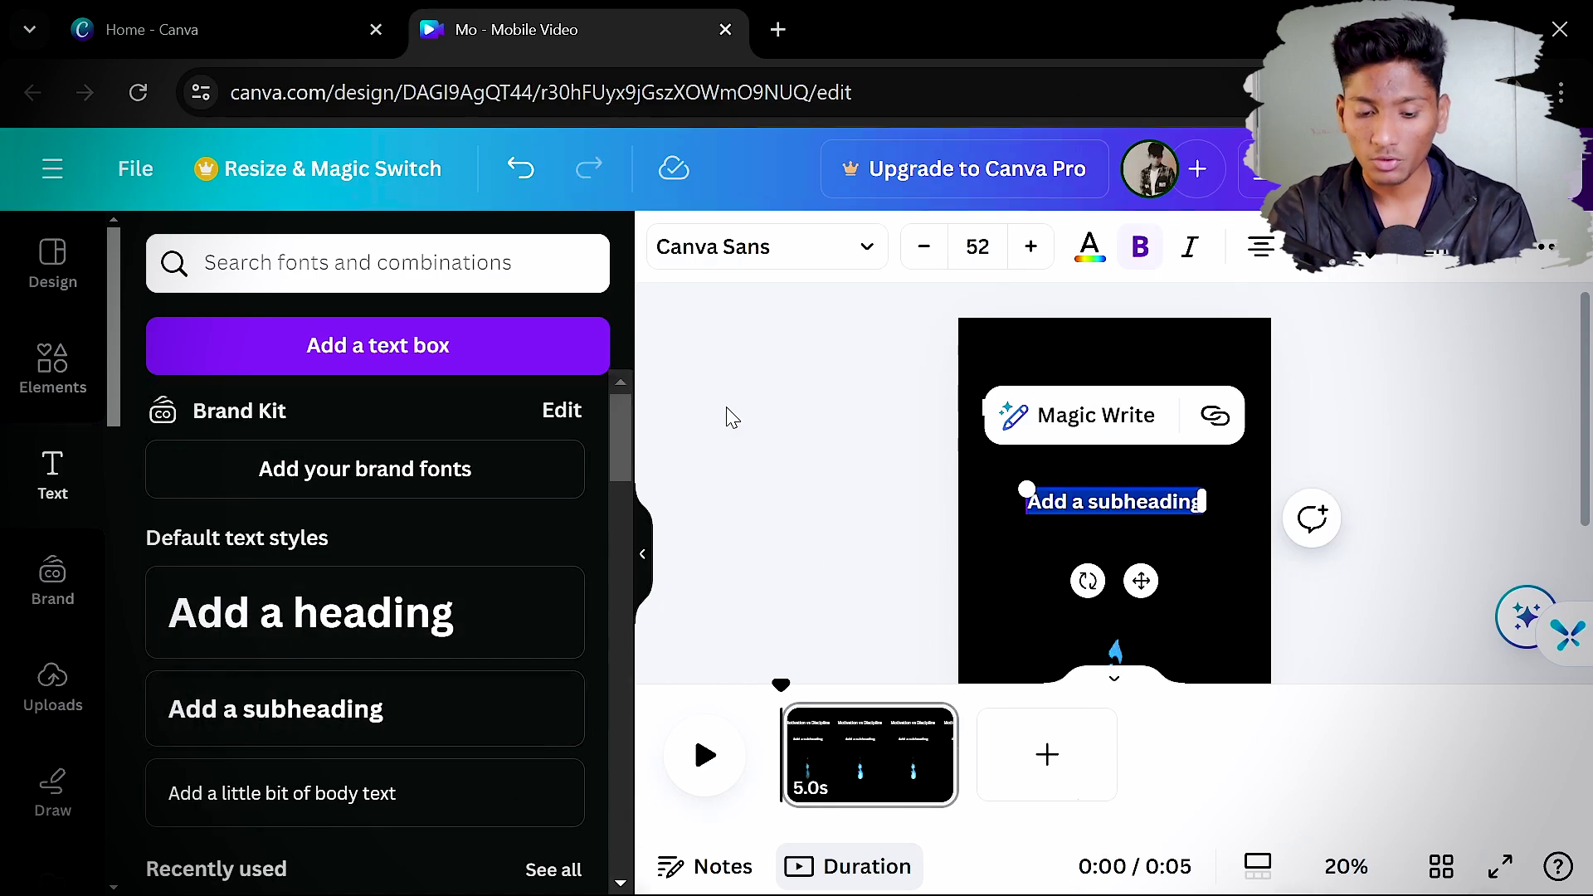
# Add a second subheading reading "week 1", shrink it to size 39.2 and place it near the page's left edge above the flame
pyautogui.press('BackSpace')
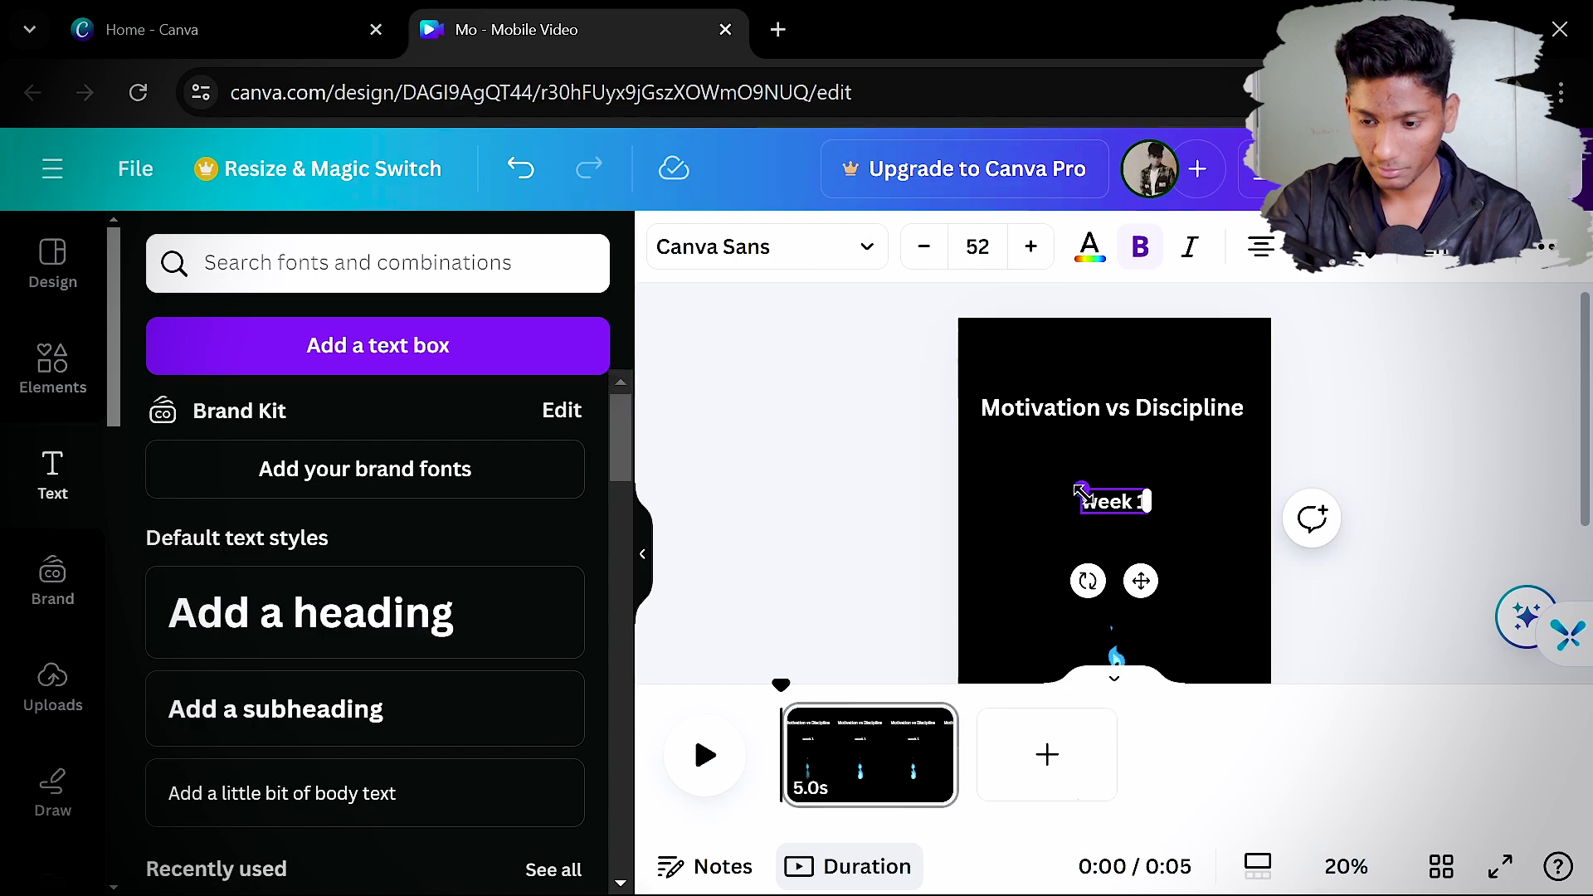
pyautogui.moveTo(1080, 492); pyautogui.dragTo(1009, 590)
pyautogui.click(1125, 471)
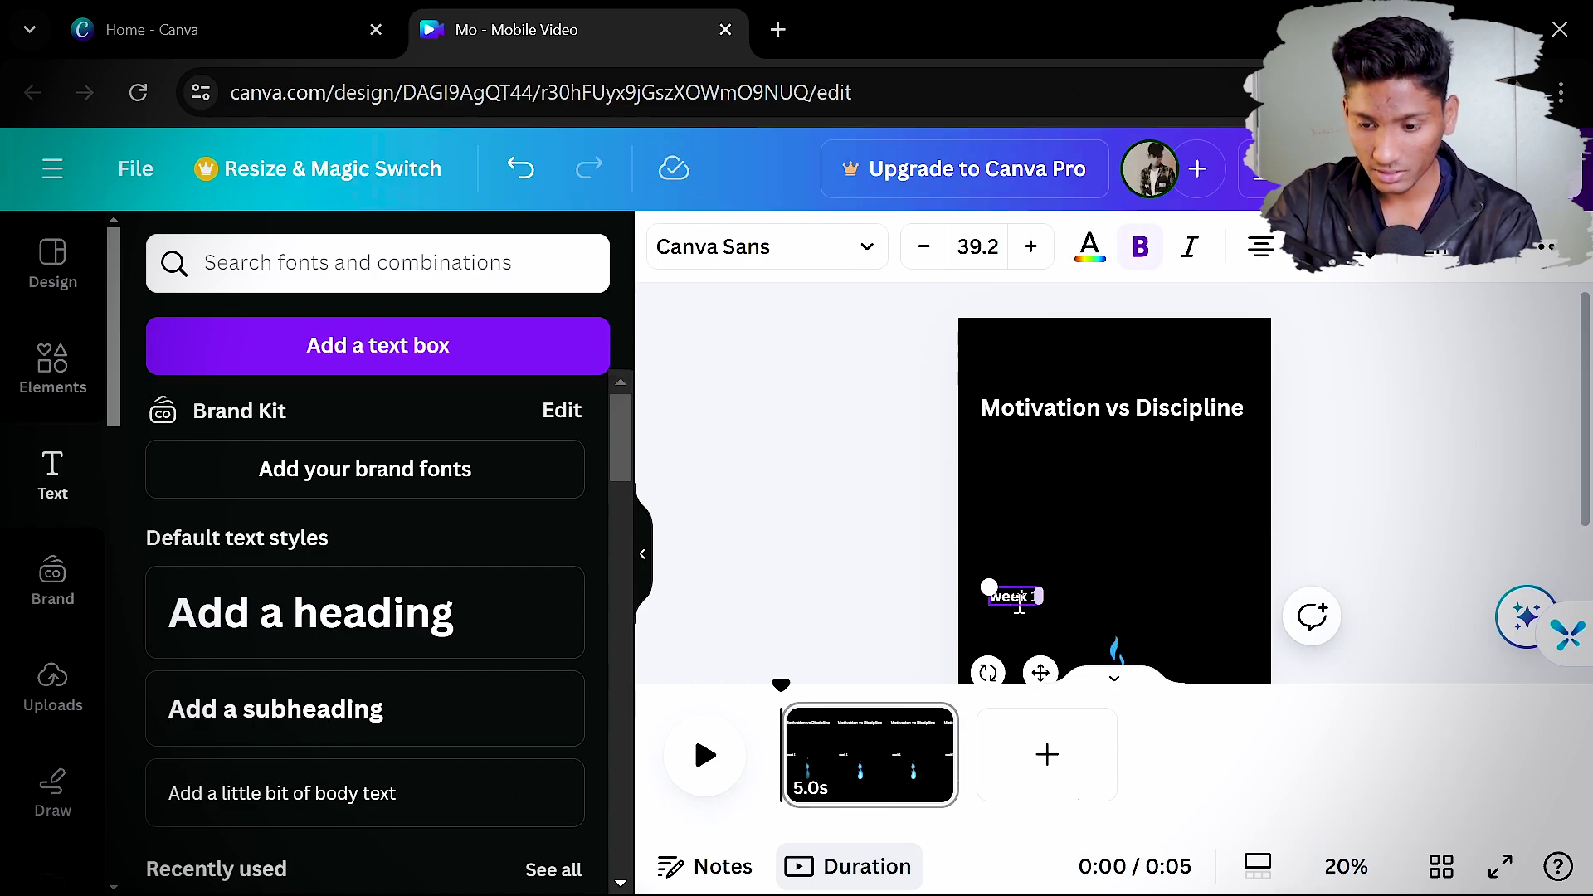
pyautogui.click(1067, 542)
# Duplicate the "week 1" label four times and line the copies up beside it in one row
pyautogui.click(1024, 586)
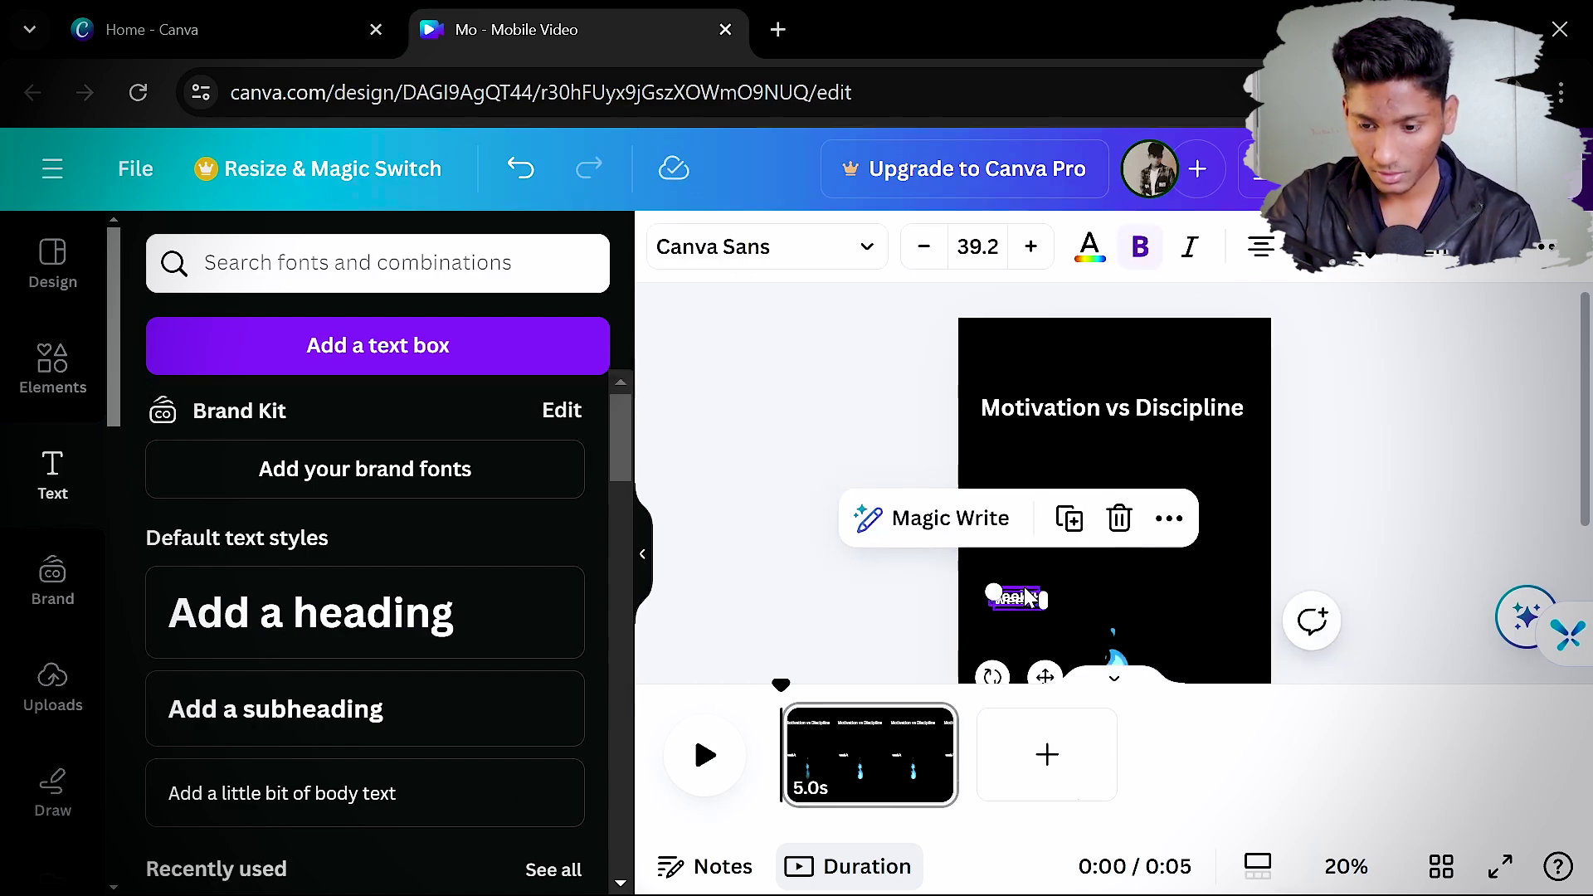
pyautogui.moveTo(1031, 610); pyautogui.dragTo(1075, 598)
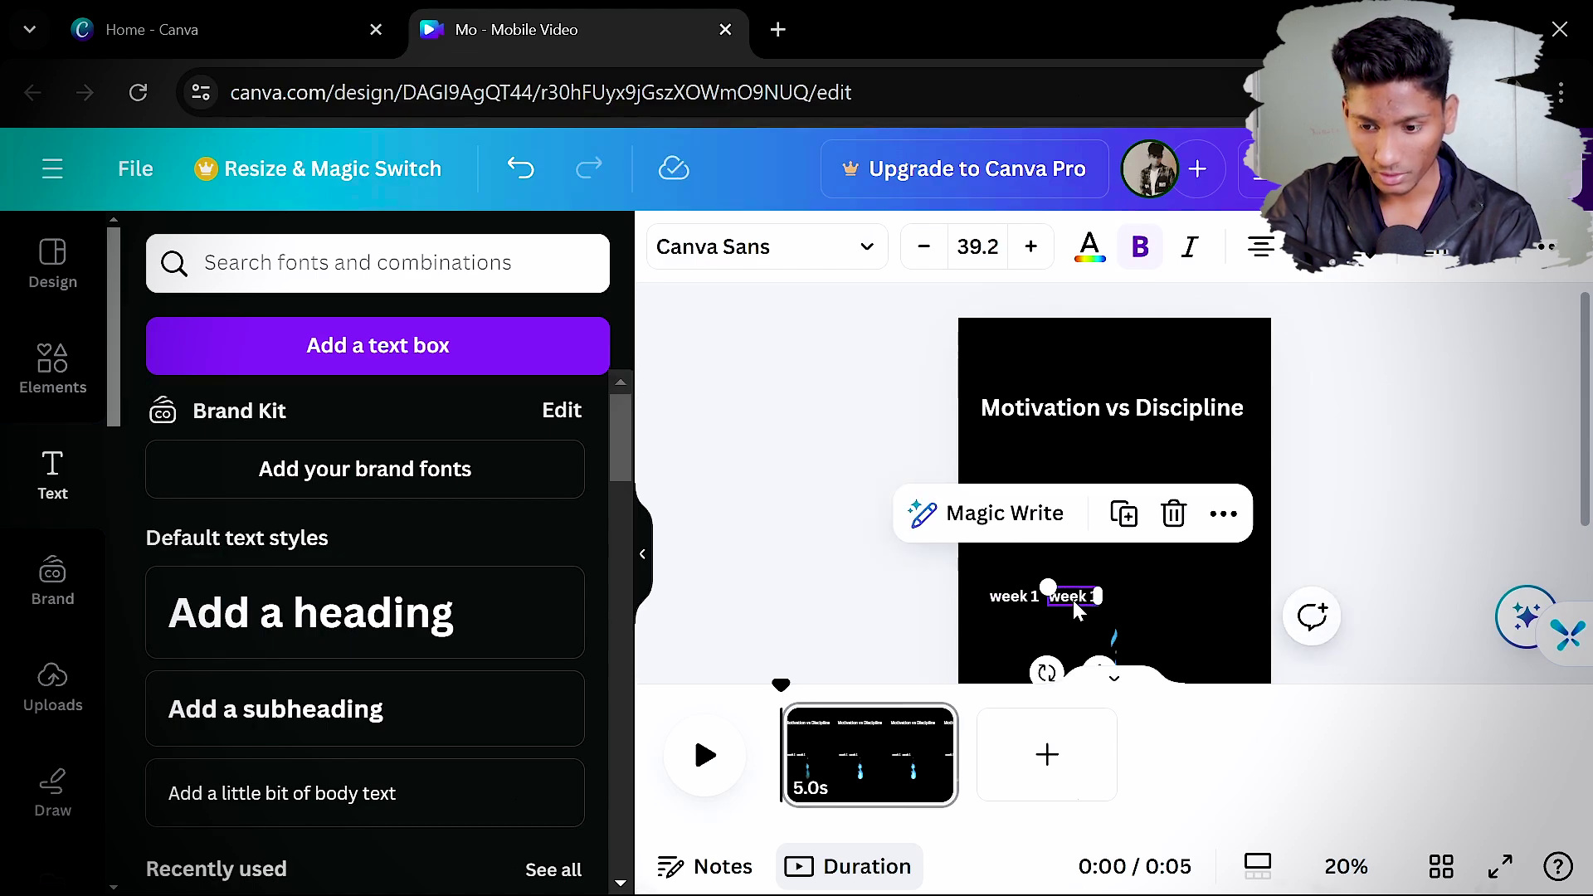
pyautogui.hotkey('ctrl', 'd')
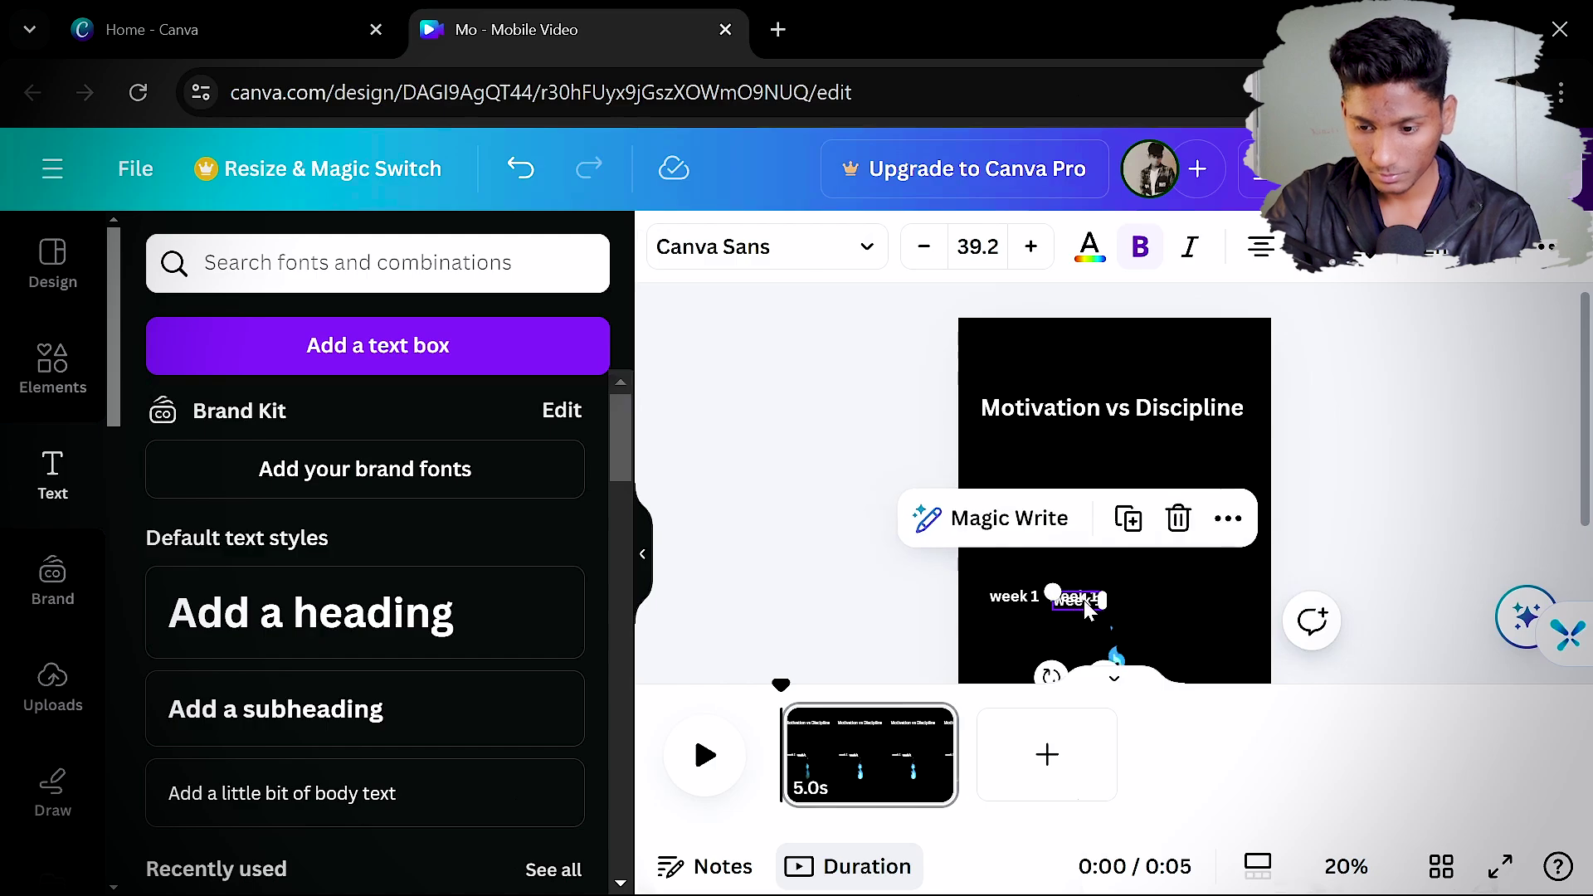
pyautogui.moveTo(1075, 598); pyautogui.dragTo(1190, 596)
pyautogui.hotkey('ctrl', 'v')
pyautogui.hotkey('ctrl', 'v')
pyautogui.moveTo(1079, 600); pyautogui.dragTo(1246, 596)
# Shift the row of five week labels so it sits centred across the page
pyautogui.moveTo(1005, 550)
pyautogui.mouseDown()
pyautogui.moveTo(1182, 625)
pyautogui.moveTo(1228, 624)
pyautogui.mouseUp()
pyautogui.moveTo(1112, 597); pyautogui.dragTo(1102, 594)
pyautogui.click(1165, 624)
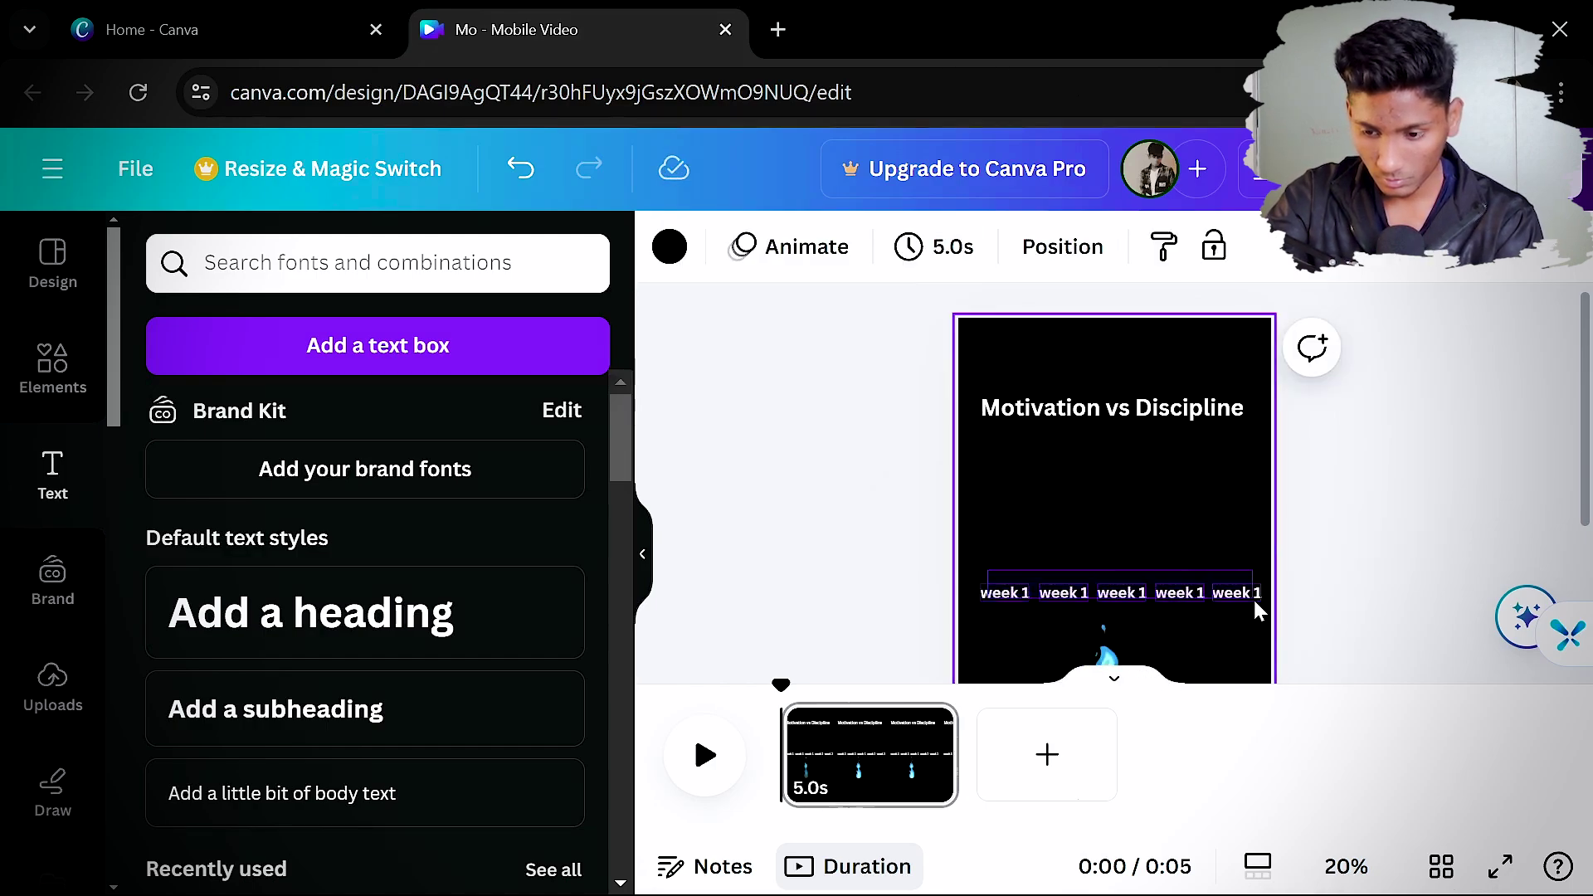
pyautogui.moveTo(1252, 609); pyautogui.dragTo(967, 571)
pyautogui.moveTo(1123, 589); pyautogui.dragTo(1123, 591)
pyautogui.click(1005, 595)
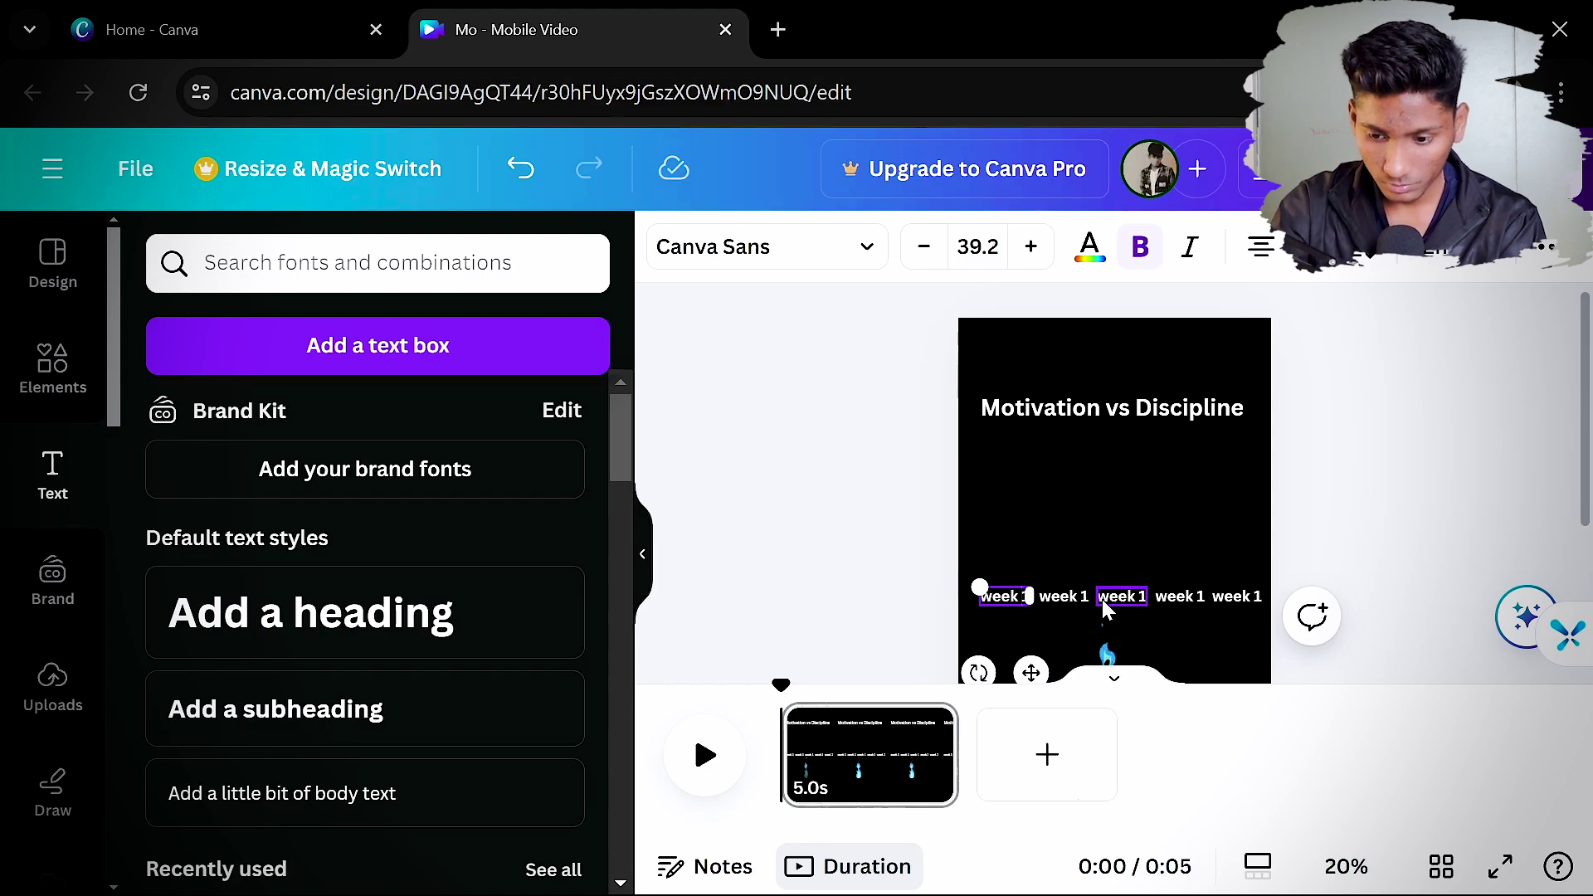
# Change the second label to "week 2" and the third label to "week 3"
pyautogui.doubleClick(1070, 596)
pyautogui.click(1086, 595)
pyautogui.press('BackSpace')
pyautogui.write('2')
pyautogui.click(1145, 609)
pyautogui.doubleClick(1139, 597)
pyautogui.click(1141, 596)
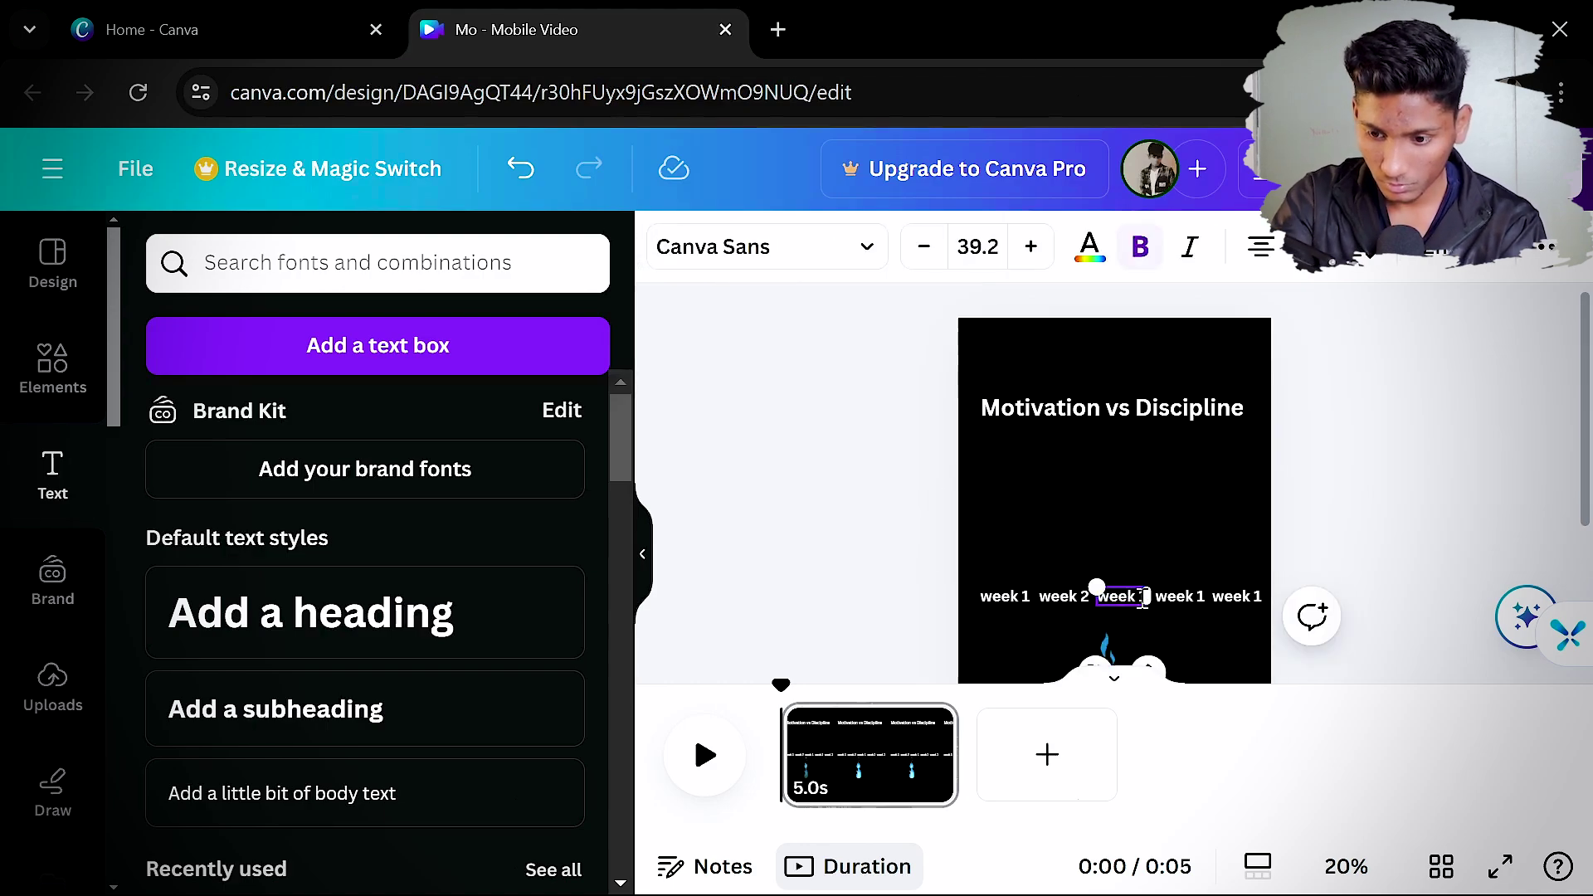
pyautogui.press('BackSpace')
pyautogui.write('3')
# Change the fourth label to "week 4" and the last label to "week 5"
pyautogui.click(1117, 528)
pyautogui.doubleClick(1186, 596)
pyautogui.write('4')
pyautogui.click(1235, 601)
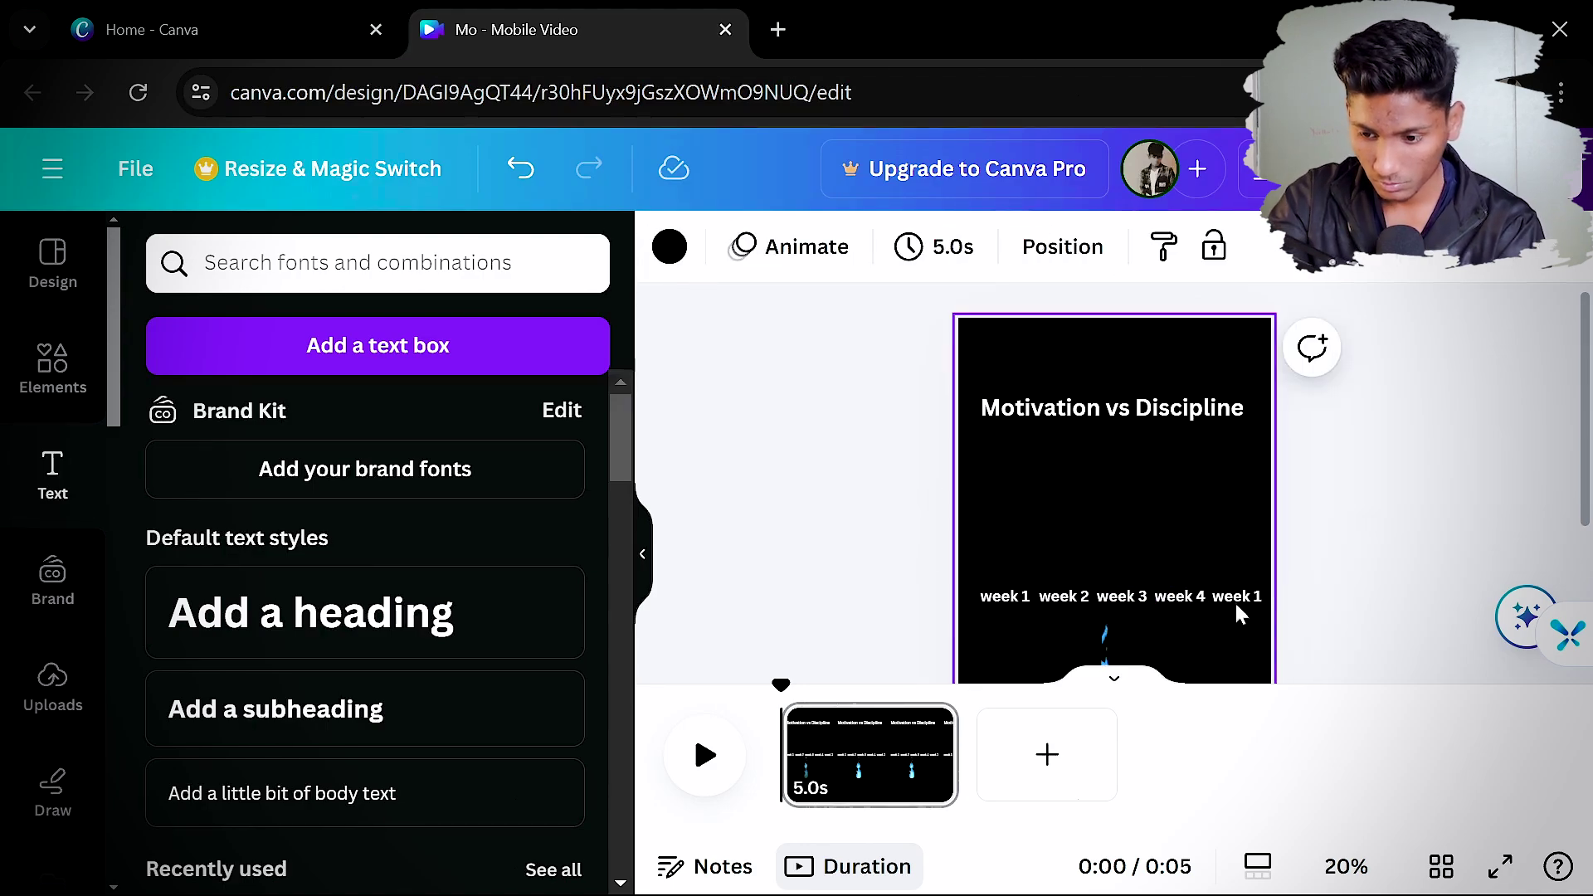
pyautogui.doubleClick(1239, 596)
# Select all five week labels and nudge the row to the page's horizontal centre
pyautogui.moveTo(1019, 554); pyautogui.dragTo(1218, 606)
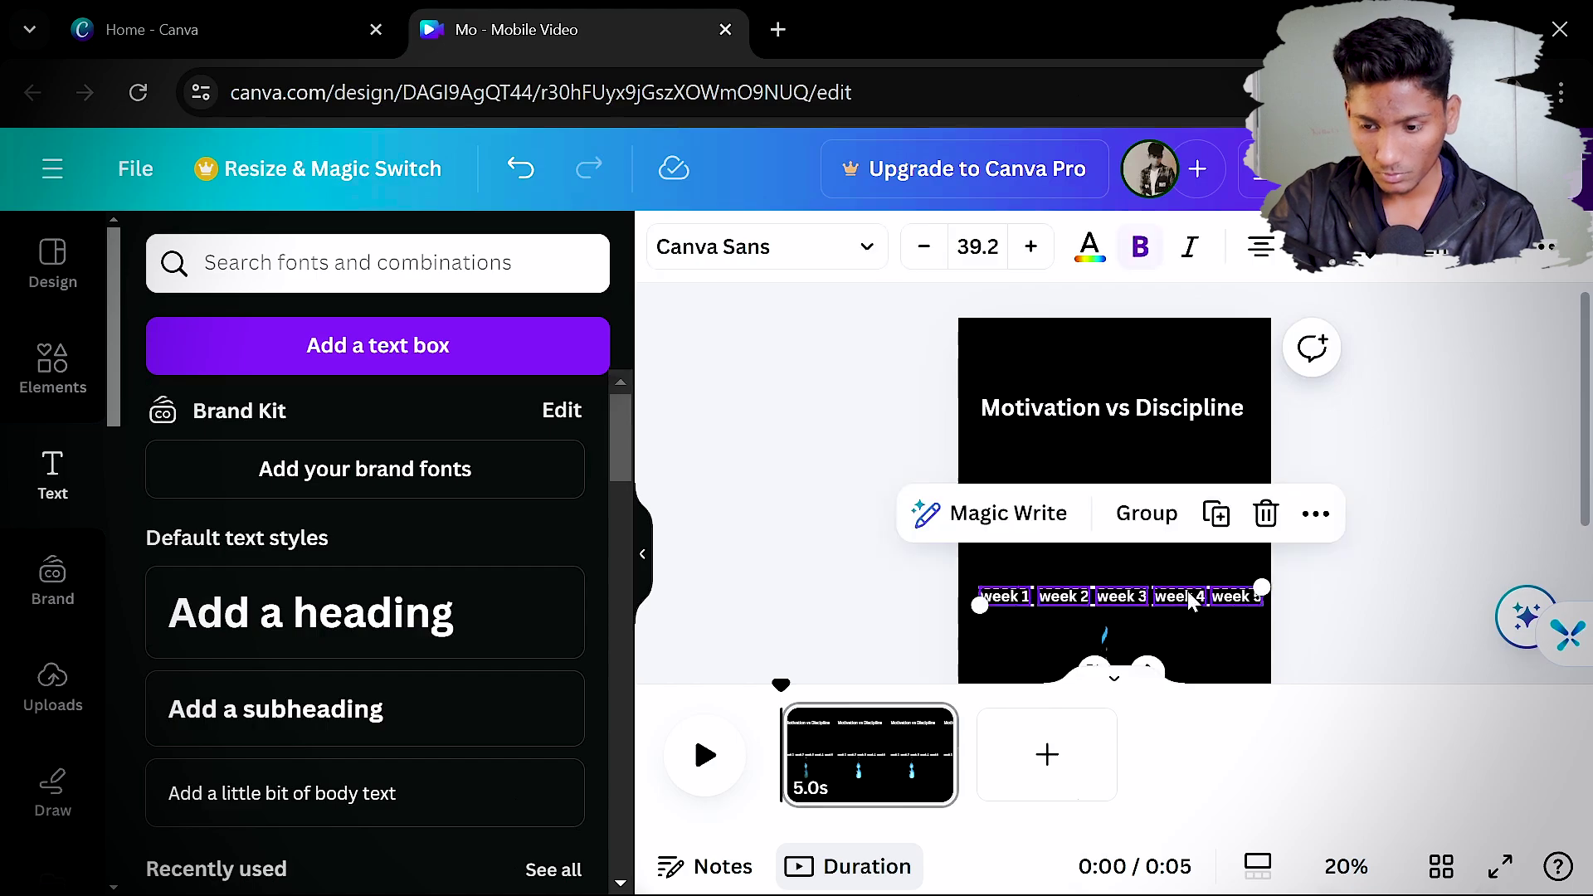
pyautogui.moveTo(1117, 596); pyautogui.dragTo(1114, 600)
pyautogui.click(1020, 571)
pyautogui.scroll(-2, 1145, 566)
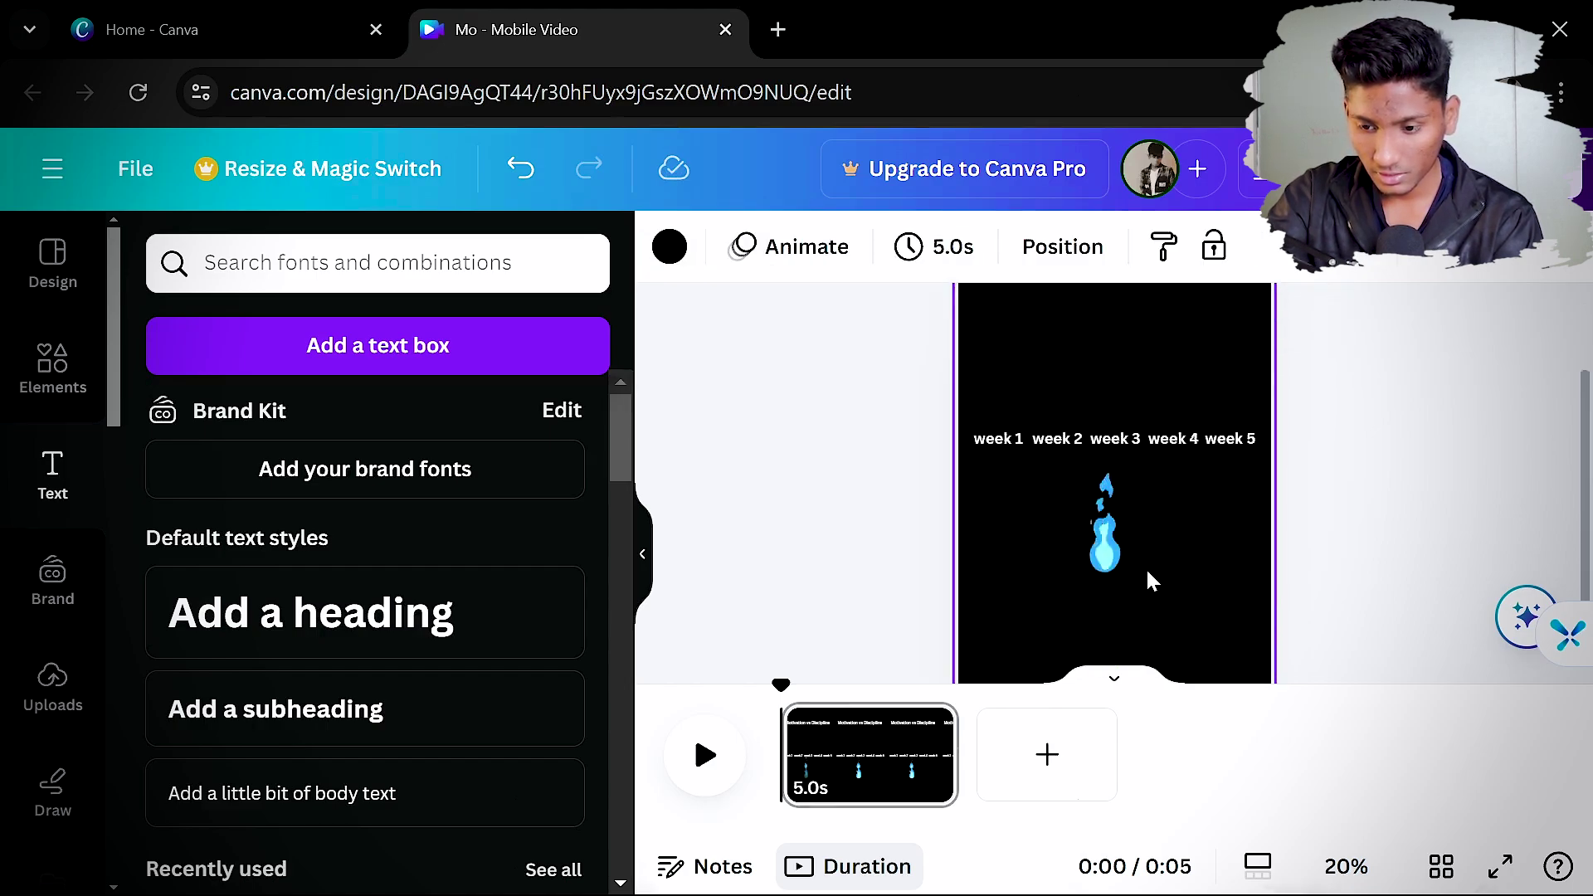
pyautogui.scroll(1, 1107, 549)
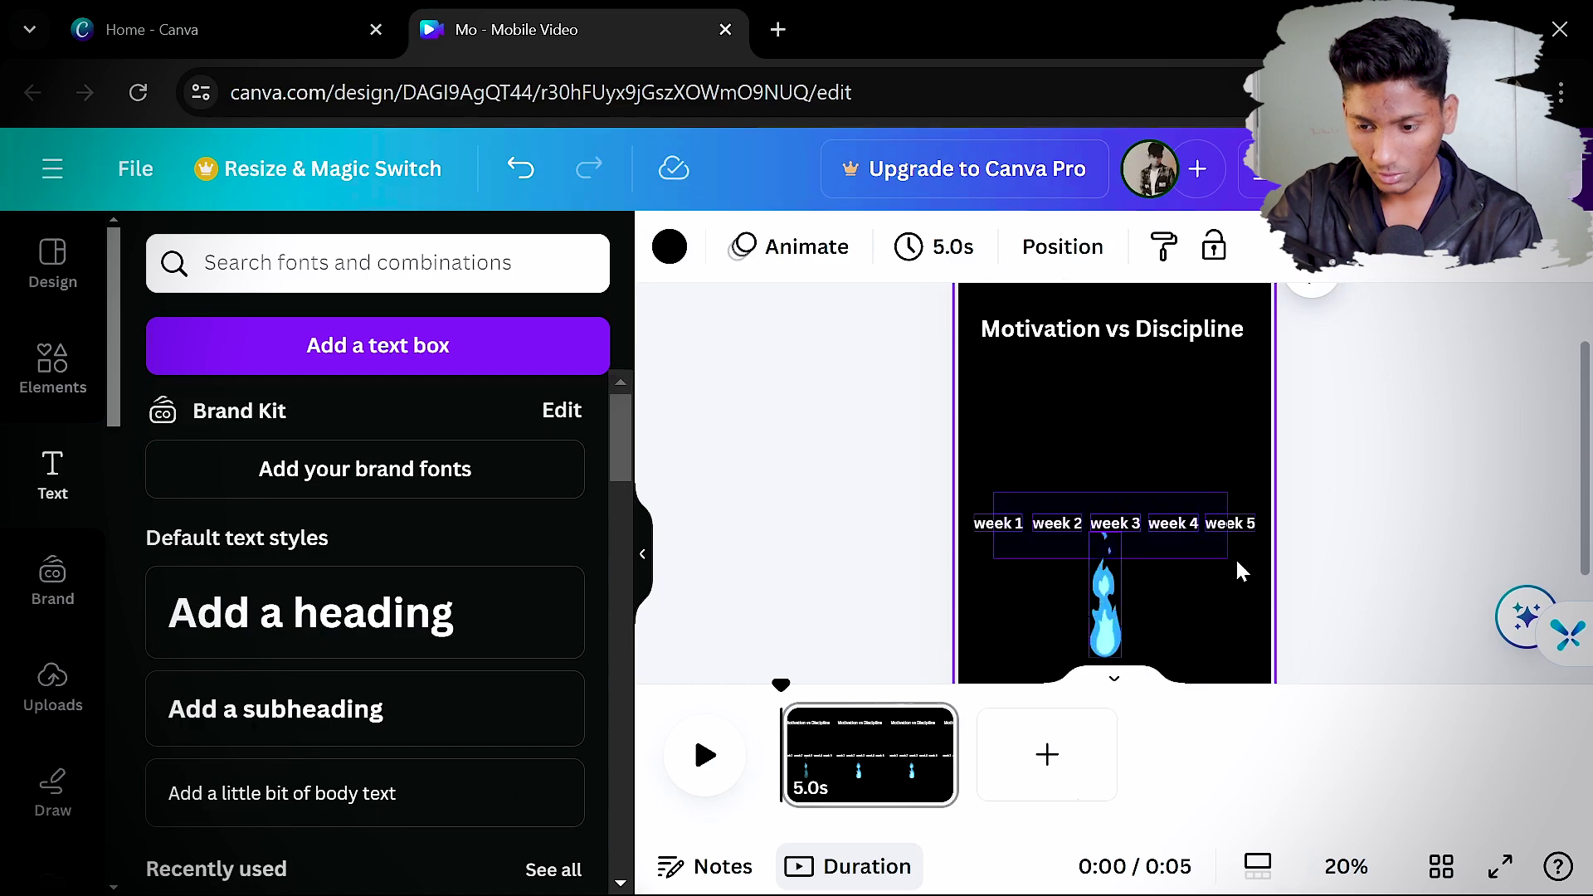
# Duplicate the row of five week labels and place the copy directly below, level with the flame's base
pyautogui.moveTo(1278, 544); pyautogui.dragTo(1260, 540)
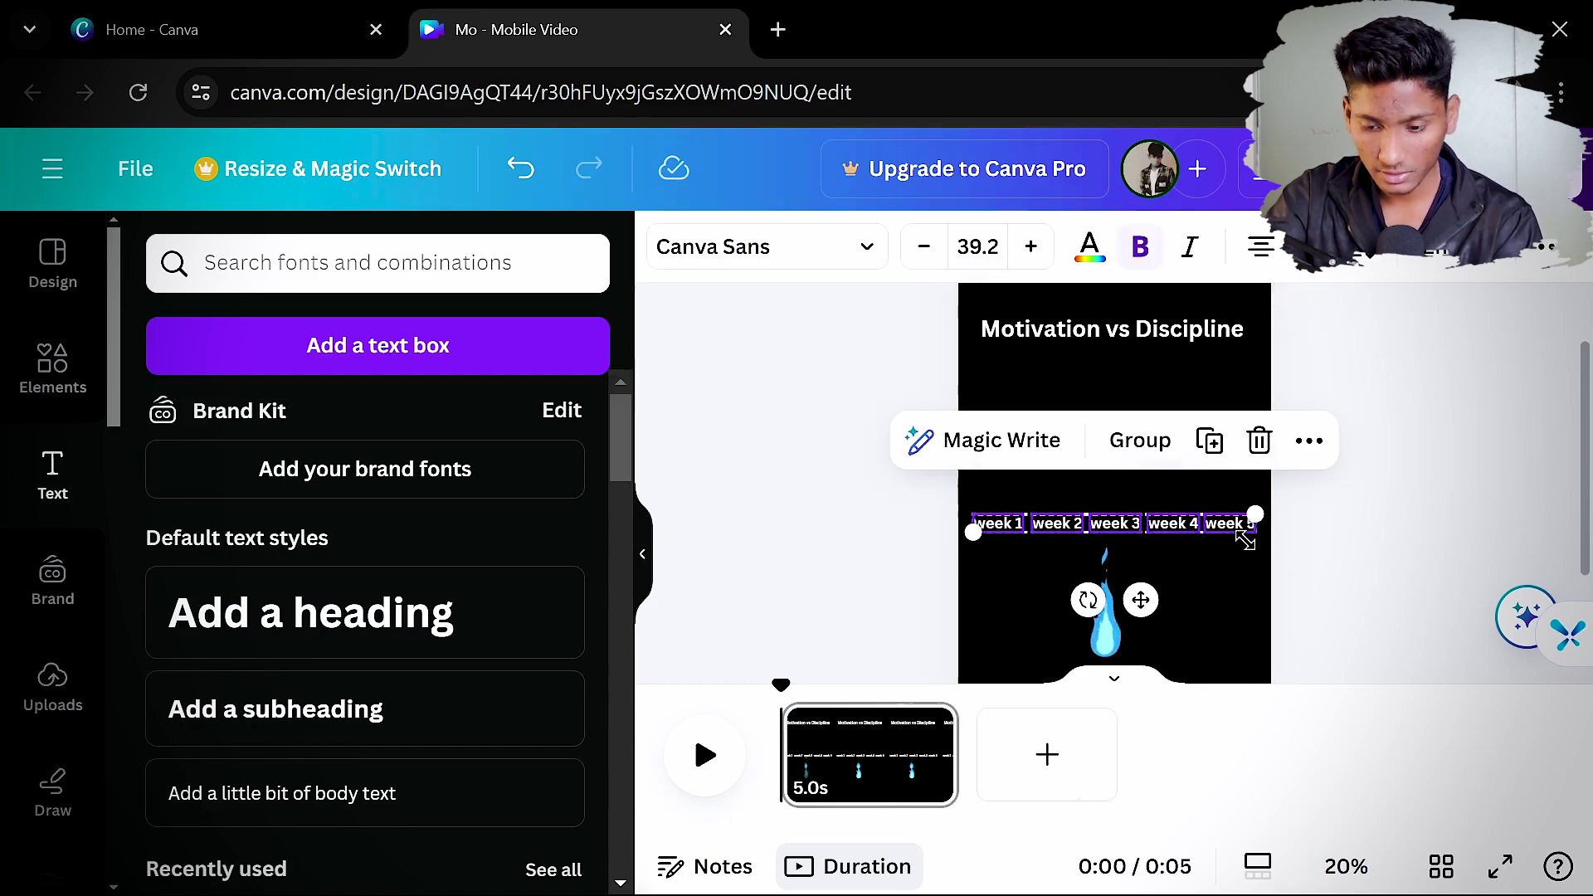
pyautogui.hotkey('ctrl', 'd')
pyautogui.moveTo(1123, 531); pyautogui.dragTo(1126, 662)
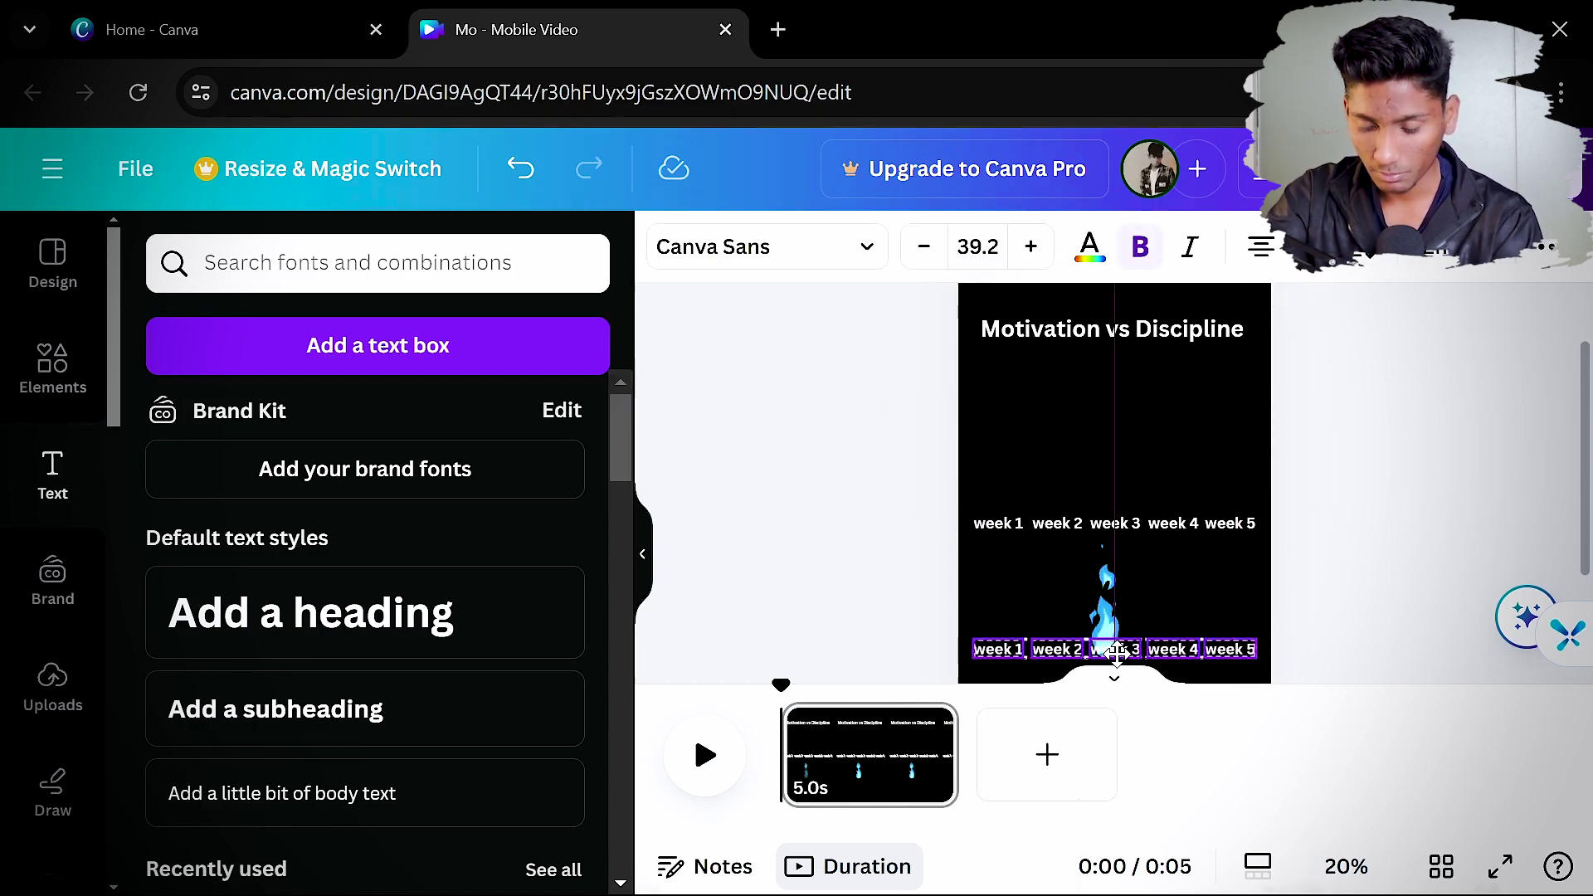
pyautogui.scroll(-2, 1304, 548)
pyautogui.click(1307, 554)
pyautogui.scroll(2, 1205, 611)
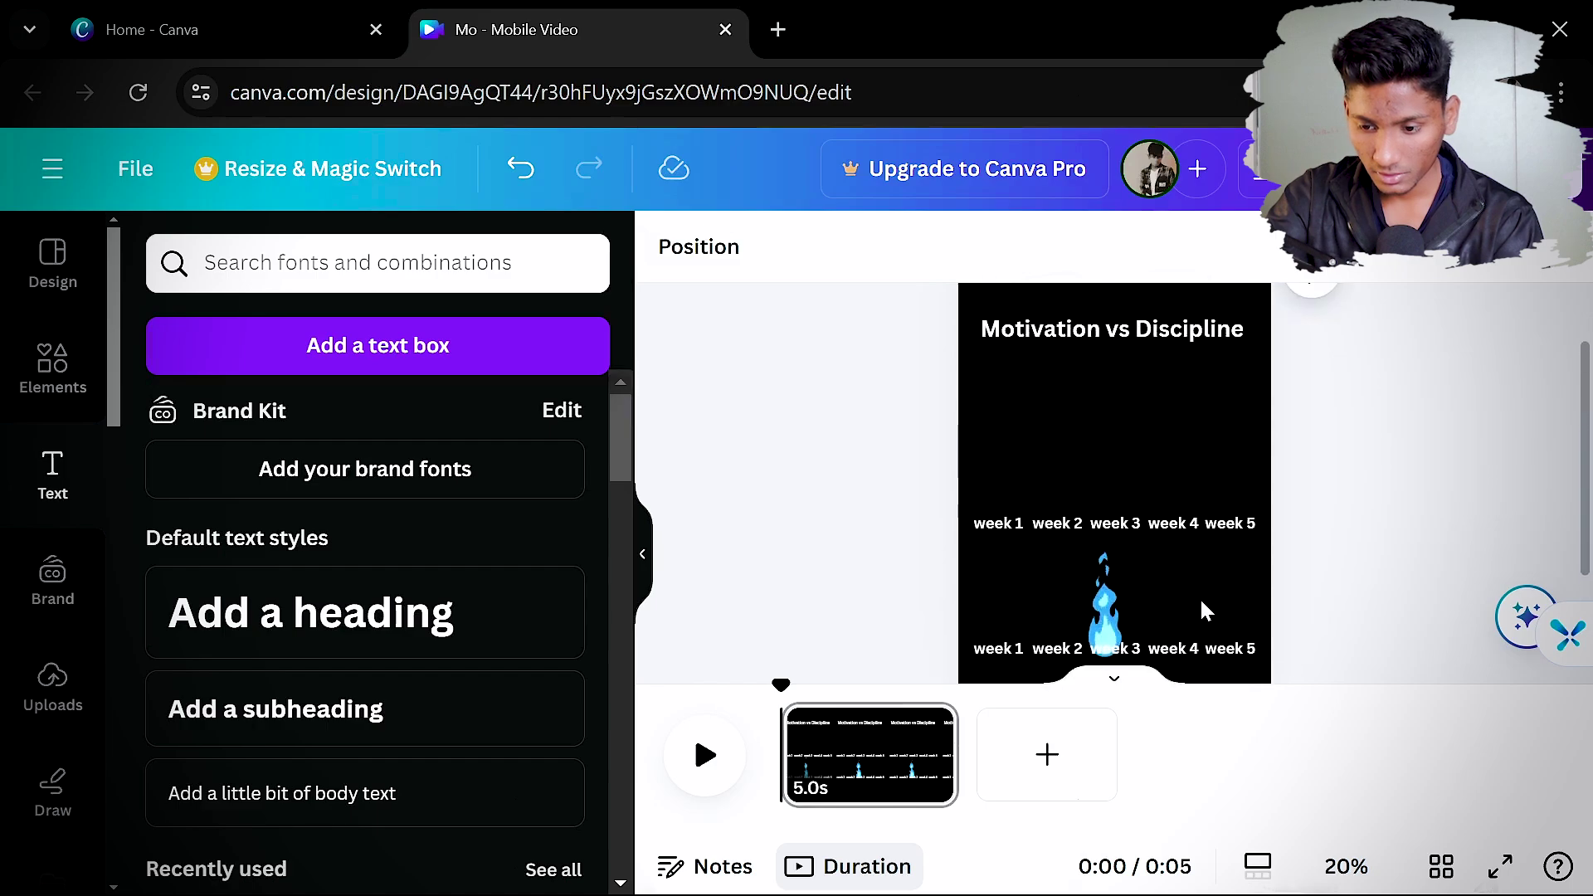
# Move the blue flame above the upper "week 1" label and make it slightly smaller
pyautogui.moveTo(1101, 639); pyautogui.dragTo(994, 493)
pyautogui.moveTo(1002, 388); pyautogui.dragTo(999, 463)
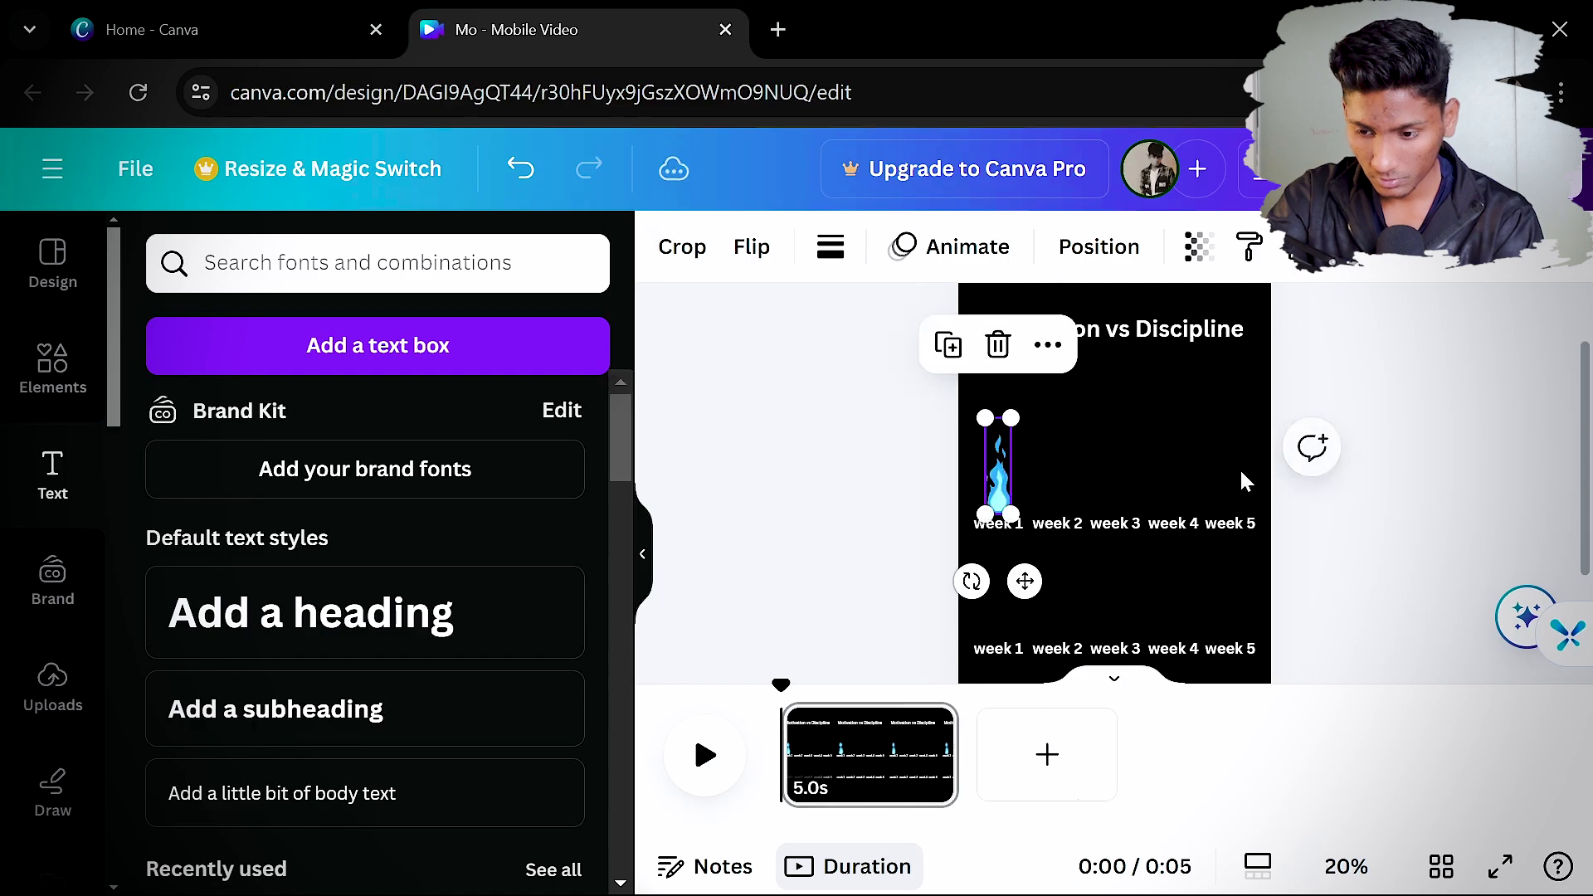
pyautogui.click(1384, 524)
pyautogui.scroll(1, 693, 445)
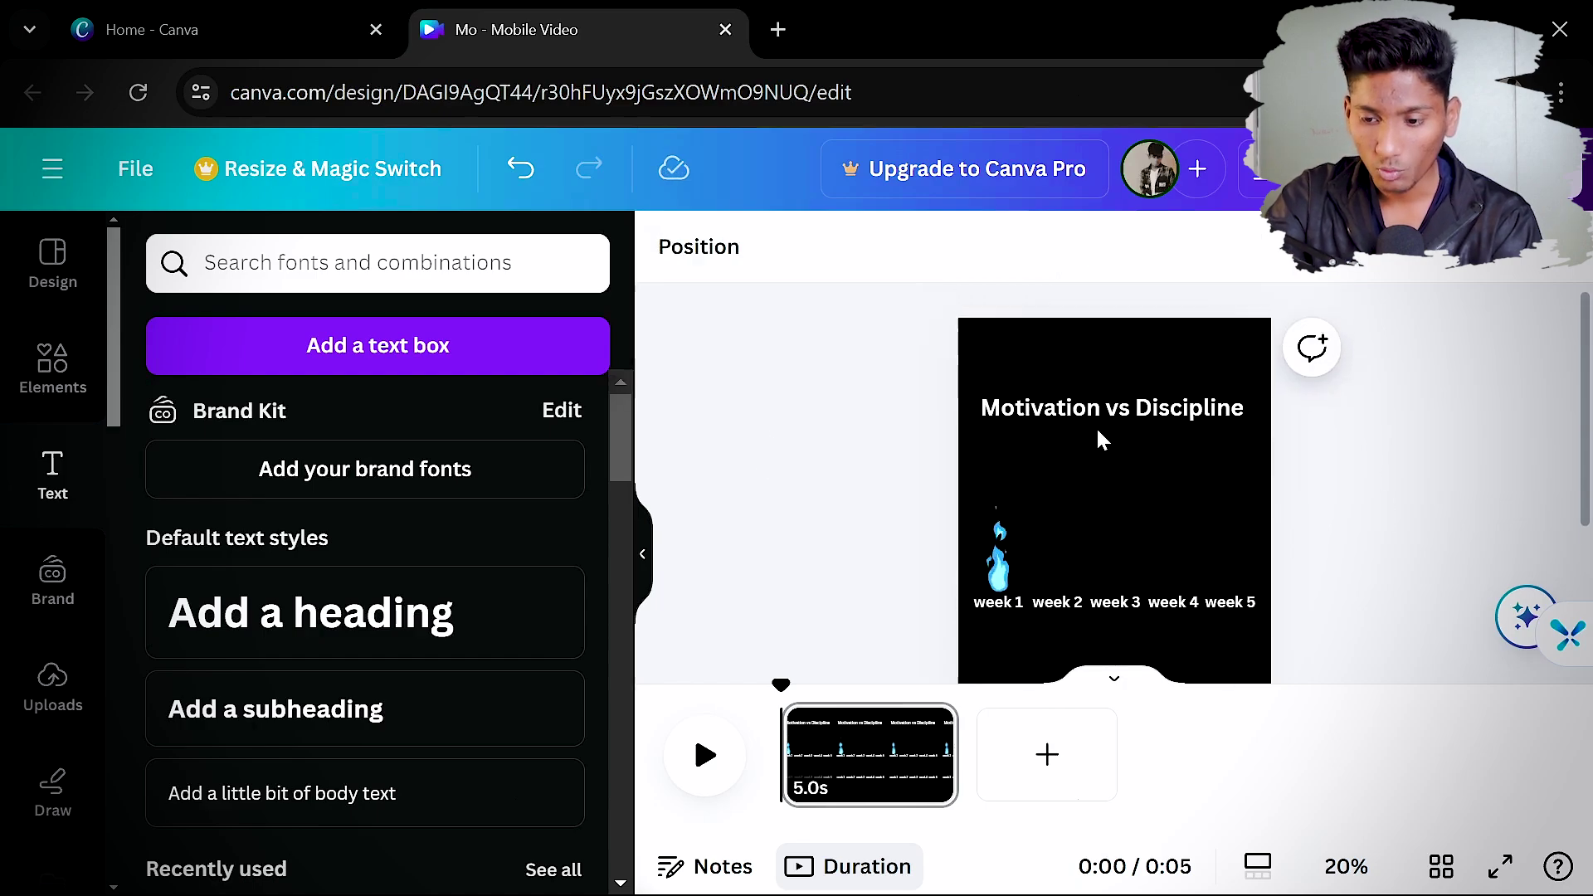
# Duplicate the title, change the copy to "Motivation" and centre it between the title and the upper week row
pyautogui.click(1063, 410)
pyautogui.click(1065, 410)
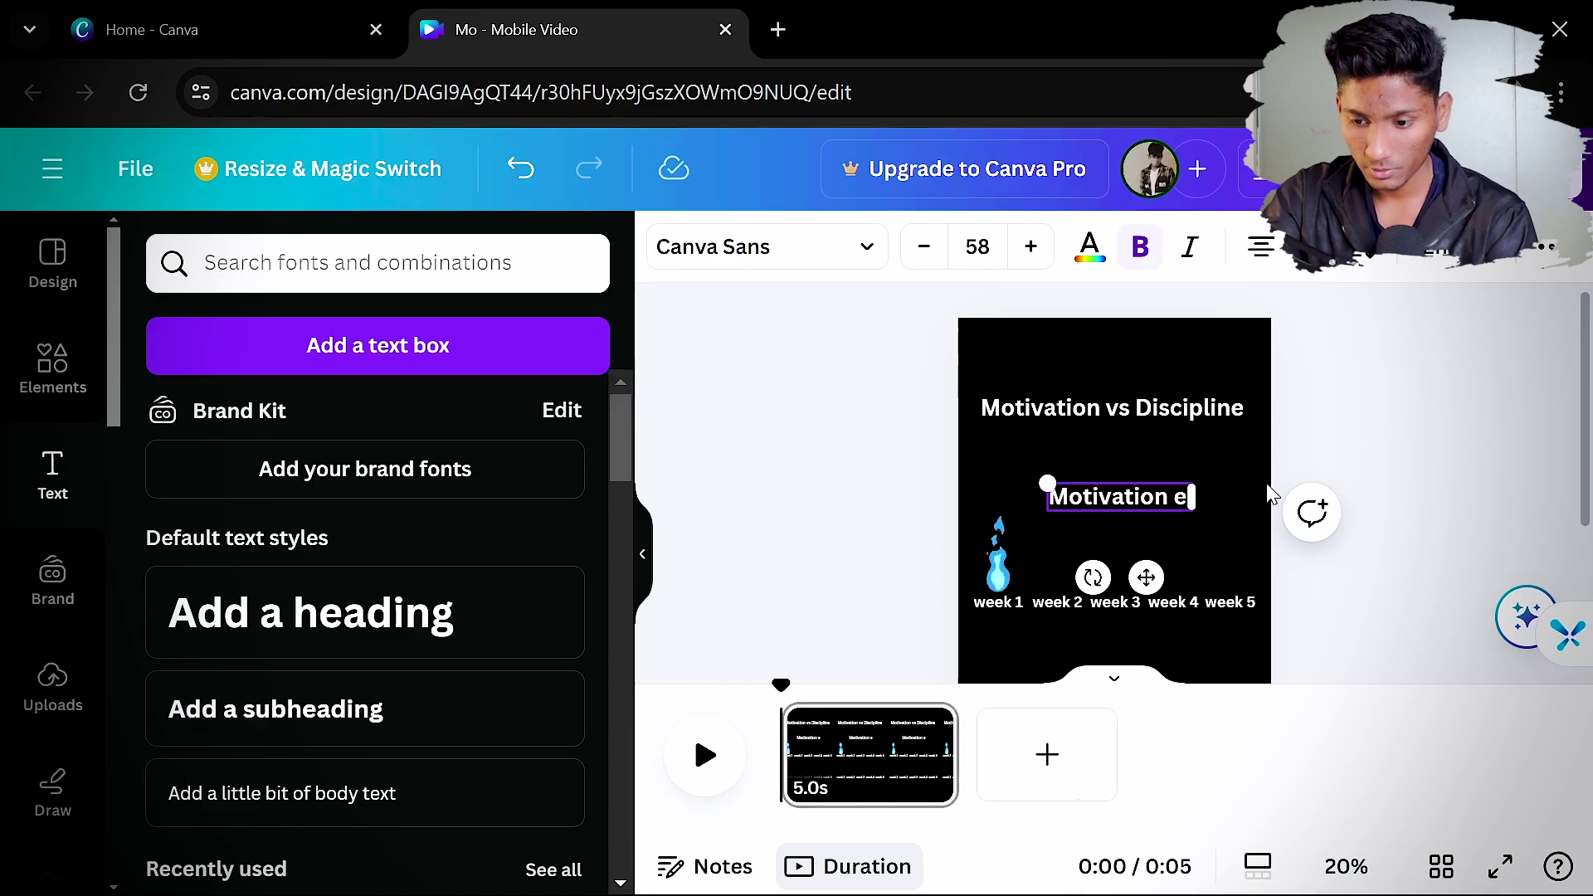
pyautogui.press('BackSpace')
pyautogui.press('BackSpace')
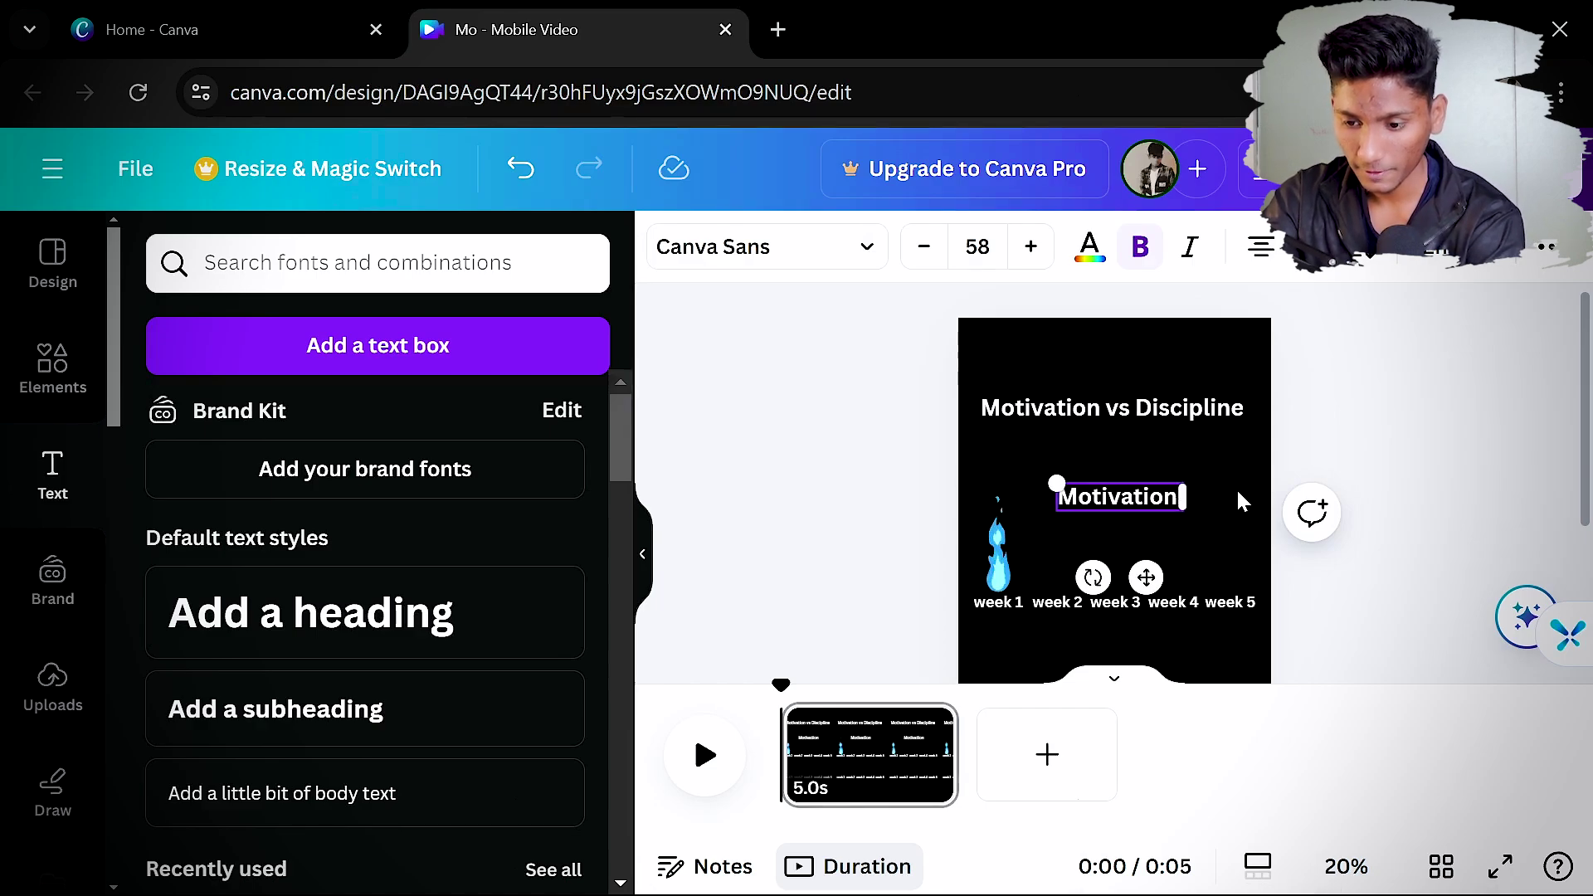
pyautogui.moveTo(1126, 488); pyautogui.dragTo(1125, 476)
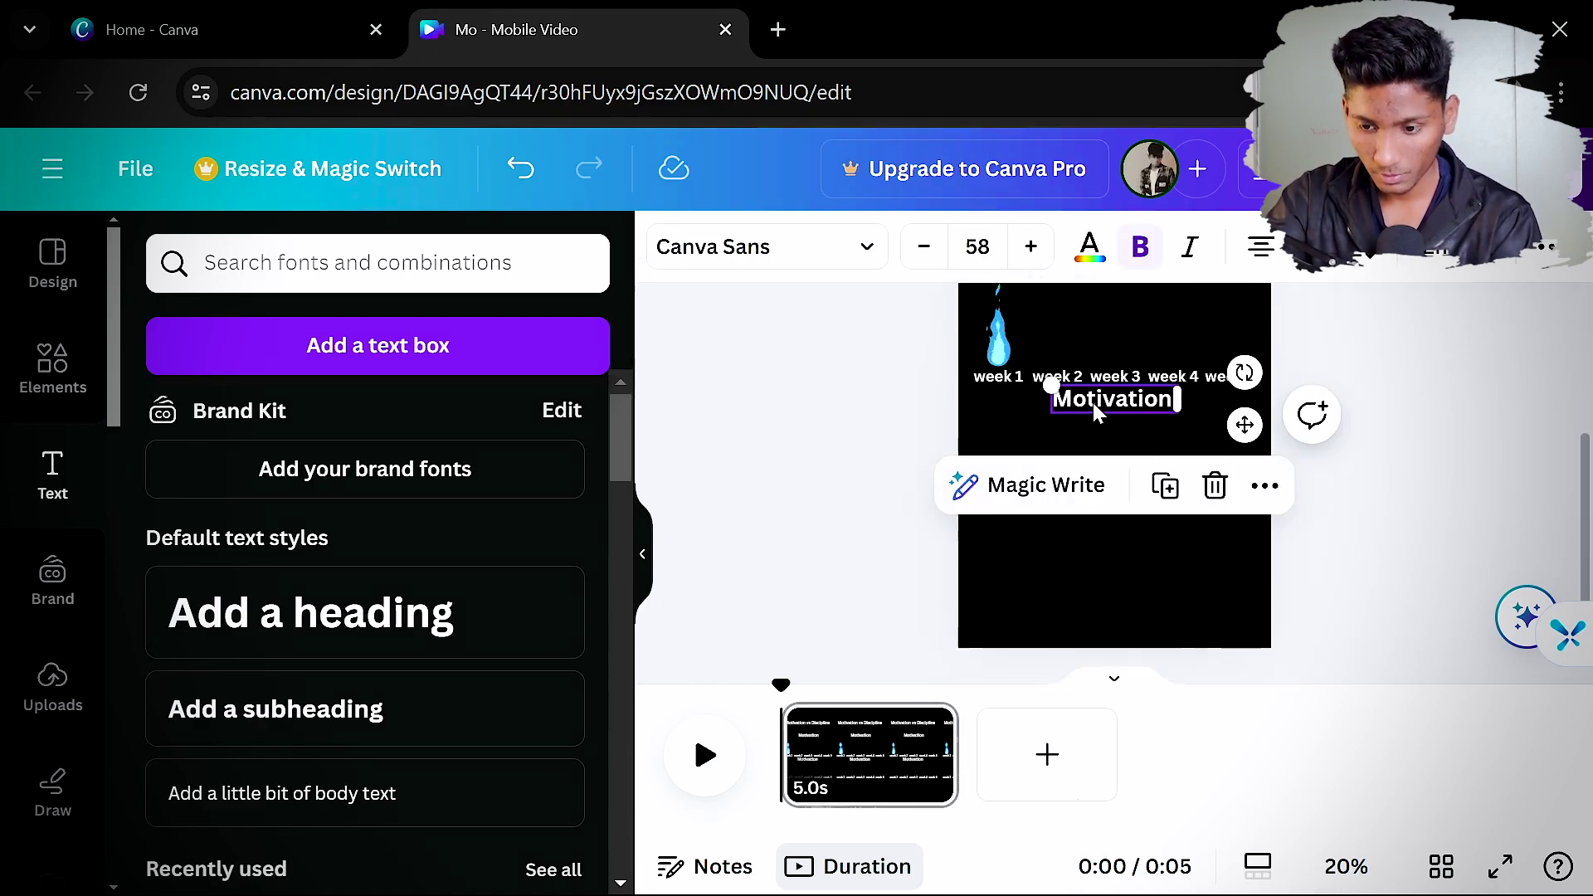
# Duplicate the "Motivation" heading, place the copy between the two week rows and change it to "Discipline"
pyautogui.moveTo(1093, 402)
pyautogui.mouseDown()
pyautogui.moveTo(1099, 449)
pyautogui.moveTo(1114, 383)
pyautogui.mouseUp()
pyautogui.doubleClick(1097, 426)
pyautogui.press('BackSpace')
pyautogui.write('Discipline')
pyautogui.click(1312, 437)
pyautogui.press('Escape')
# Raise the "Motivation" heading and the upper week row, and set the flame aside next to that heading
pyautogui.scroll(3, 1103, 432)
pyautogui.moveTo(1117, 483); pyautogui.dragTo(1114, 472)
pyautogui.moveTo(999, 556); pyautogui.dragTo(1230, 463)
pyautogui.moveTo(1242, 606); pyautogui.dragTo(1247, 574)
pyautogui.scroll(-2, 1105, 538)
pyautogui.scroll(-1, 1104, 538)
# Centre the "Discipline" heading between the week rows and align the lower week row with the upper one
pyautogui.moveTo(1114, 421); pyautogui.dragTo(1113, 403)
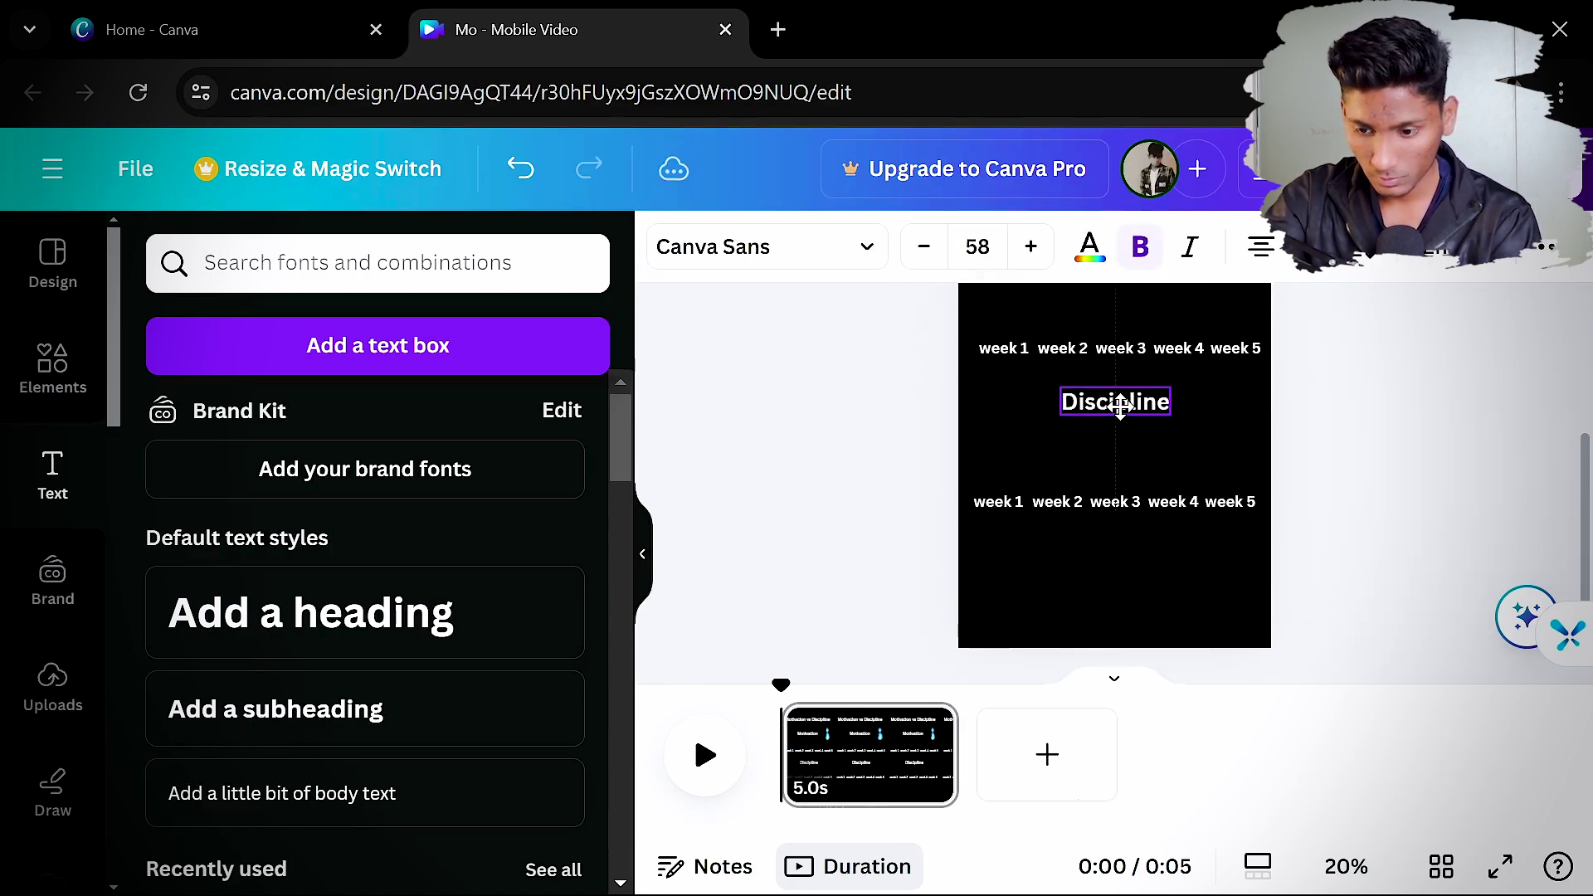
pyautogui.click(1258, 525)
pyautogui.click(1354, 523)
pyautogui.scroll(3, 1369, 523)
pyautogui.moveTo(1100, 625); pyautogui.dragTo(1100, 637)
pyautogui.scroll(-3, 1101, 635)
pyautogui.click(1220, 521)
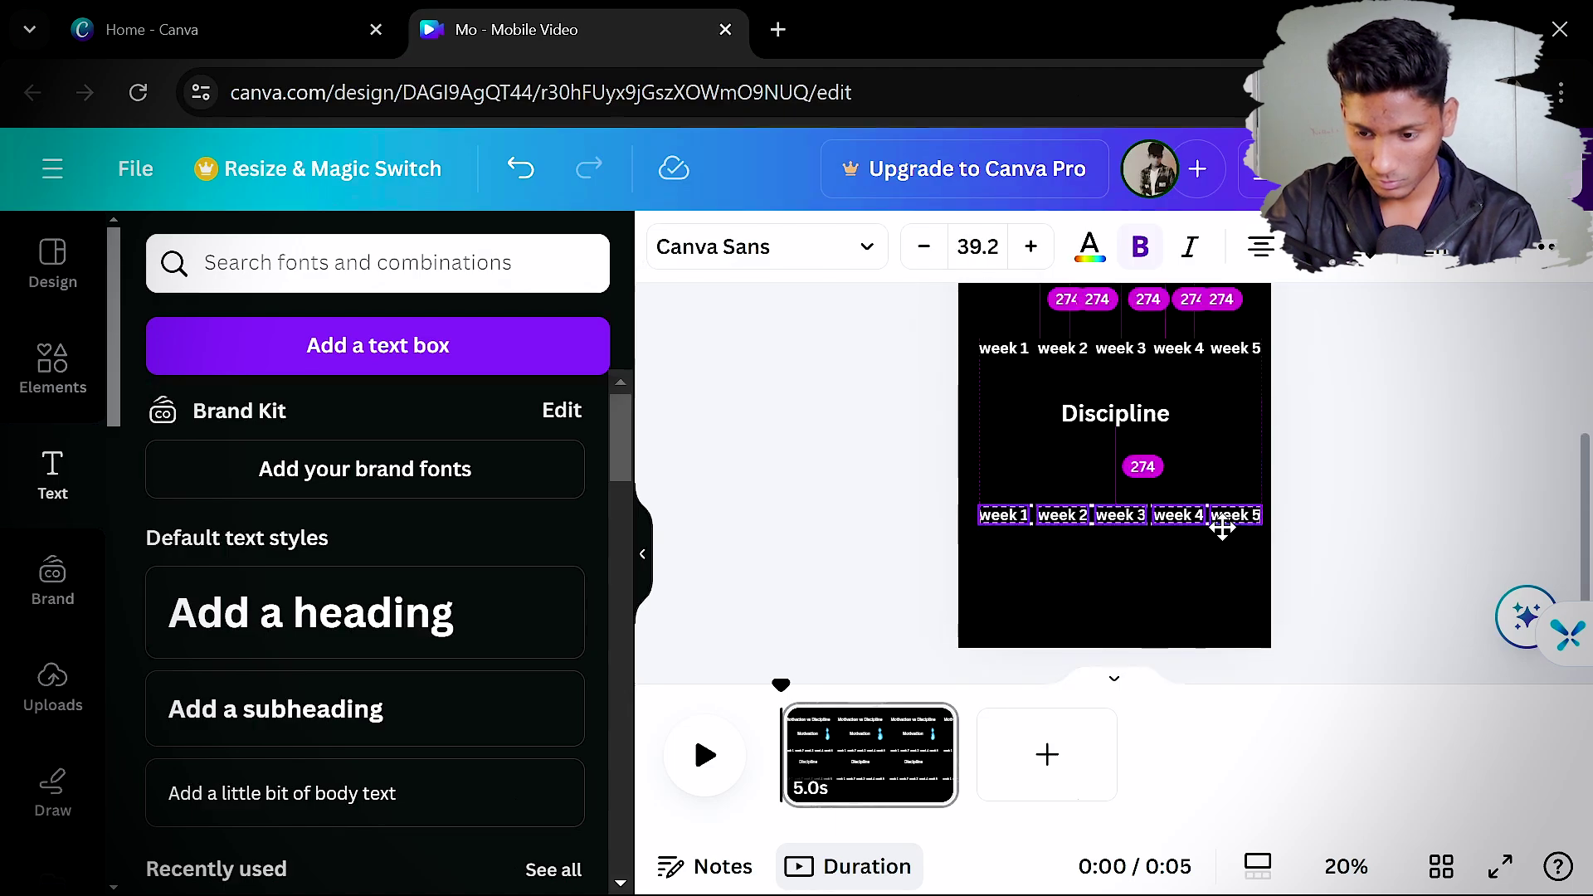
pyautogui.click(1156, 508)
pyautogui.scroll(2, 1156, 508)
pyautogui.click(1218, 510)
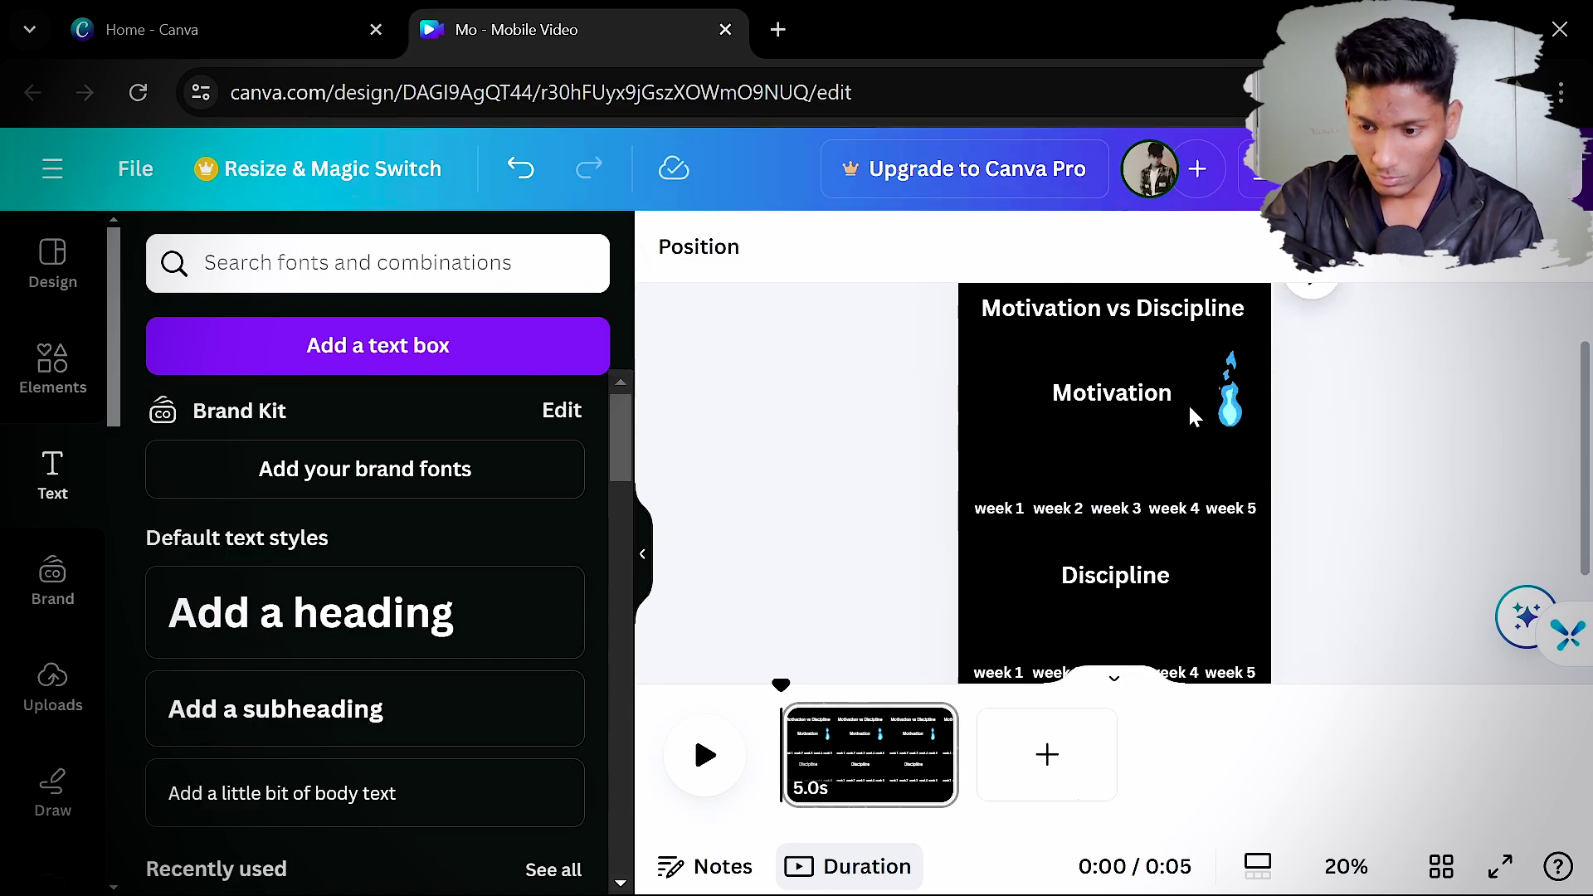
# Move the flame back above the upper "week 1" label and enlarge it slightly
pyautogui.click(1230, 390)
pyautogui.moveTo(1230, 390); pyautogui.dragTo(997, 468)
pyautogui.moveTo(1011, 392); pyautogui.dragTo(1014, 379)
pyautogui.moveTo(1001, 454); pyautogui.dragTo(1001, 464)
pyautogui.click(1130, 468)
pyautogui.click(994, 463)
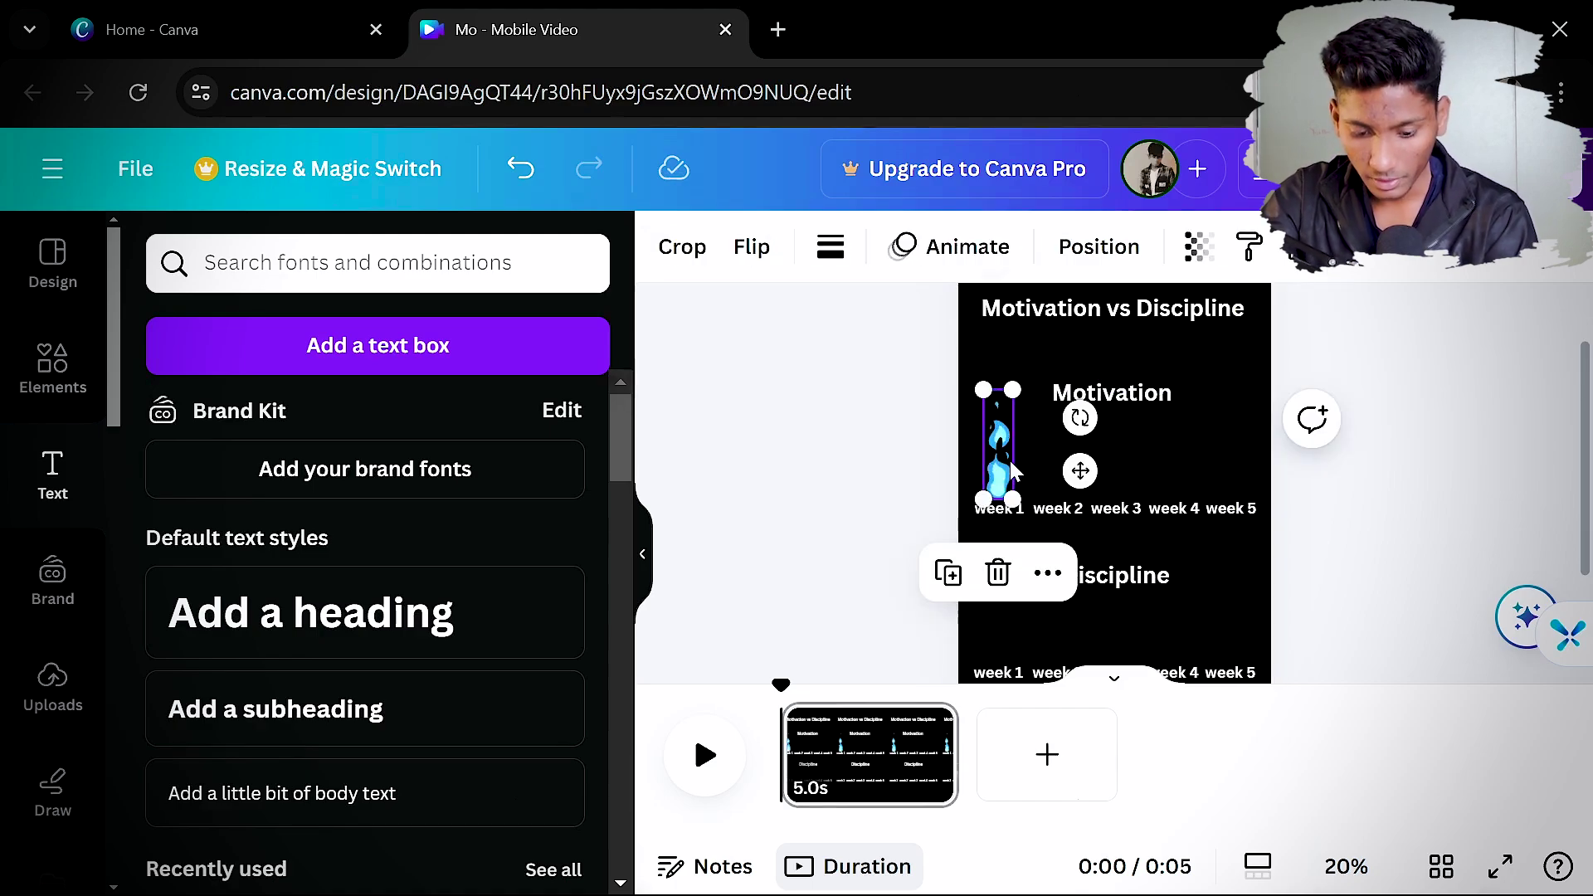
# Duplicate the flame, place the copy above the upper "week 2" label and make it slightly smaller
pyautogui.hotkey('ctrl', 'd')
pyautogui.moveTo(1000, 466); pyautogui.dragTo(1056, 459)
pyautogui.moveTo(1046, 387); pyautogui.dragTo(1078, 408)
pyautogui.click(1038, 466)
pyautogui.click(1051, 464)
# Place progressively smaller copies of the flame above the upper "week 3", "week 4" and "week 5" labels
pyautogui.hotkey('ctrl', 'd')
pyautogui.click(1059, 461)
pyautogui.click(1117, 470)
pyautogui.hotkey('ctrl', 'd')
pyautogui.moveTo(1120, 470); pyautogui.dragTo(1168, 457)
pyautogui.moveTo(1178, 419); pyautogui.dragTo(1175, 427)
pyautogui.moveTo(1167, 462); pyautogui.dragTo(1227, 473)
pyautogui.hotkey('ctrl', 'd')
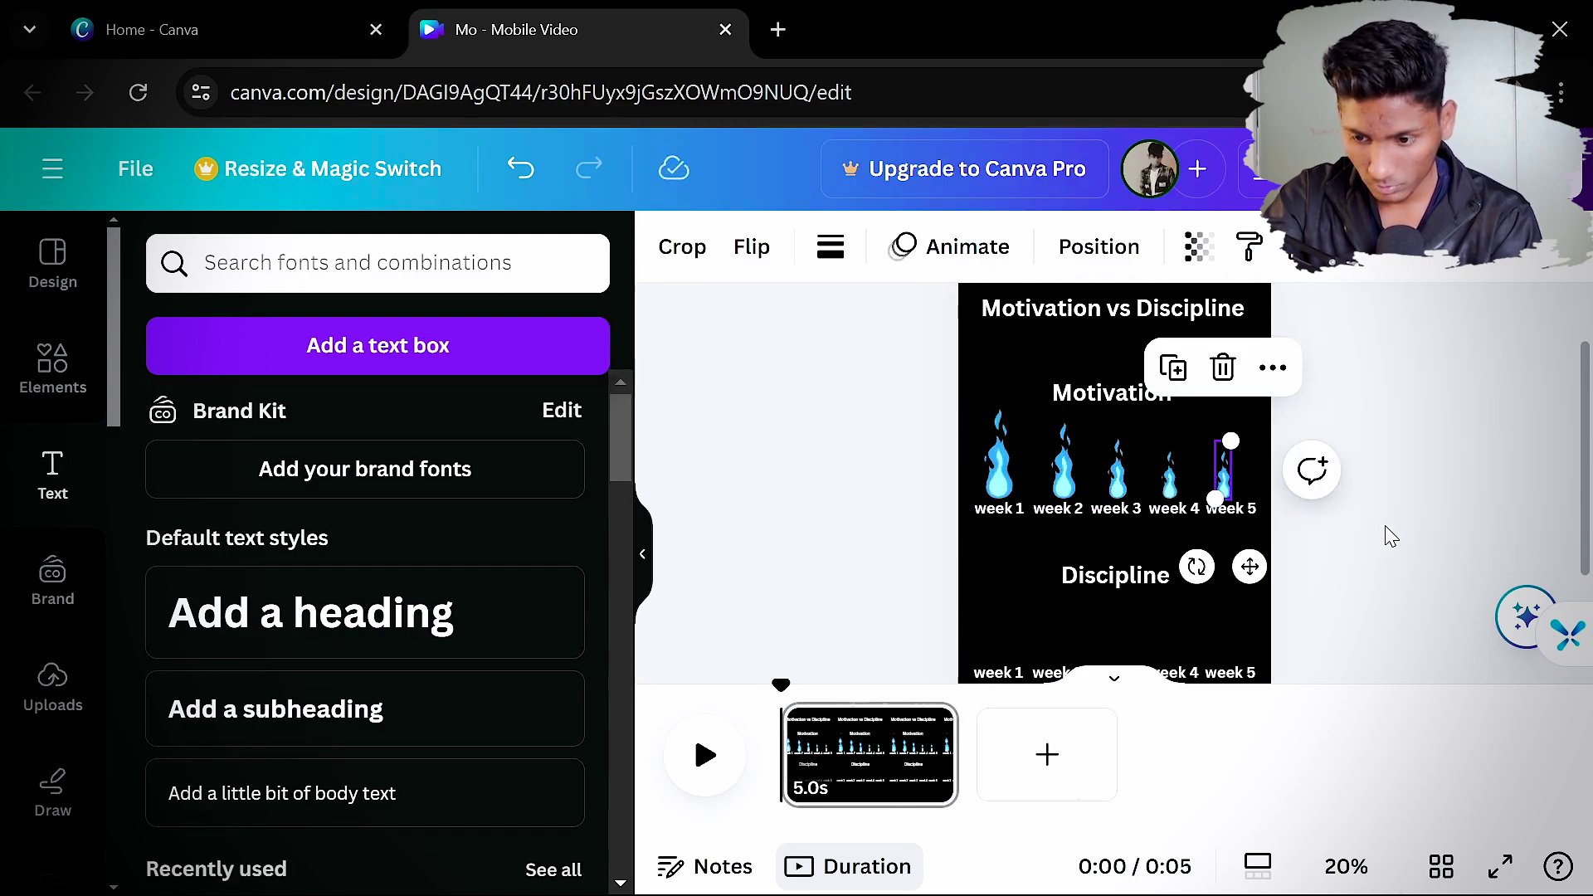
# Scale the upper flames and week labels down slightly together and position them lower under the "Motivation" heading
pyautogui.click(973, 445)
pyautogui.moveTo(965, 460); pyautogui.dragTo(1237, 519)
pyautogui.moveTo(1138, 491); pyautogui.dragTo(1138, 508)
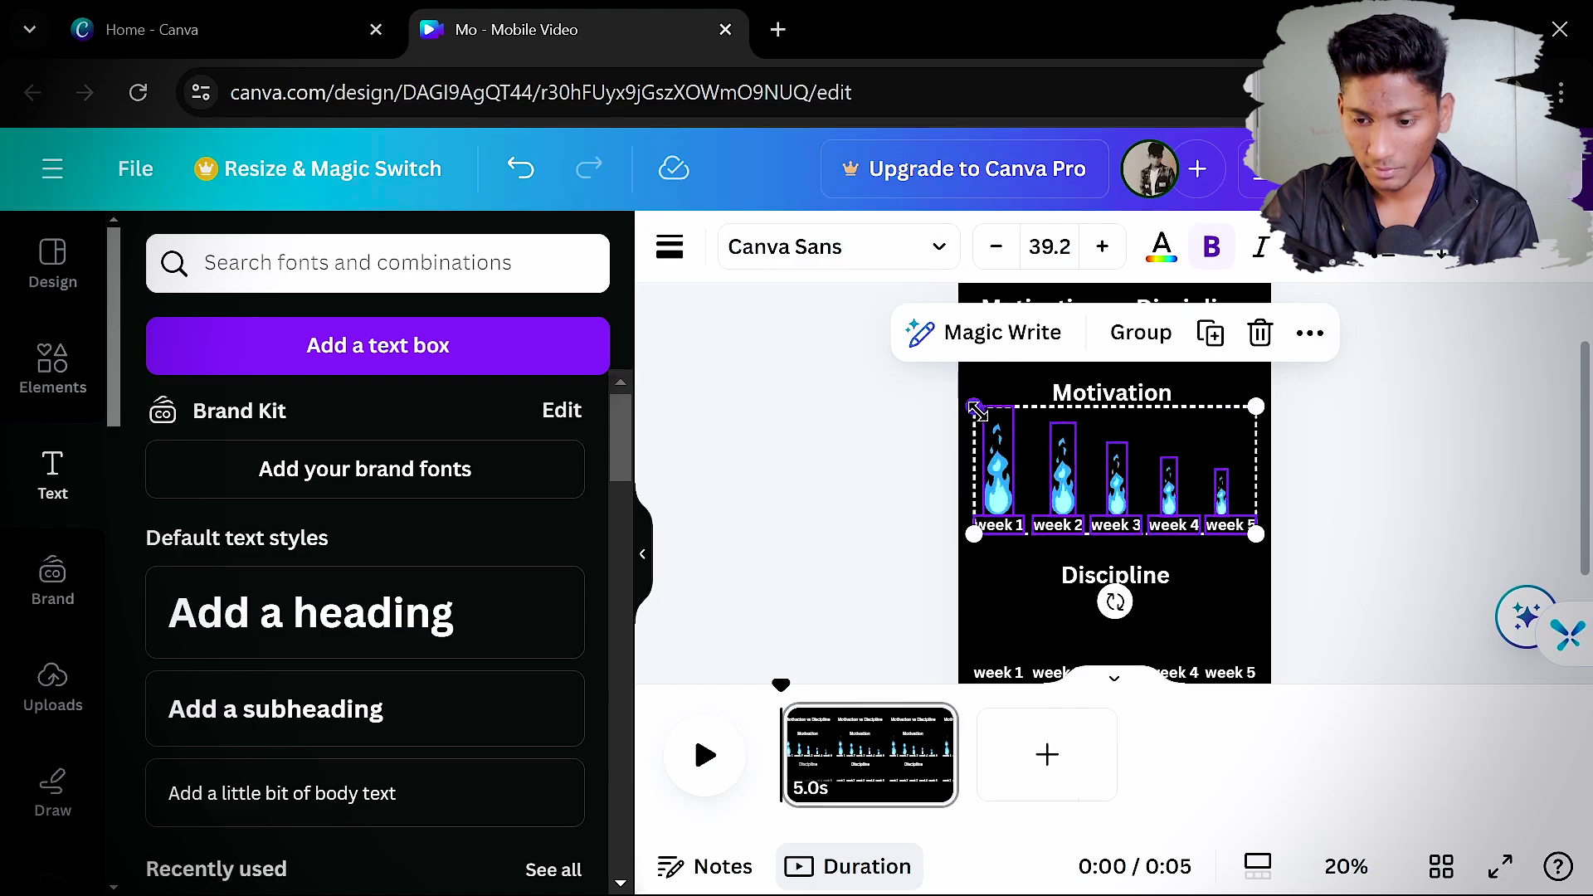
pyautogui.moveTo(976, 410); pyautogui.dragTo(988, 417)
pyautogui.moveTo(1095, 466); pyautogui.dragTo(1097, 482)
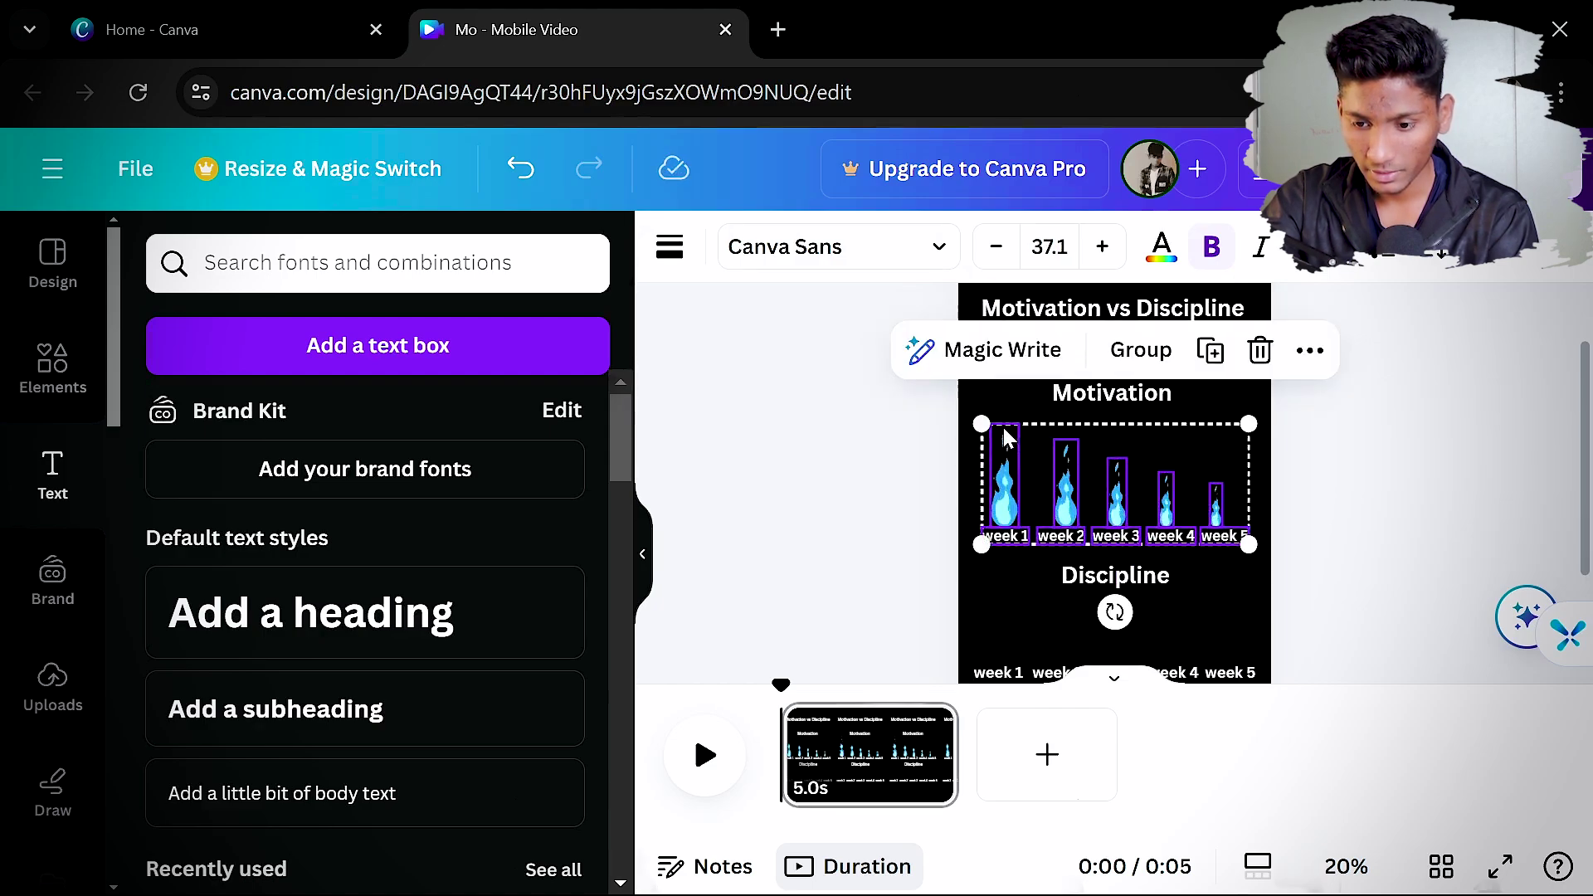
pyautogui.moveTo(980, 423); pyautogui.dragTo(974, 414)
pyautogui.moveTo(1078, 474); pyautogui.dragTo(1088, 473)
pyautogui.click(1416, 463)
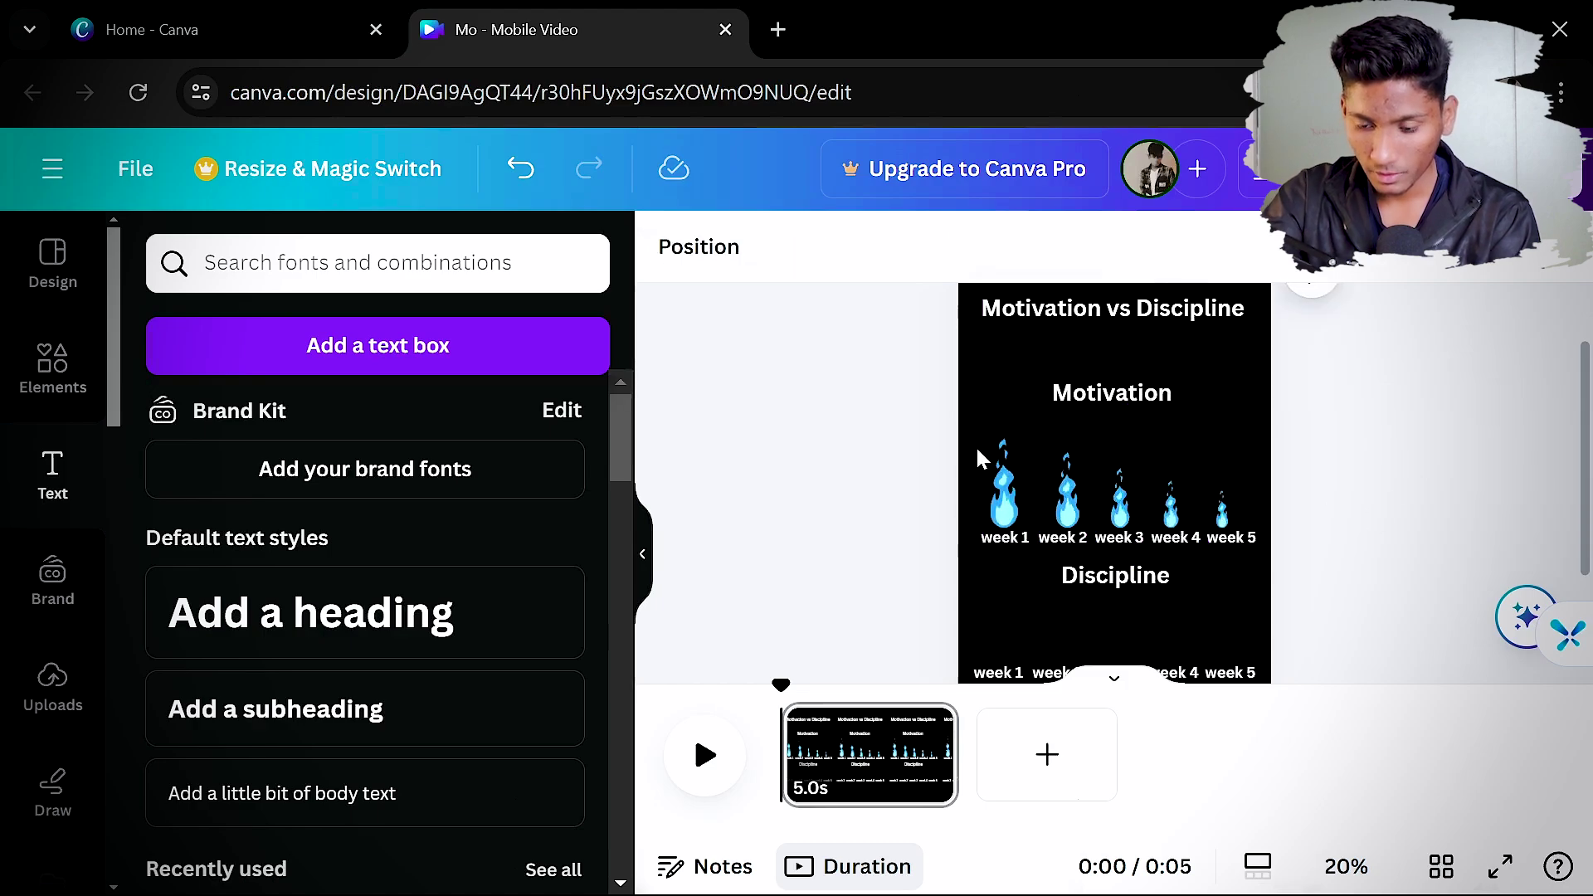
# Duplicate the five flames and place the copies above the lower week labels under "Discipline"
pyautogui.moveTo(1107, 500); pyautogui.dragTo(1281, 508)
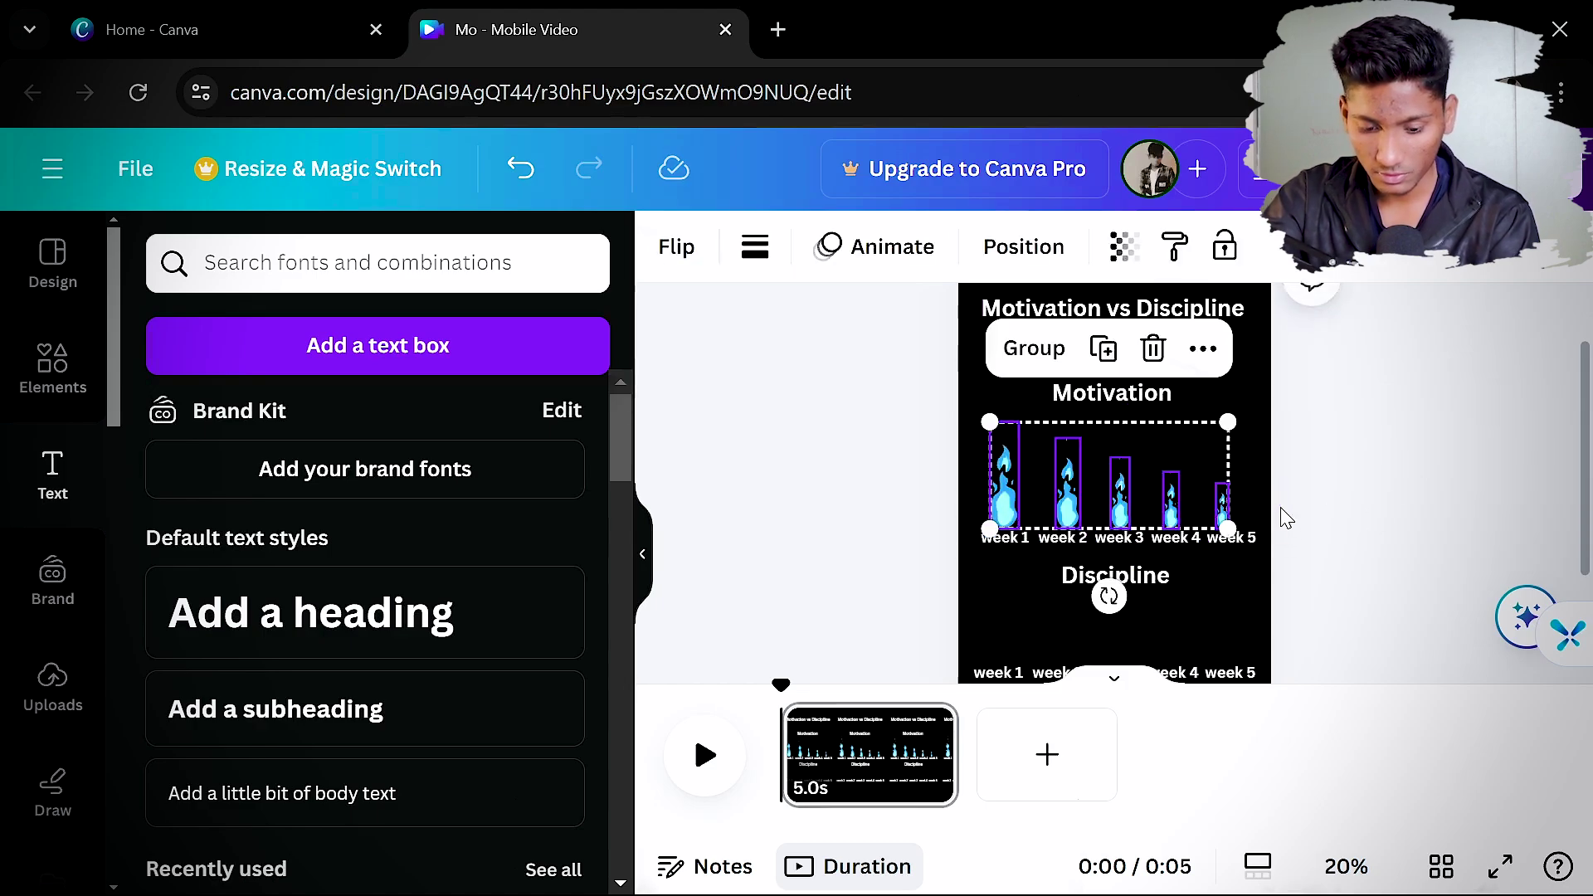
pyautogui.scroll(-3, 1295, 535)
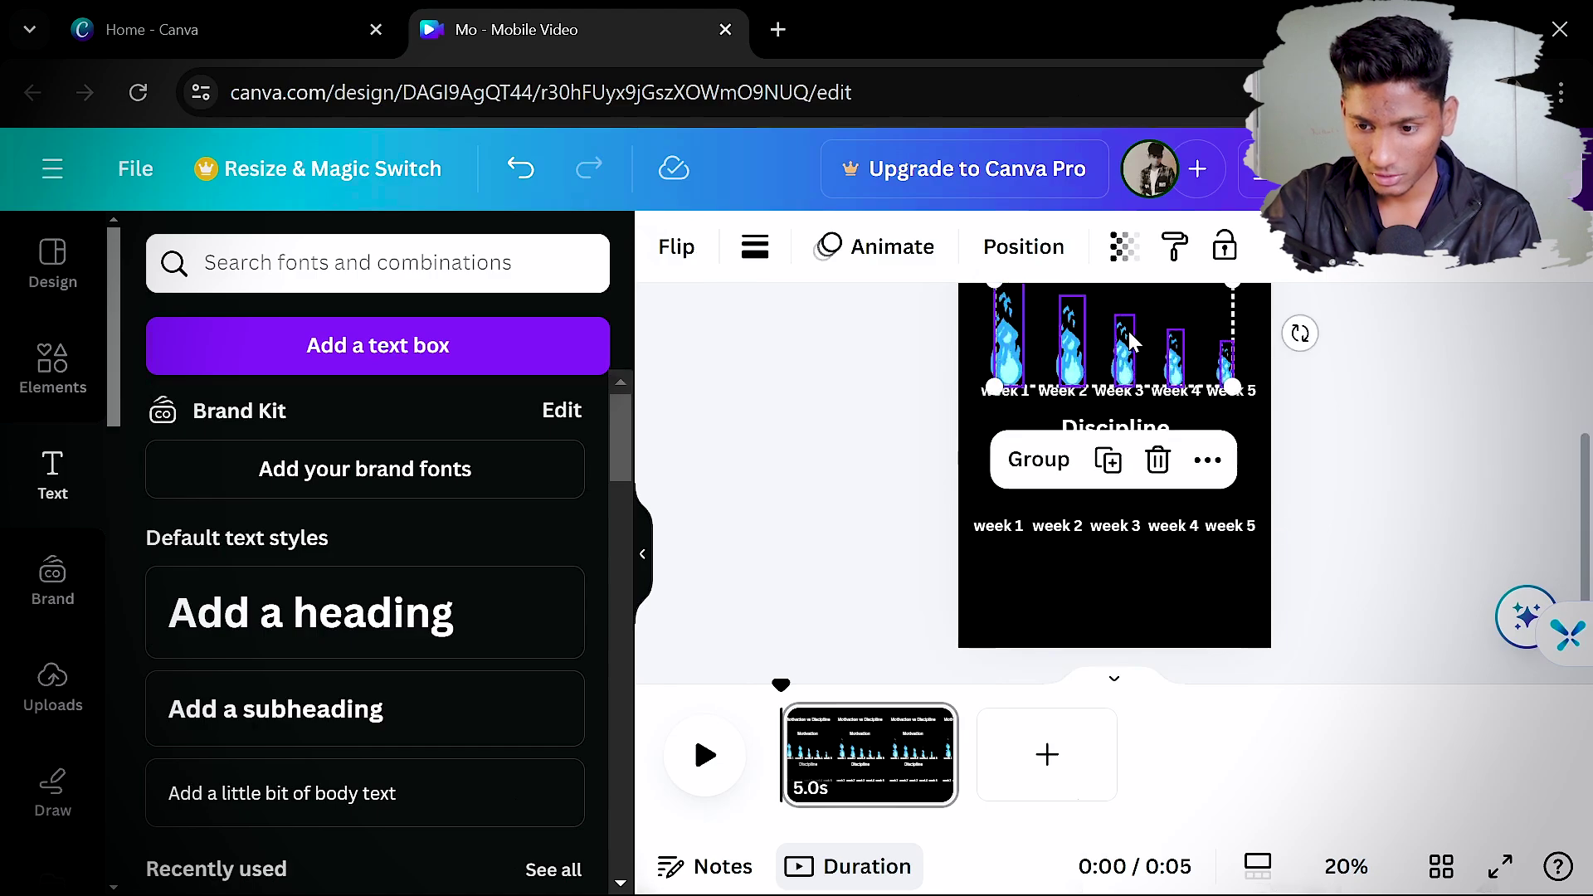
pyautogui.moveTo(1125, 331); pyautogui.dragTo(1127, 460)
pyautogui.click(1277, 482)
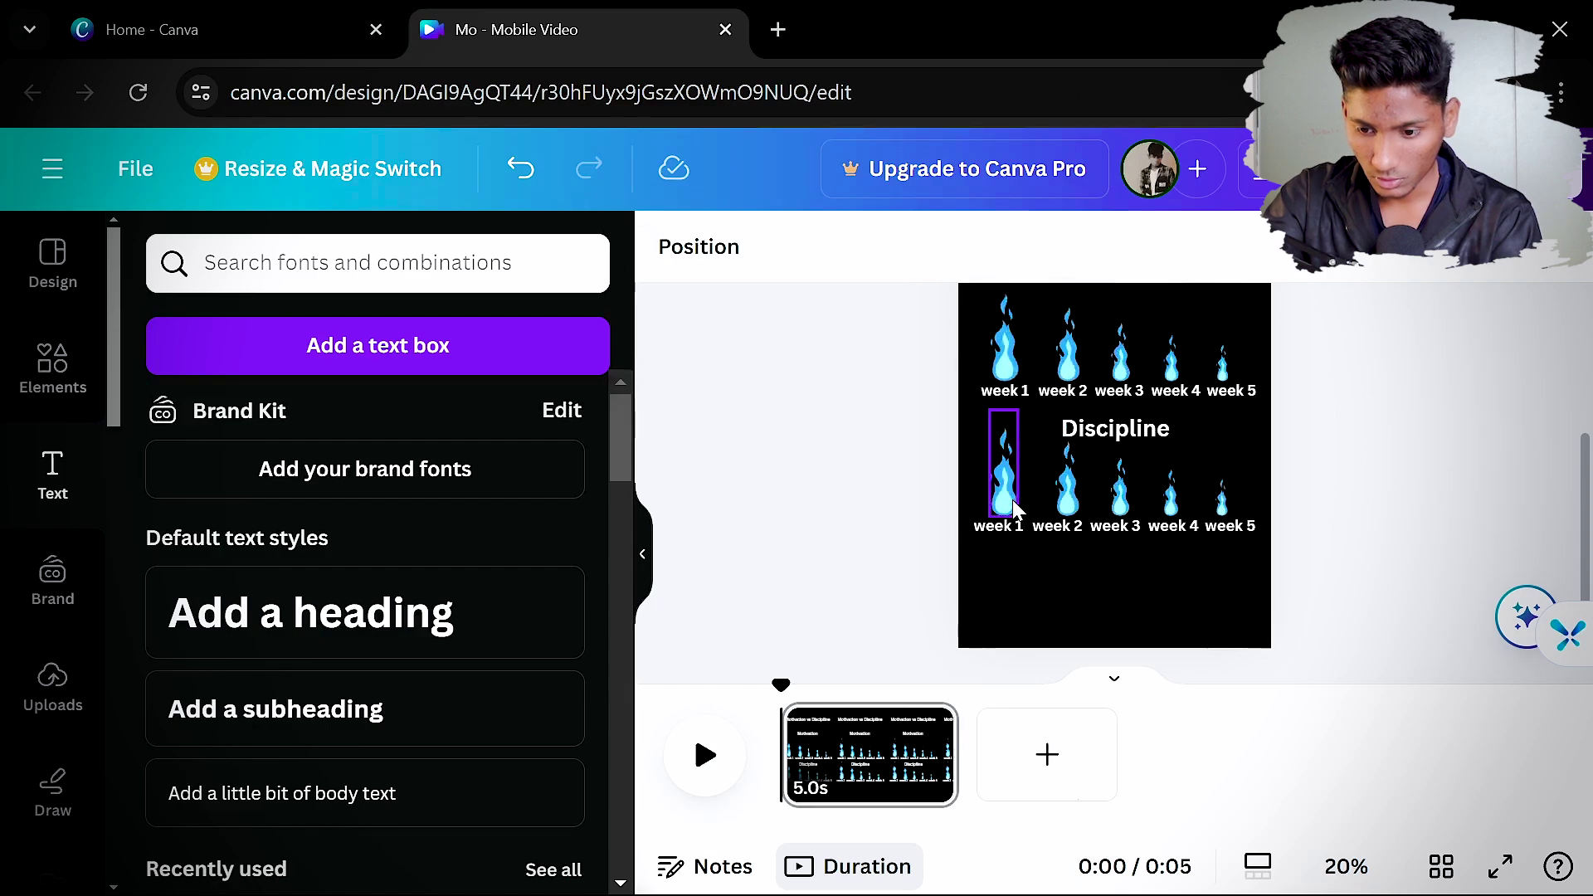
# Reverse the order of the lower flames so they grow from the smallest at week 1 to the largest at week 5
pyautogui.moveTo(1012, 500); pyautogui.dragTo(1252, 497)
pyautogui.moveTo(1069, 490); pyautogui.dragTo(1212, 434)
pyautogui.moveTo(1222, 494)
pyautogui.mouseDown()
pyautogui.moveTo(1033, 501)
pyautogui.moveTo(1227, 496)
pyautogui.mouseUp()
# Select the lower flames with their week labels and move them slightly down from the "Discipline" heading
pyautogui.moveTo(997, 501); pyautogui.dragTo(1295, 551)
pyautogui.click(1430, 498)
pyautogui.moveTo(1170, 500); pyautogui.dragTo(1170, 519)
pyautogui.click(1336, 539)
pyautogui.scroll(3, 1342, 549)
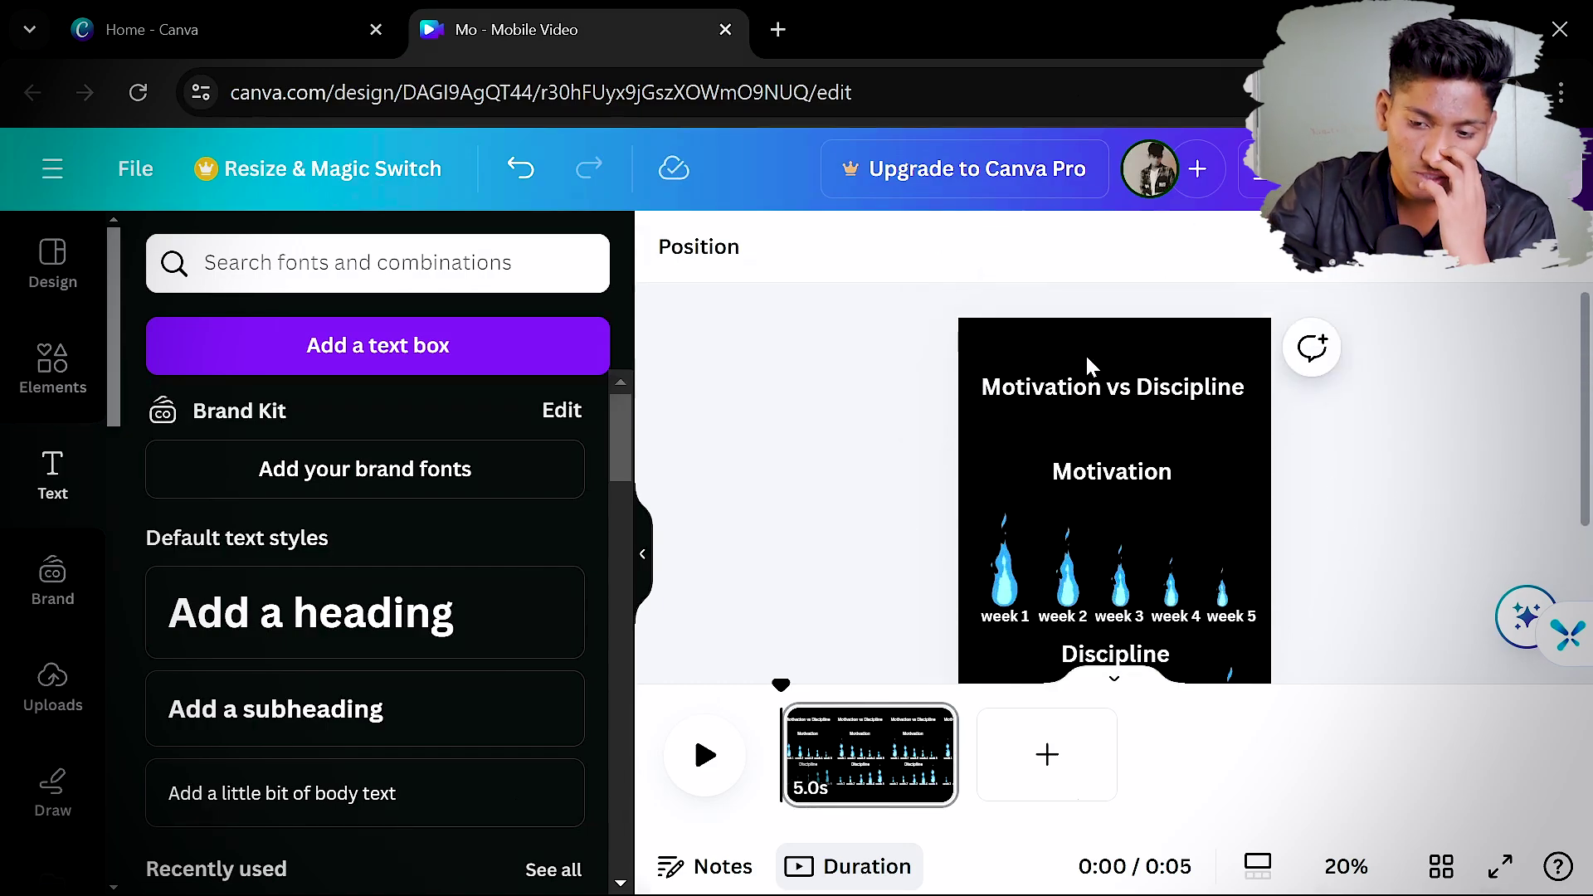
# Delete the word "vs" from the top title, keeping the gap between "Motivation" and "Discipline"
pyautogui.click(1107, 472)
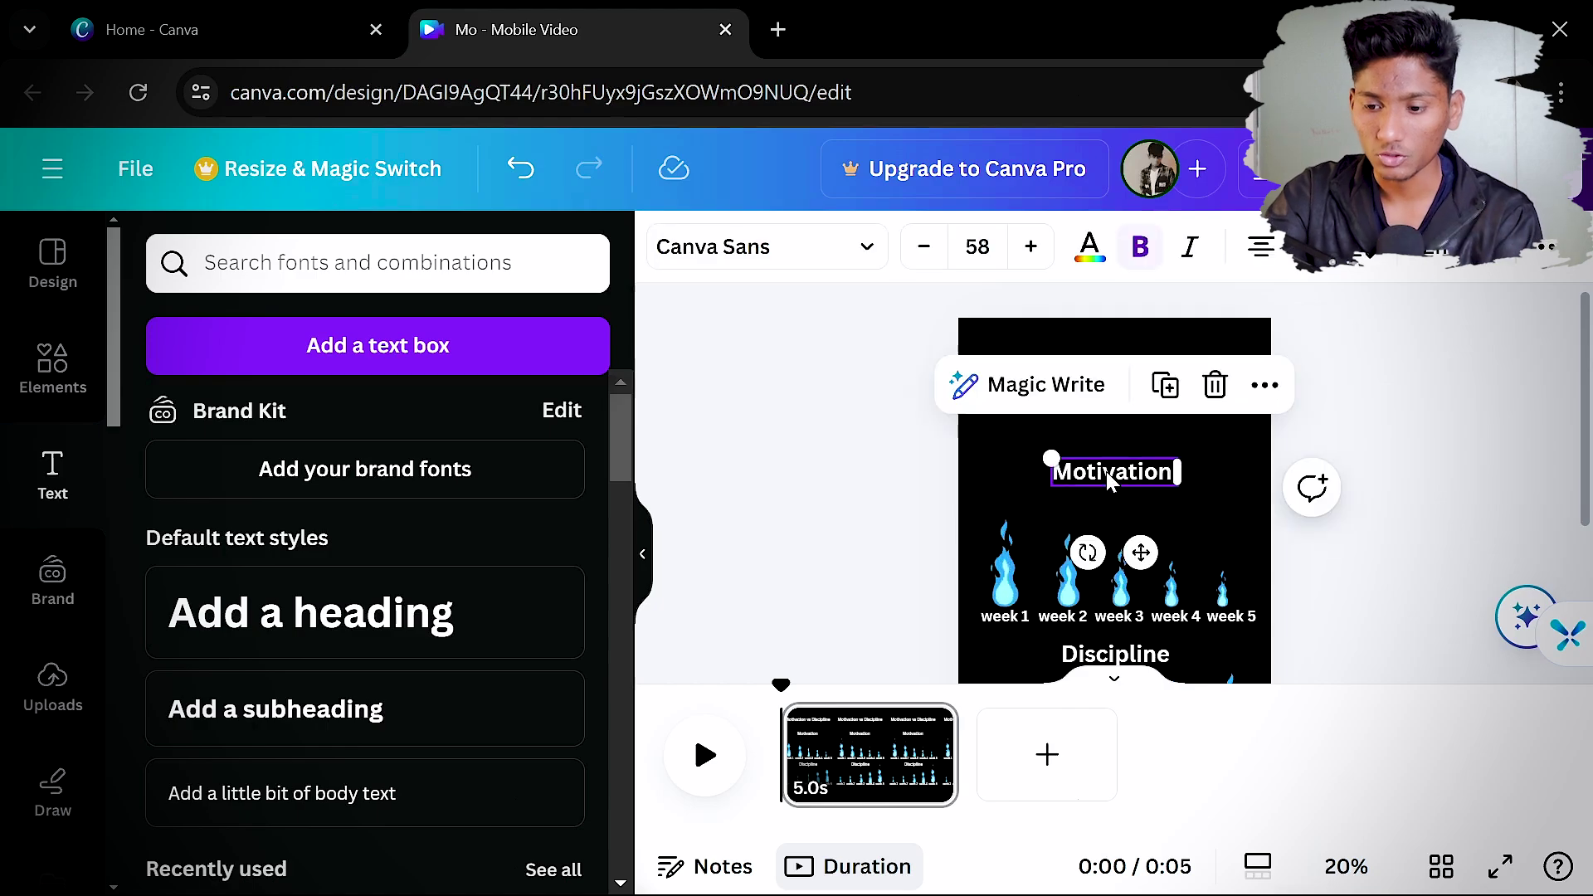
pyautogui.click(1089, 397)
pyautogui.doubleClick(1115, 387)
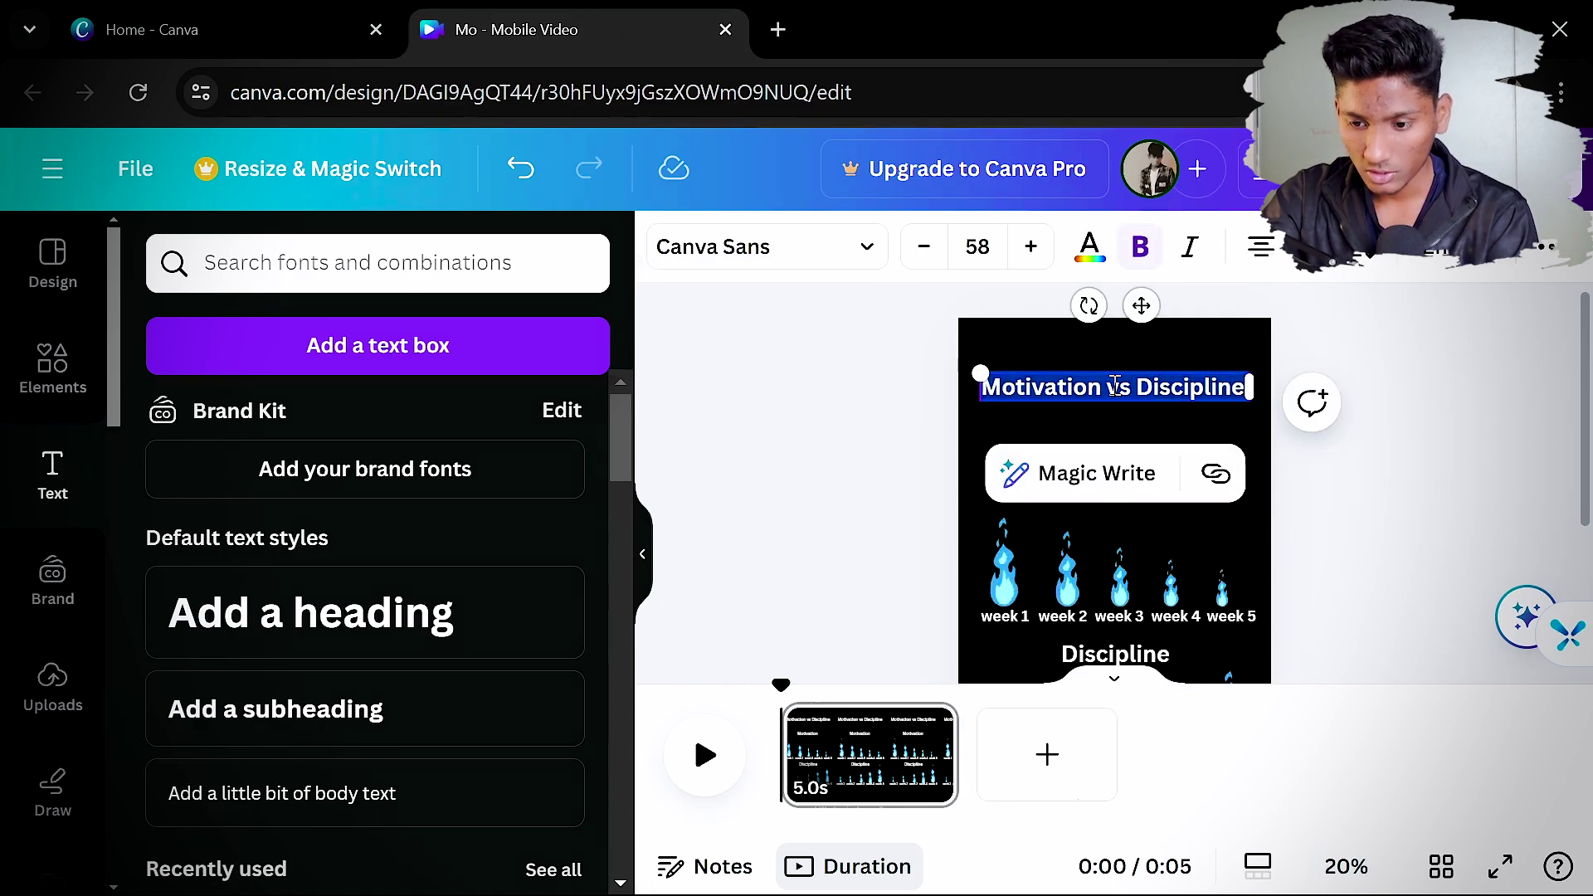
pyautogui.press('BackSpace')
pyautogui.click(1083, 425)
# Add a separate subheading reading "vs" and place it in the gap between the two title words
pyautogui.click(364, 709)
pyautogui.write('vs')
pyautogui.click(1162, 506)
pyautogui.moveTo(1115, 502); pyautogui.dragTo(1120, 392)
pyautogui.doubleClick(1125, 386)
pyautogui.click(1178, 445)
pyautogui.click(1125, 396)
# Select the title together with its separate "vs" text and move both slightly down
pyautogui.moveTo(979, 330); pyautogui.dragTo(1248, 436)
pyautogui.moveTo(1195, 389); pyautogui.dragTo(1196, 400)
pyautogui.click(1199, 423)
pyautogui.click(1116, 398)
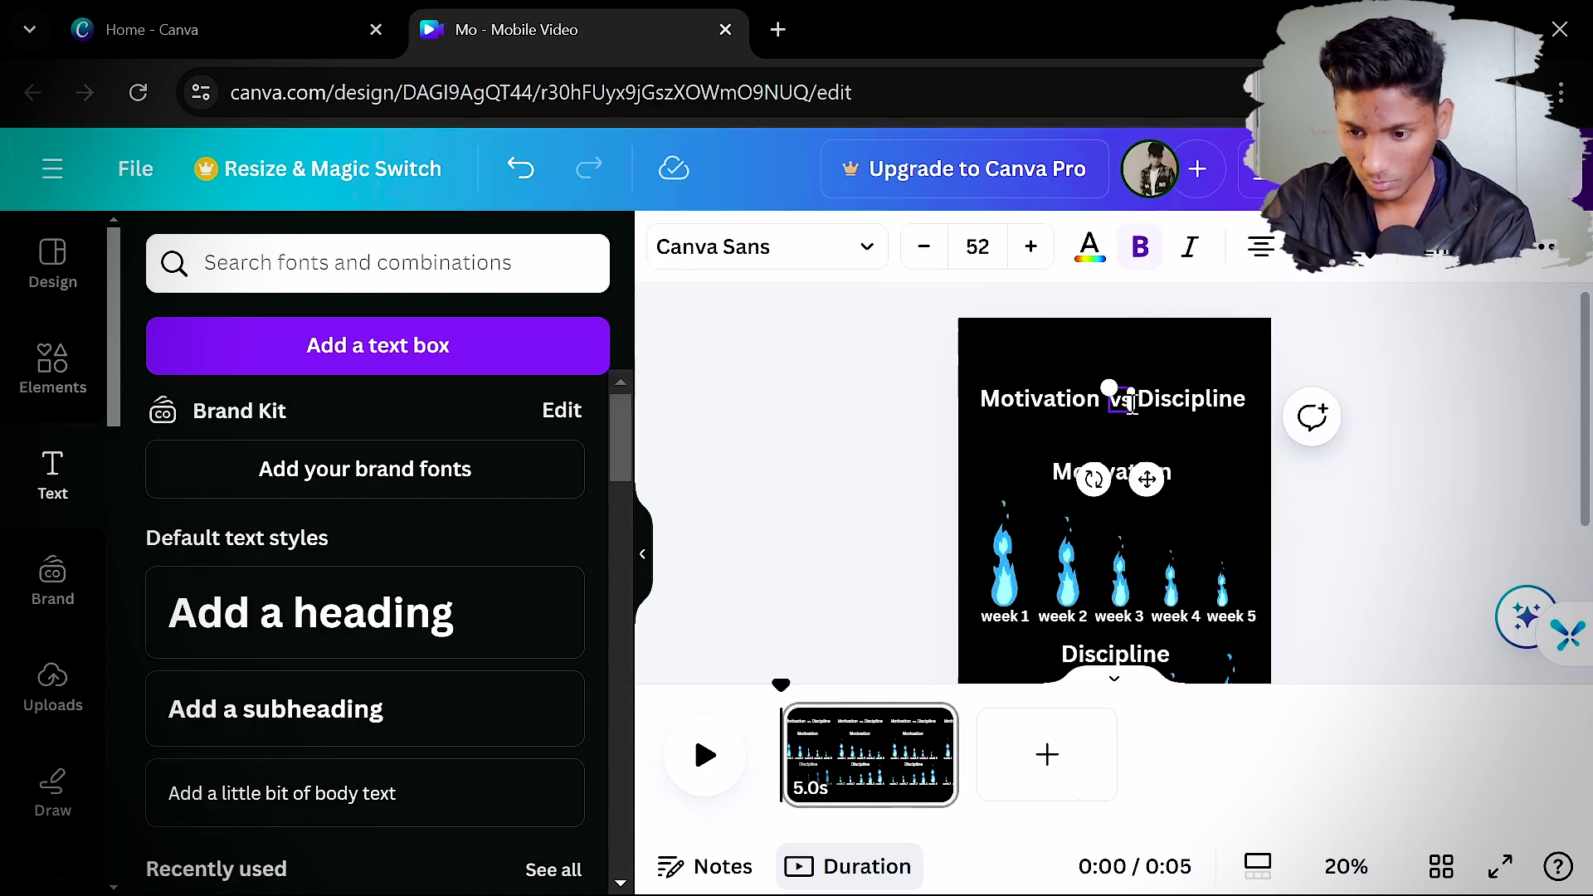
pyautogui.click(1155, 441)
# Change the "Motivation Discipline" title to a thin serif font and nudge "vs" to the centre of its gap
pyautogui.click(1027, 395)
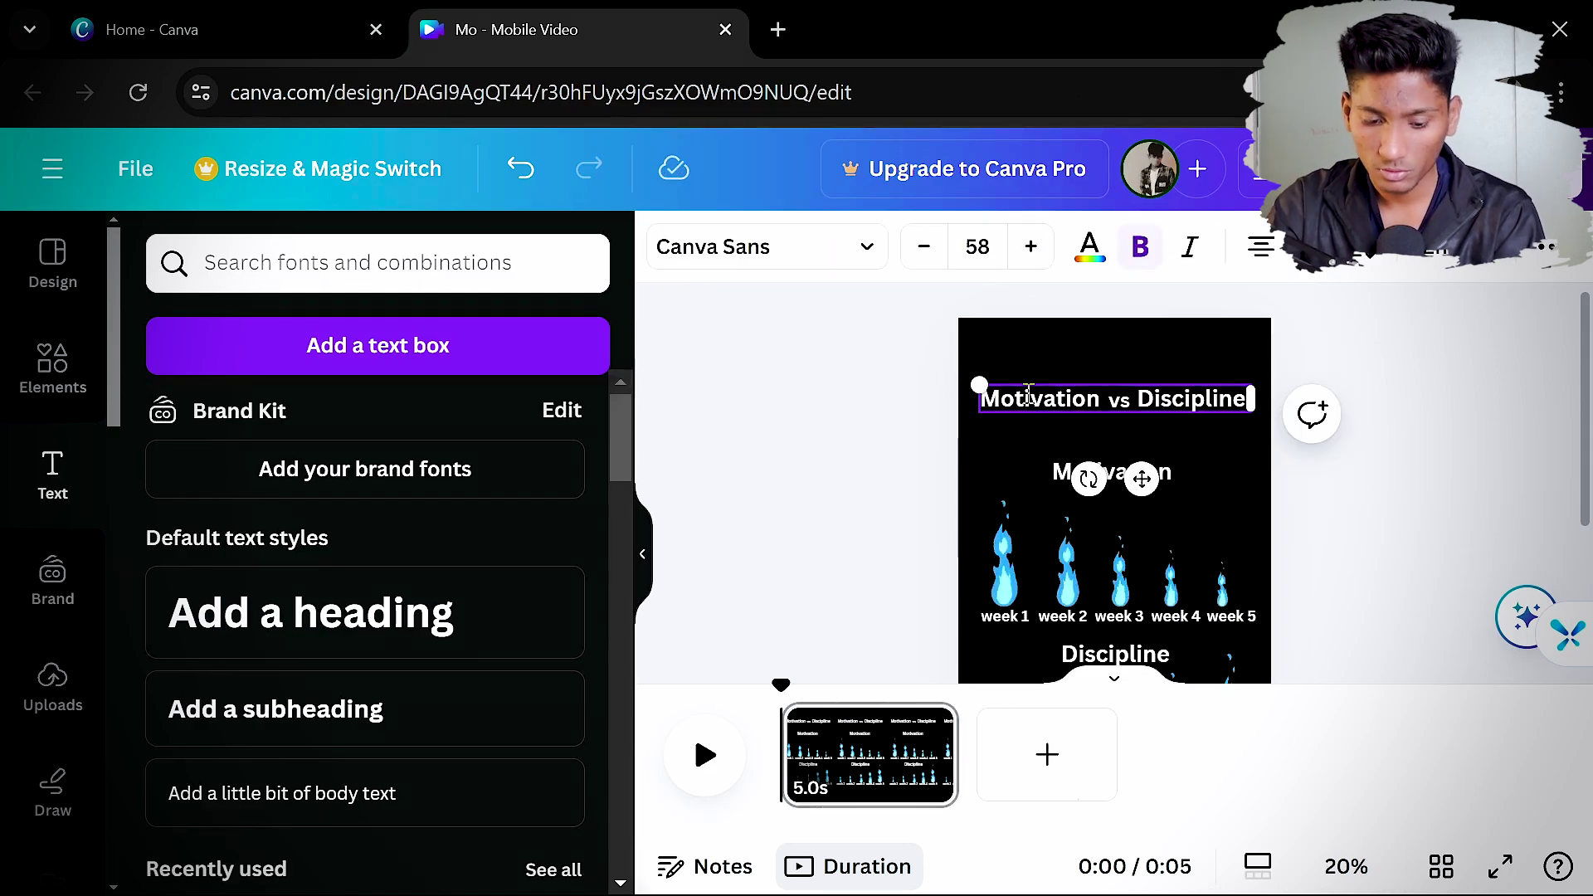
pyautogui.click(1028, 395)
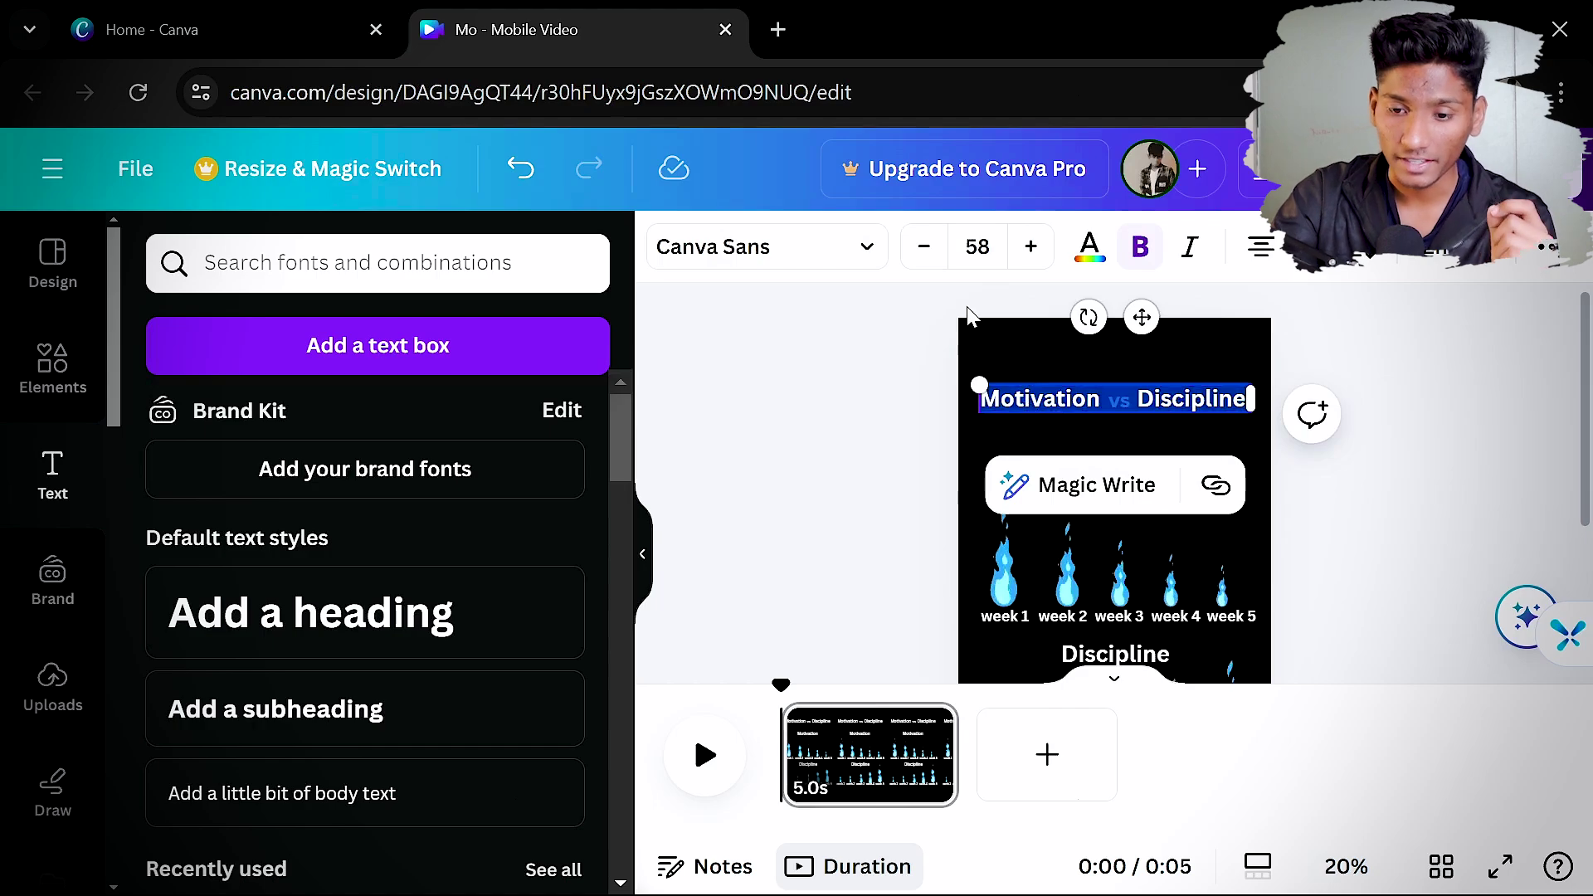
pyautogui.click(769, 263)
pyautogui.scroll(-5, 404, 594)
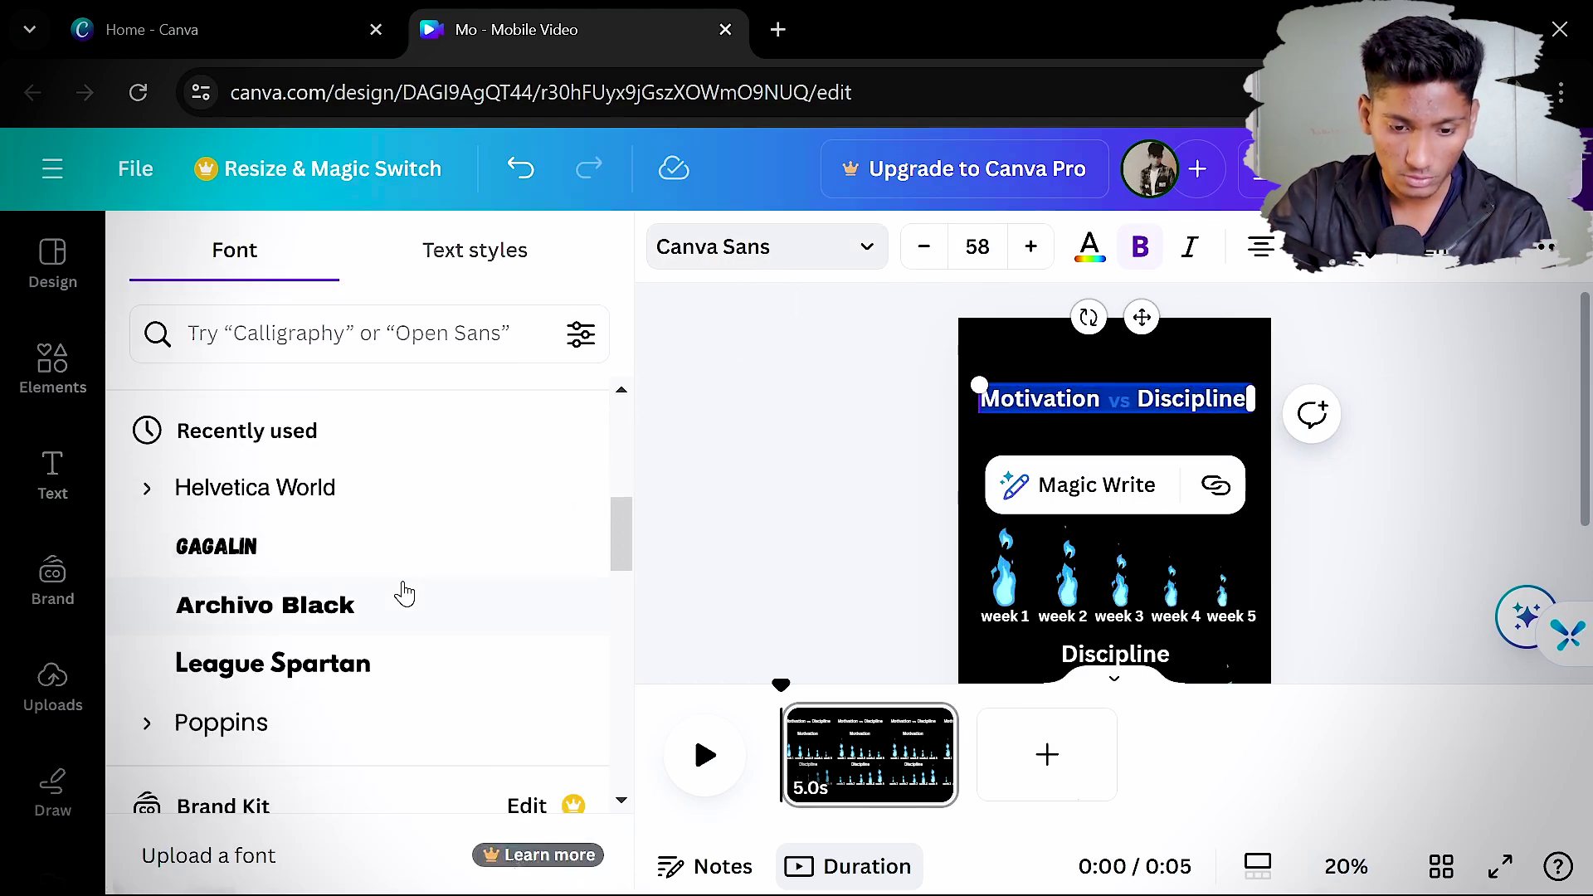
pyautogui.scroll(-5, 315, 644)
pyautogui.scroll(-5, 323, 621)
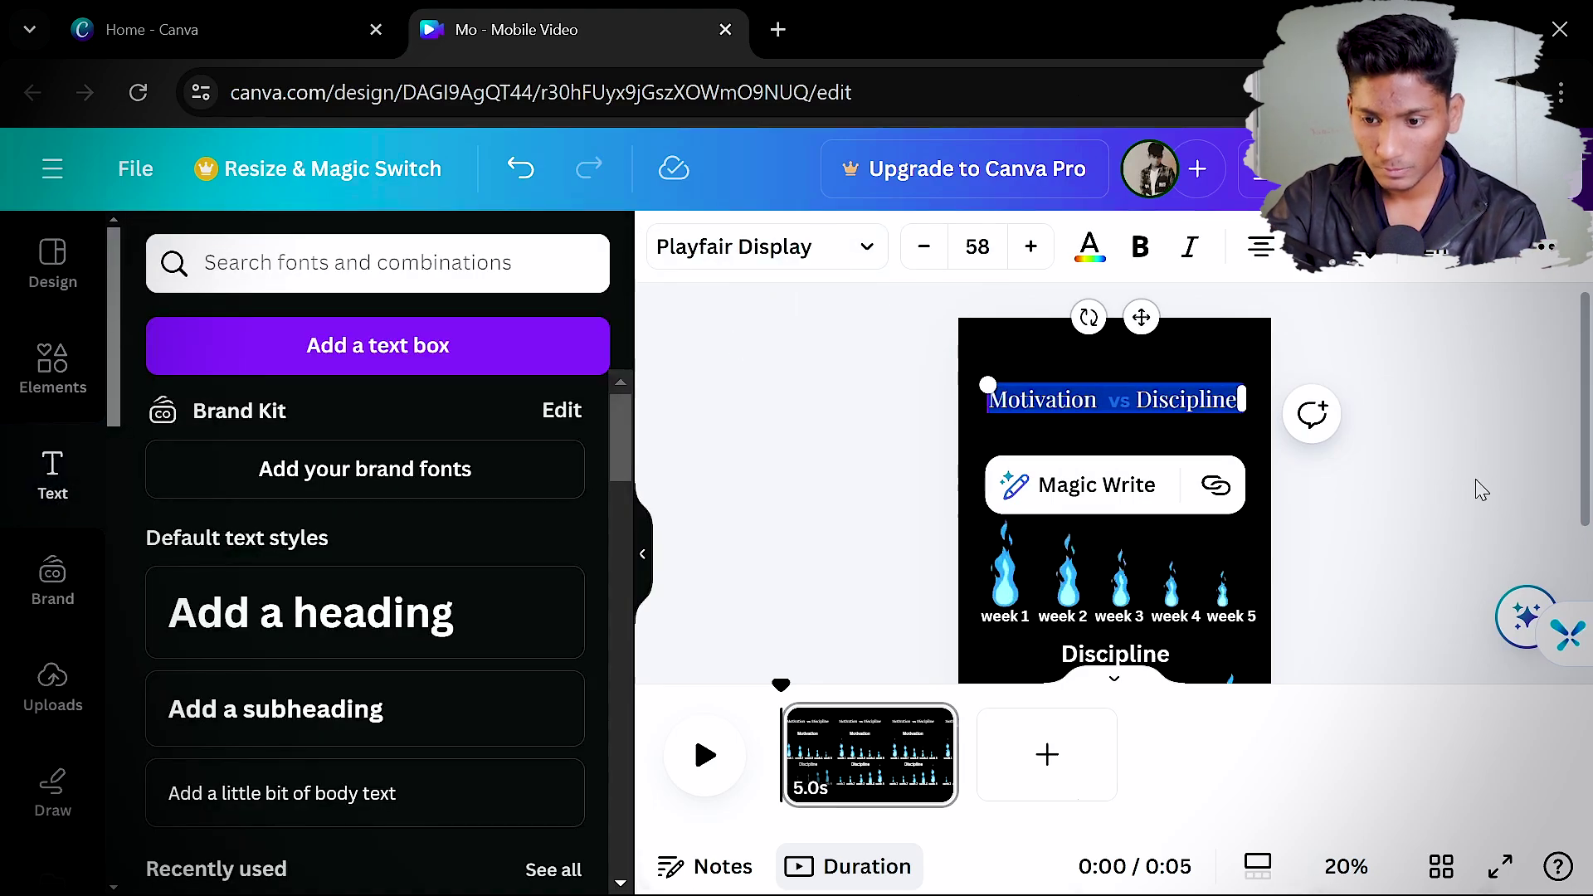
pyautogui.click(1481, 489)
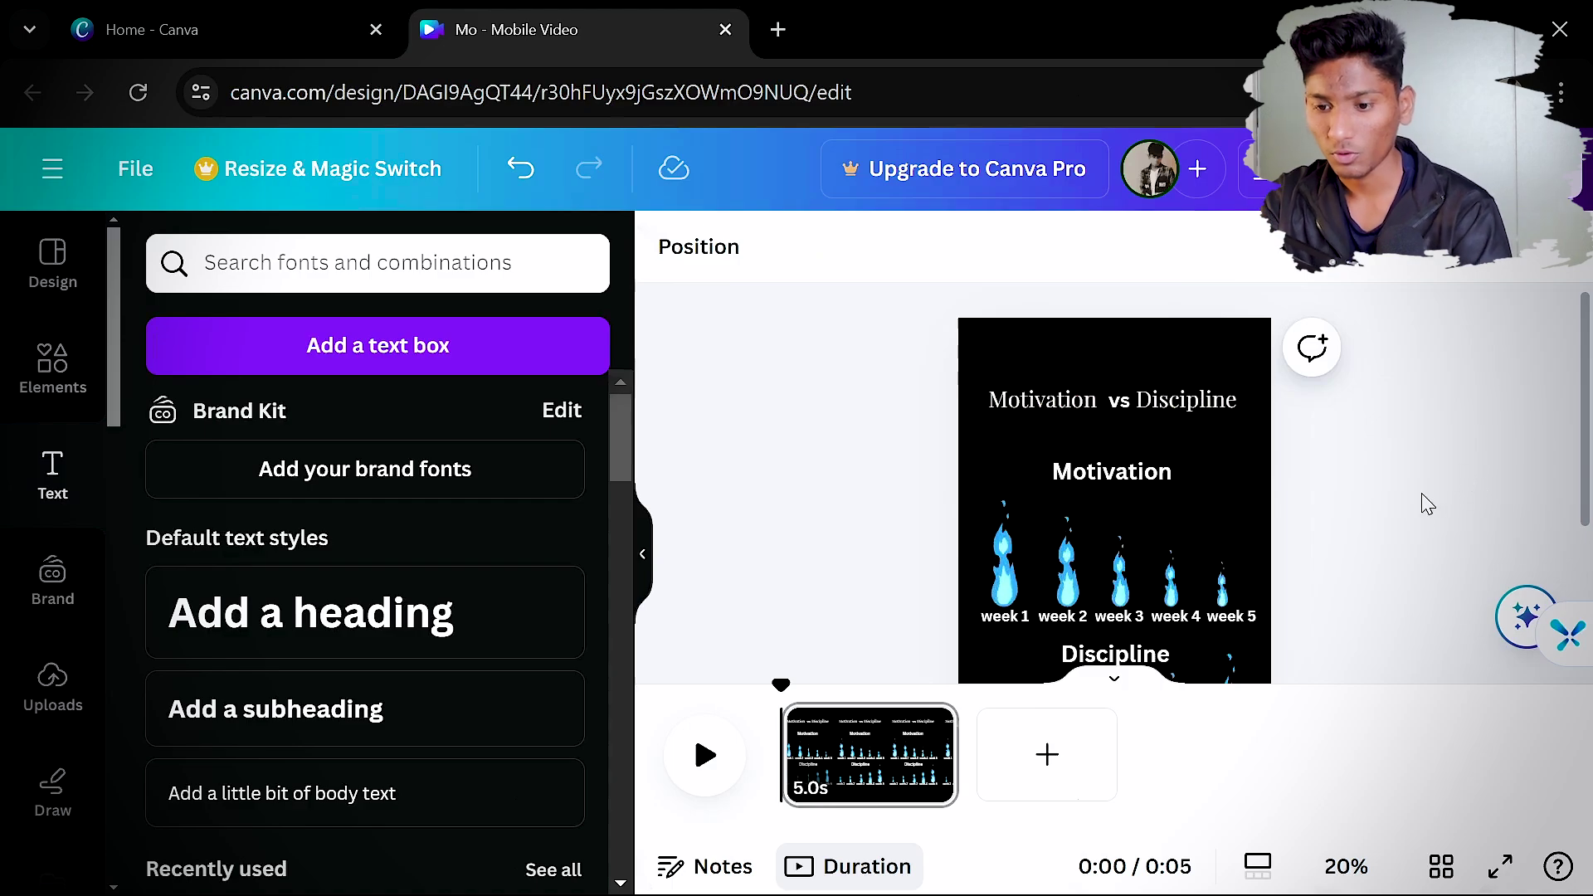
pyautogui.click(1119, 400)
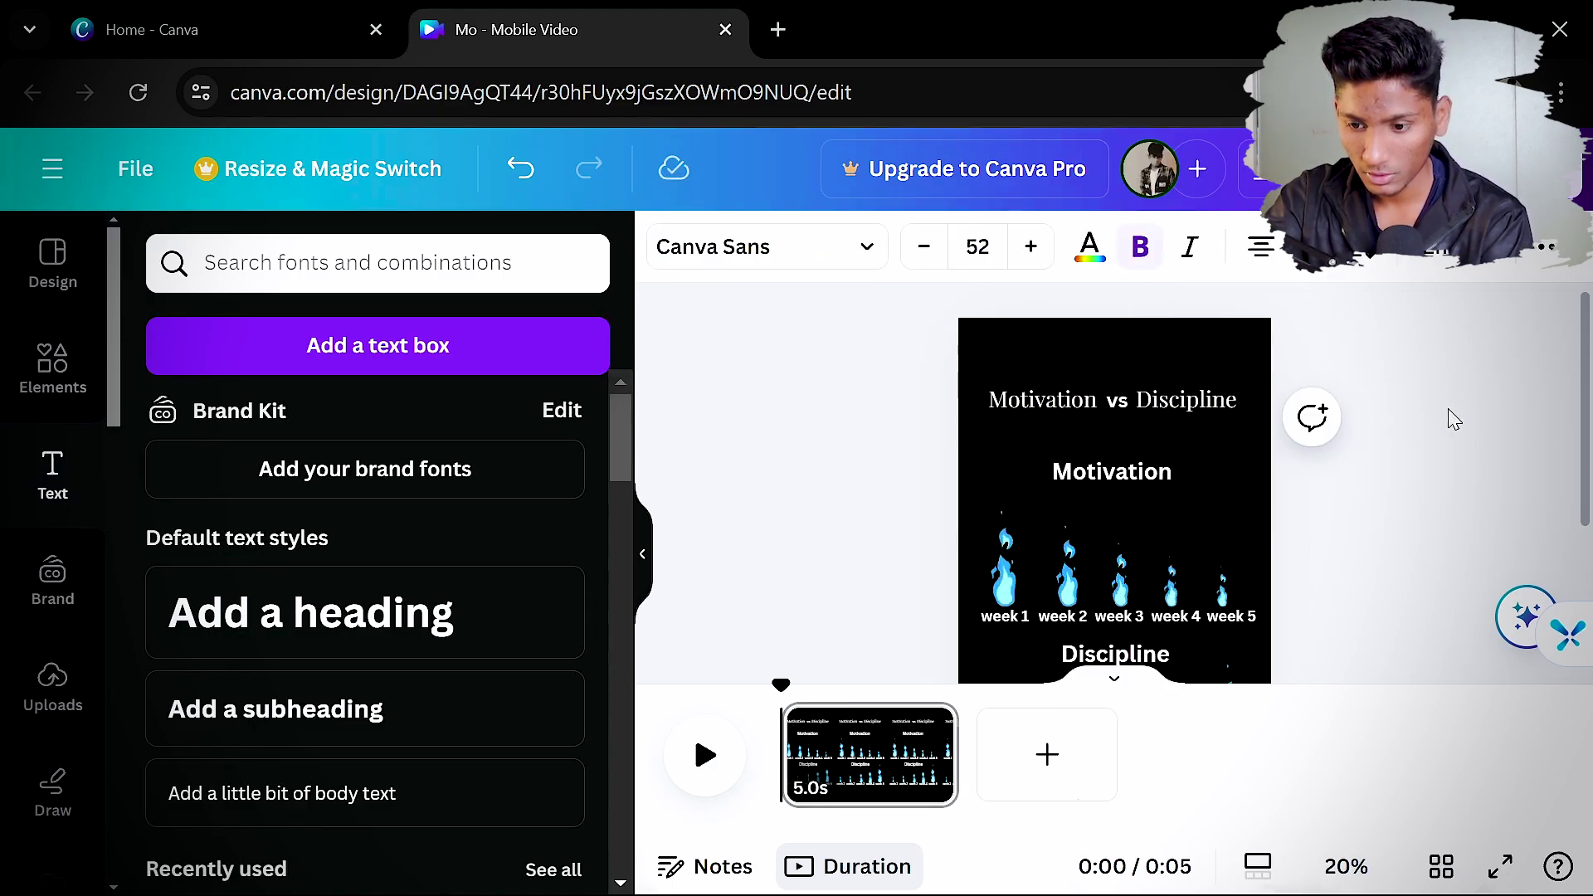
pyautogui.click(1474, 417)
# Apply the Neon text effect with an intensity of 16 to the "Motivation" heading above the upper flames
pyautogui.click(1112, 481)
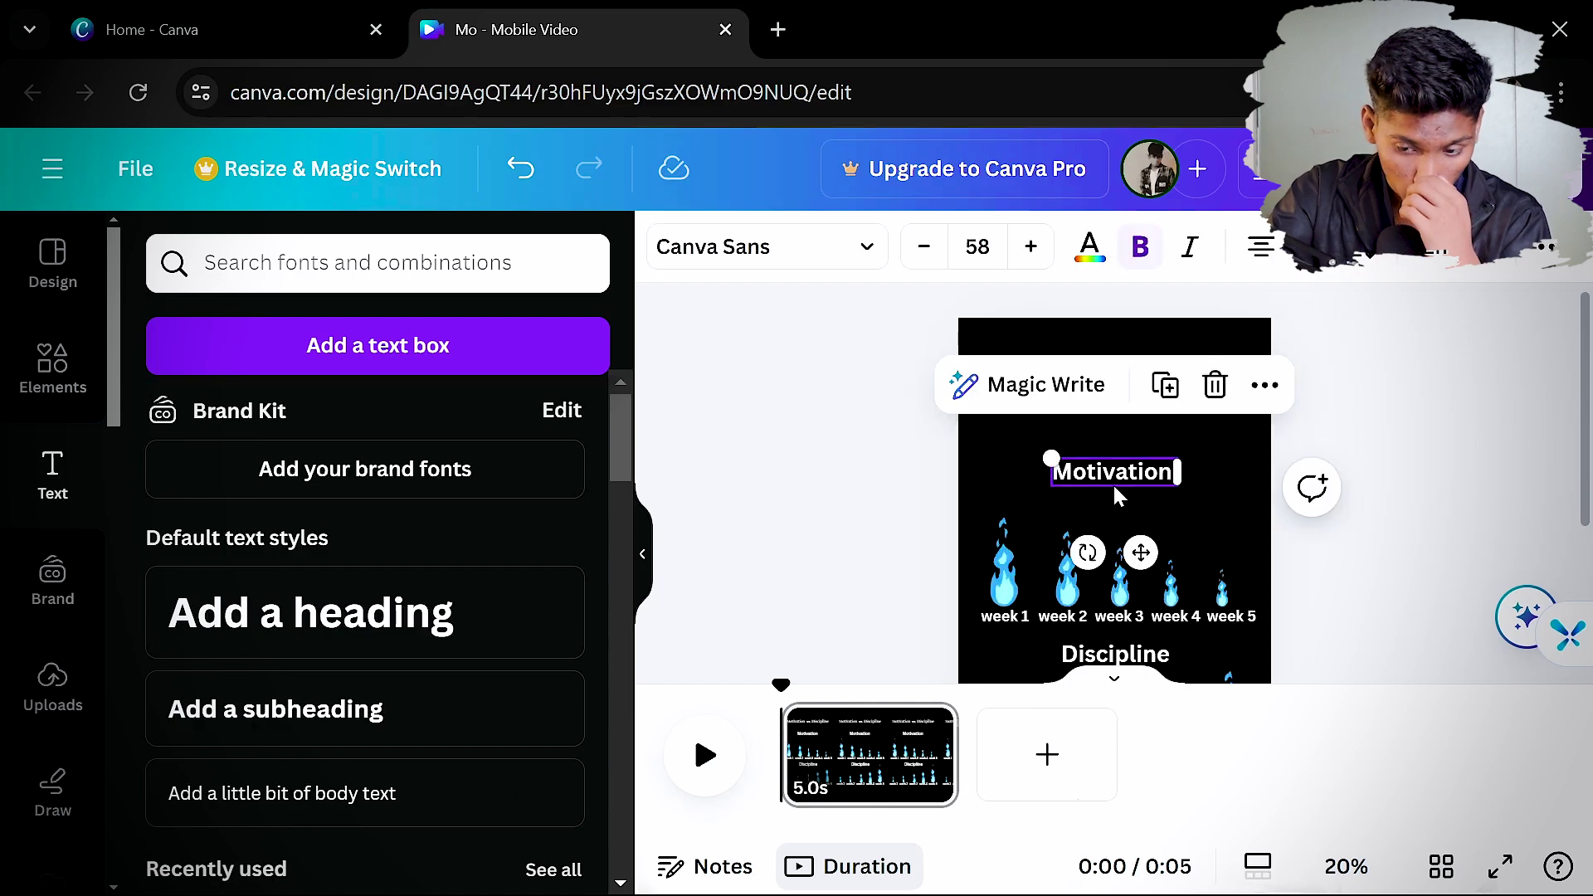
pyautogui.click(1116, 490)
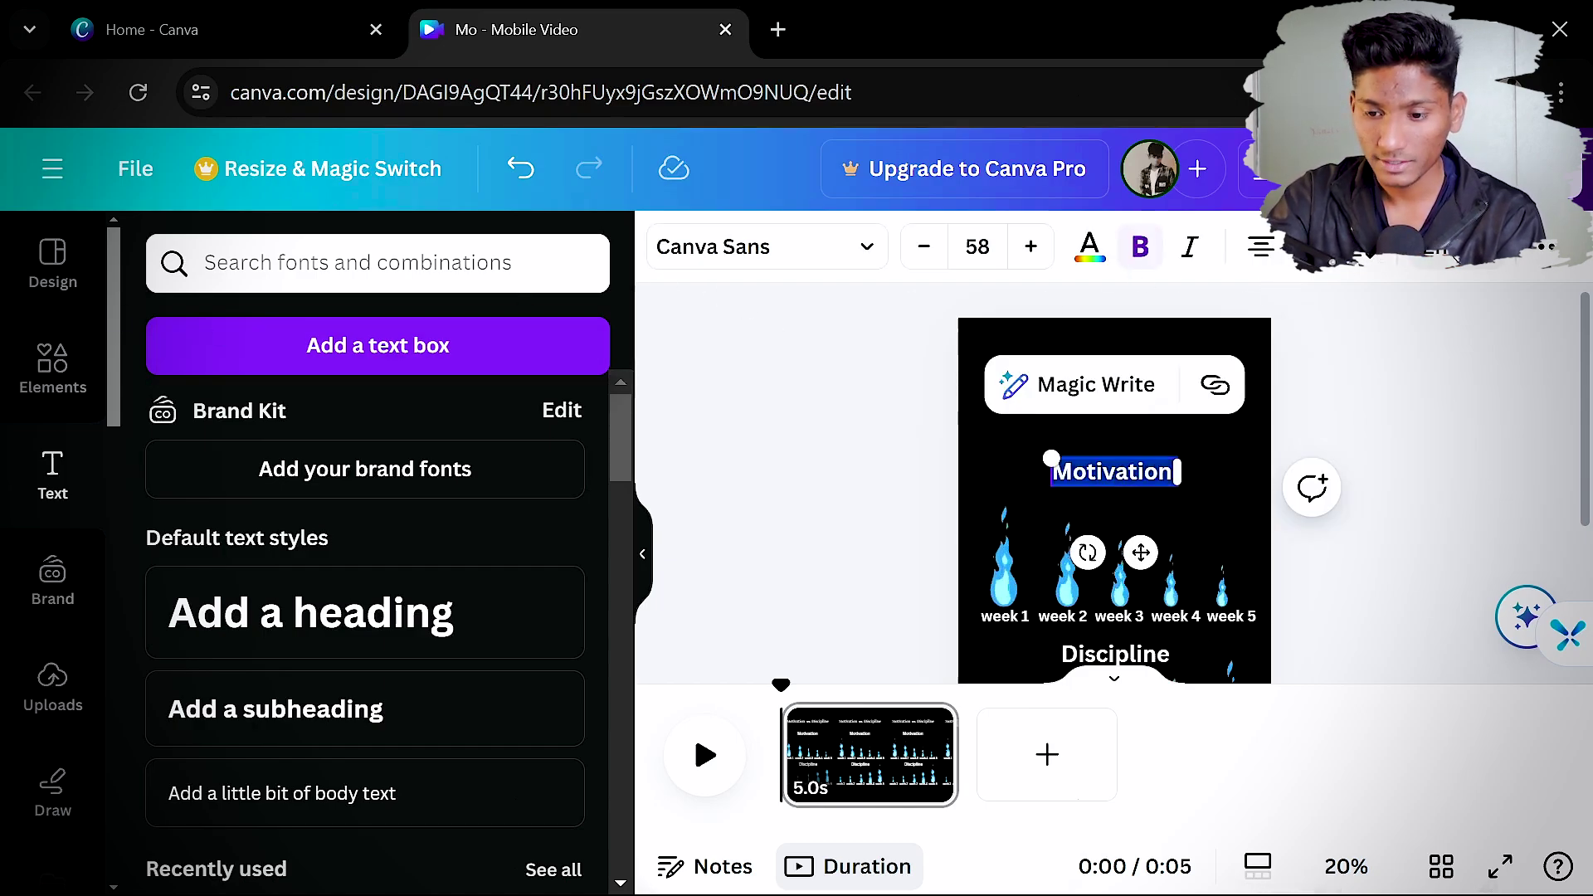
pyautogui.click(1454, 249)
pyautogui.scroll(-2, 352, 572)
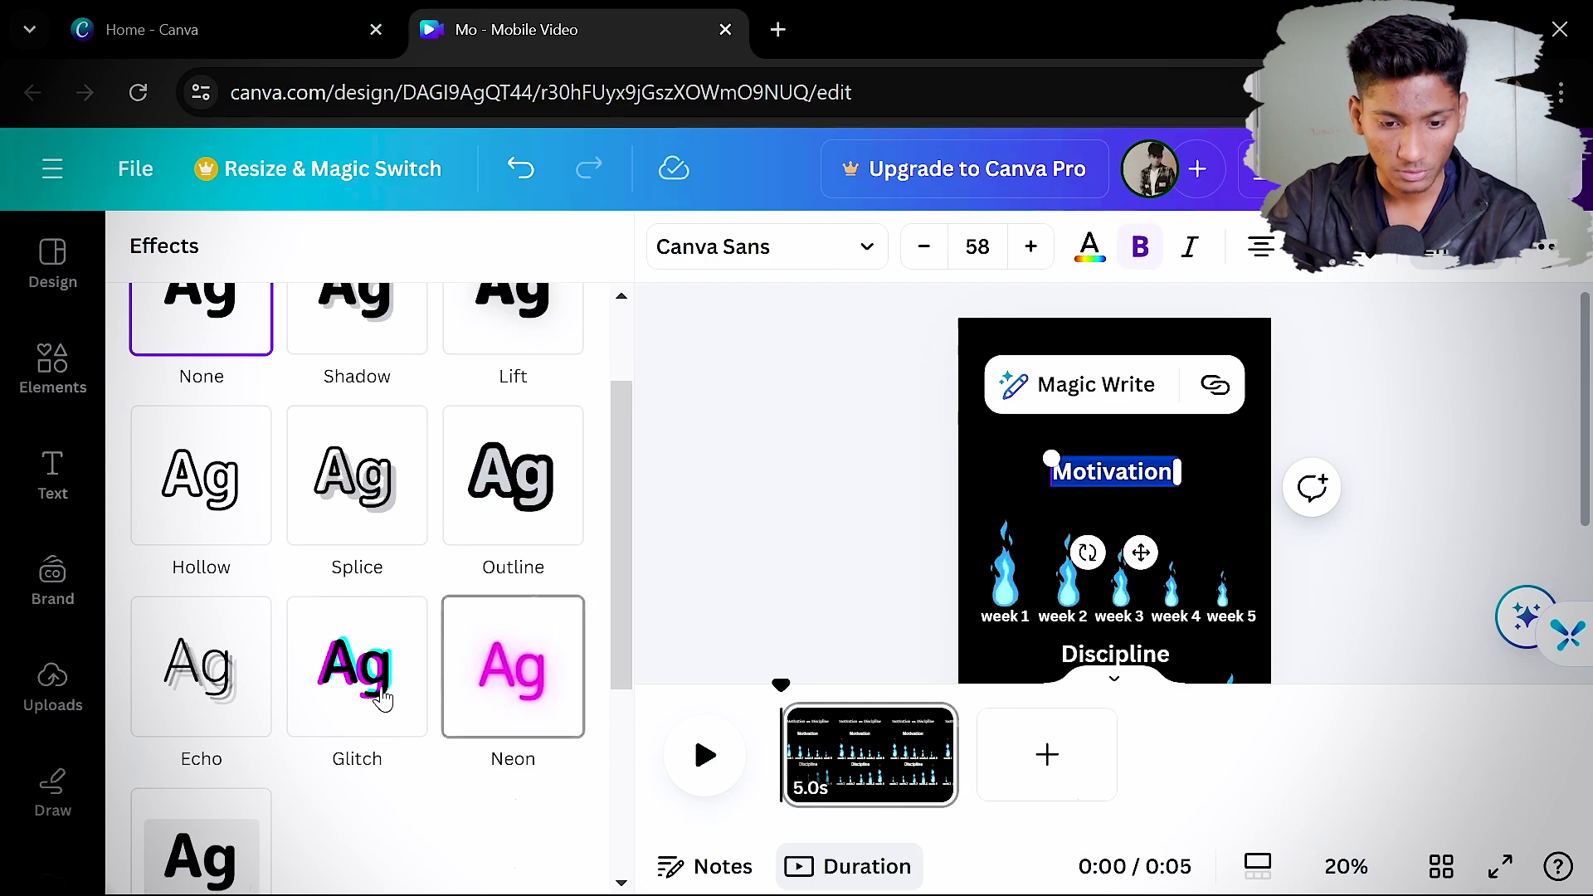
pyautogui.scroll(2, 410, 663)
pyautogui.scroll(-4, 456, 597)
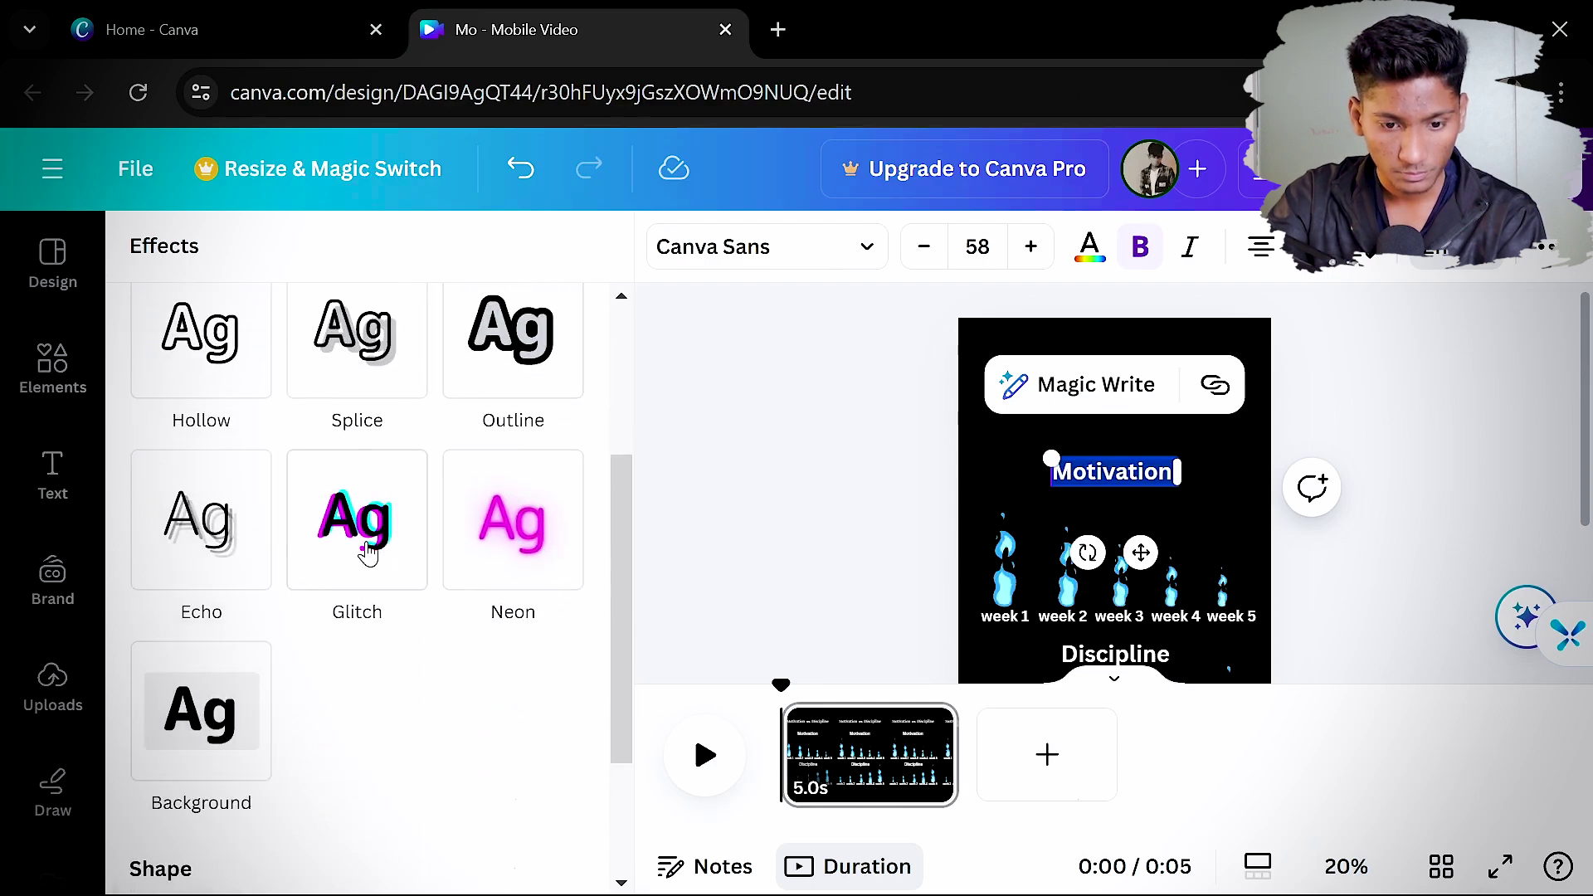
pyautogui.click(535, 530)
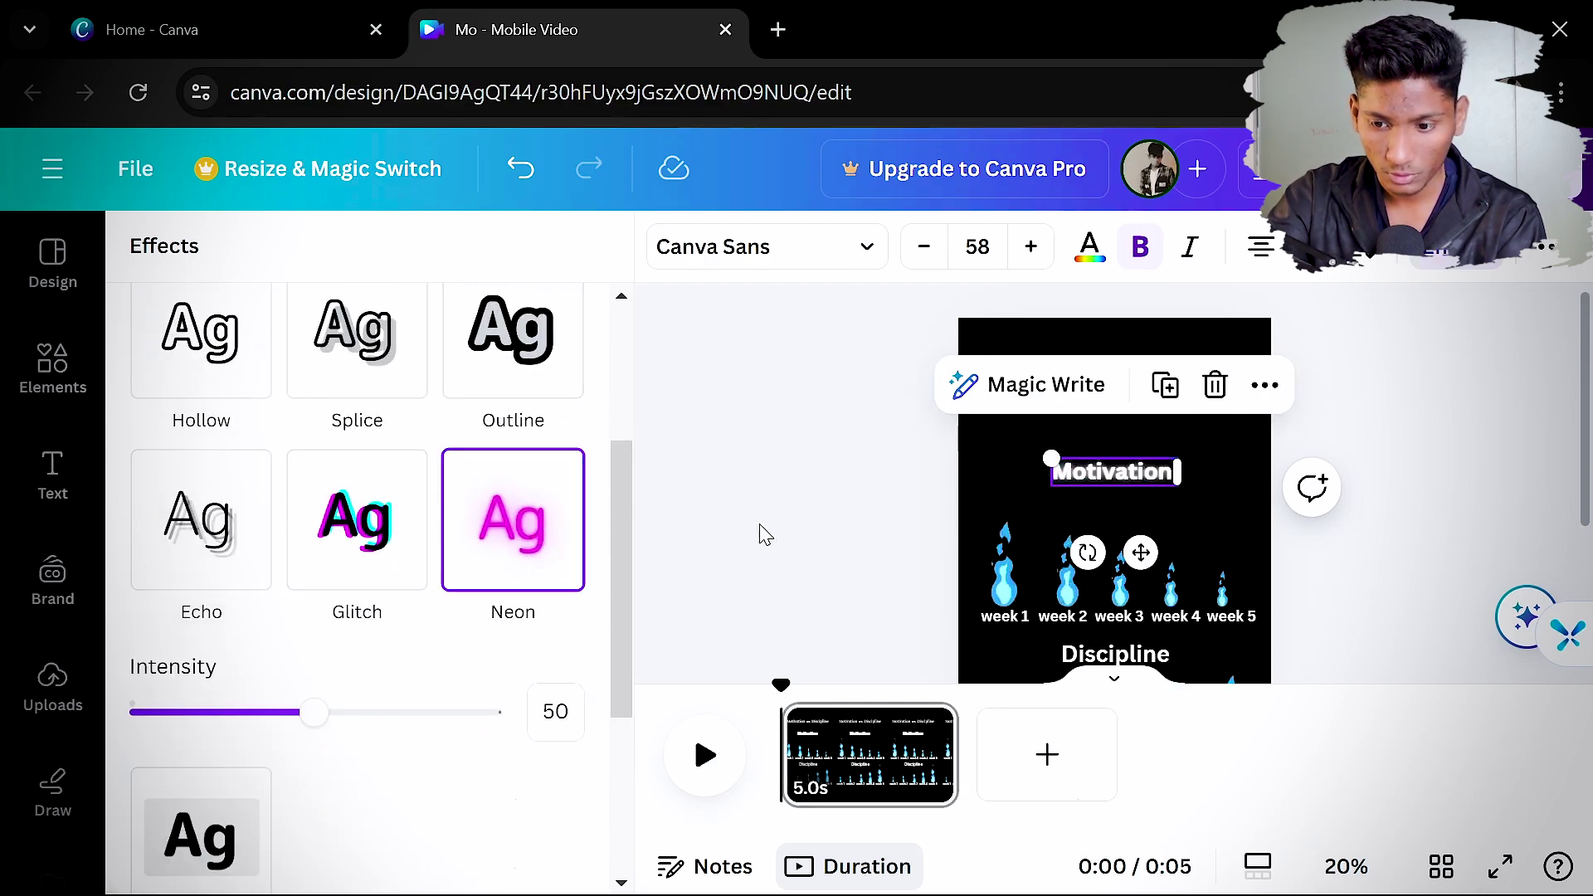
pyautogui.moveTo(311, 712); pyautogui.dragTo(188, 737)
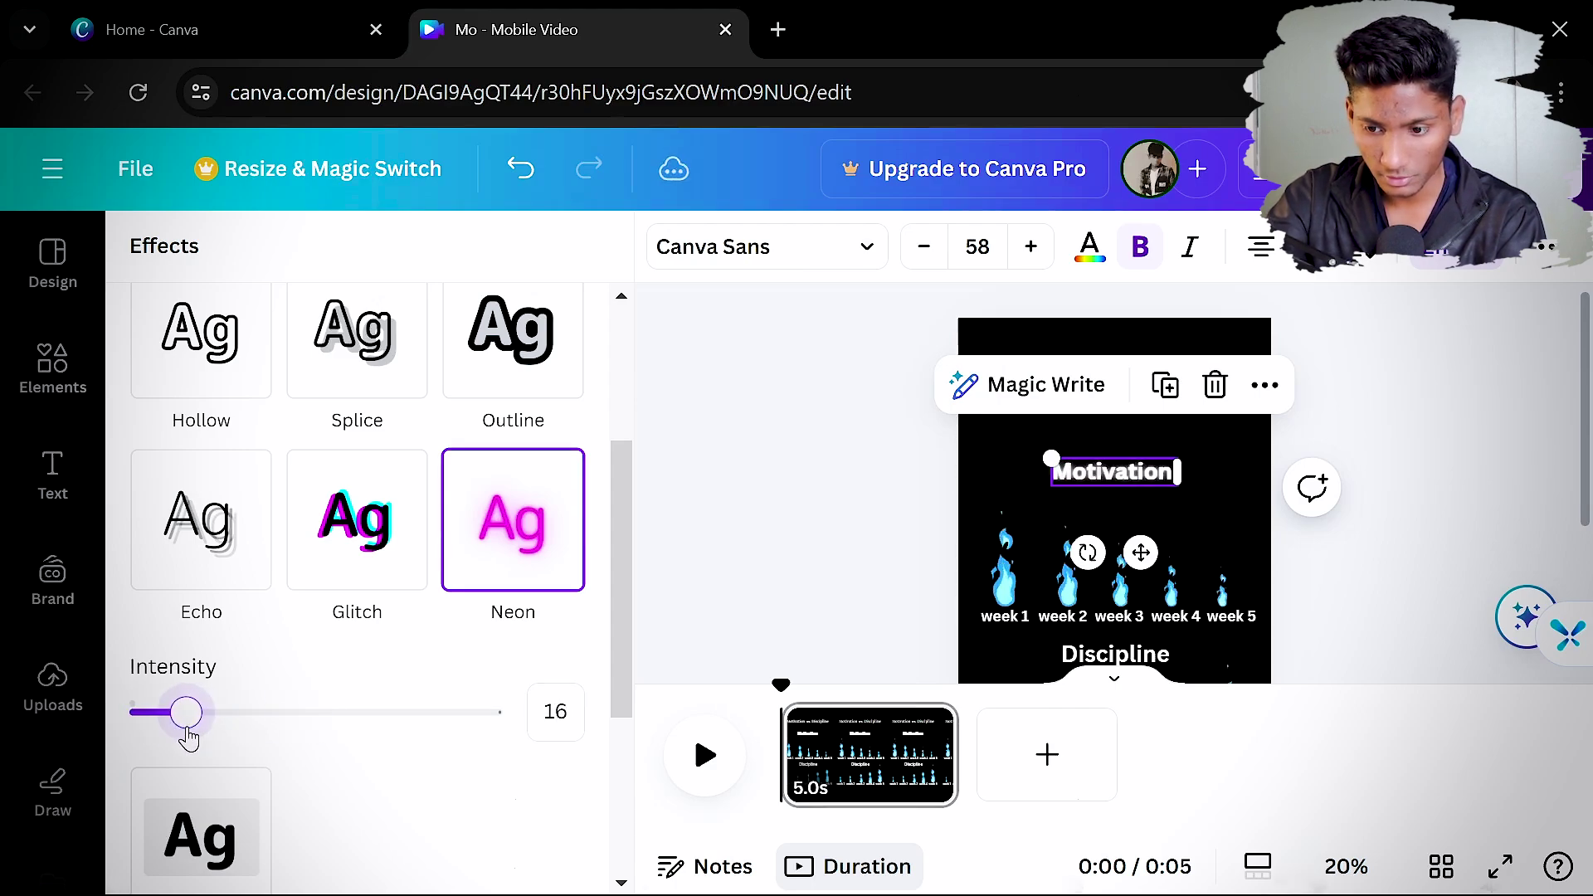
pyautogui.click(855, 554)
# Apply the Neon text effect with an intensity of 16 to the "Discipline" heading above the lower flames
pyautogui.scroll(-2, 882, 544)
pyautogui.click(1096, 511)
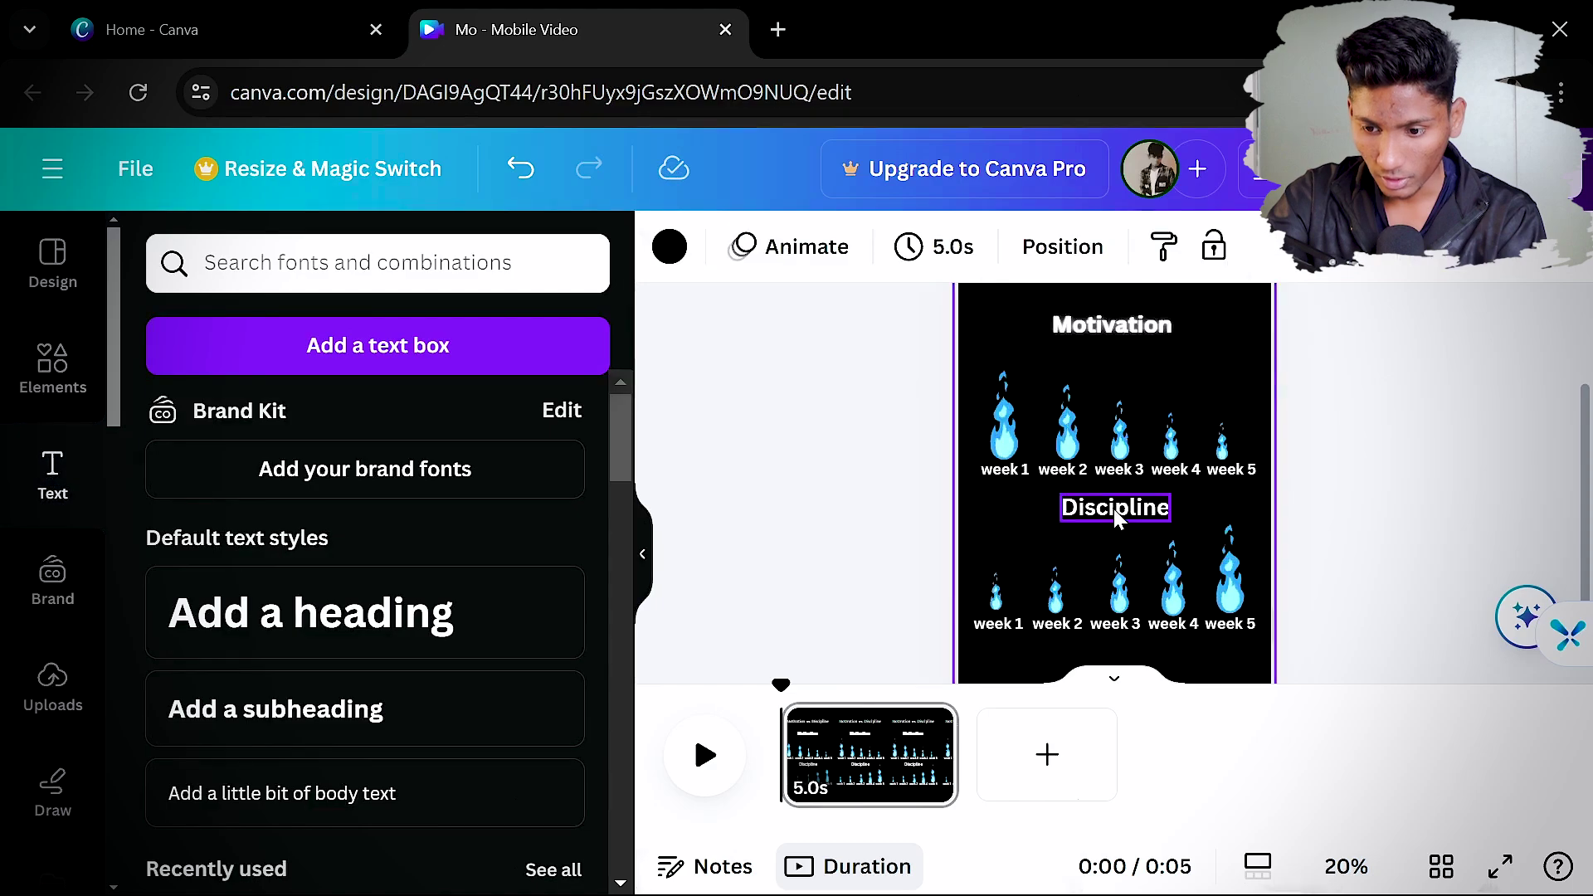
pyautogui.click(1114, 509)
pyautogui.click(1442, 249)
pyautogui.scroll(-4, 199, 539)
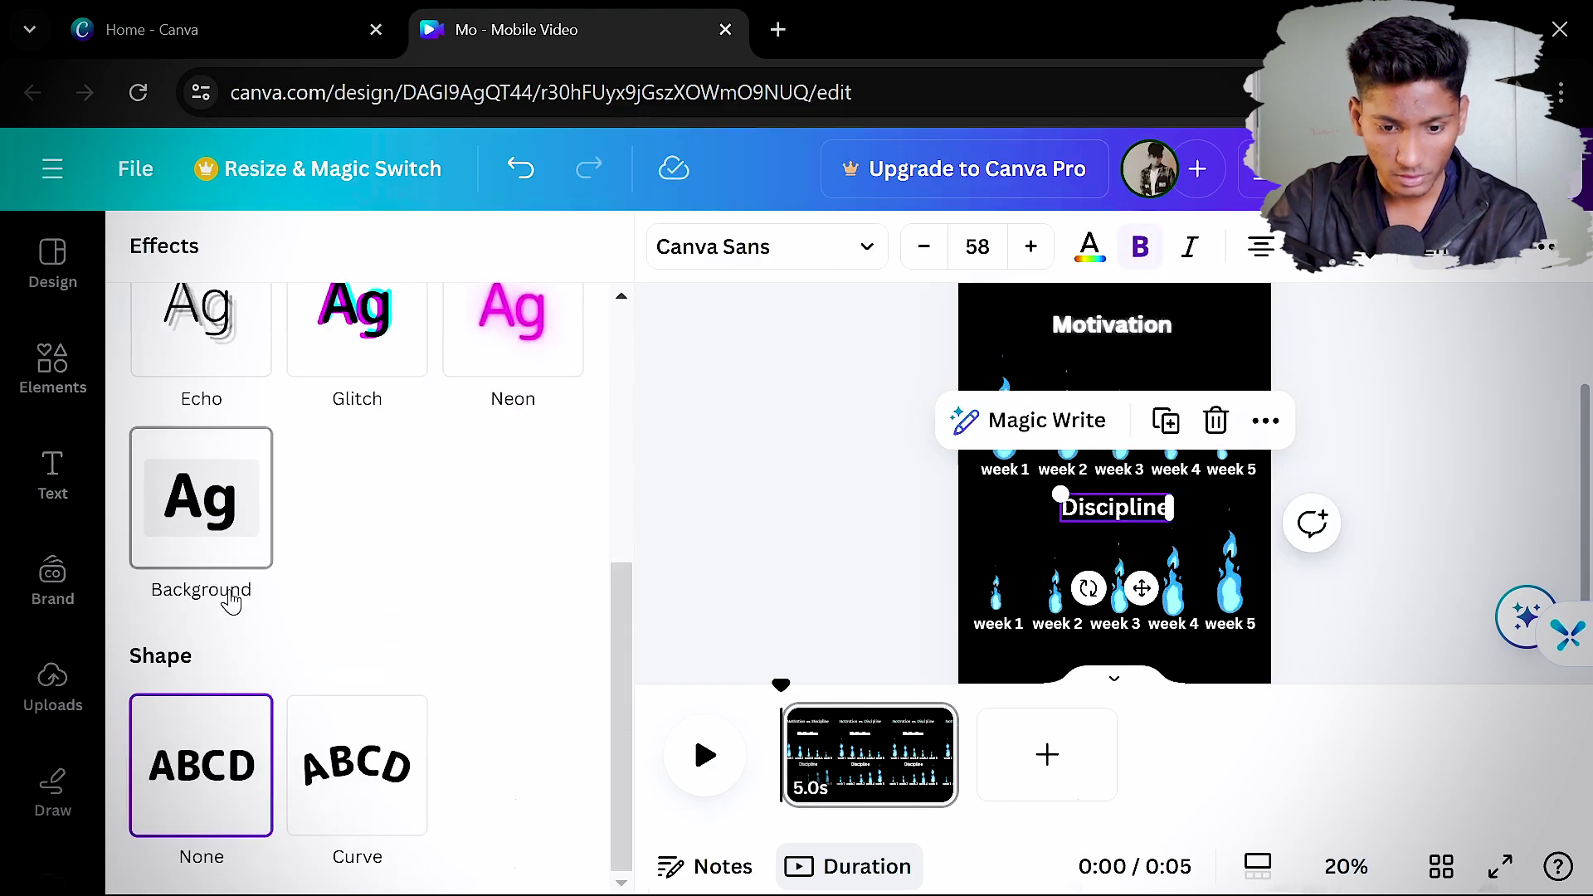
pyautogui.click(448, 384)
pyautogui.moveTo(302, 501); pyautogui.dragTo(192, 527)
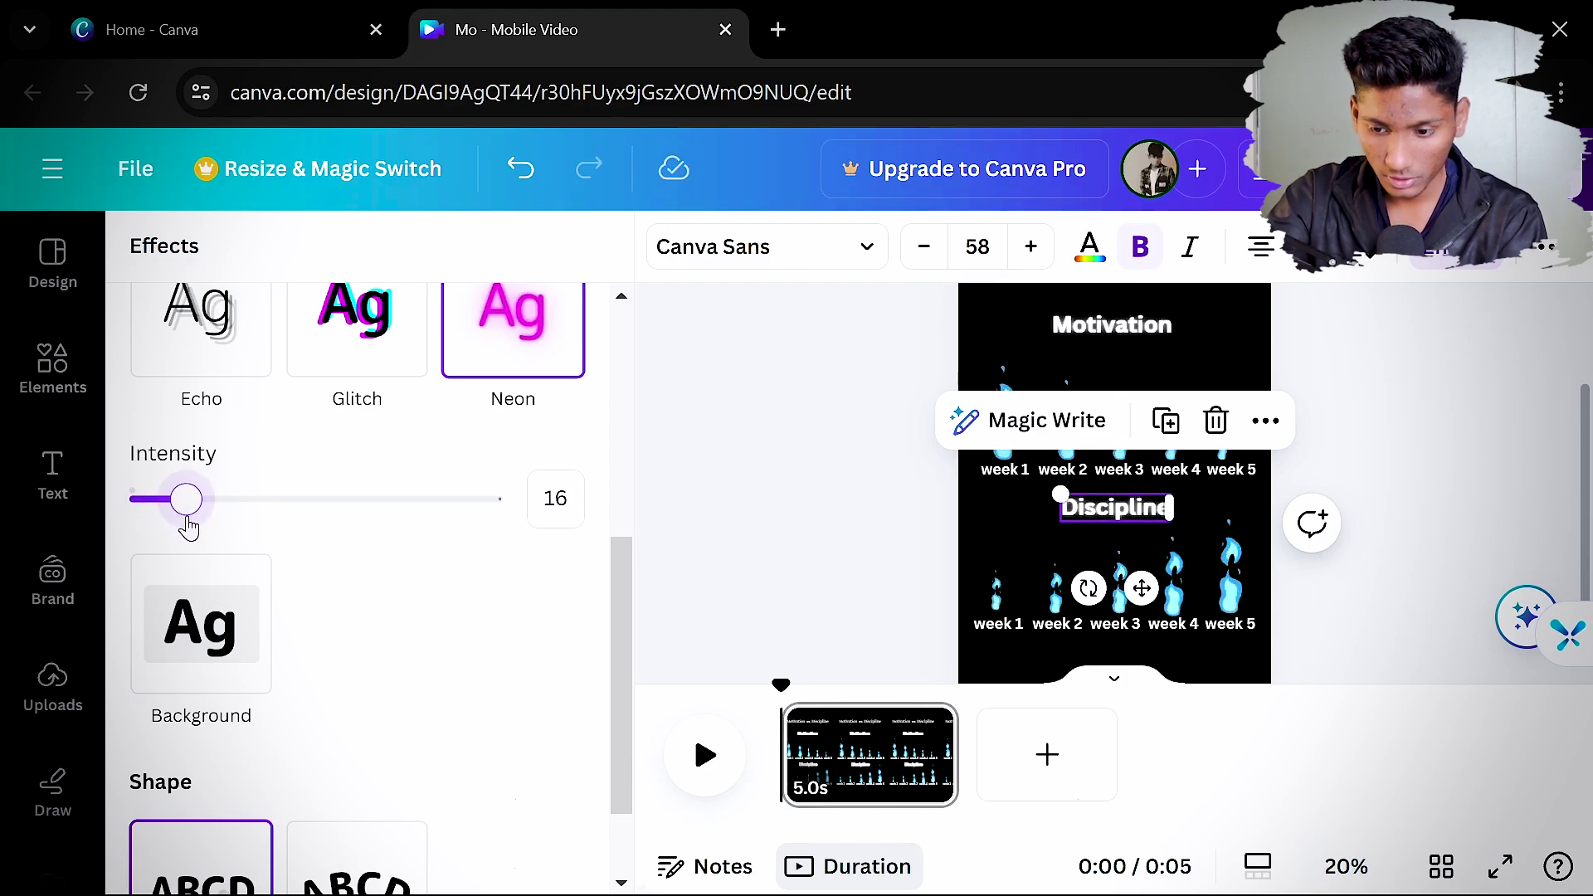
pyautogui.click(788, 487)
pyautogui.scroll(1, 788, 488)
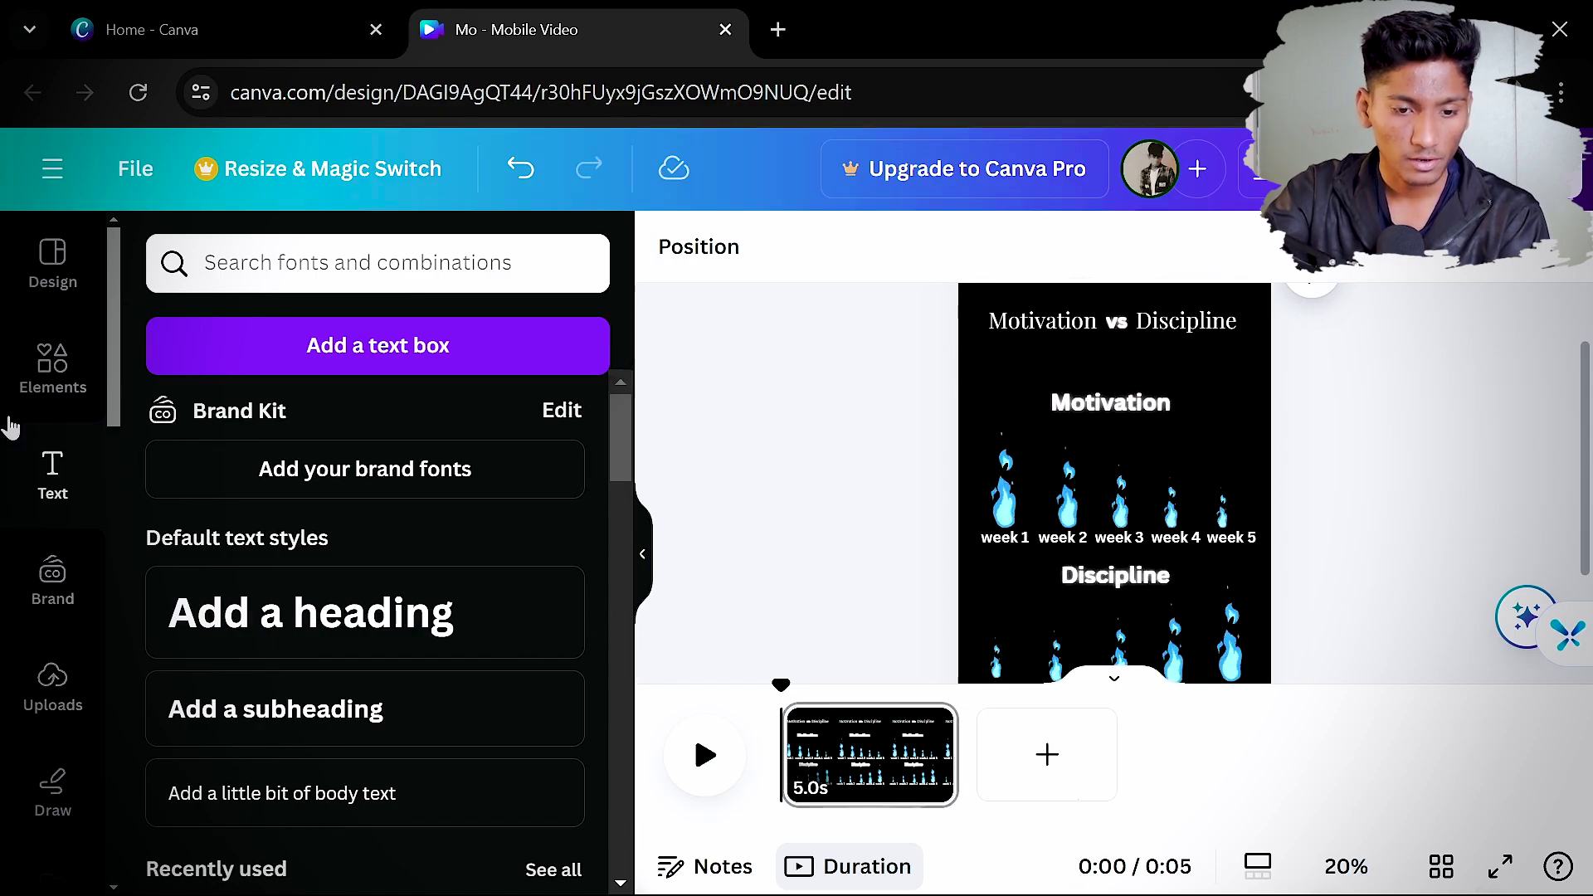
# Leave the creator's sticker collection and search all elements for "gredient"
pyautogui.click(33, 373)
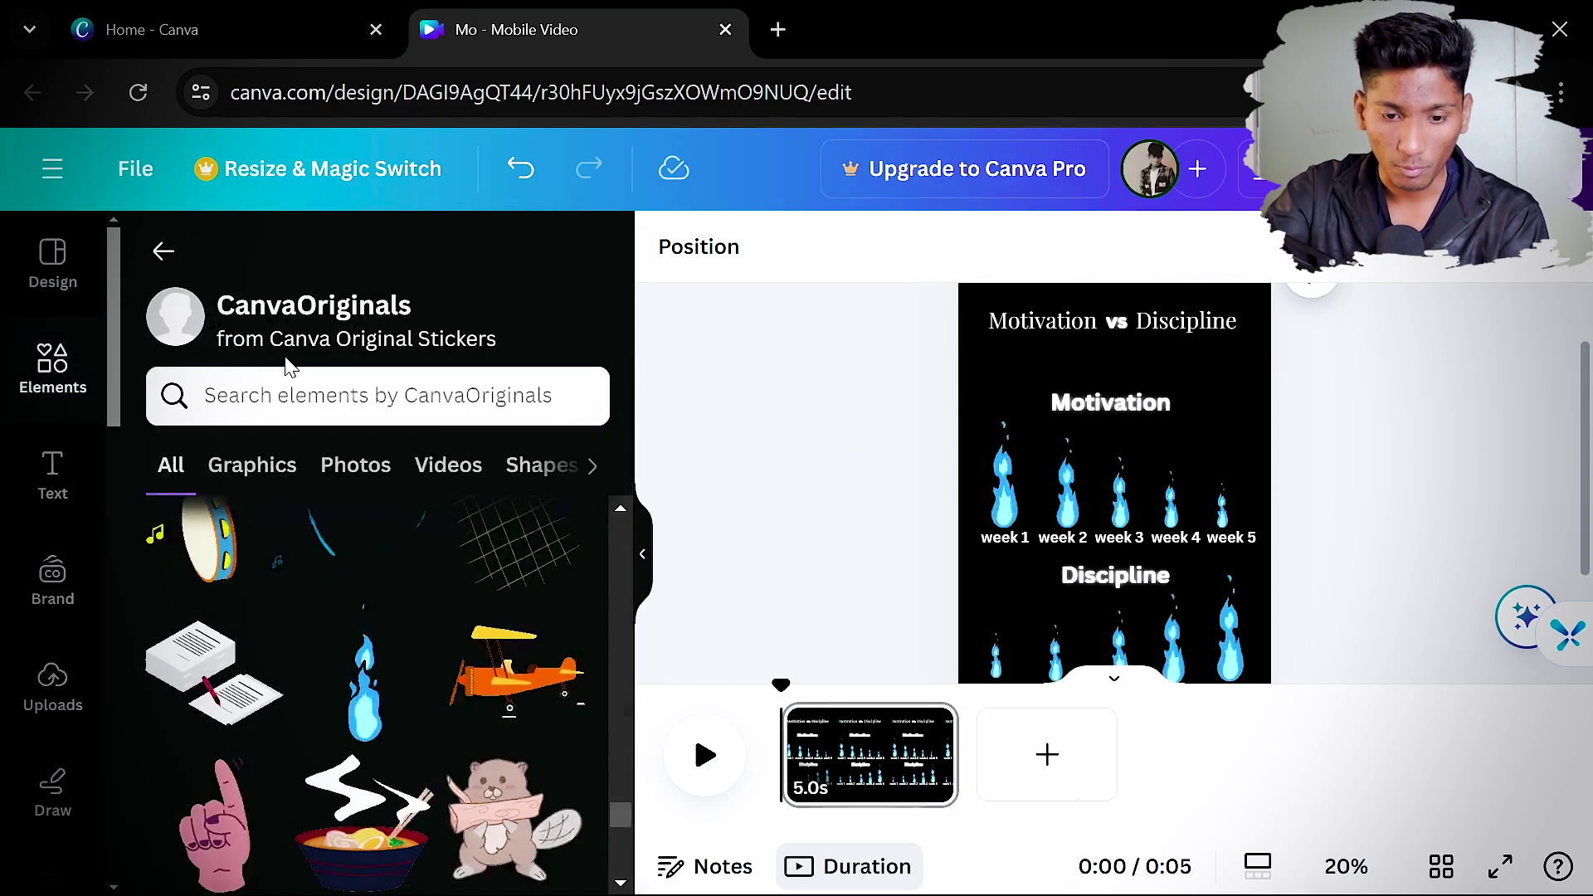
pyautogui.click(162, 250)
pyautogui.click(249, 263)
pyautogui.write('gredient')
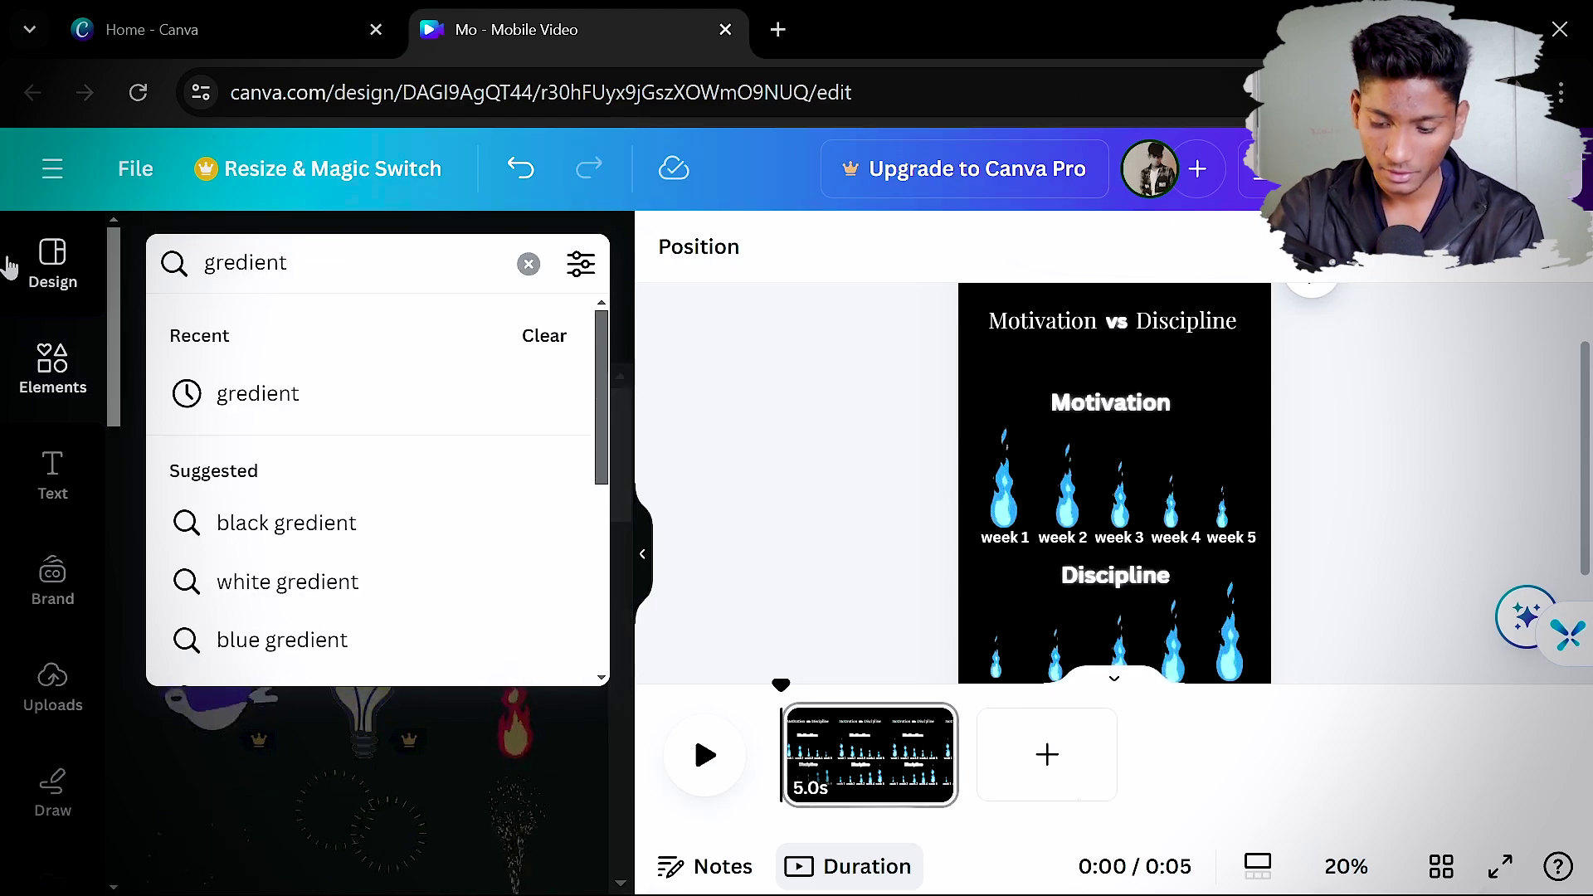
pyautogui.press('Return')
# Add the dark teal glowing-corner gradient graphic, rotate it upright and fit it as the full-page background behind the text and flames
pyautogui.scroll(-15, 309, 685)
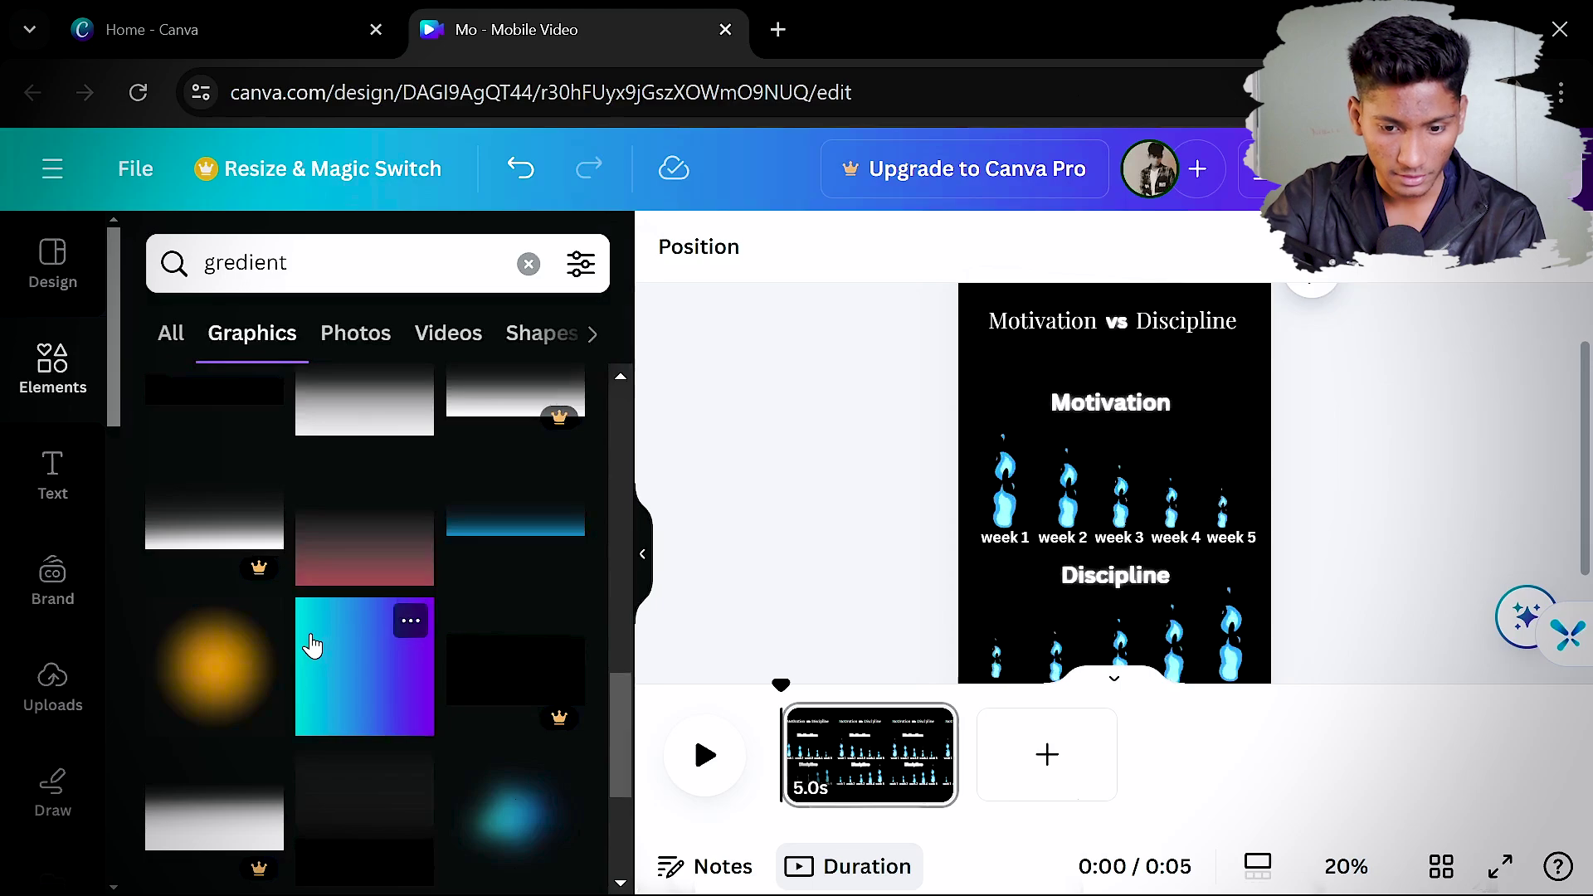
pyautogui.scroll(-5, 312, 646)
pyautogui.scroll(-4, 328, 630)
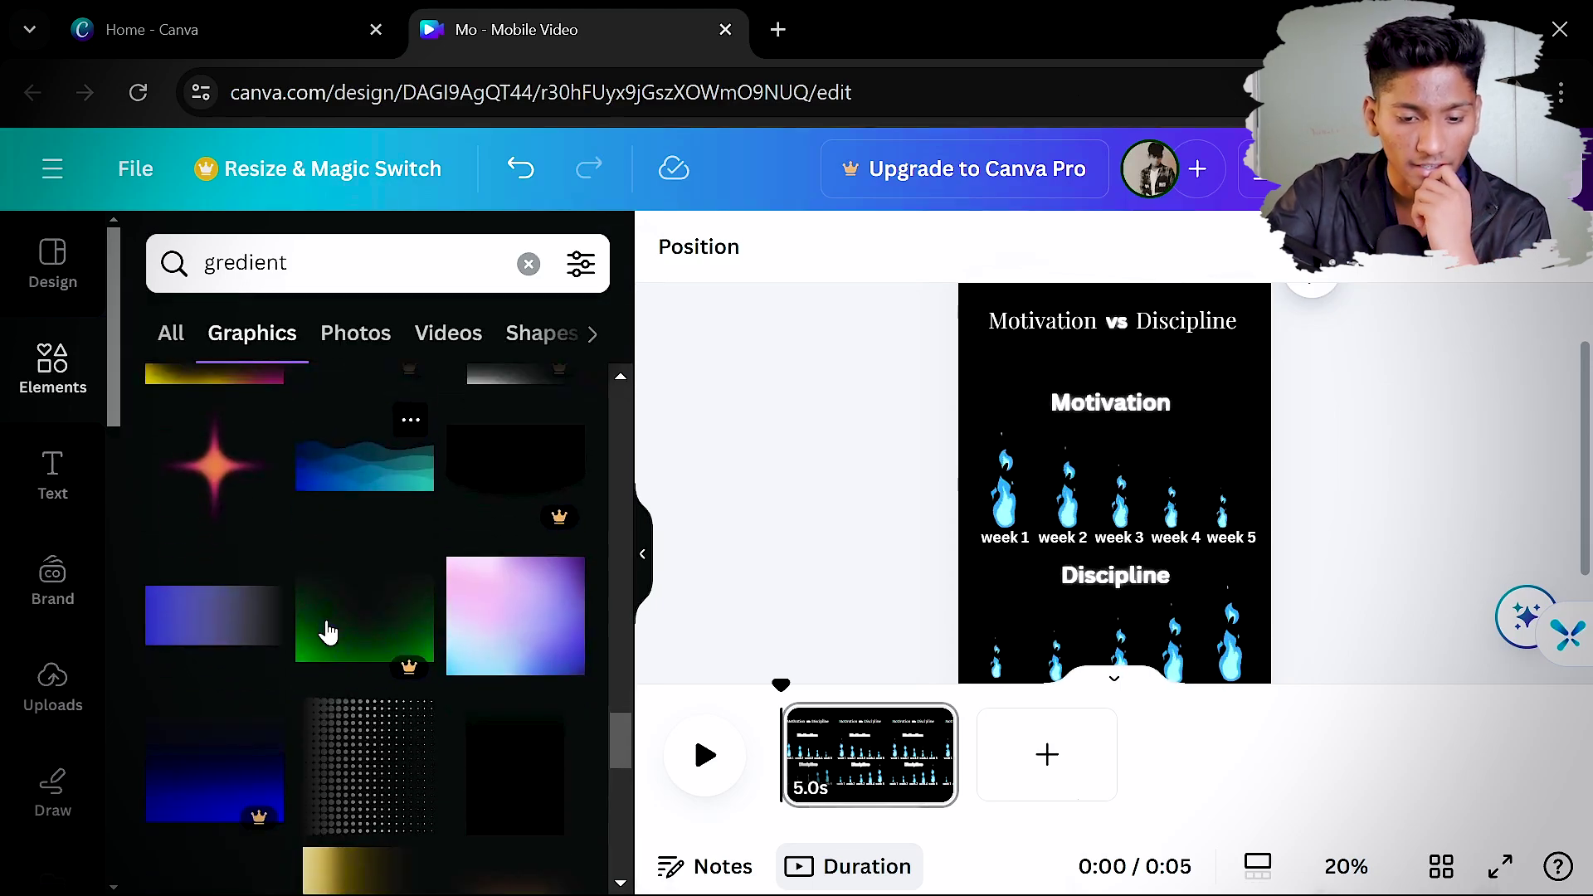
pyautogui.scroll(-7, 332, 627)
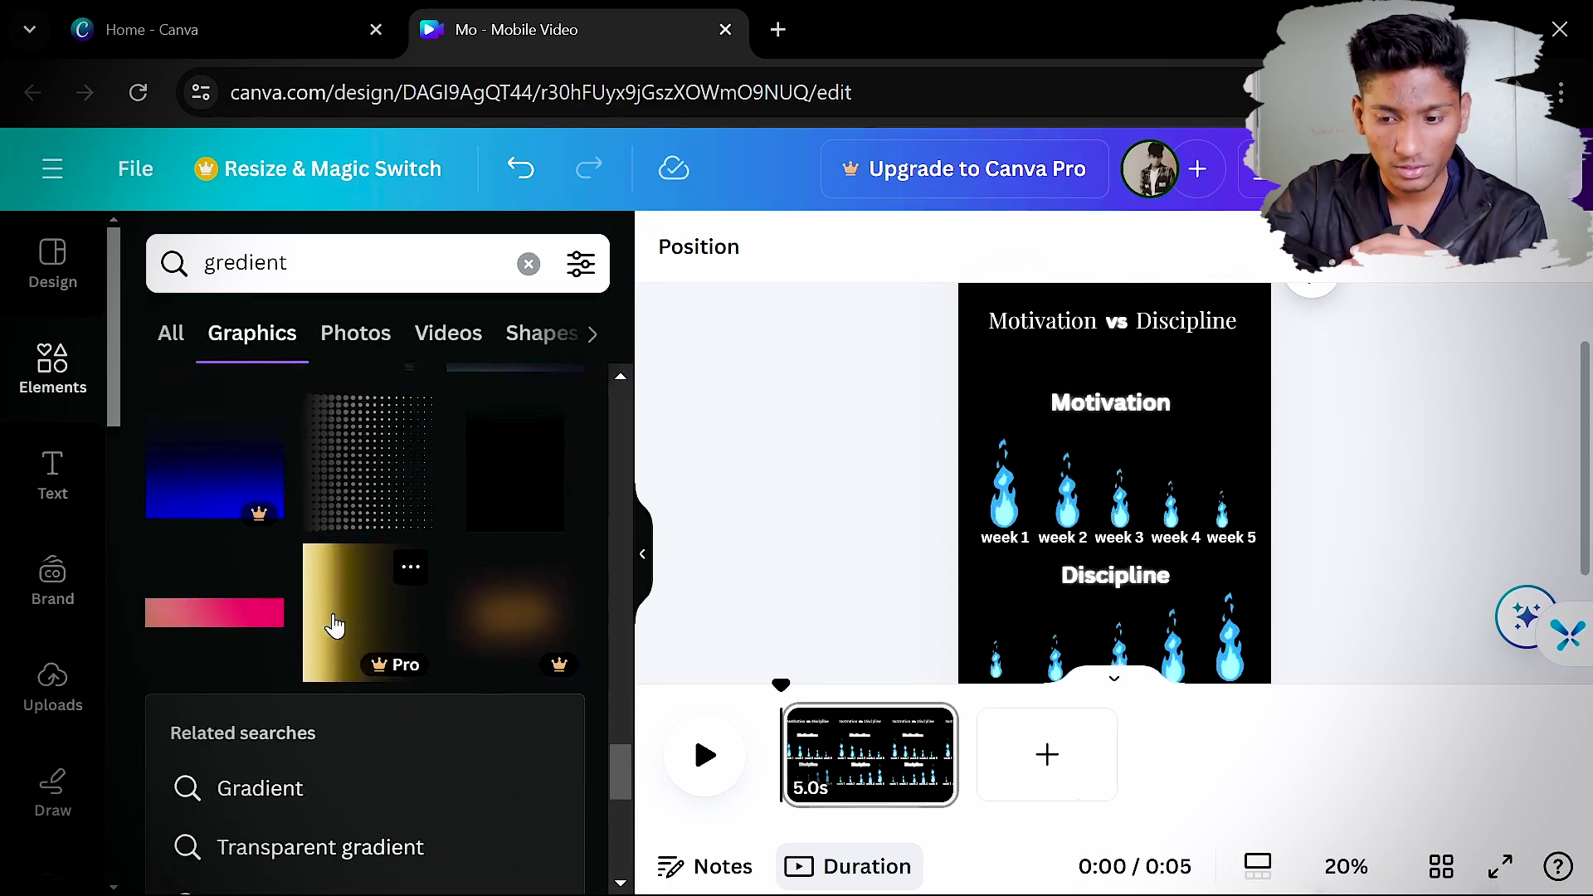
pyautogui.scroll(-5, 347, 622)
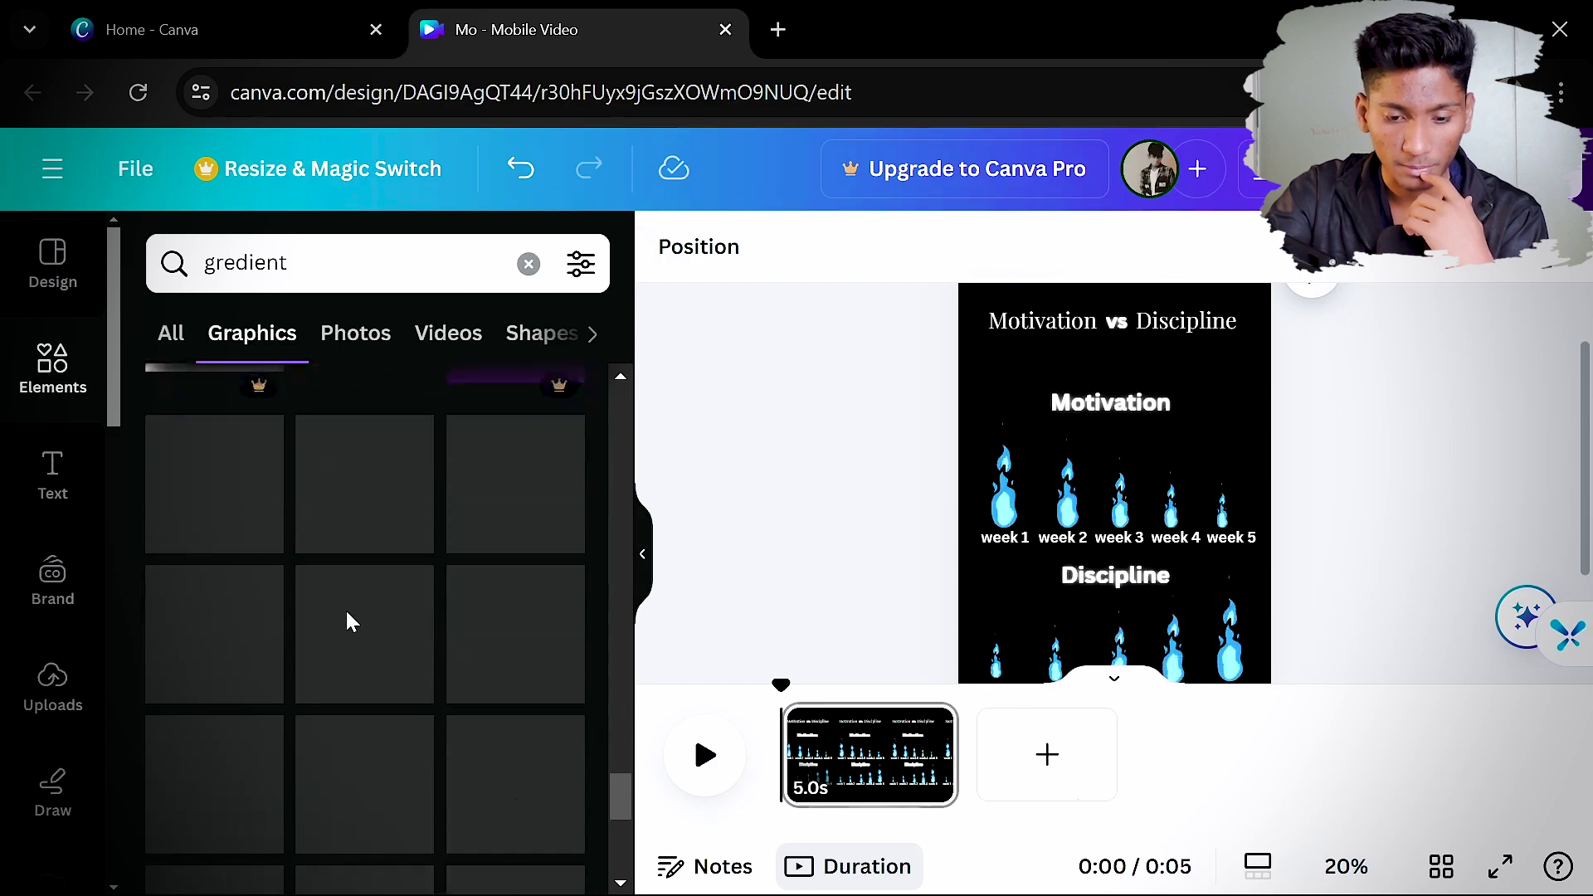
pyautogui.scroll(-8, 347, 622)
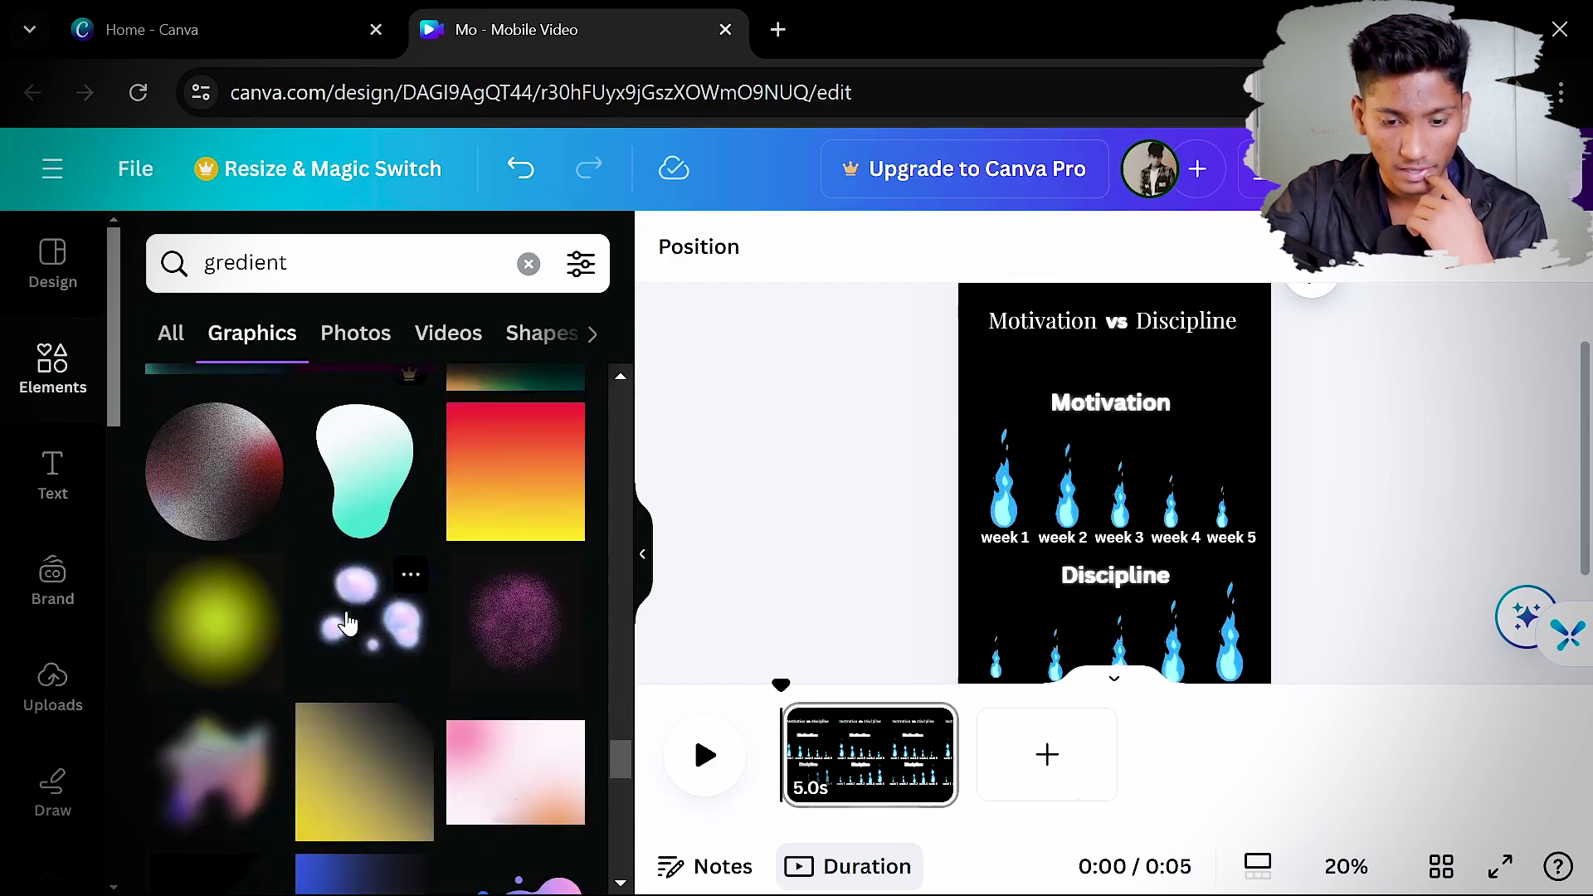
pyautogui.scroll(-3, 350, 607)
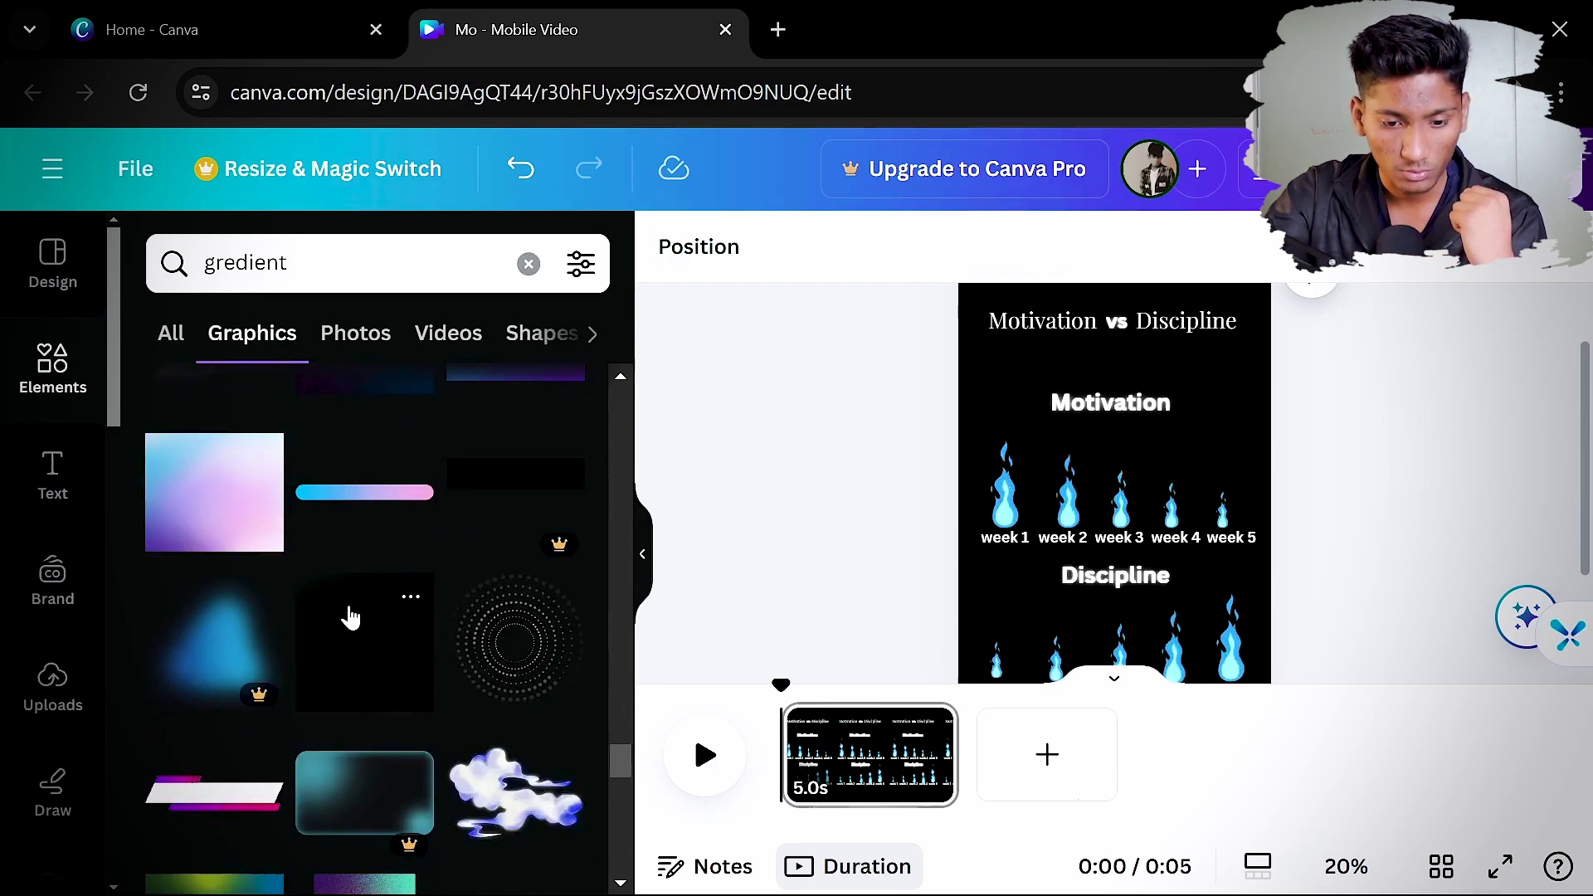
pyautogui.scroll(3, 349, 606)
pyautogui.scroll(-3, 349, 617)
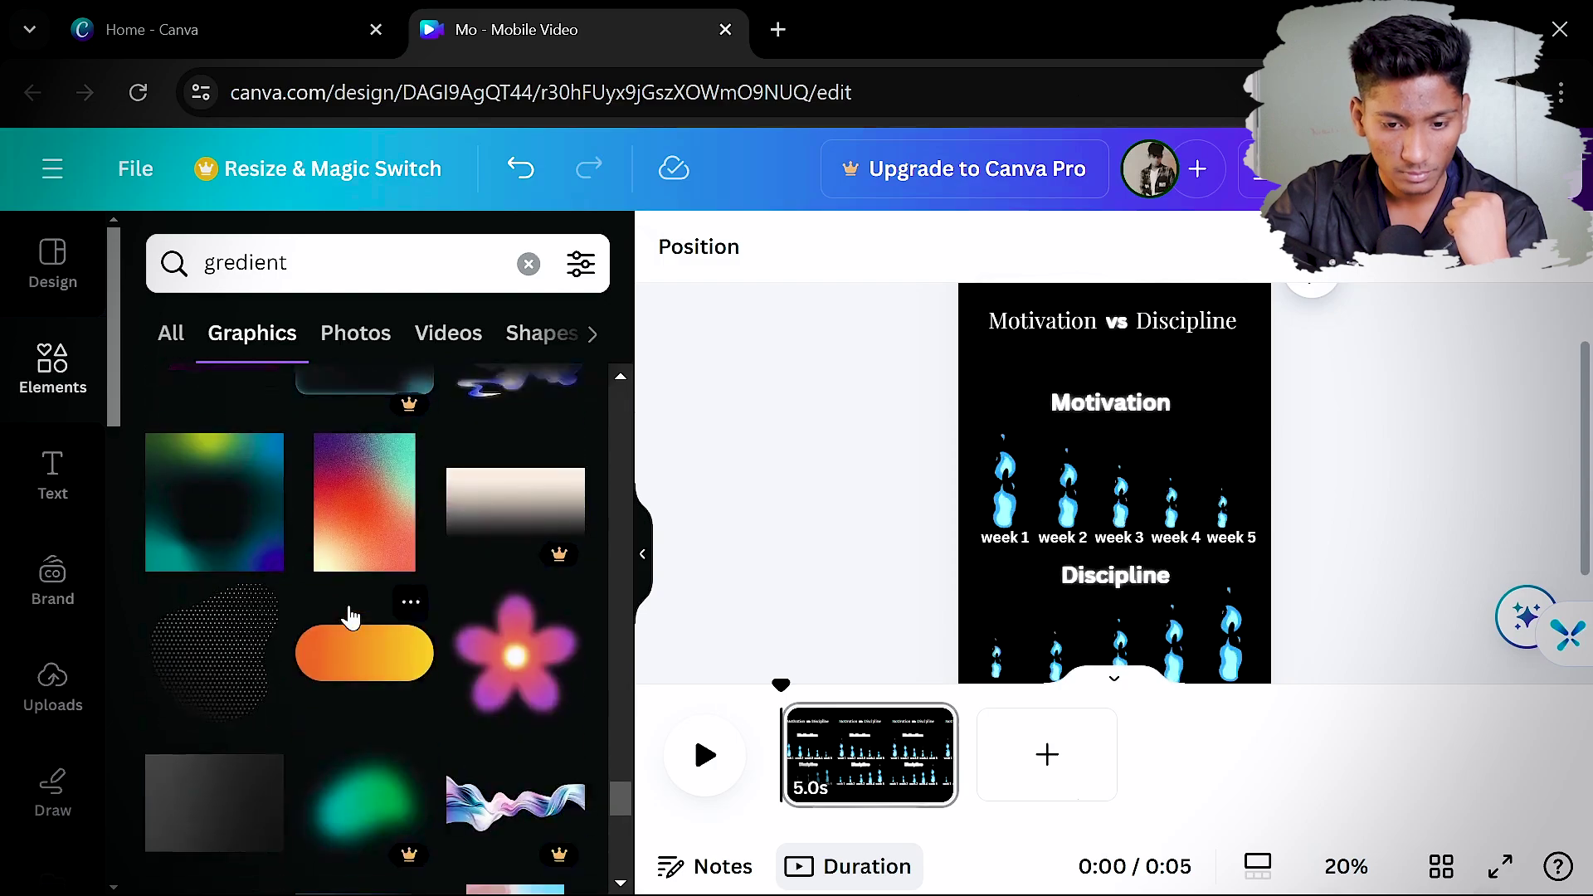
pyautogui.scroll(3, 349, 616)
pyautogui.moveTo(349, 617); pyautogui.dragTo(1022, 410)
pyautogui.moveTo(1154, 373); pyautogui.dragTo(1054, 644)
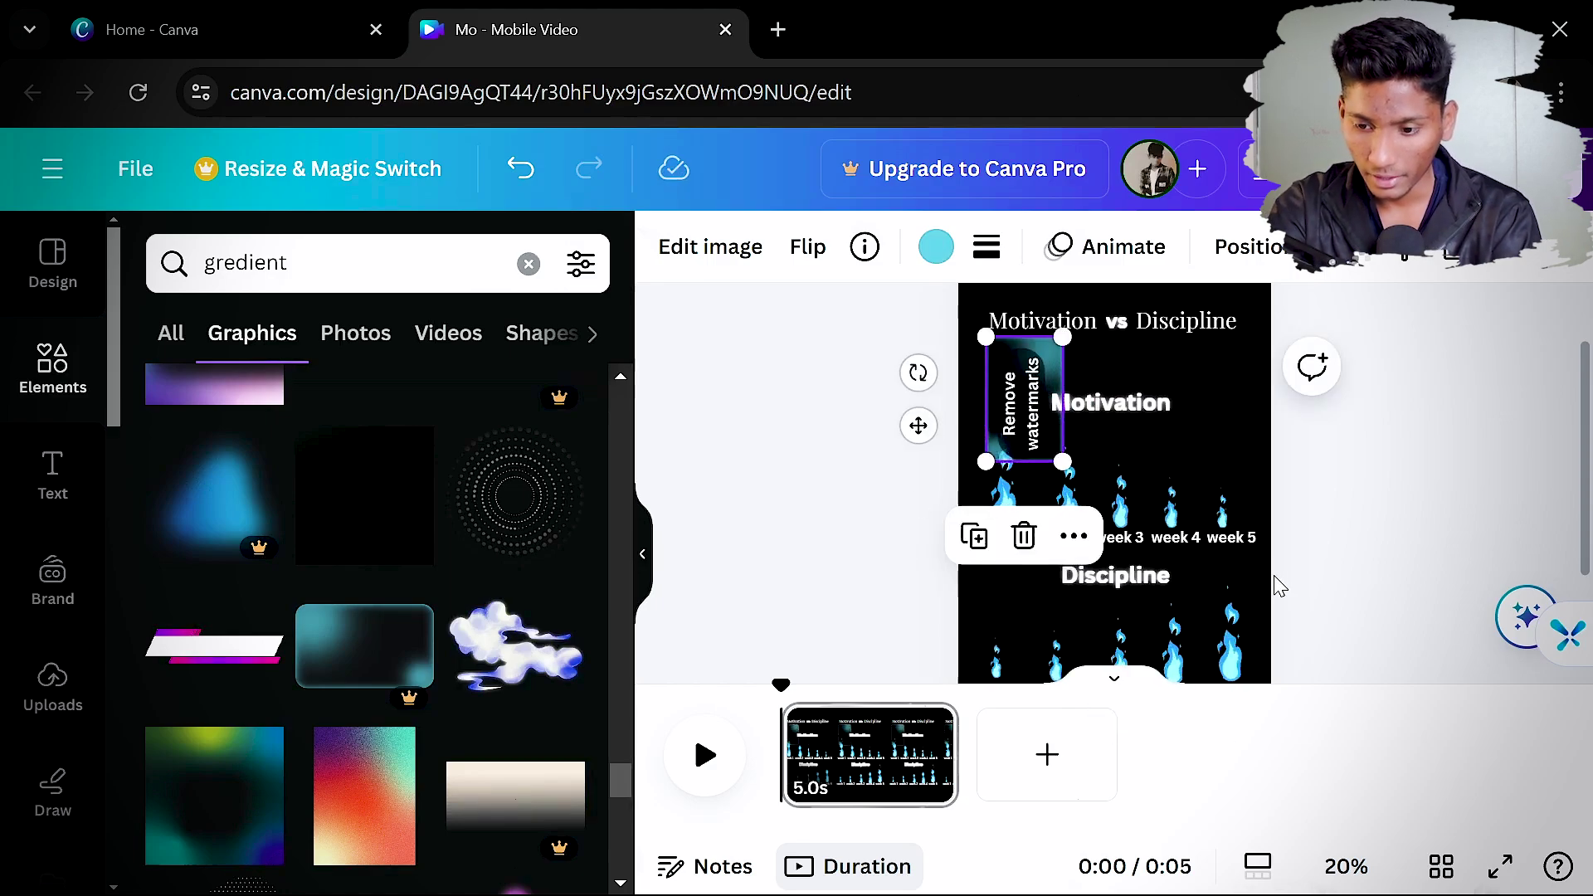
pyautogui.scroll(-2, 1278, 585)
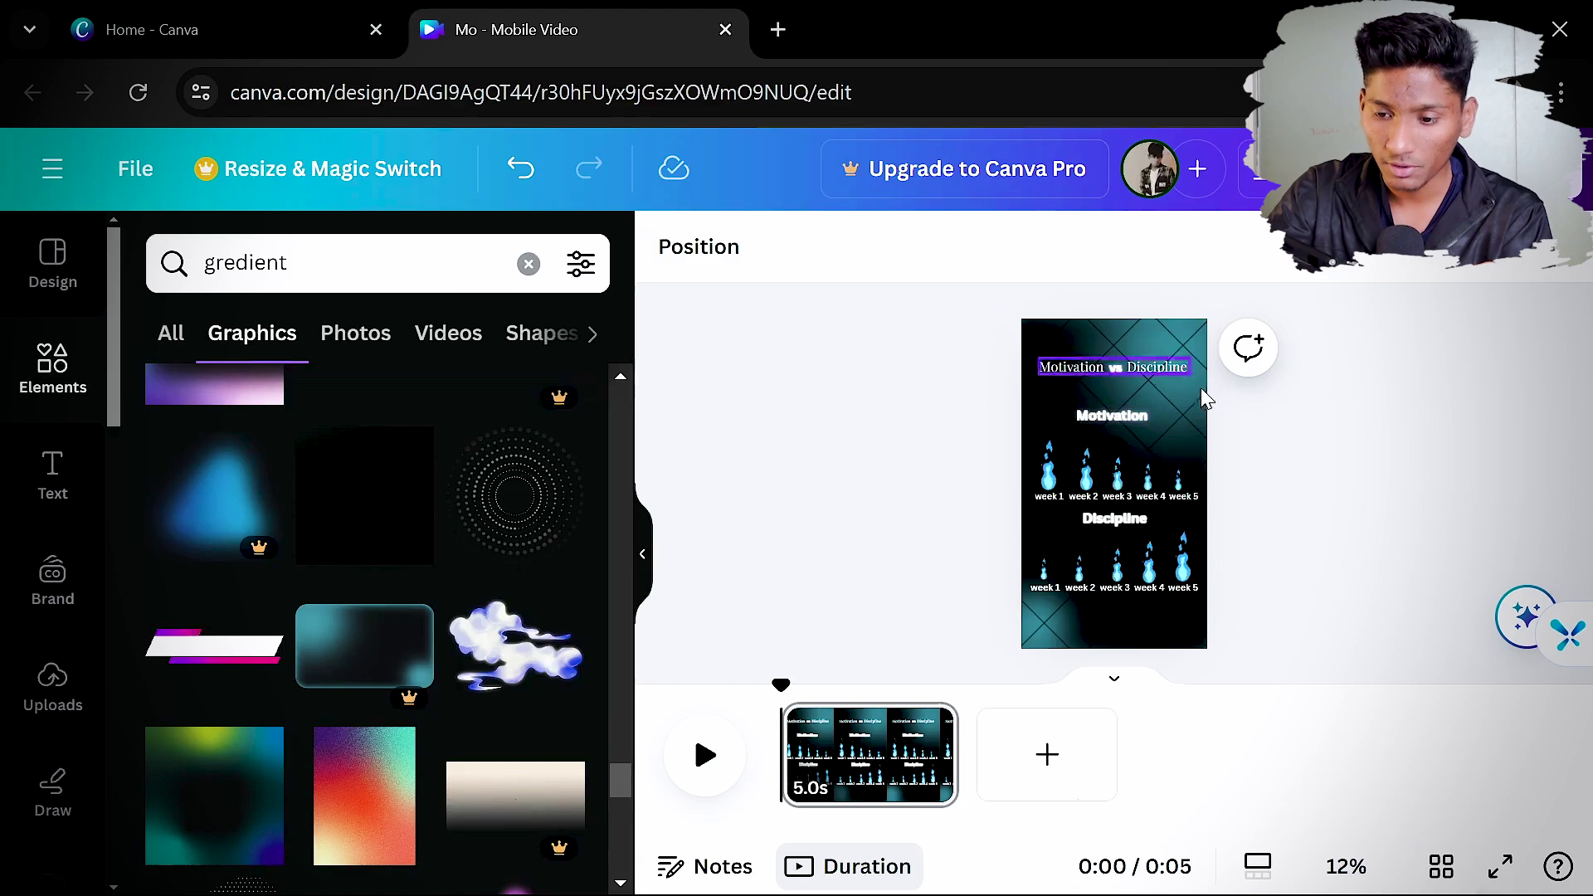
pyautogui.click(1168, 431)
pyautogui.click(1316, 479)
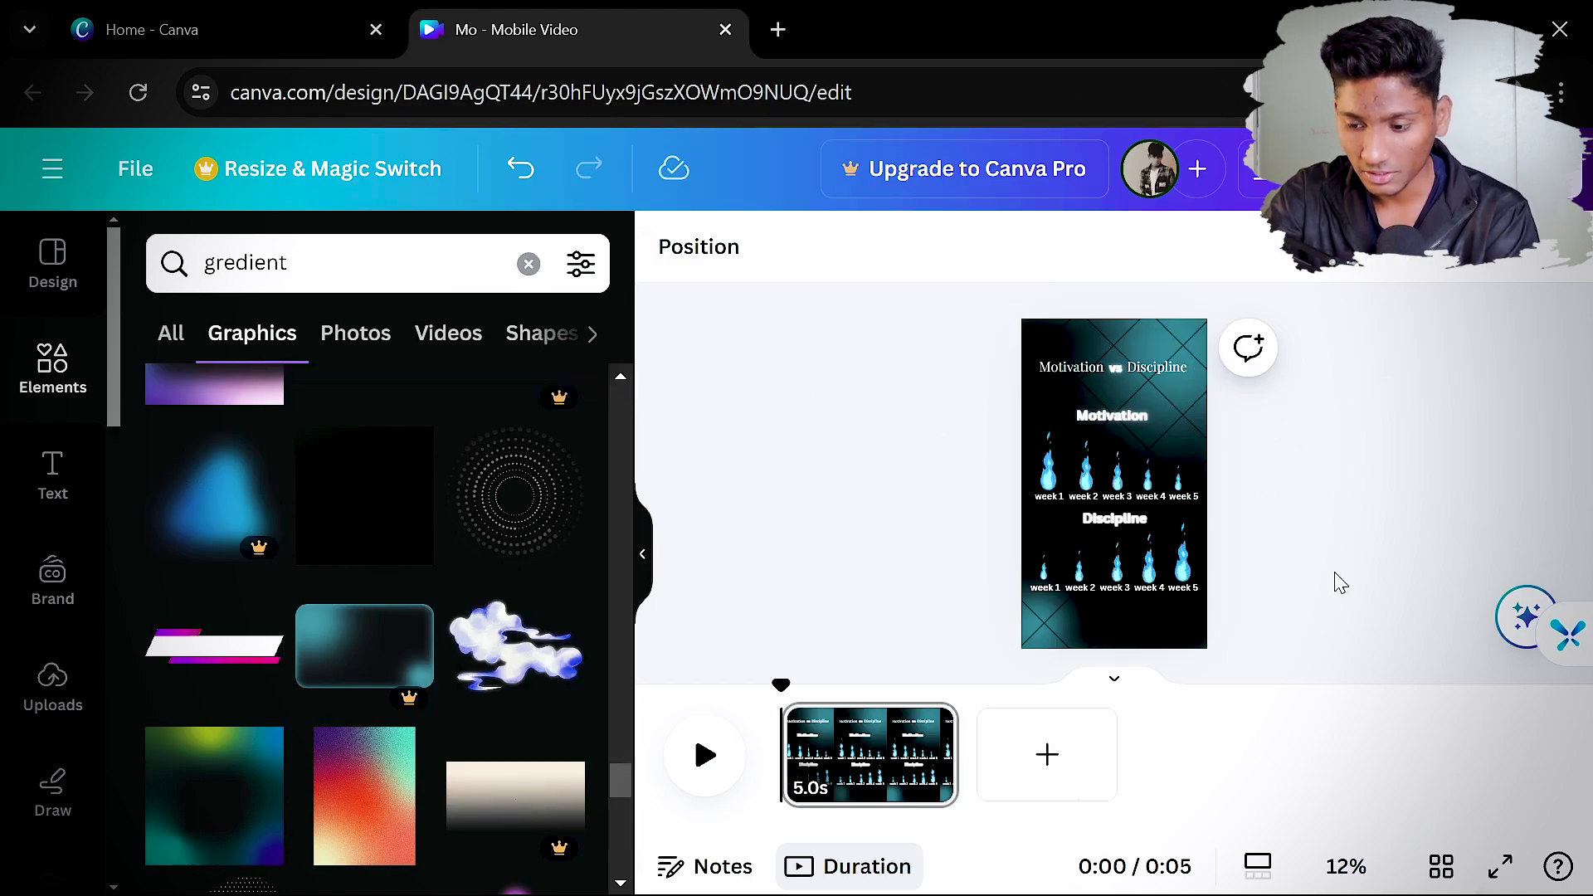
# Preview the finished "Motivation vs Discipline" reel in full screen and close the preview
pyautogui.click(1492, 867)
pyautogui.press('Escape')
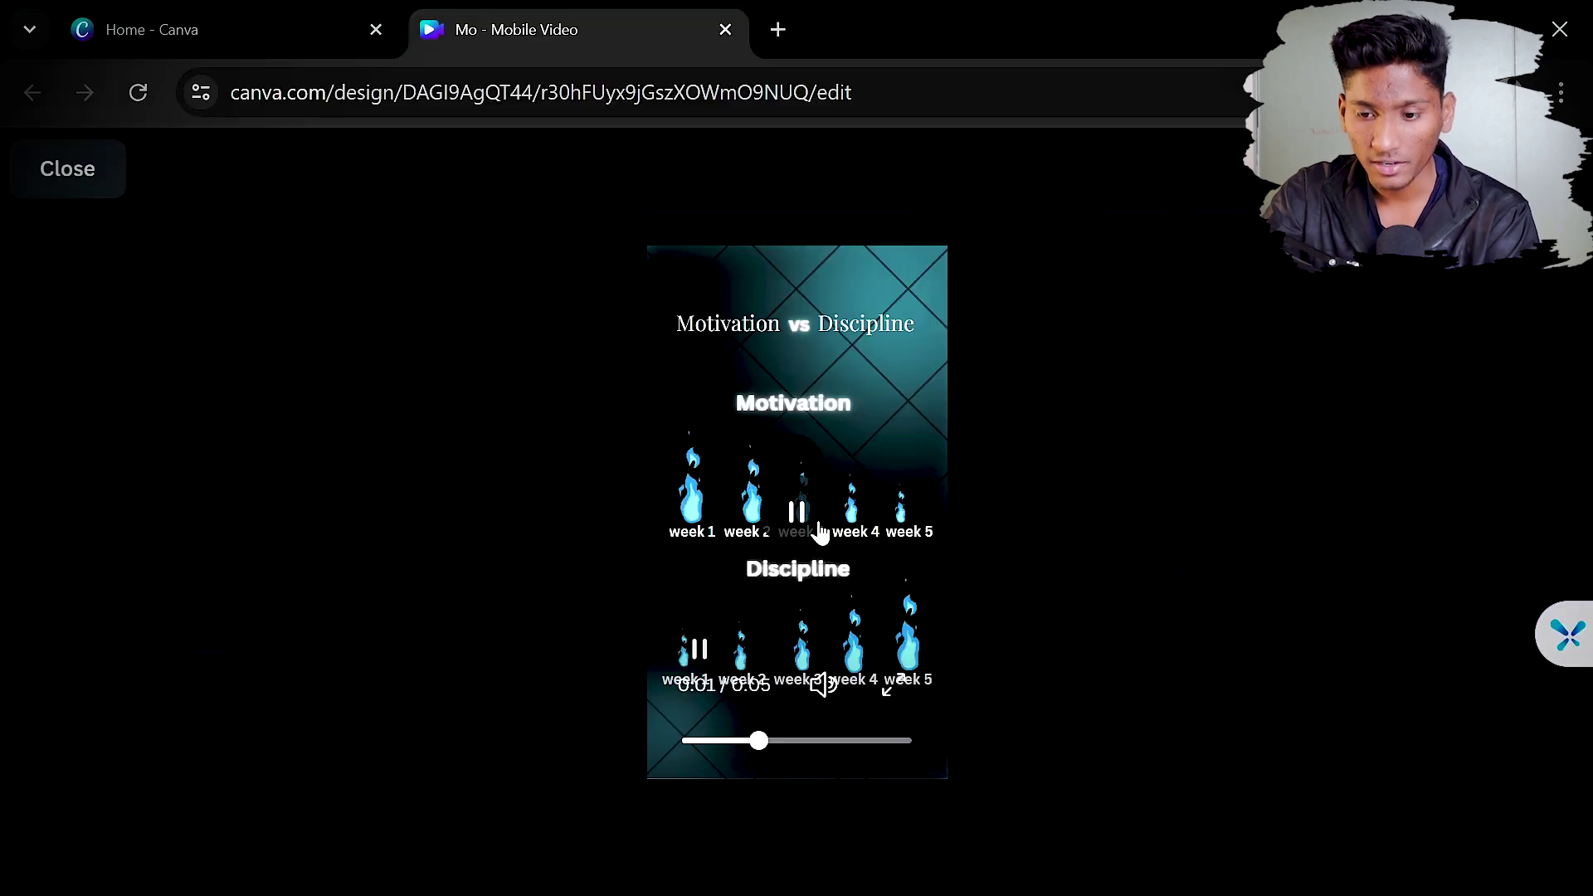
pyautogui.press('Escape')
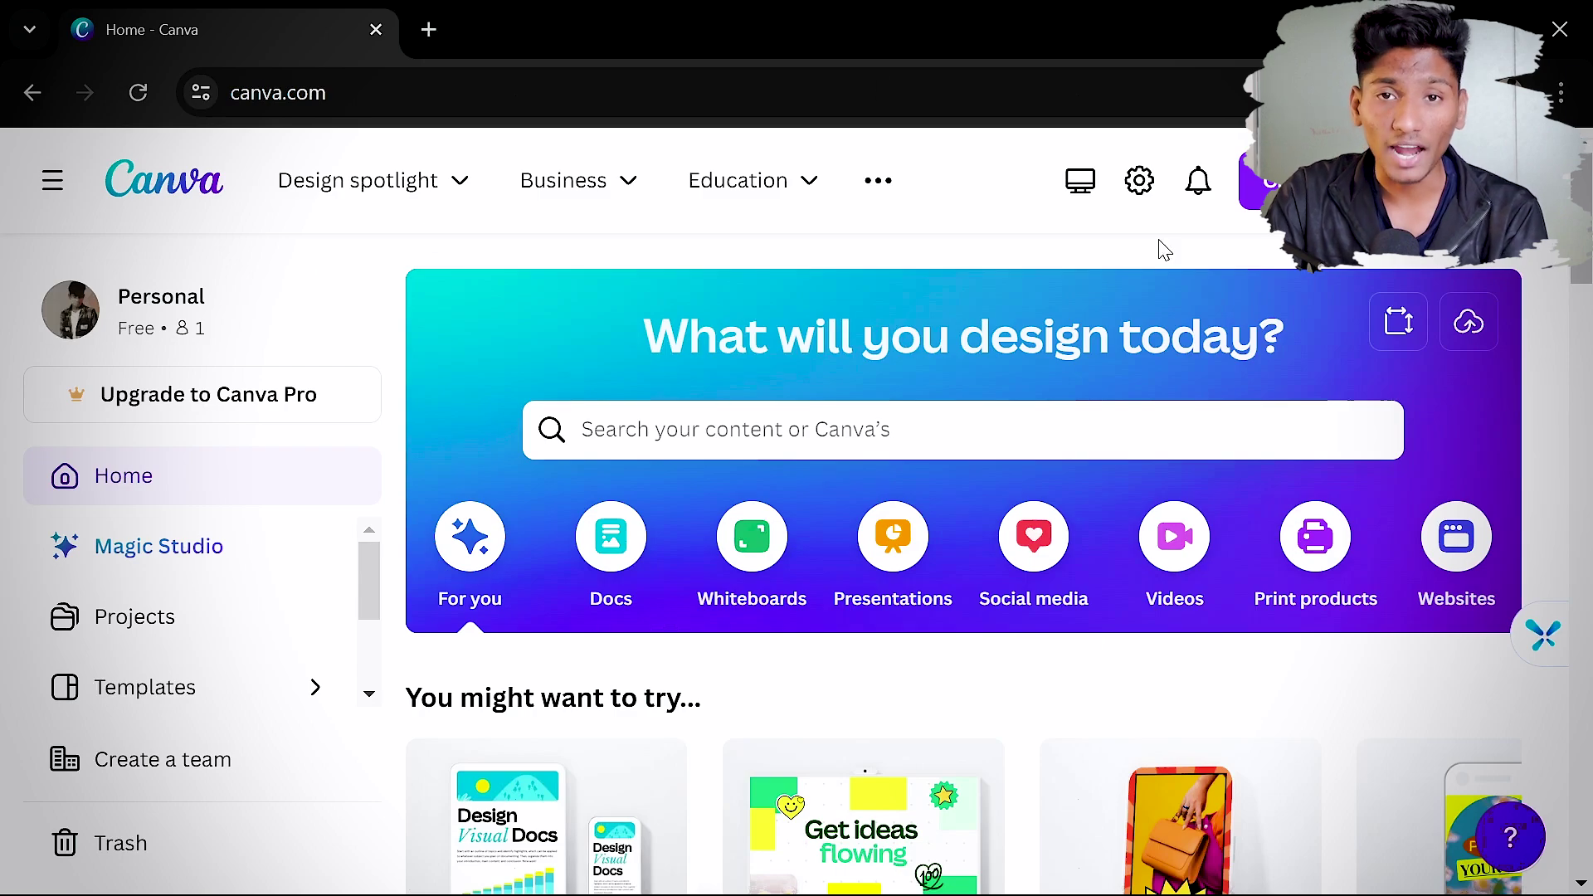
# Create a new blank Instagram Reel design of 1080 × 1920 px from the home page
pyautogui.click(1269, 180)
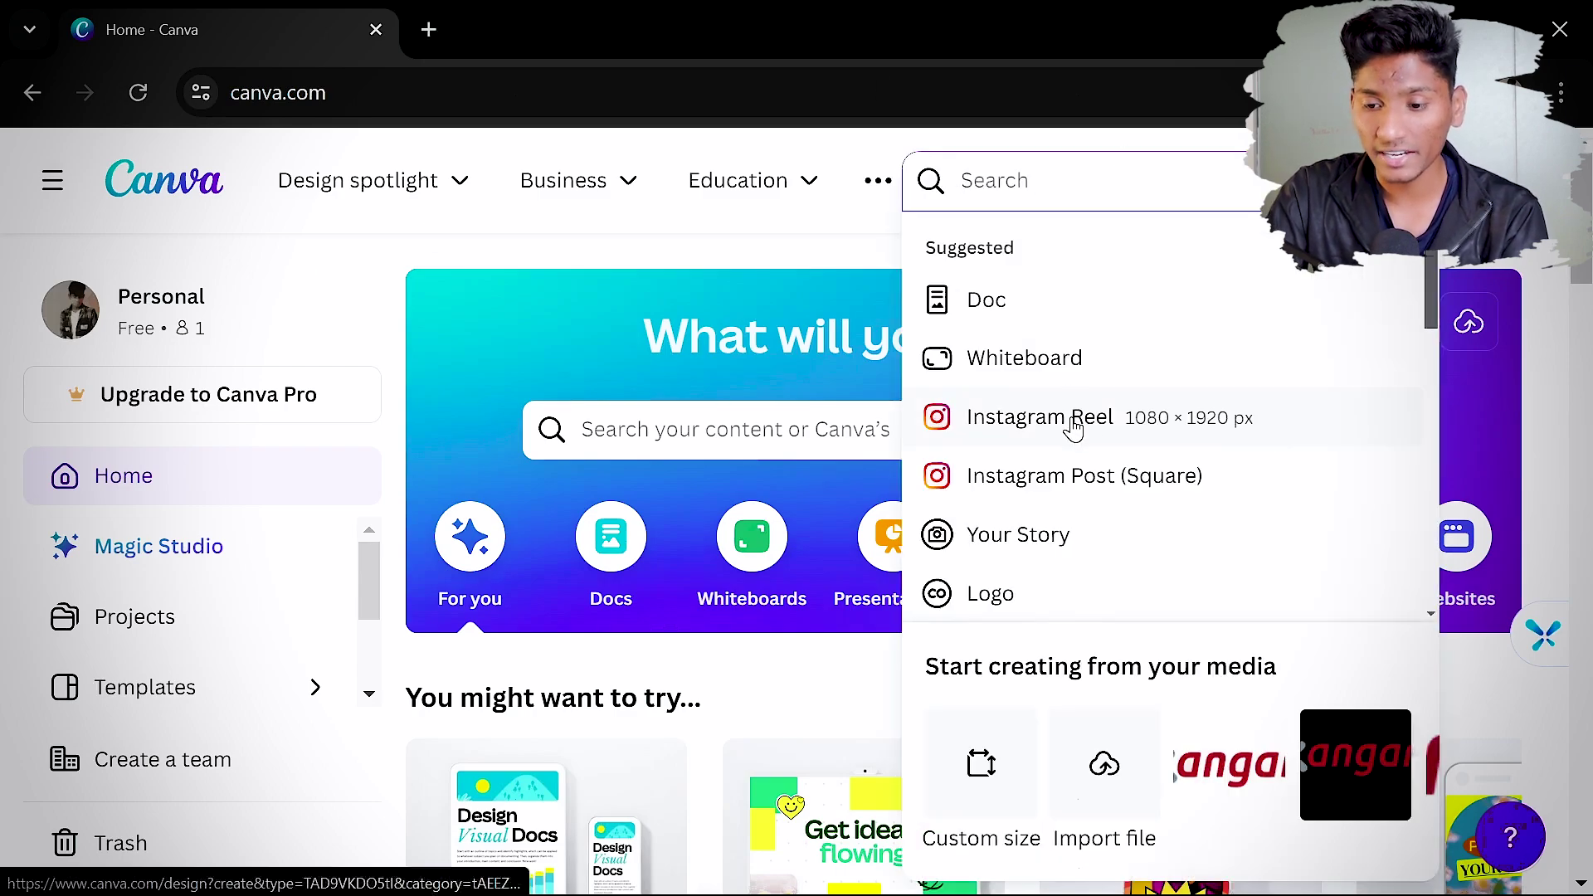
pyautogui.click(1069, 419)
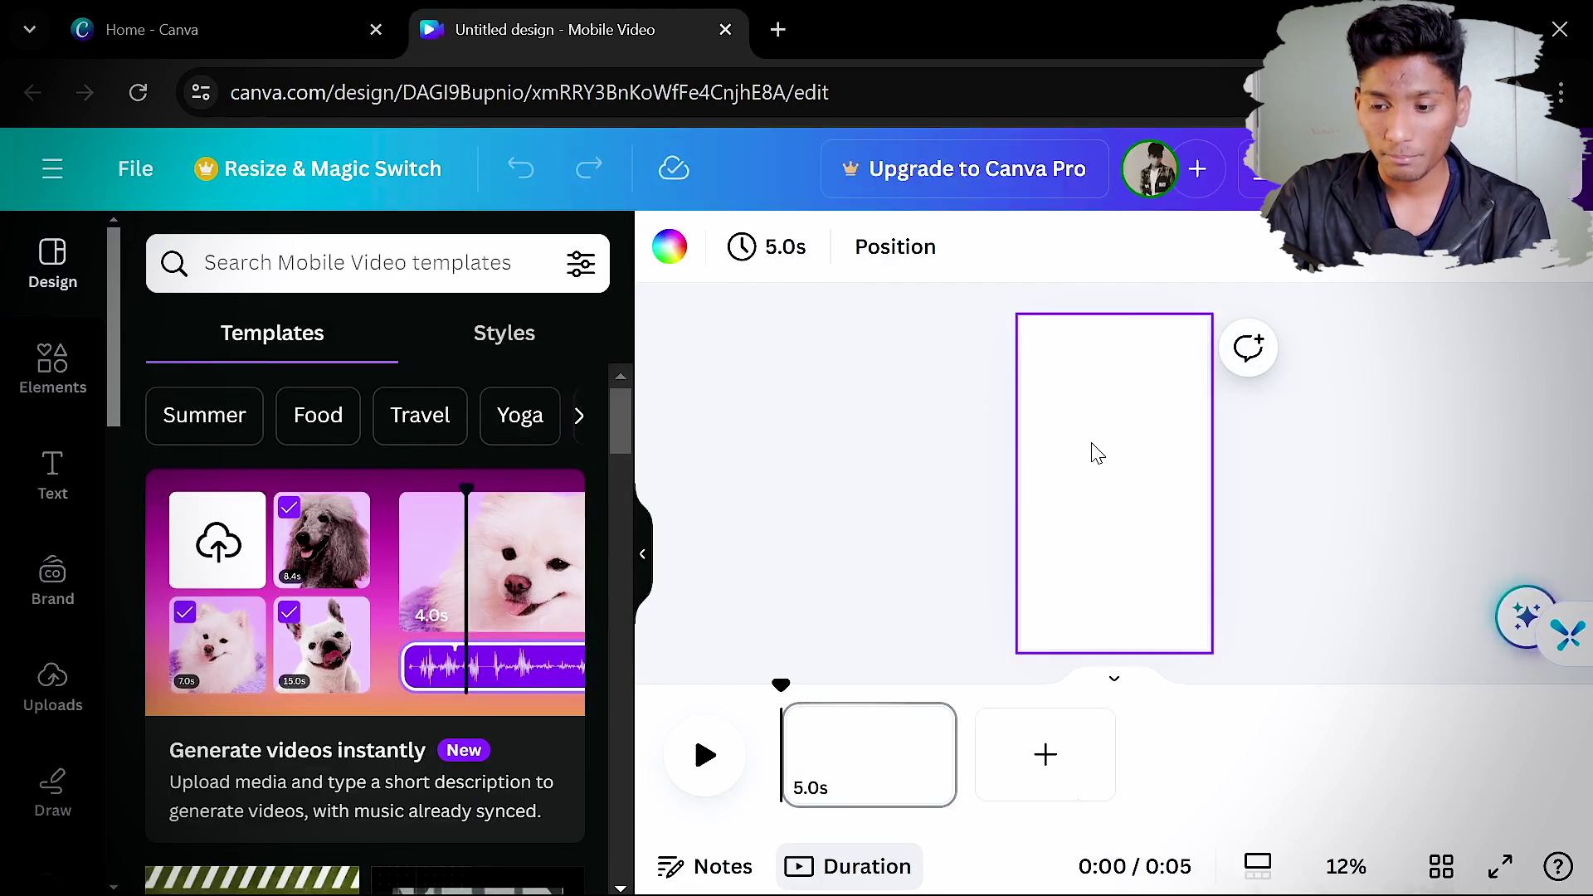
# Set the blank page's background colour to black
pyautogui.click(670, 245)
pyautogui.scroll(-3, 241, 664)
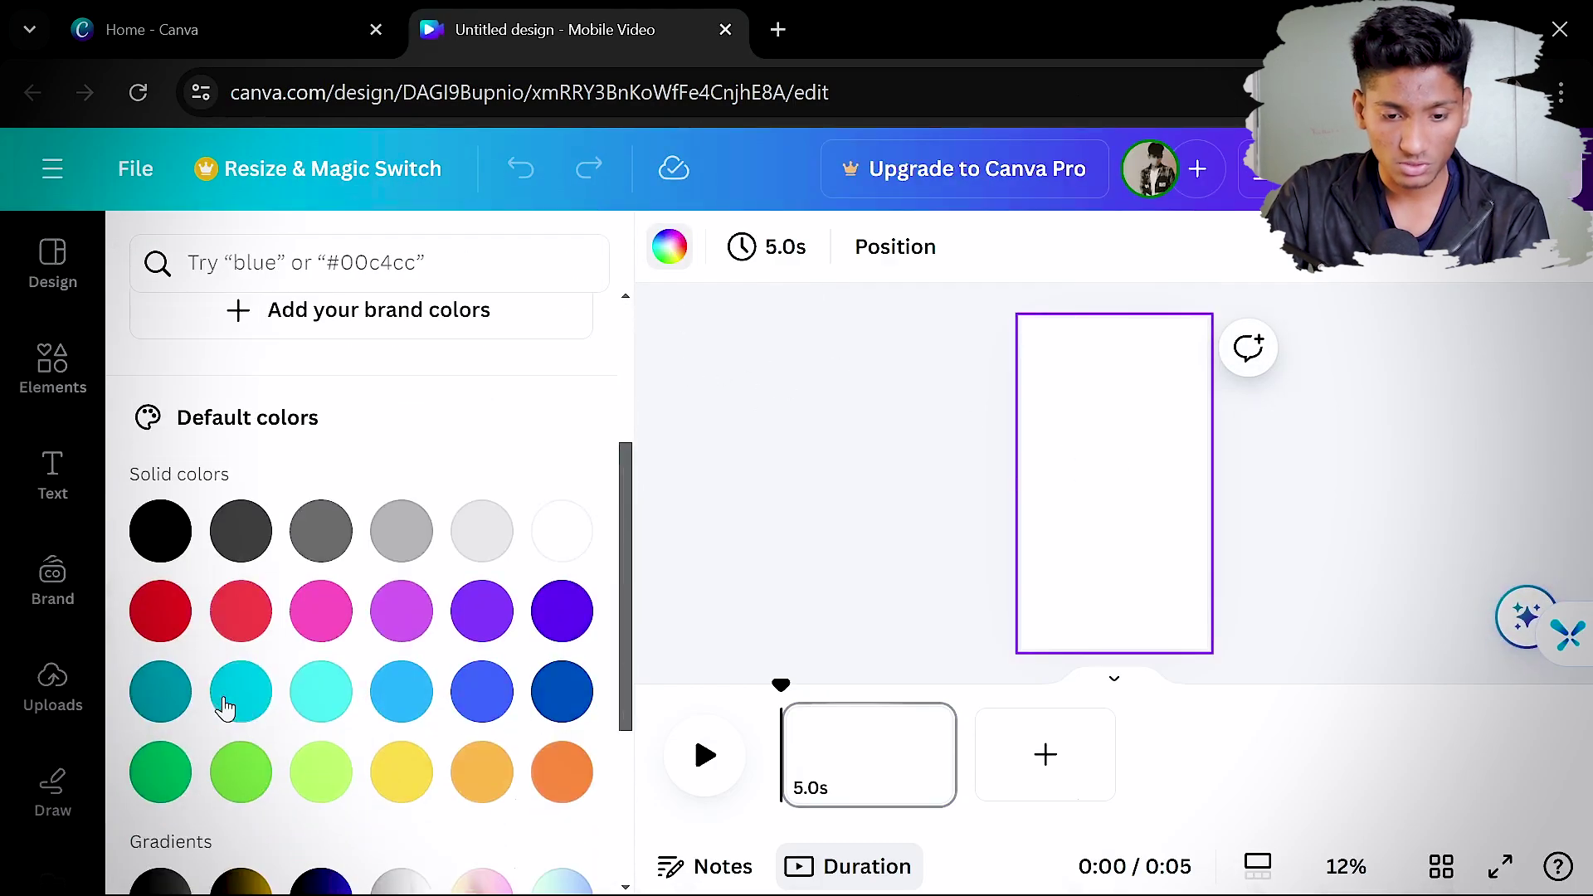
pyautogui.click(145, 521)
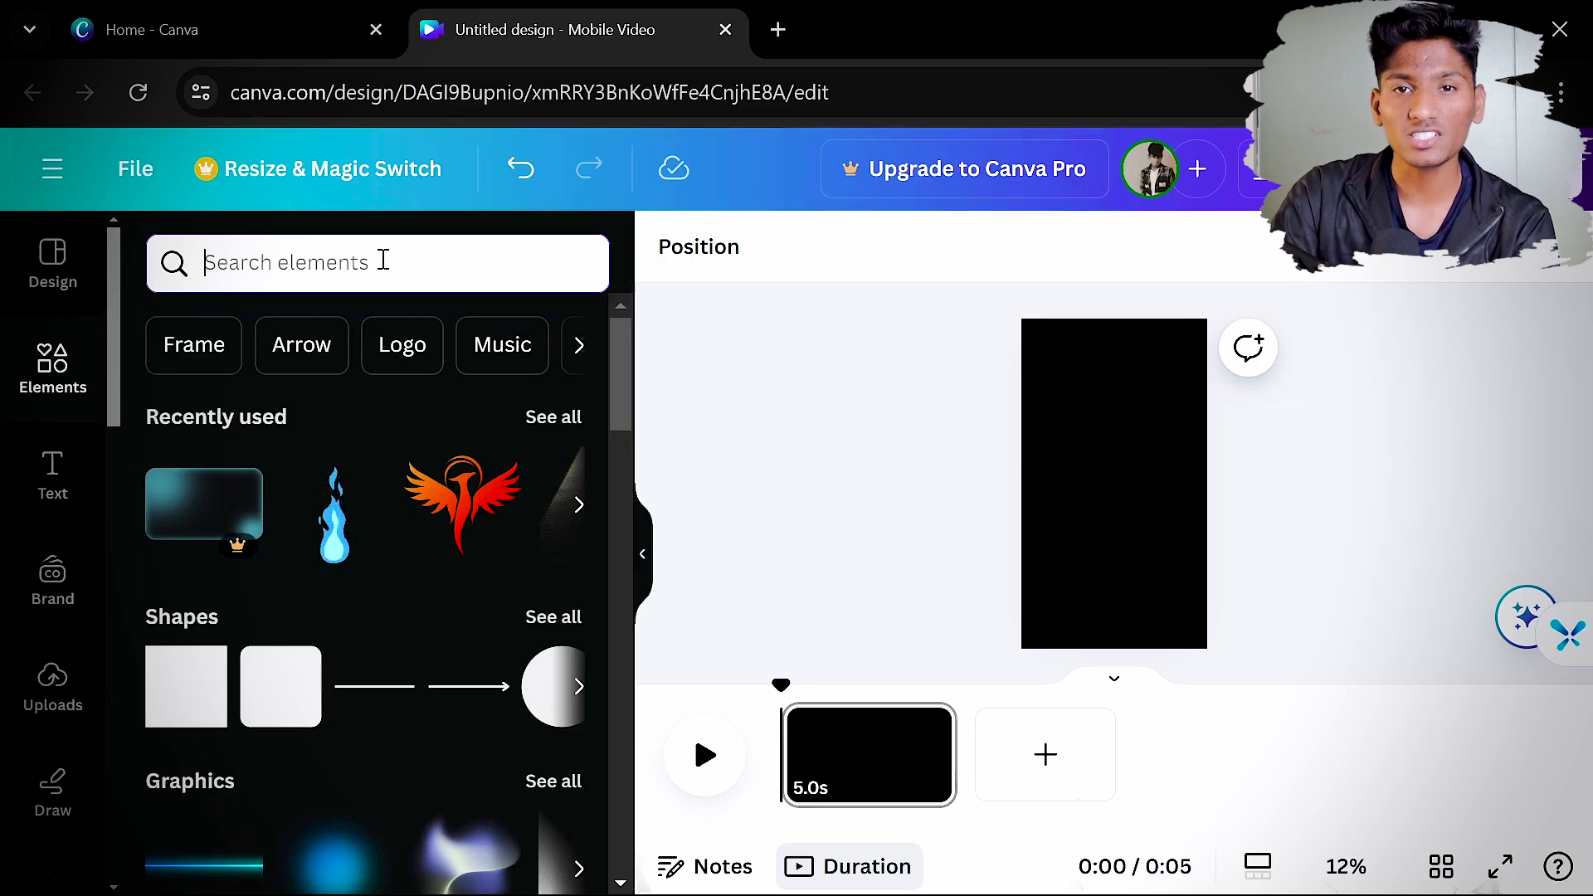
# Search the elements for "running man animated" and limit the results to graphics
pyautogui.write('run')
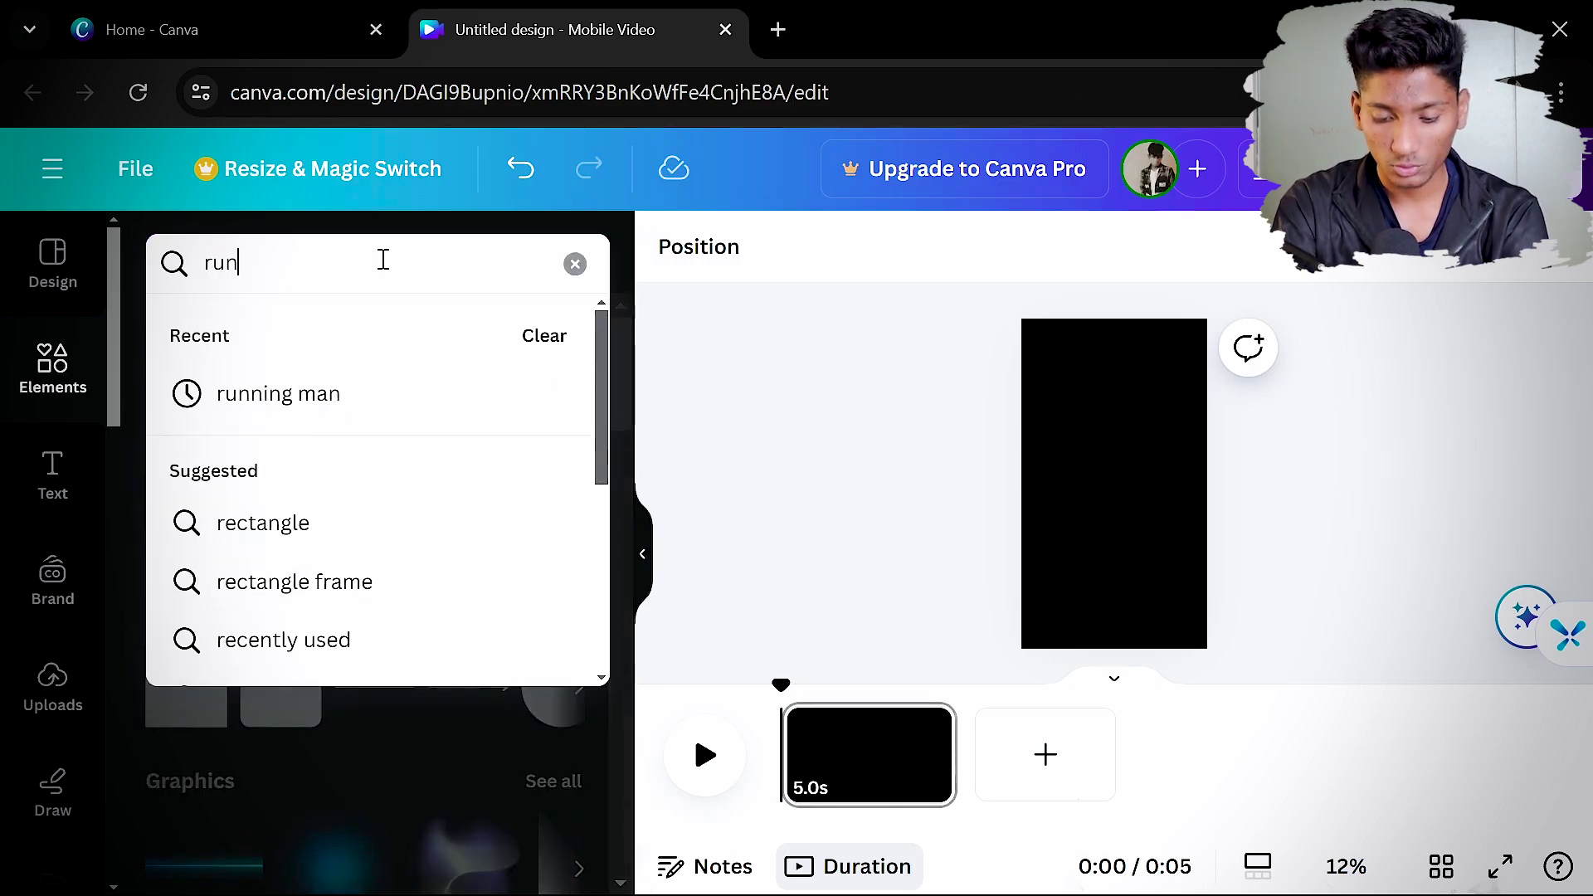
pyautogui.write('ning m')
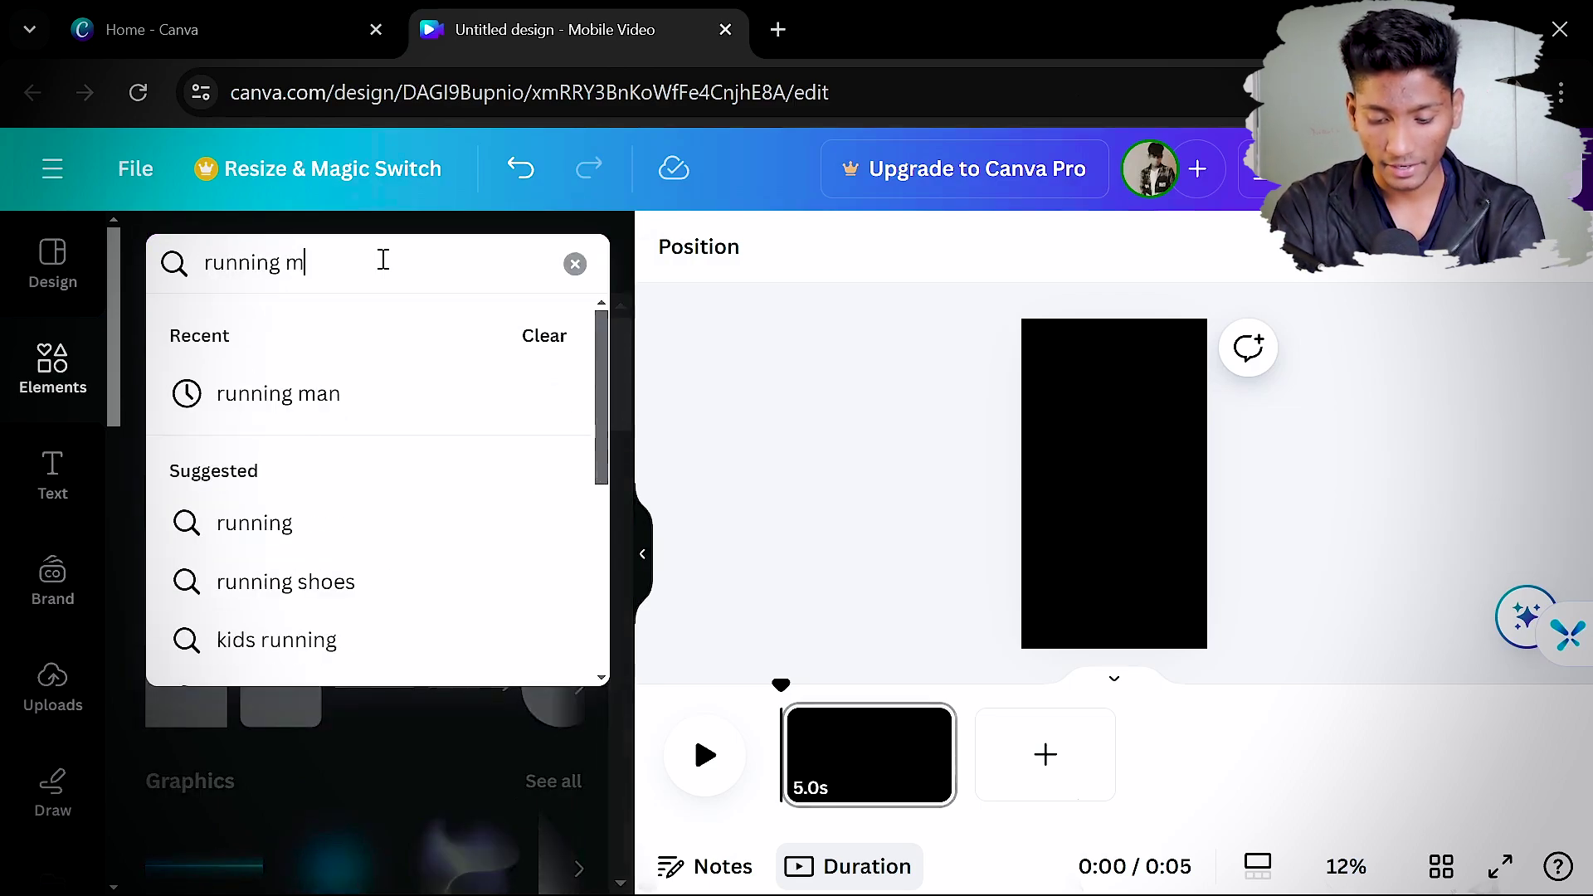
pyautogui.write('an animated')
pyautogui.press('Return')
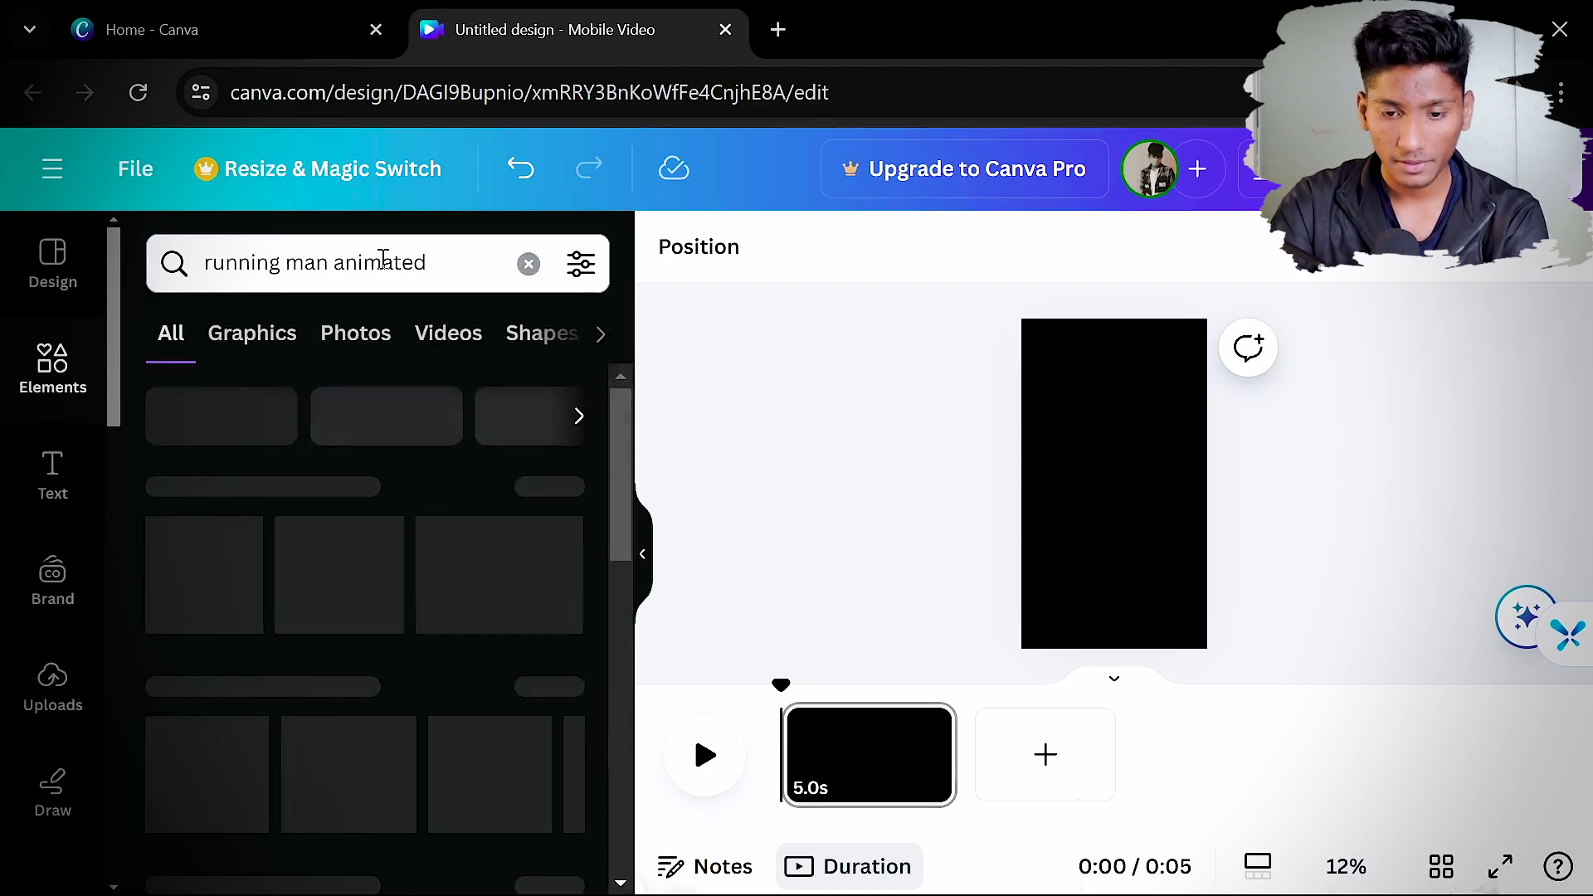
pyautogui.click(238, 340)
# Add the solid white running-man graphic and place it just below the middle of the page
pyautogui.scroll(-3, 396, 592)
pyautogui.scroll(2, 396, 592)
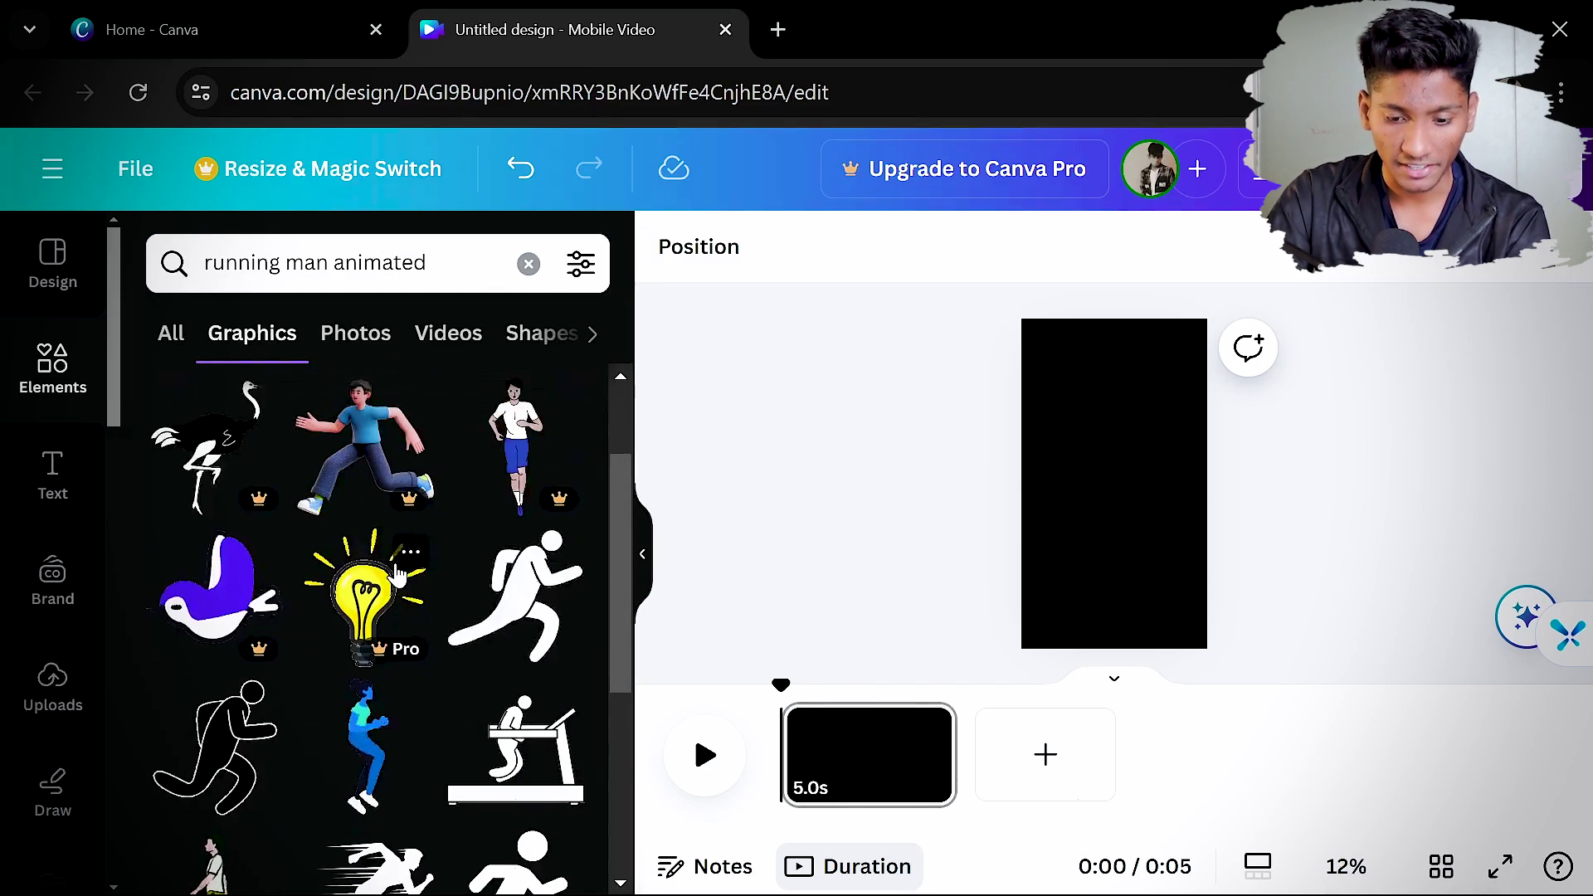
pyautogui.scroll(-5, 397, 581)
pyautogui.scroll(5, 406, 614)
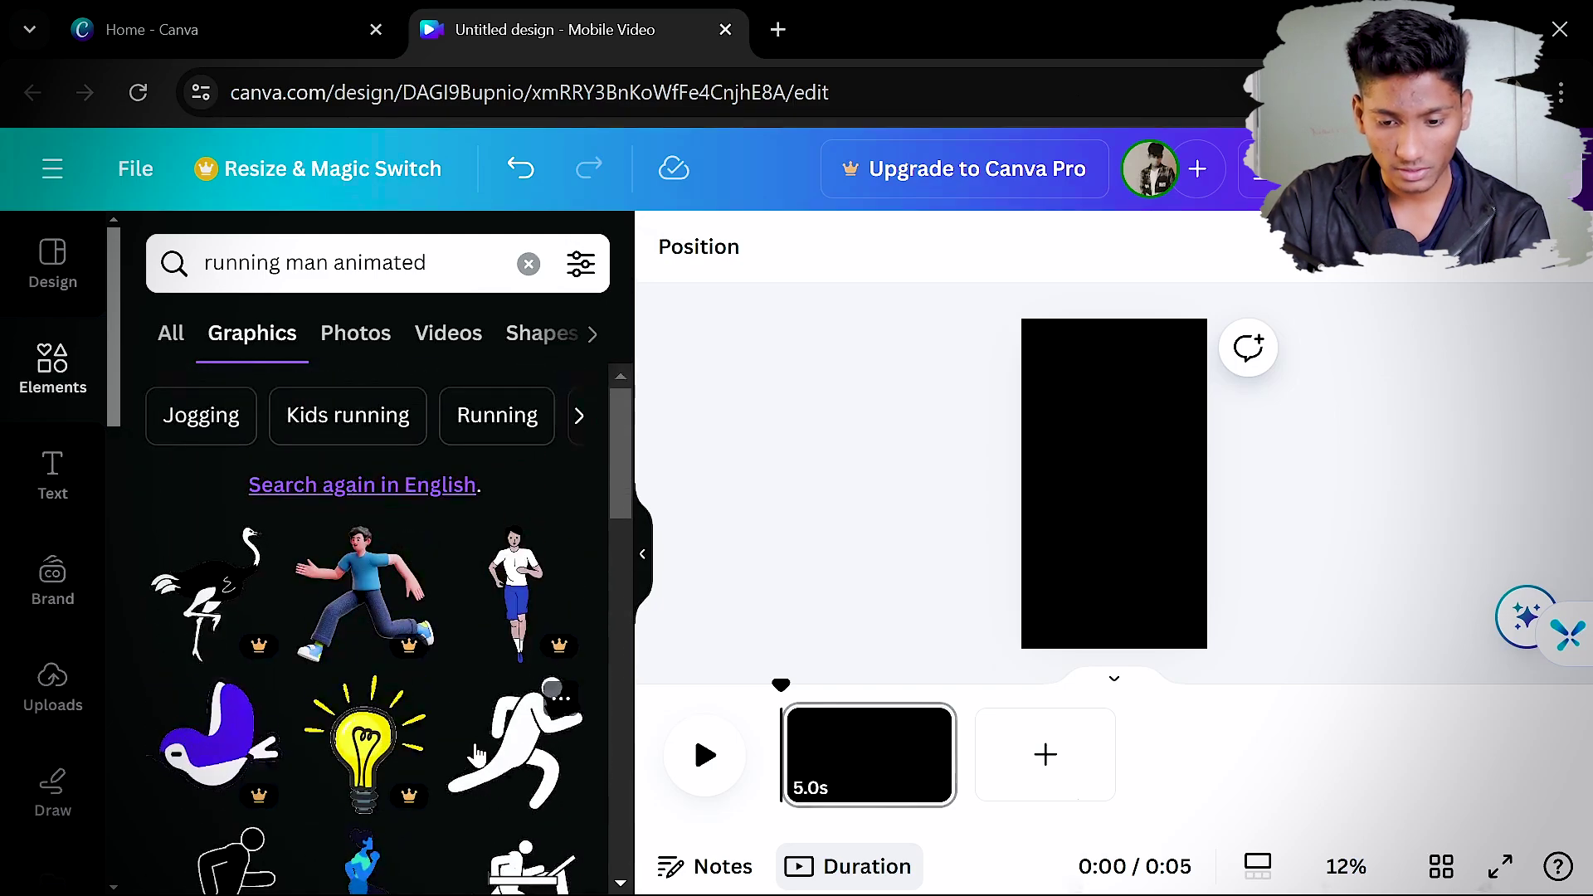
pyautogui.moveTo(1117, 494); pyautogui.dragTo(1117, 515)
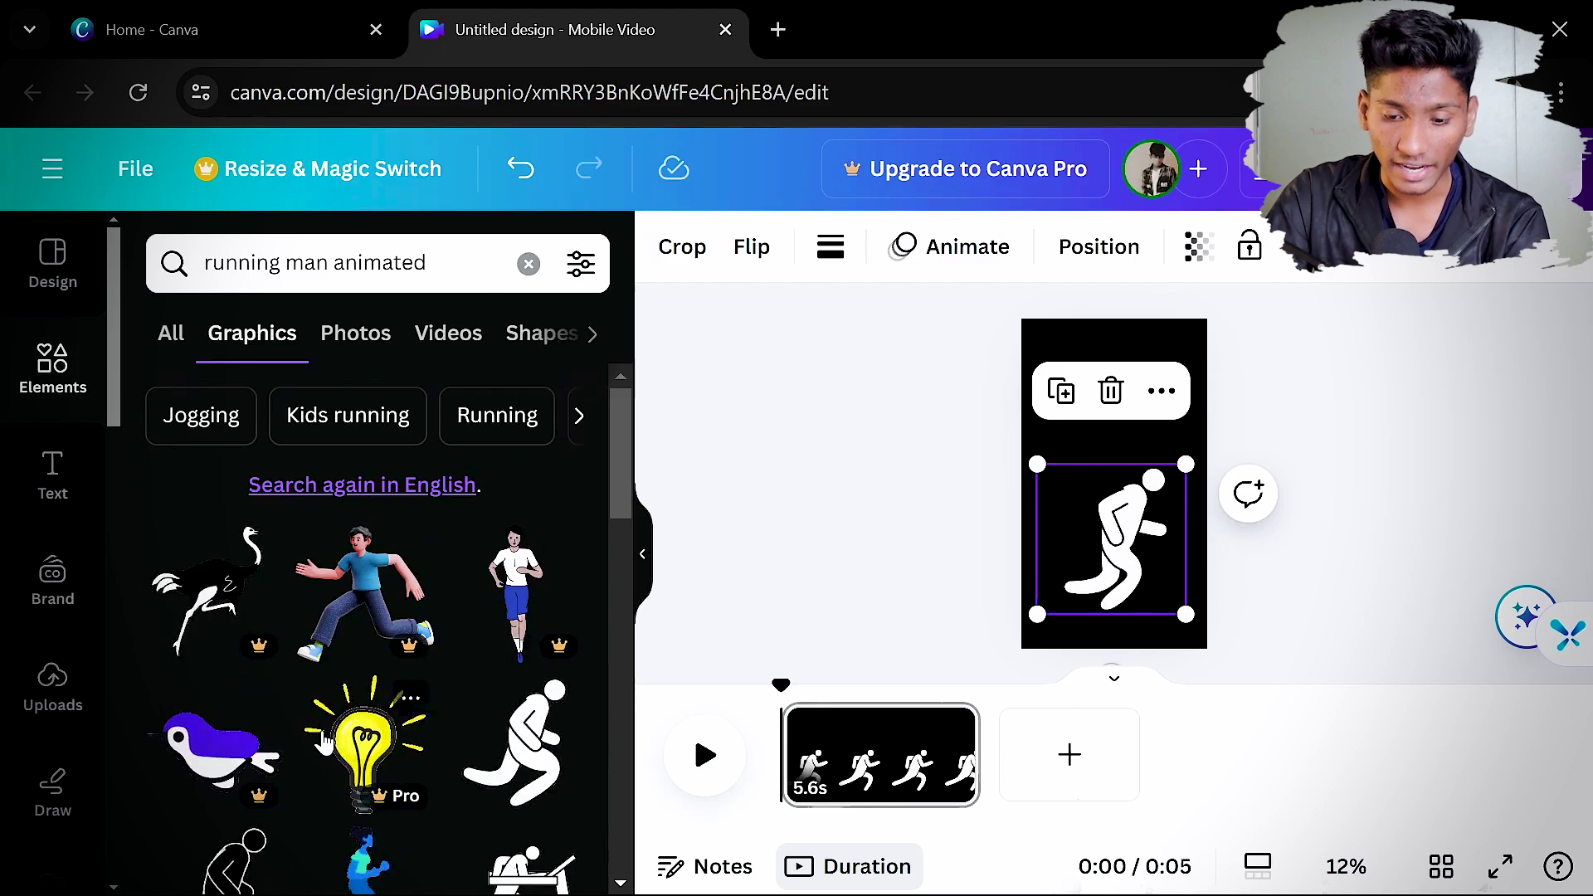
# Add the outlined running-man graphic up and to the left of the solid runner and send it to the back
pyautogui.scroll(-2, 324, 741)
pyautogui.moveTo(220, 734); pyautogui.dragTo(1113, 452)
pyautogui.rightClick(1130, 469)
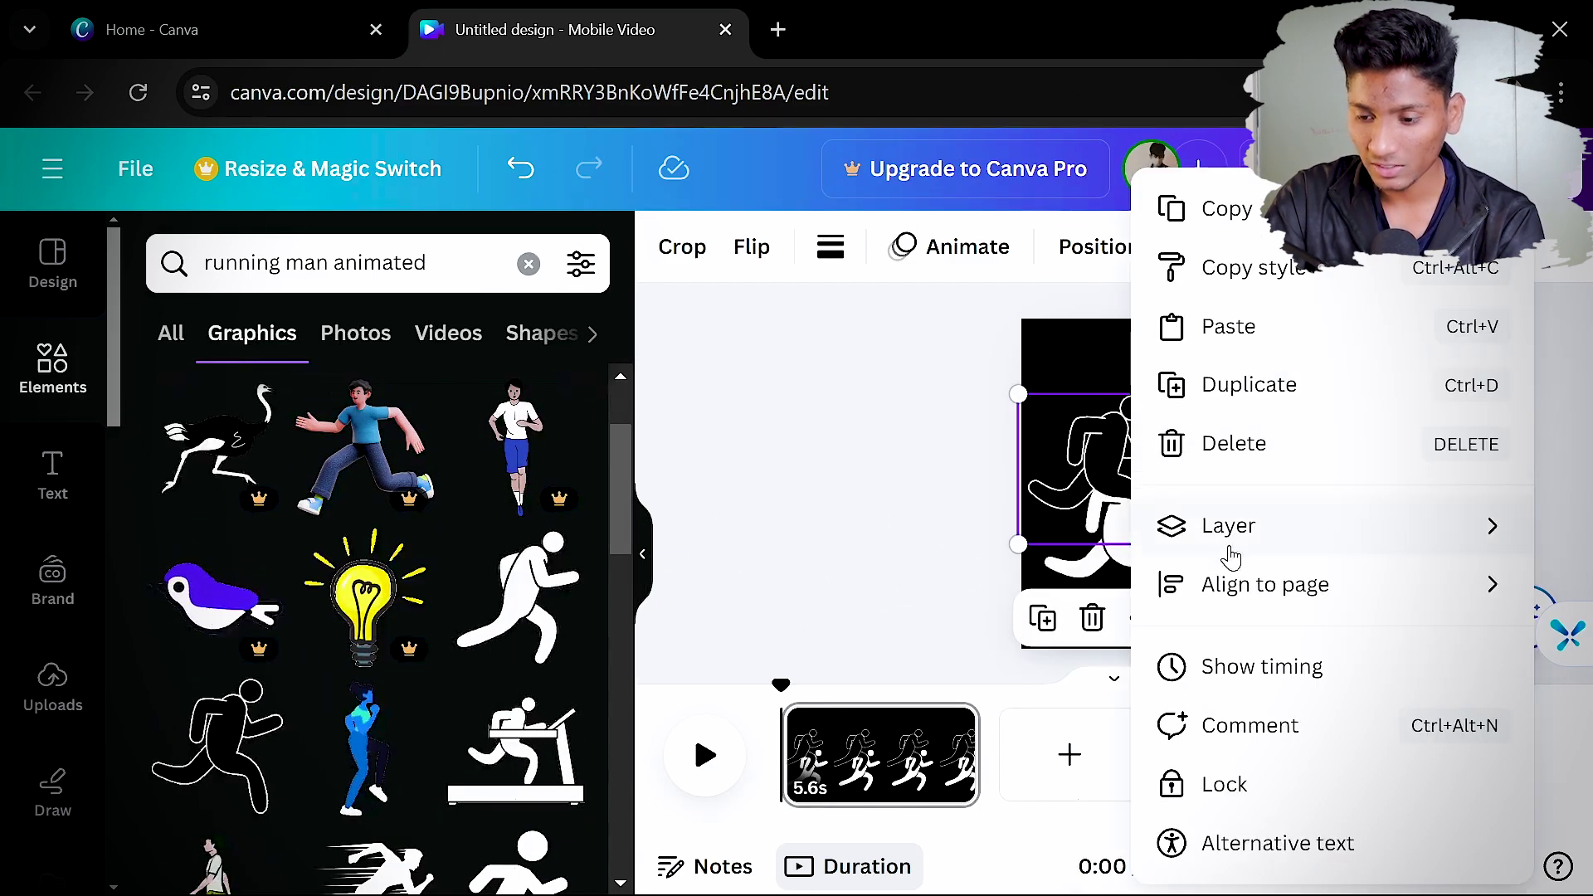
pyautogui.moveTo(1263, 538)
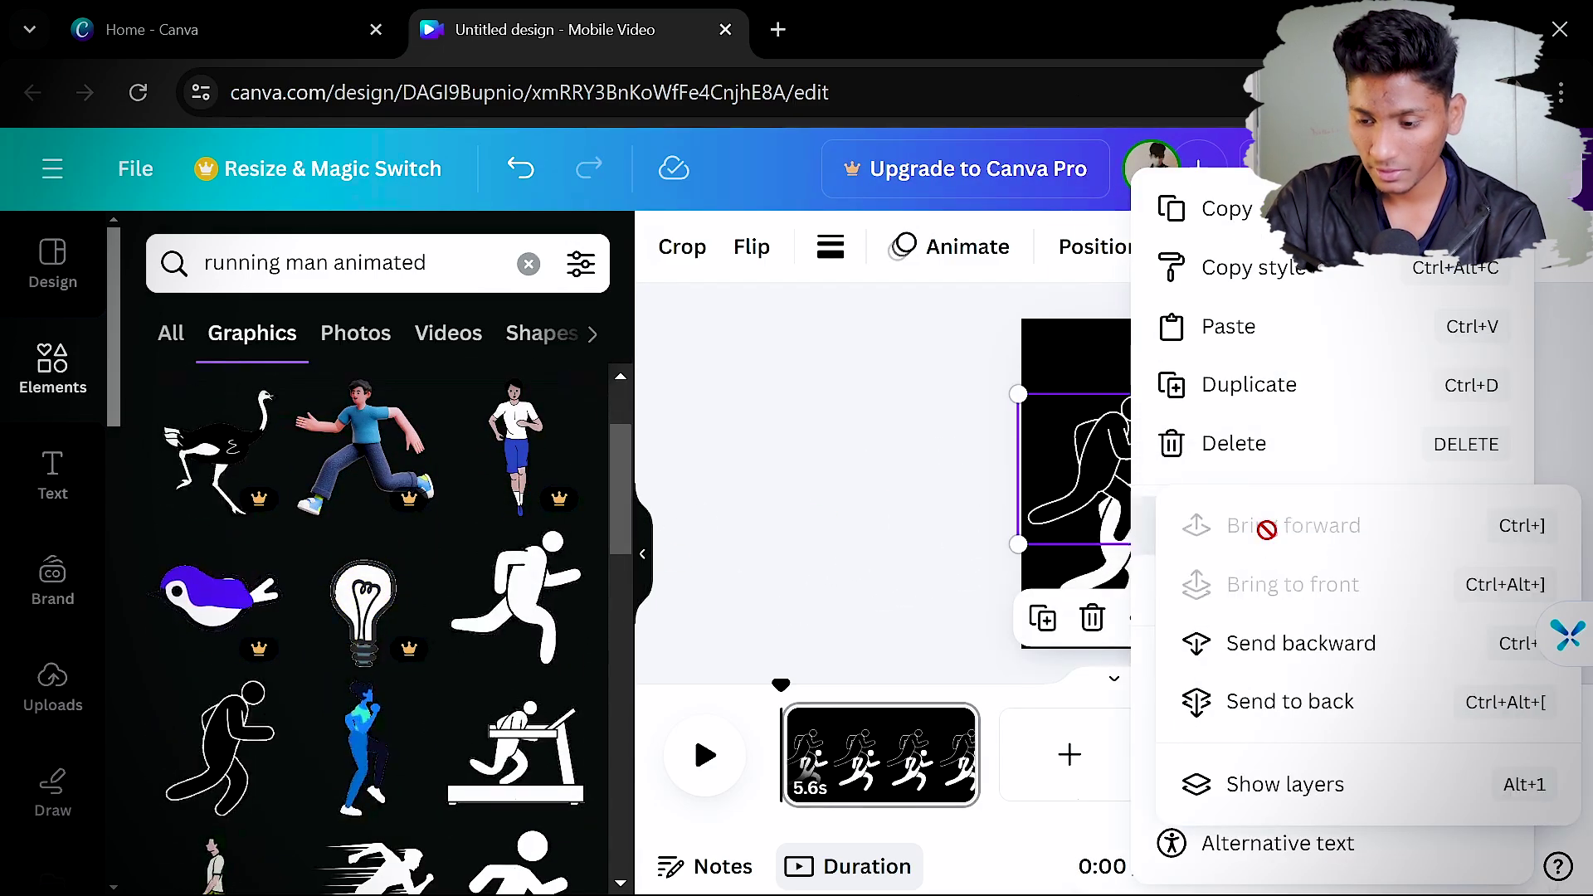
pyautogui.click(1300, 701)
pyautogui.click(1383, 438)
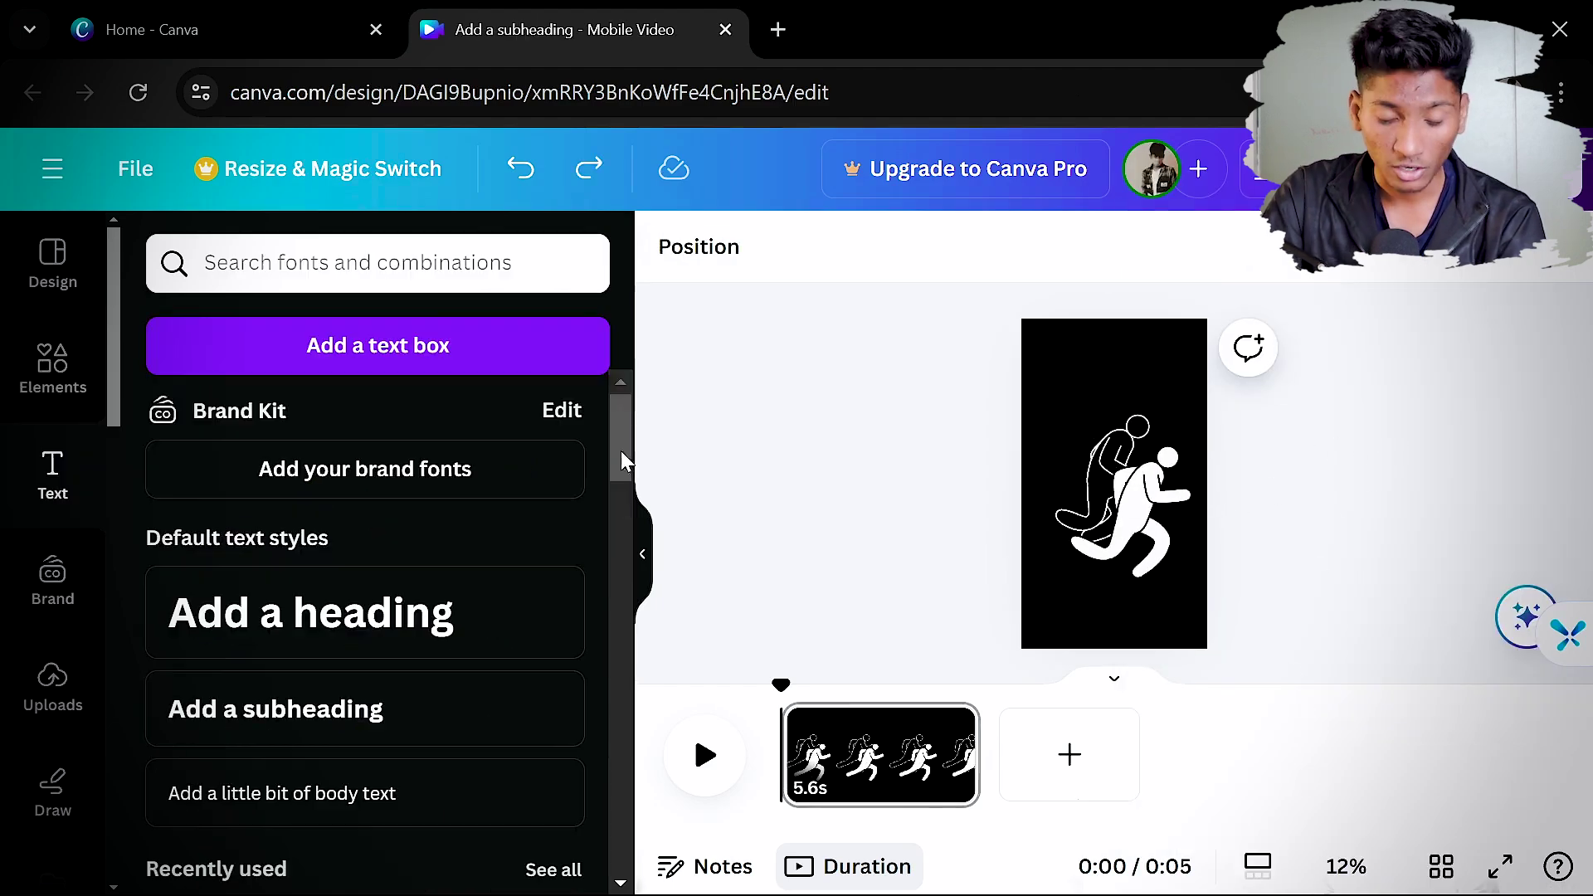
# Add a heading and replace its placeholder with "It's Not about You Vs Somebodyelse"
pyautogui.click(413, 599)
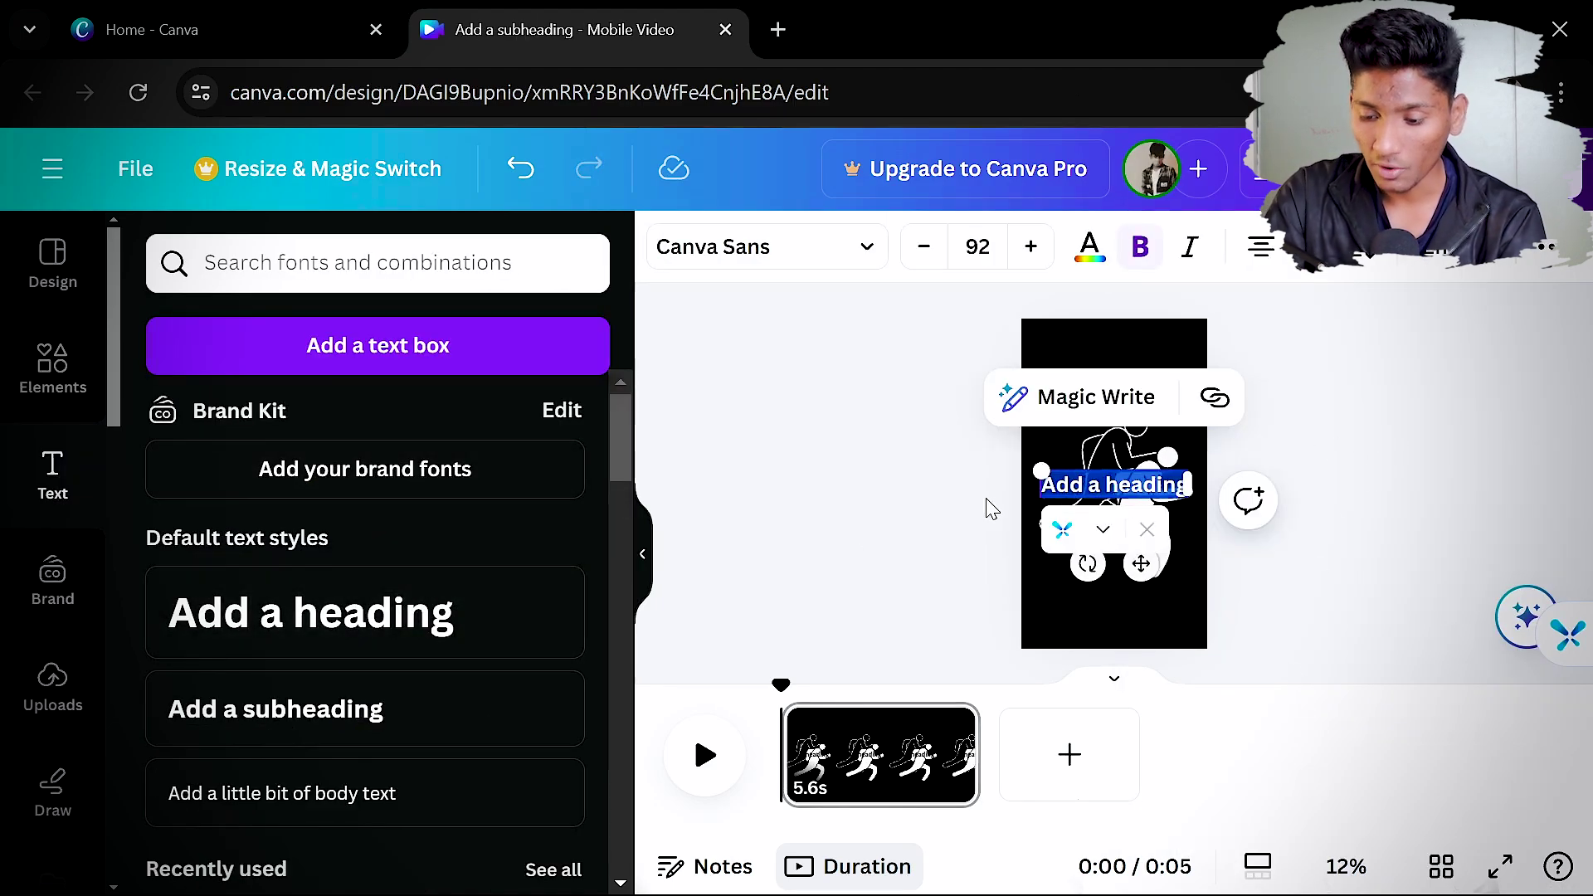
pyautogui.press('BackSpace')
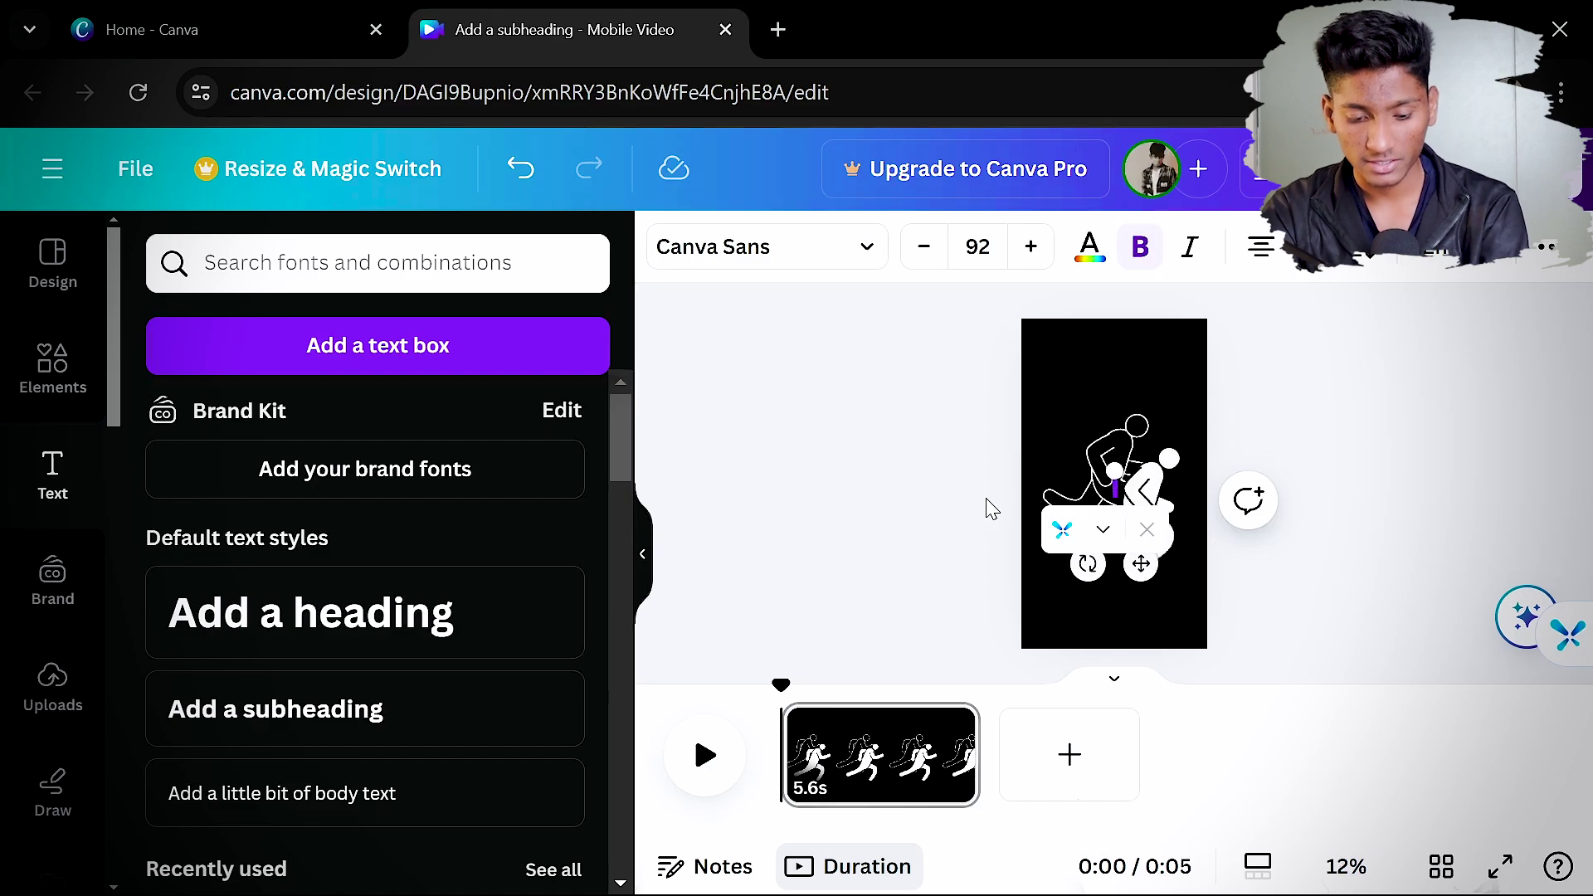
pyautogui.hotkey('ctrl', 'v')
# Reduce the heading to size 61.5, reword its second line to "YOU vs Somebody else" and place it above the runners
pyautogui.click(1090, 247)
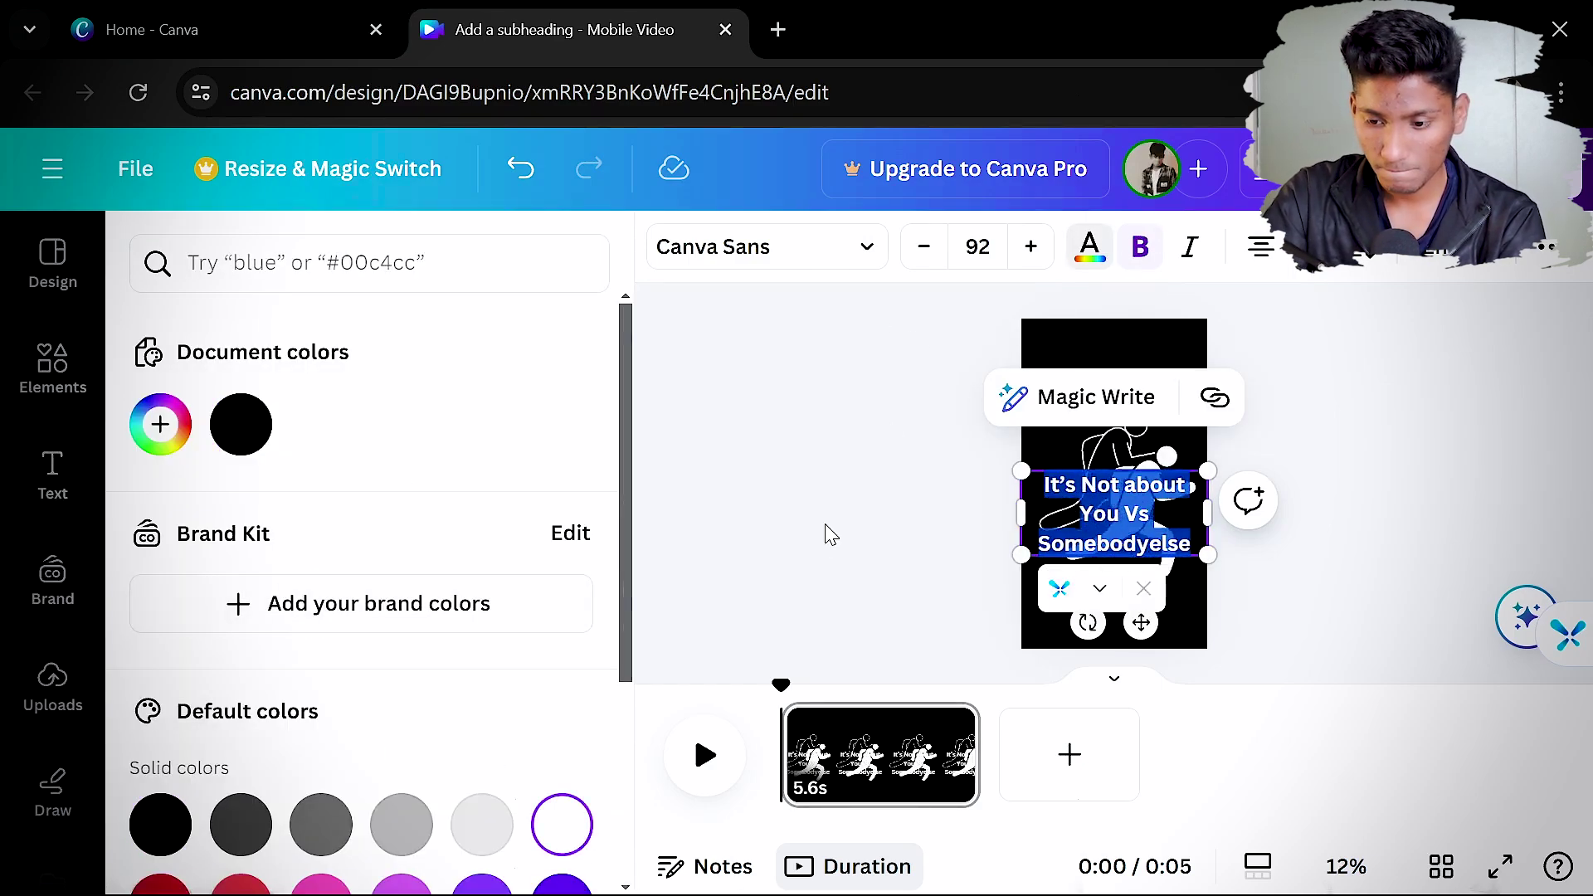
pyautogui.press('Escape')
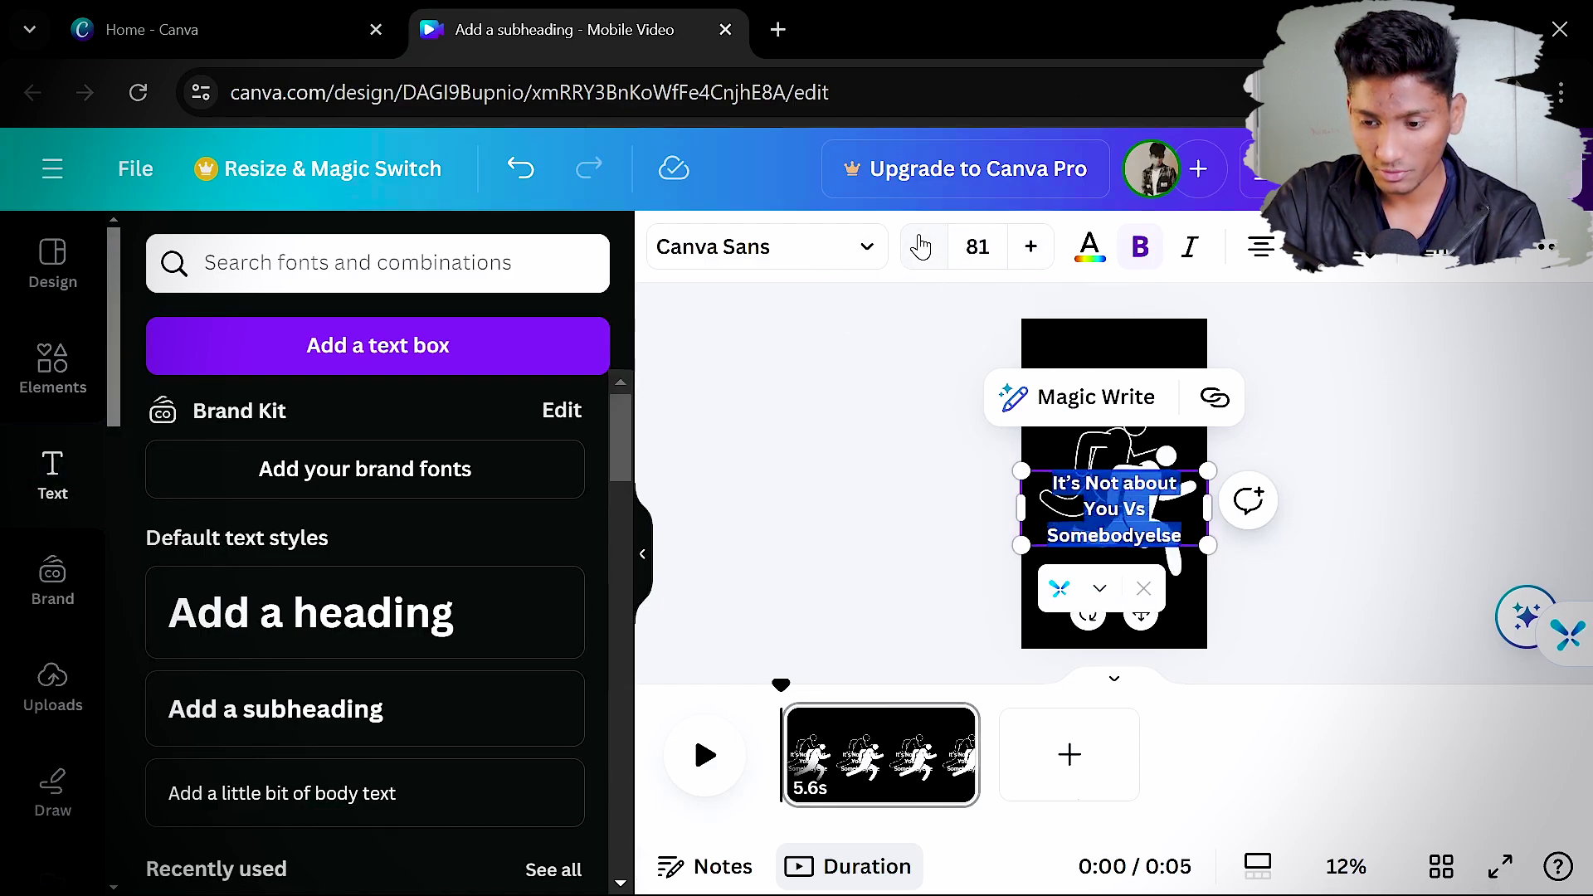
pyautogui.click(1210, 491)
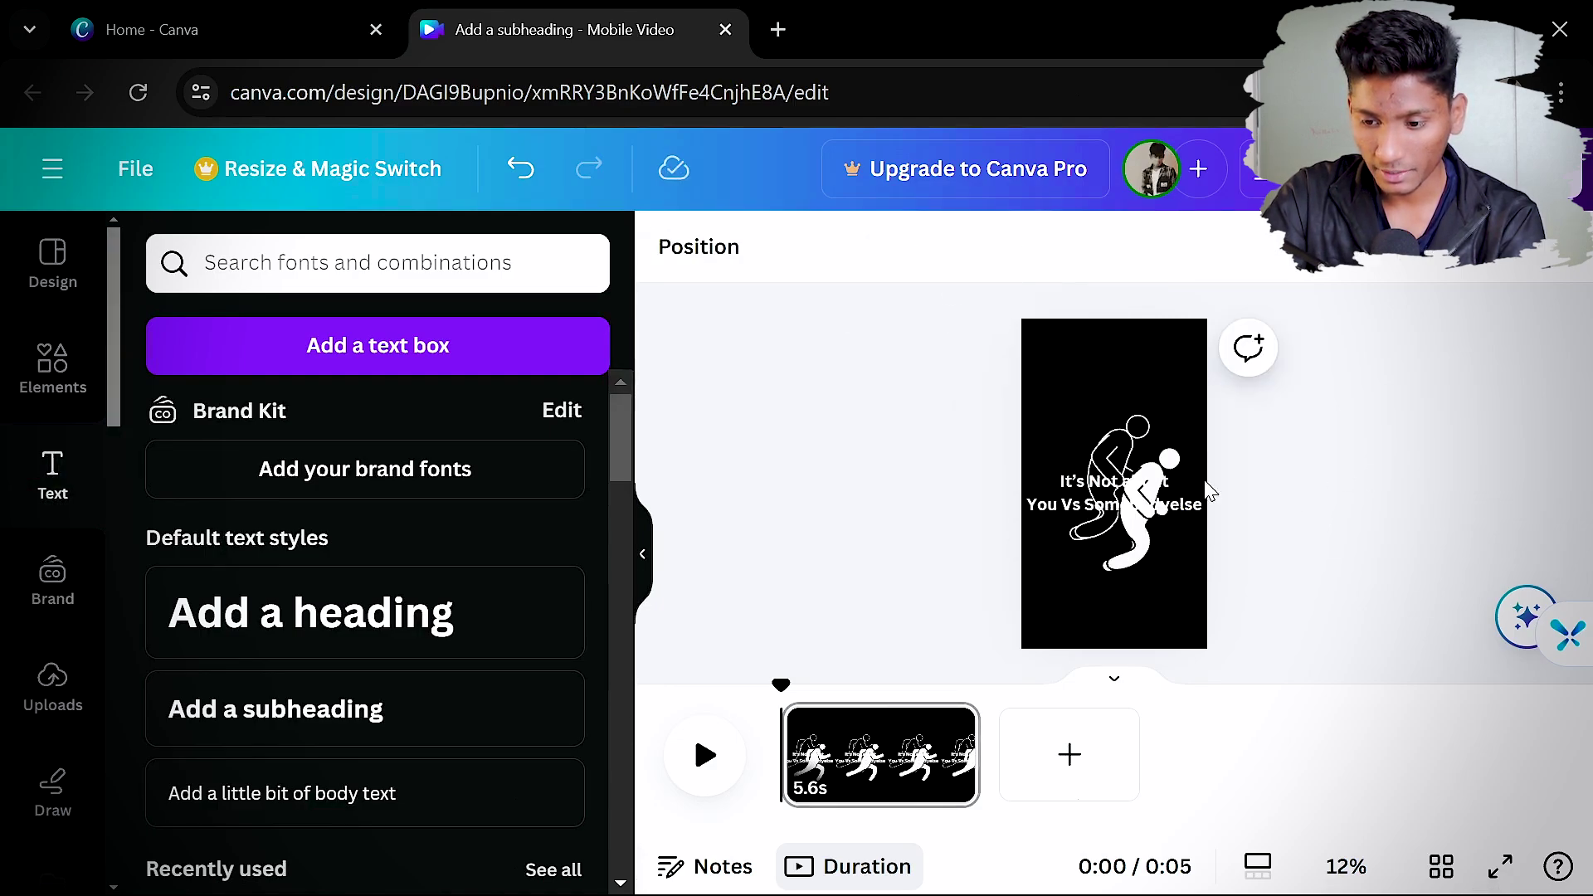
pyautogui.moveTo(1083, 512); pyautogui.dragTo(1092, 397)
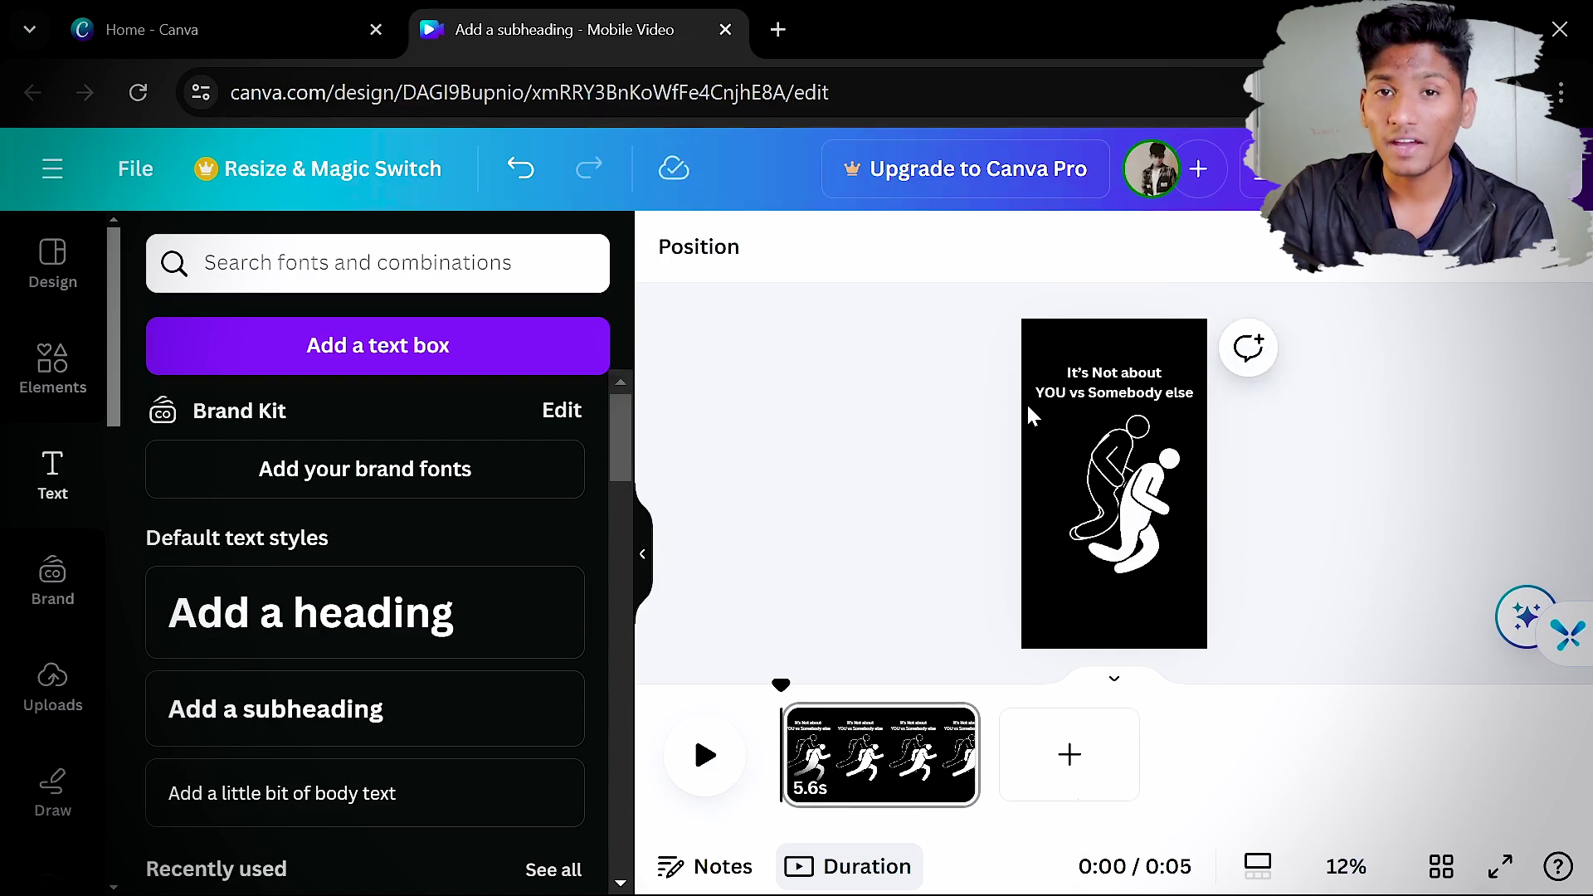
# Colour the words "YOU" and "Somebody else" in the heading yellow #ffde59
pyautogui.click(1066, 393)
pyautogui.doubleClick(1059, 394)
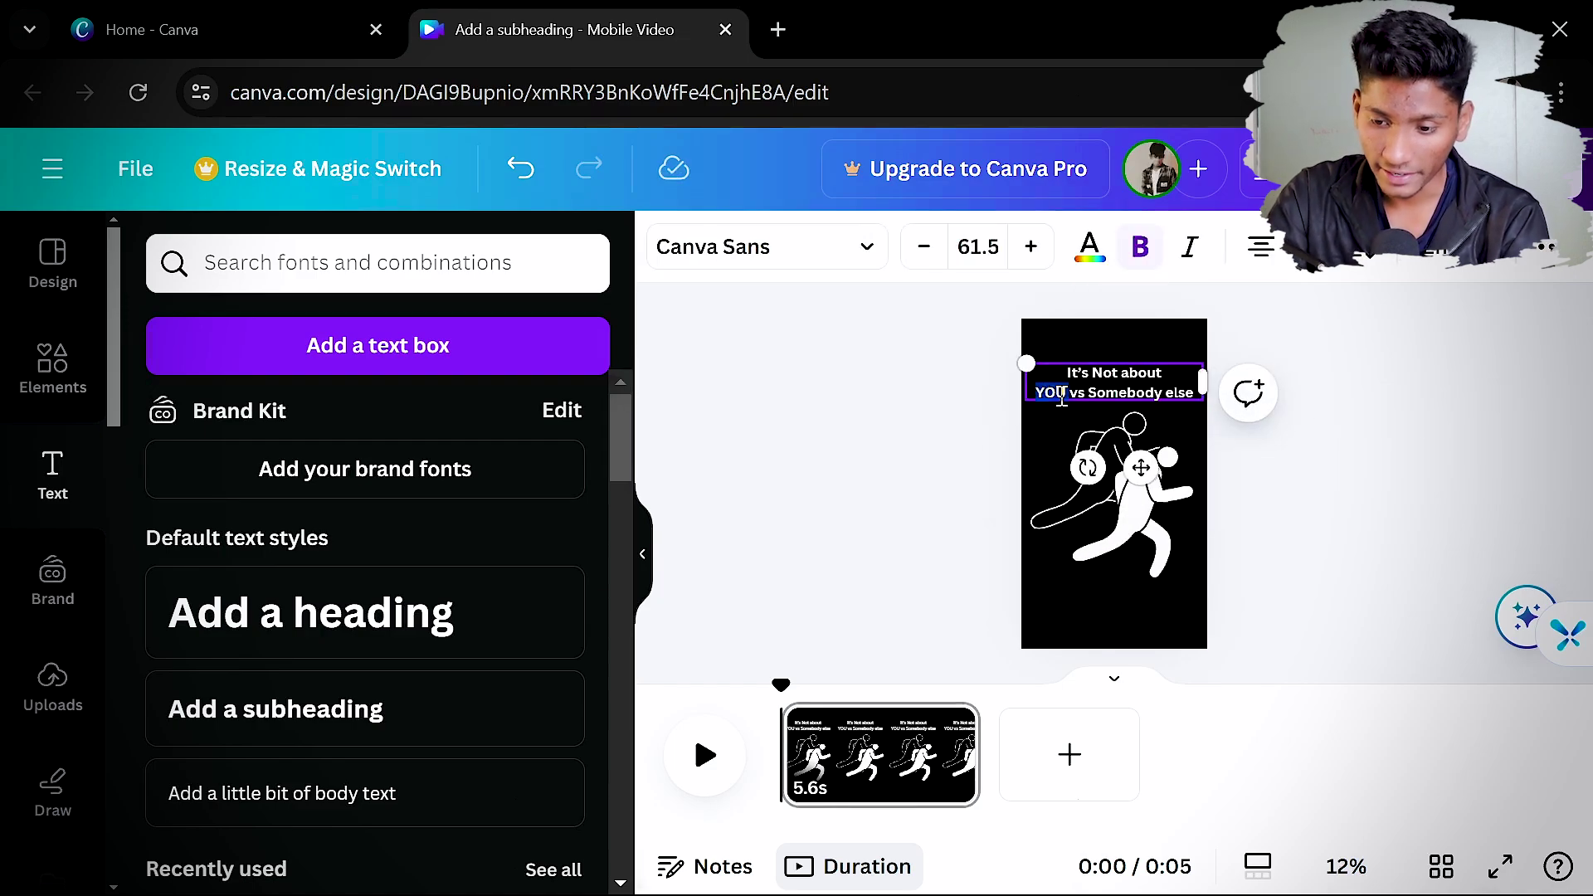
pyautogui.click(1090, 249)
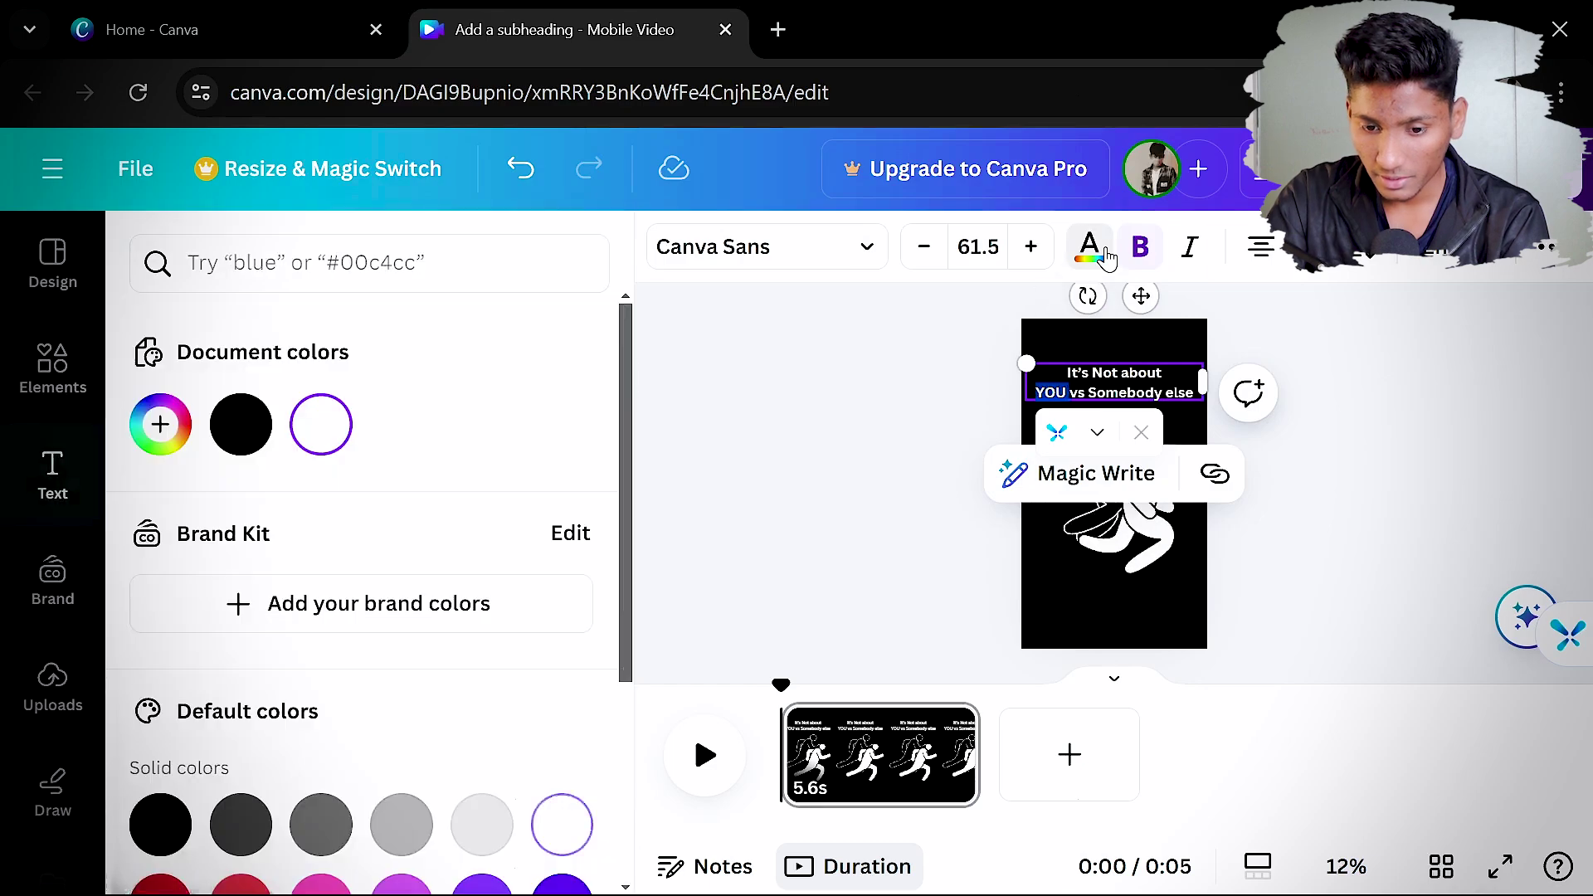
pyautogui.scroll(-4, 332, 631)
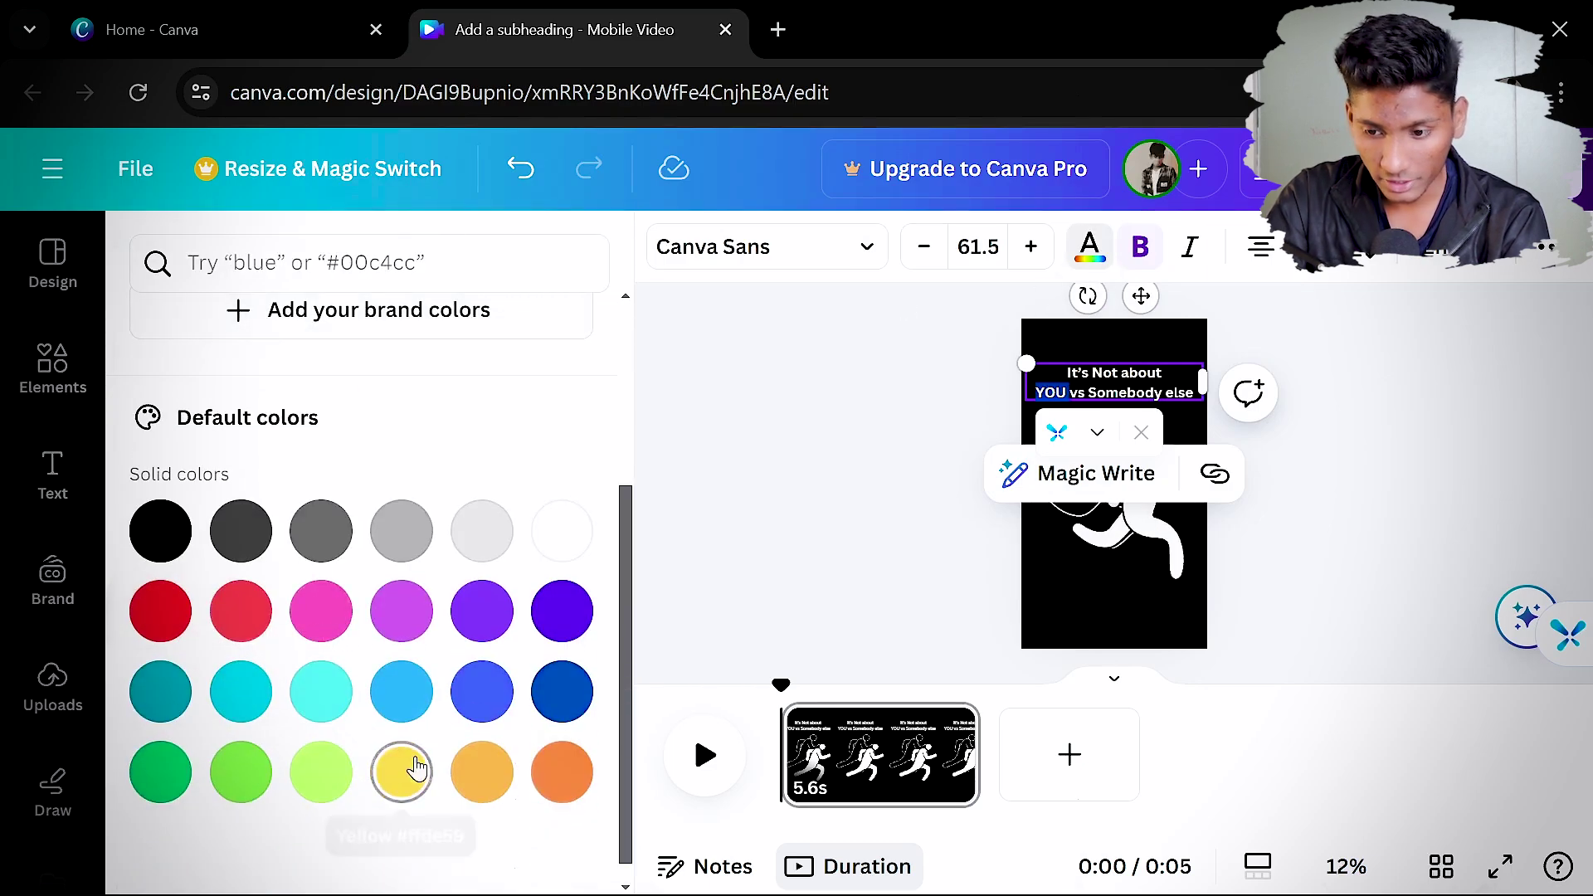
pyautogui.click(709, 465)
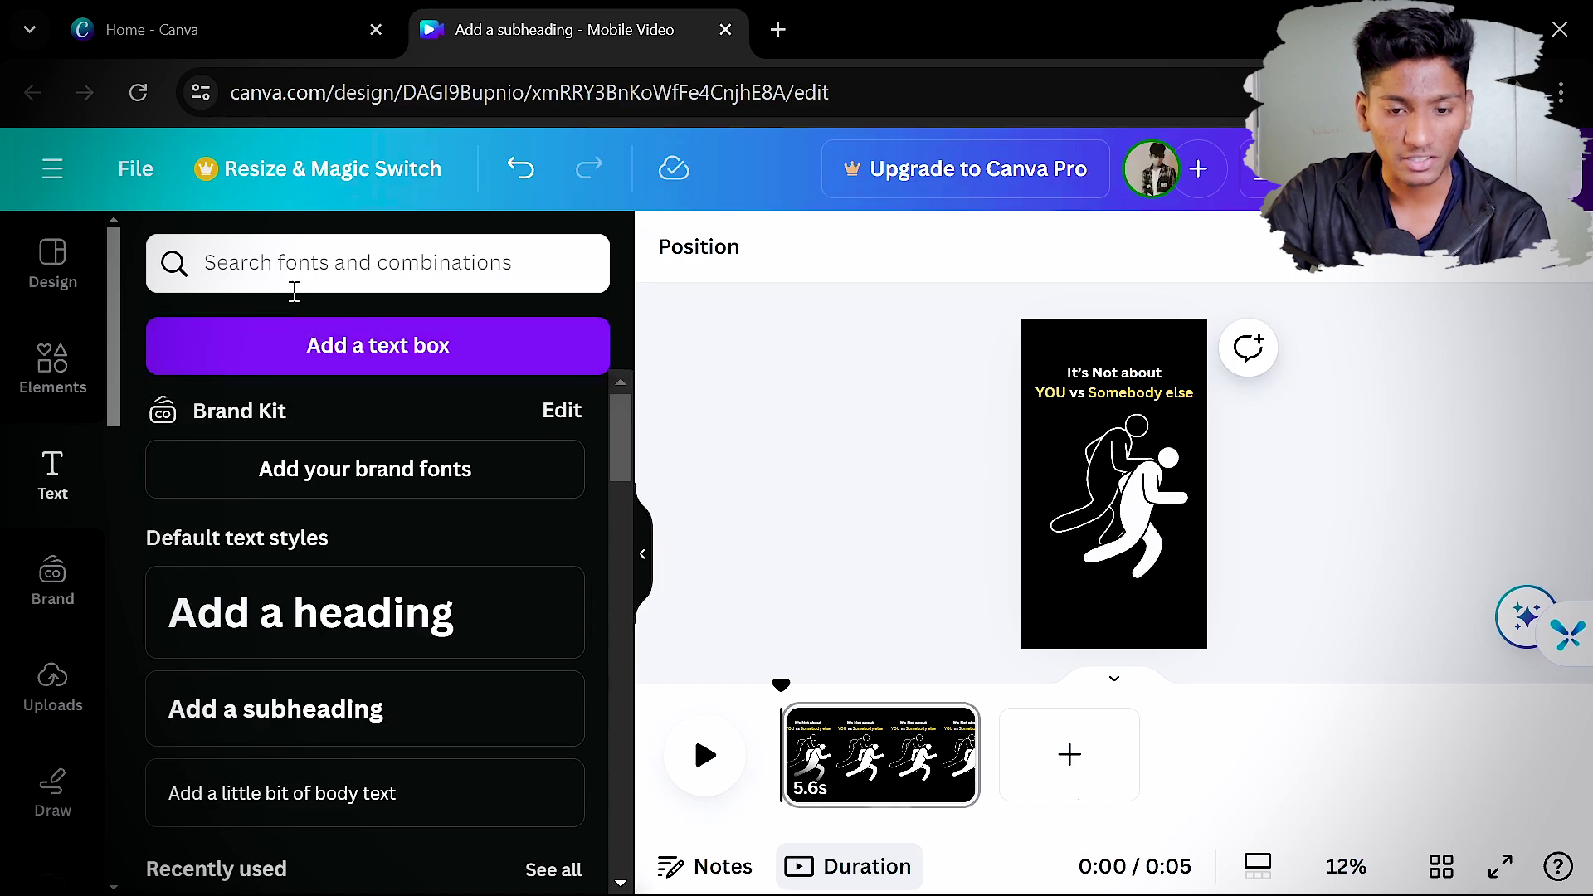
# Search the elements for "star animated"
pyautogui.click(34, 390)
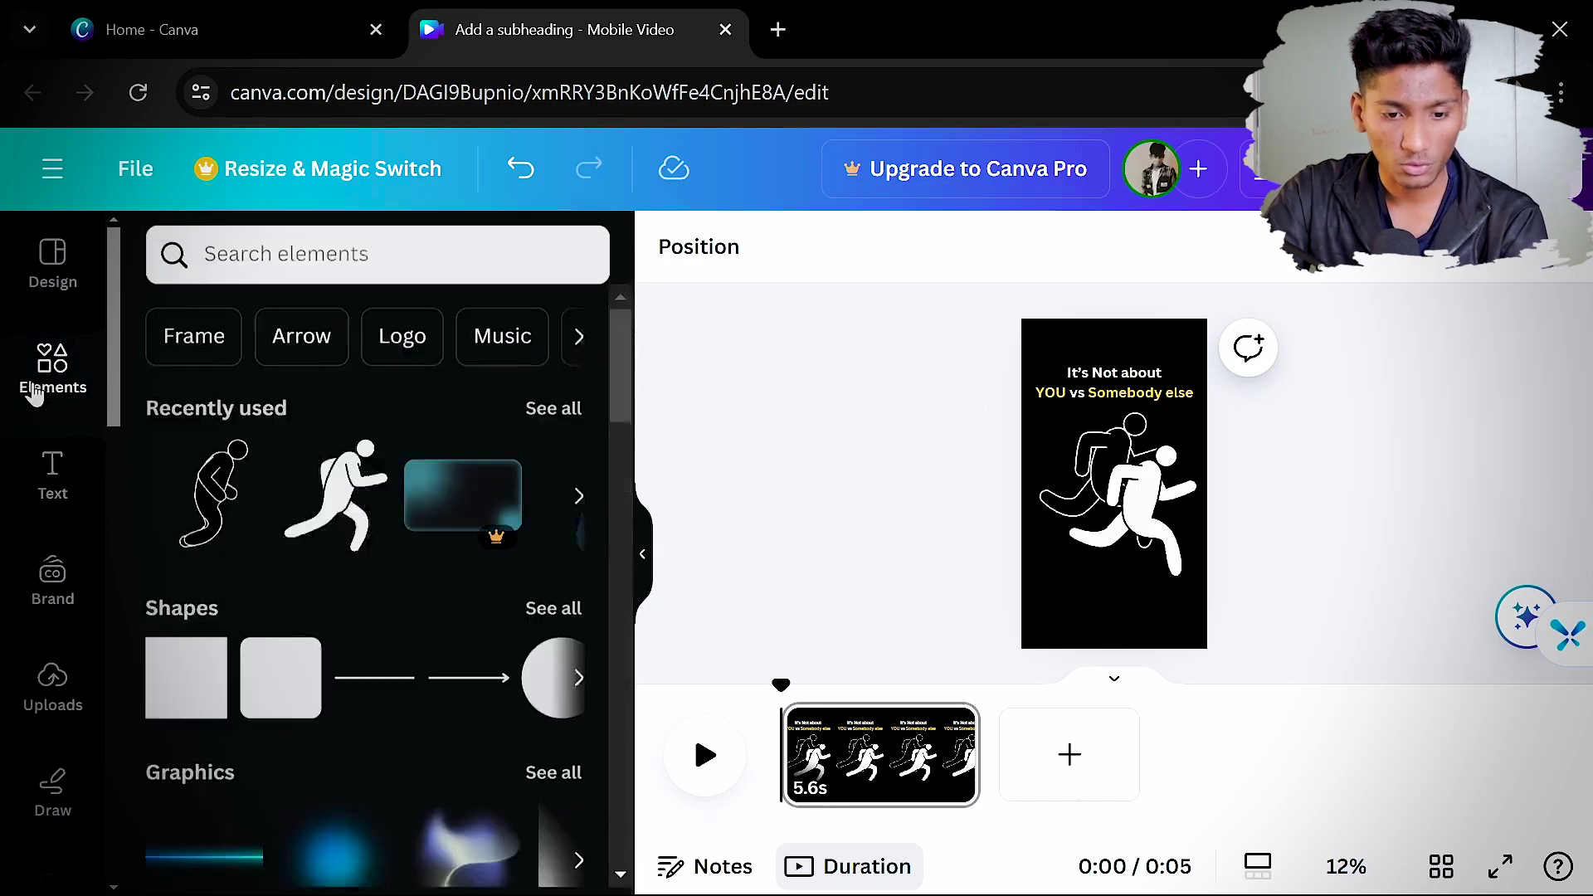
pyautogui.click(253, 262)
pyautogui.write('sta')
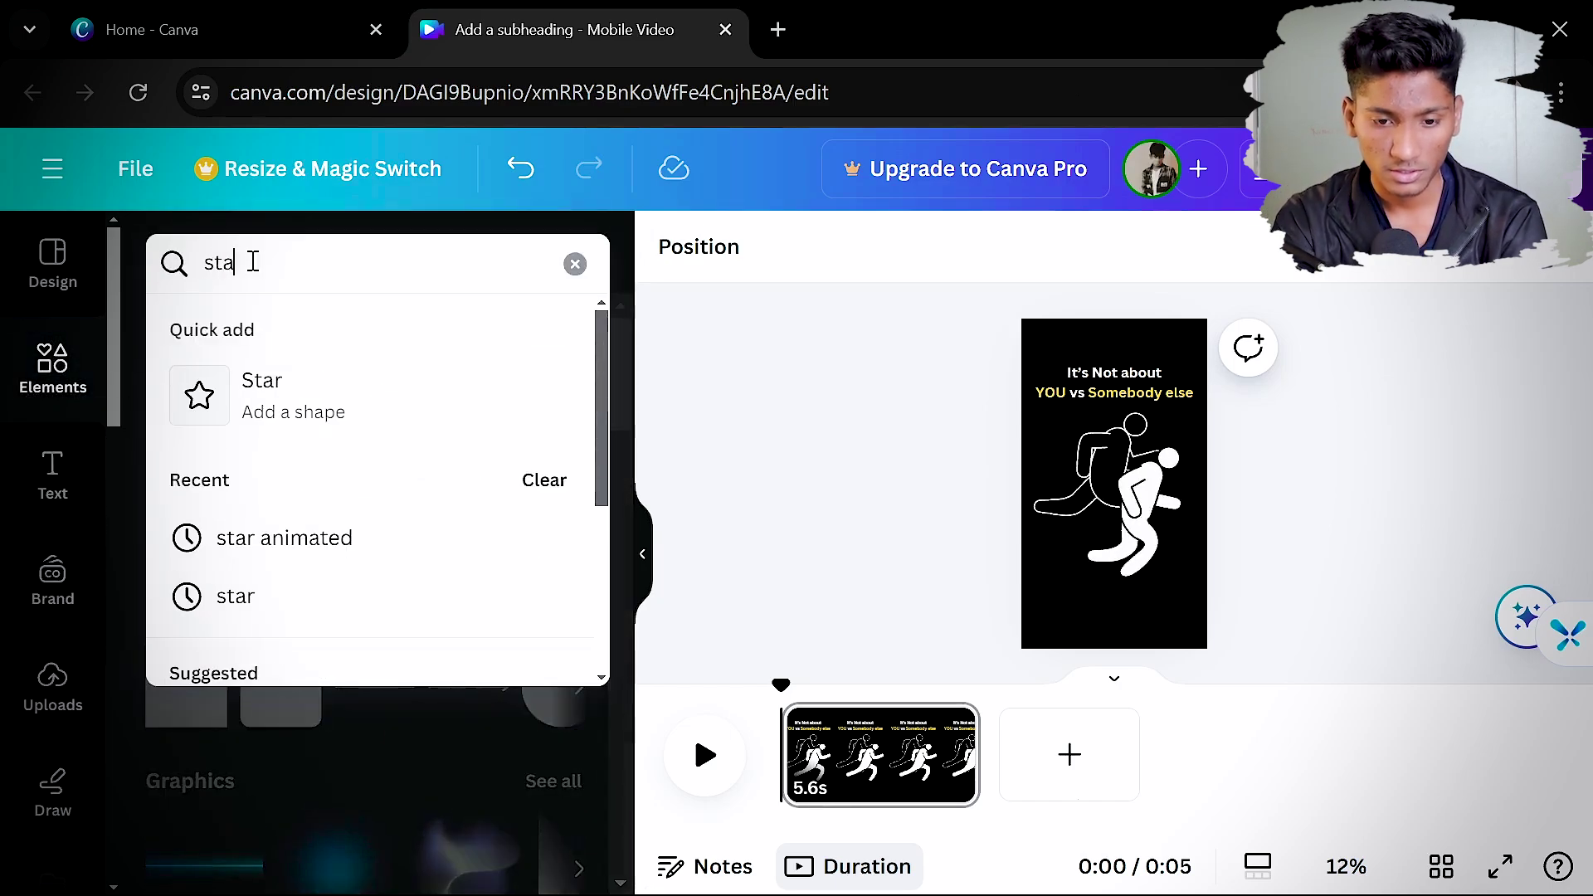
pyautogui.write('r animated')
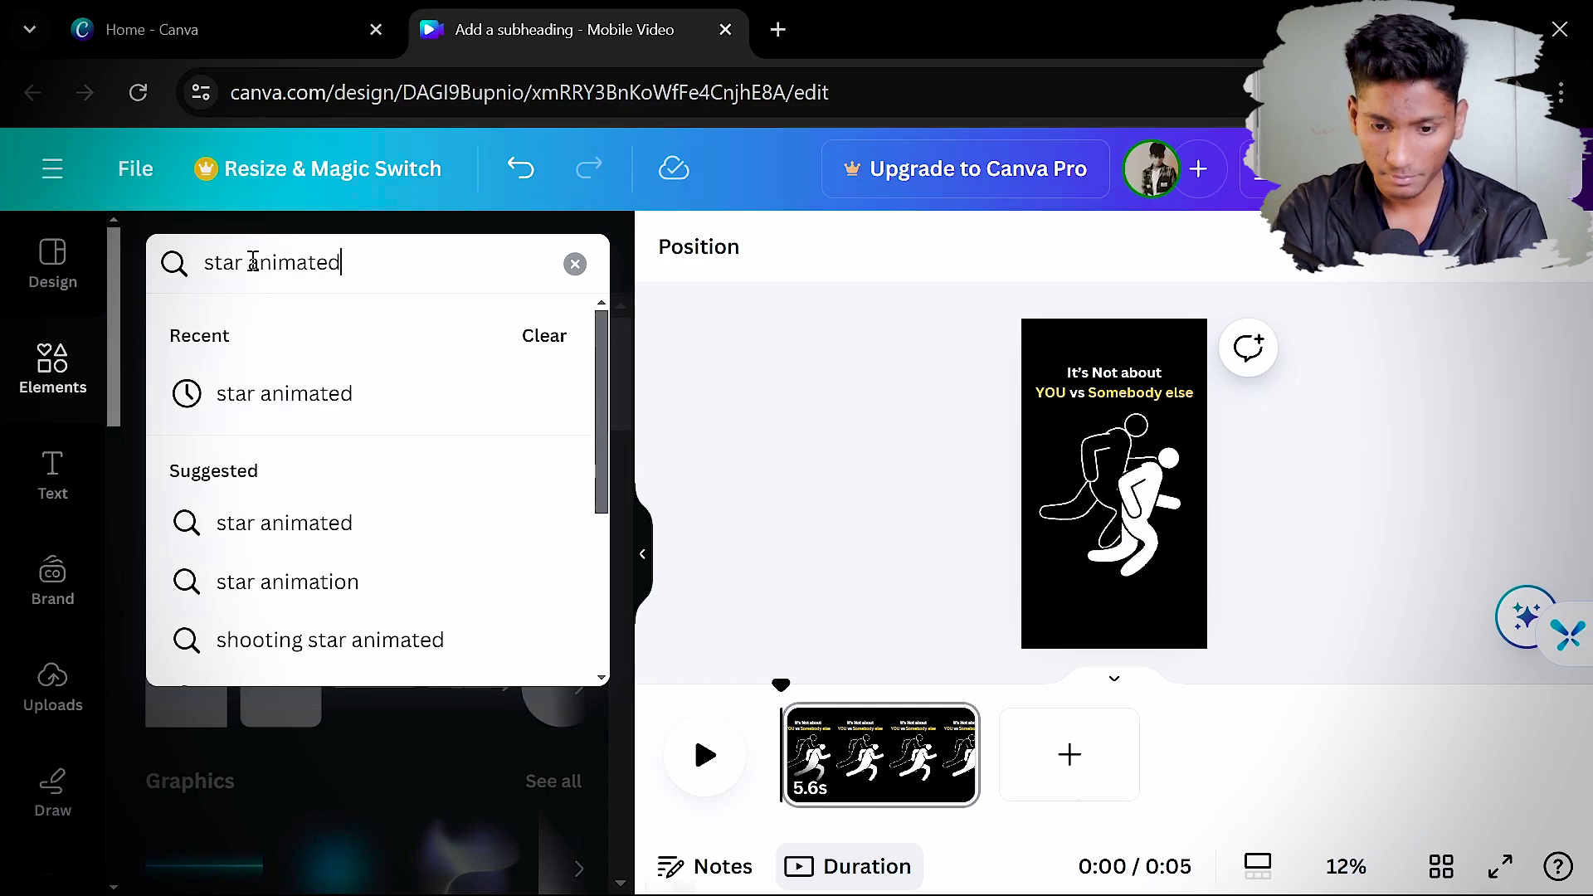
pyautogui.press('Return')
# Add the twinkling white stars from the graphics results and enlarge them to cover the whole page
pyautogui.scroll(-2, 370, 580)
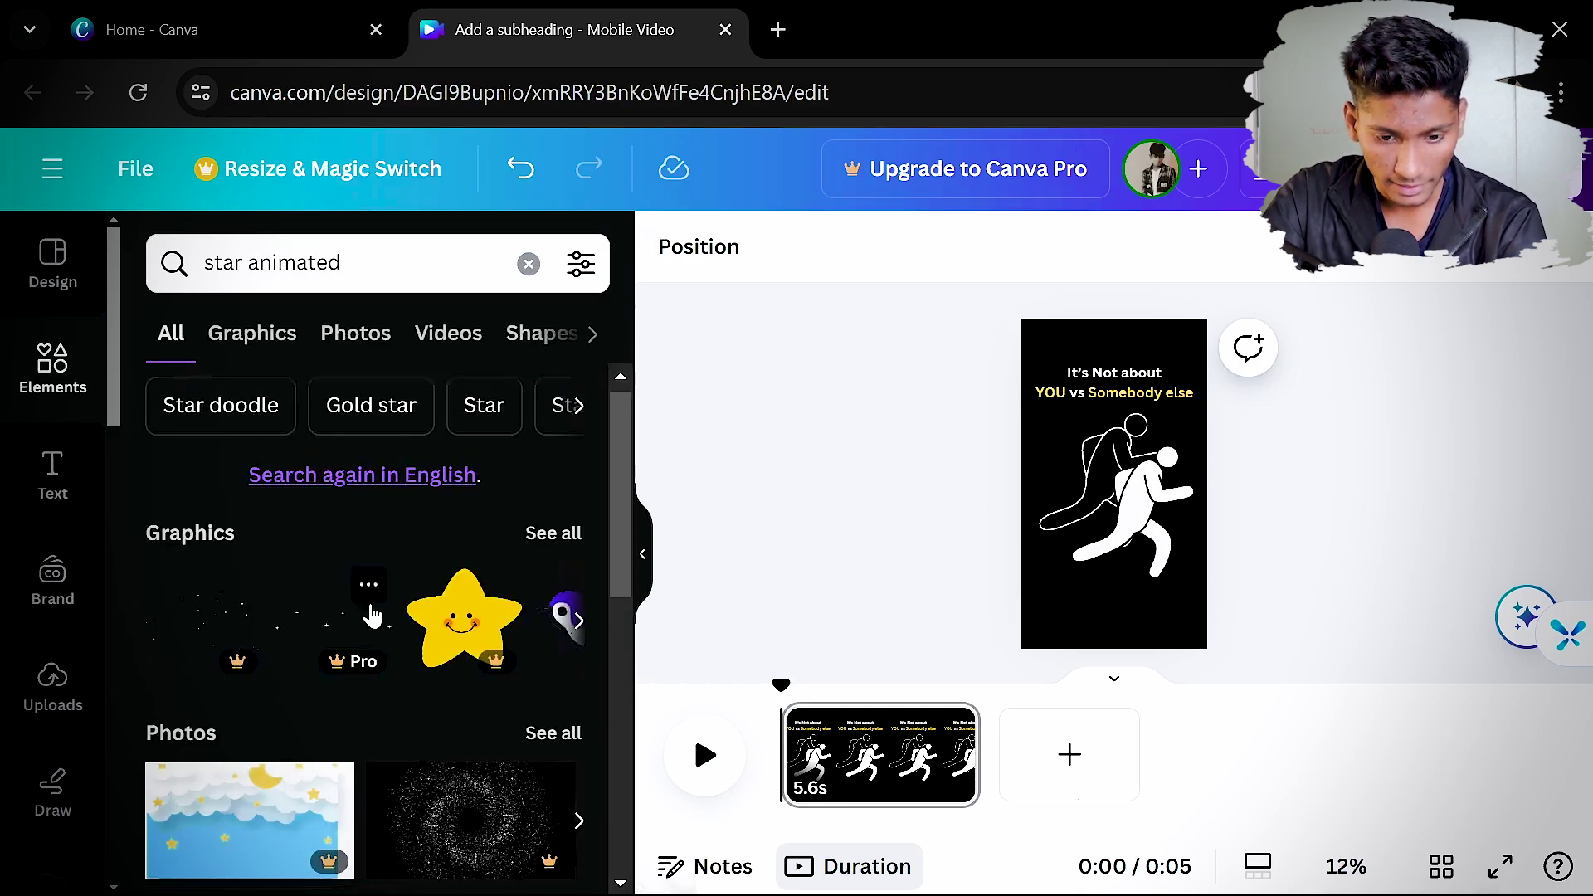
pyautogui.scroll(2, 370, 581)
pyautogui.click(251, 333)
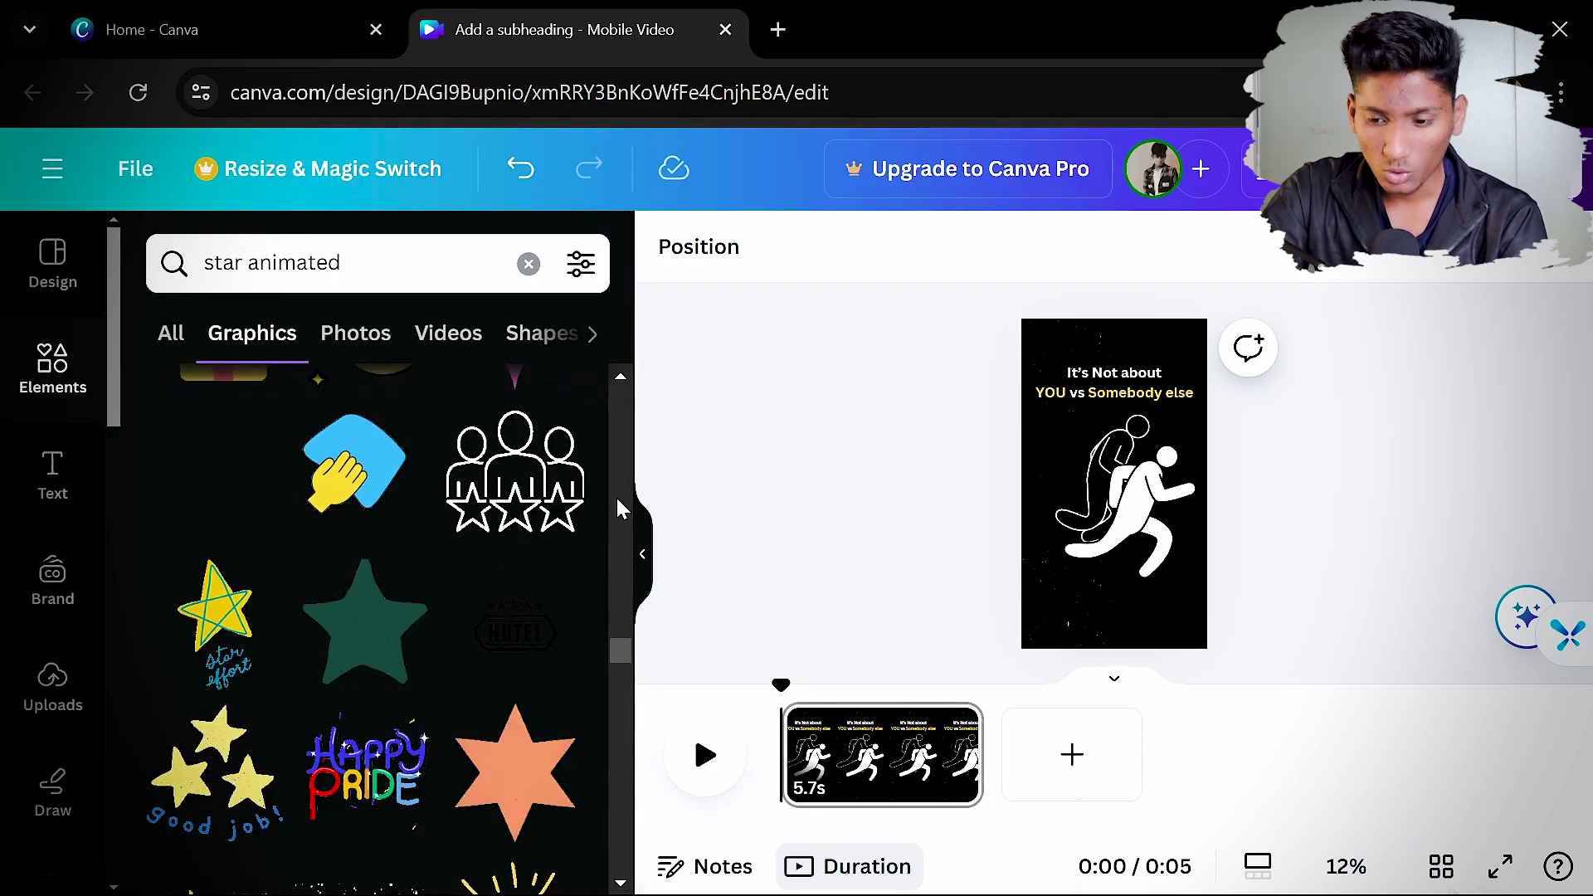
pyautogui.moveTo(1079, 563); pyautogui.dragTo(1191, 562)
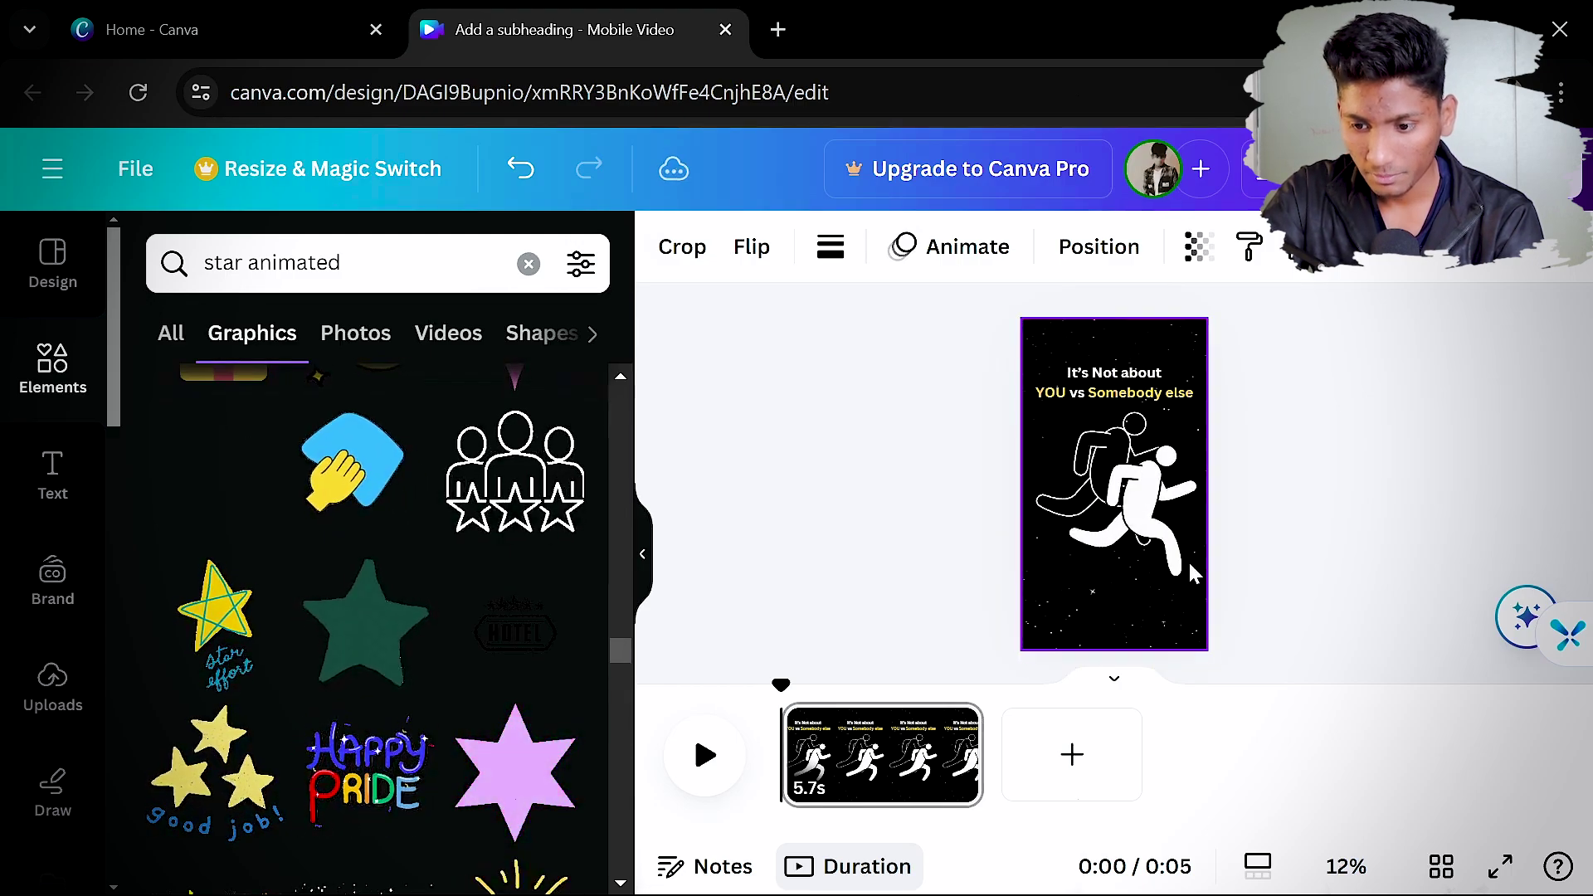
pyautogui.click(1346, 534)
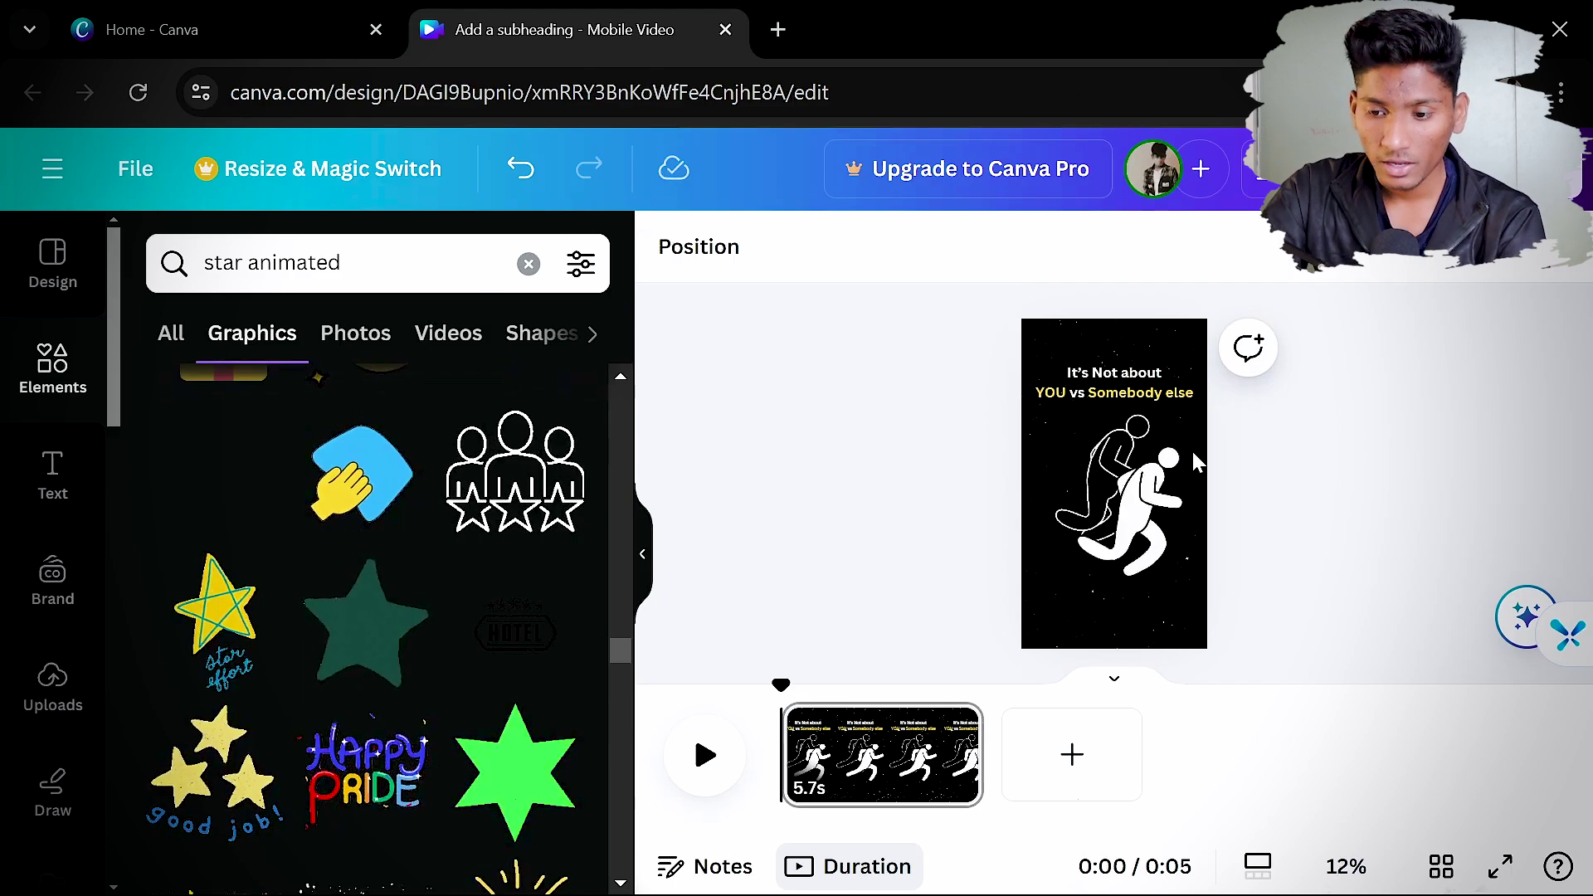
# Replace the element search with "gredient"
pyautogui.click(523, 266)
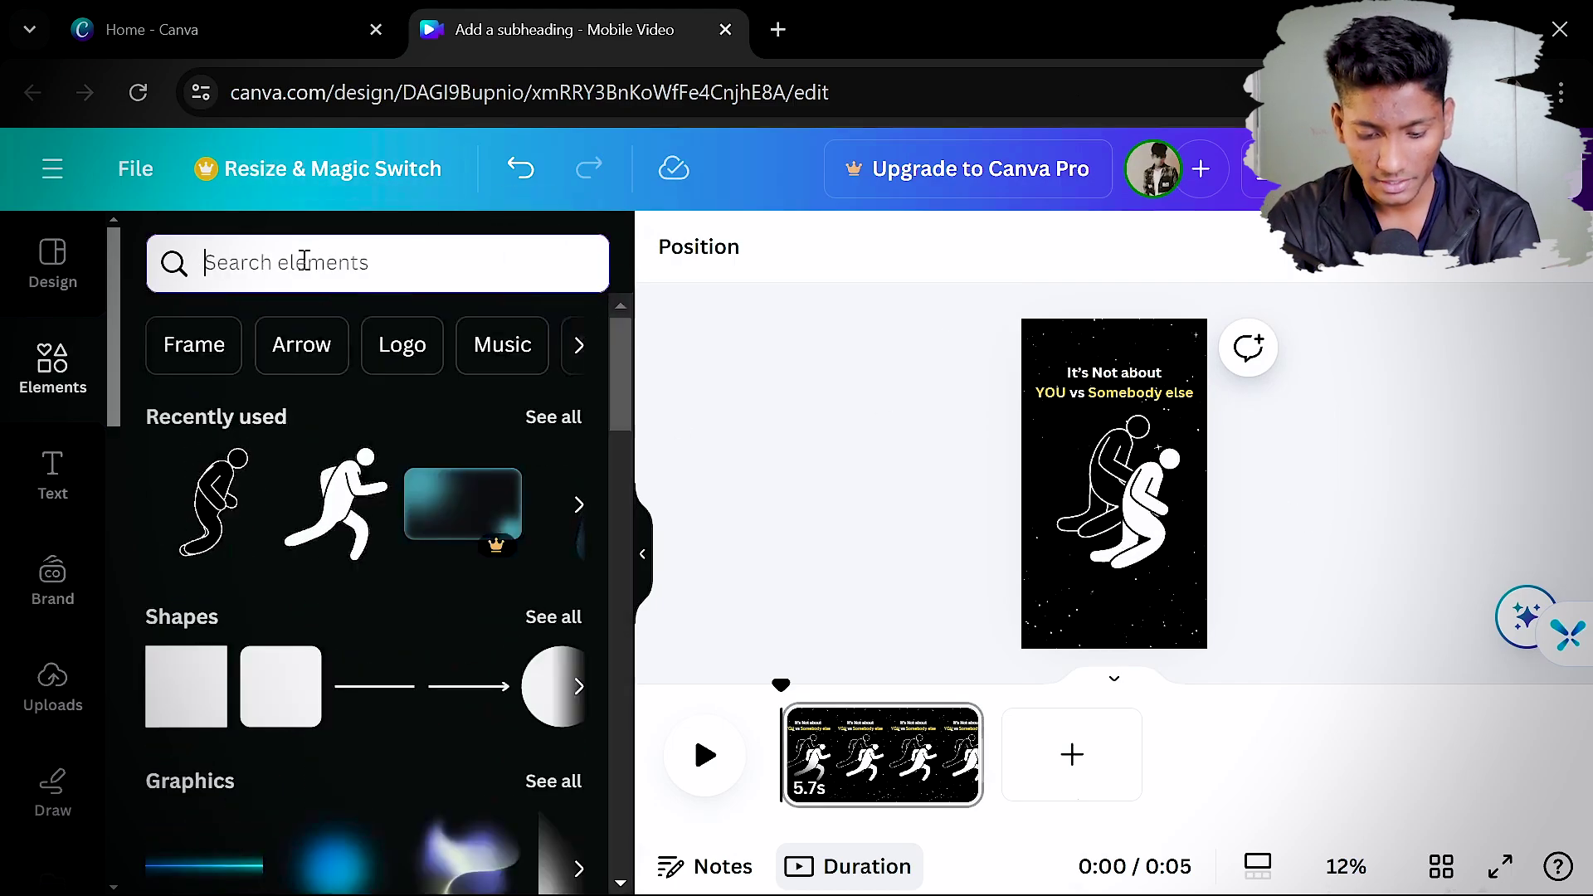
pyautogui.write('gredient')
pyautogui.press('Return')
# Place the round yellow glow graphic in the page's bottom-left corner and a duplicate of it in the top-right corner
pyautogui.scroll(-10, 523, 601)
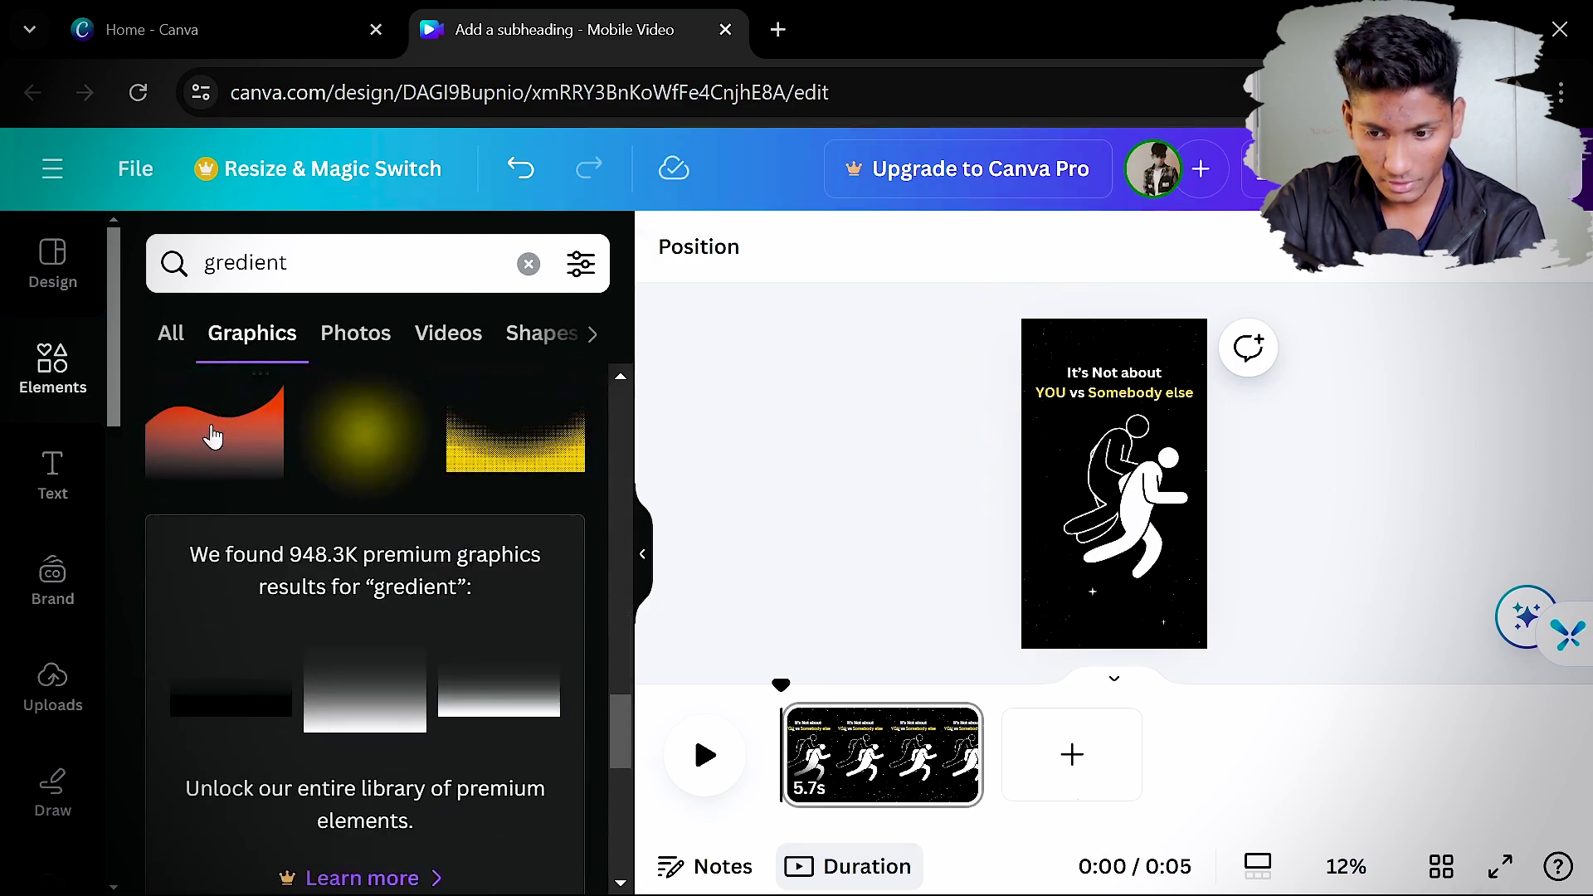
pyautogui.moveTo(364, 432); pyautogui.dragTo(1029, 668)
pyautogui.hotkey('ctrl', 'd')
pyautogui.click(1244, 386)
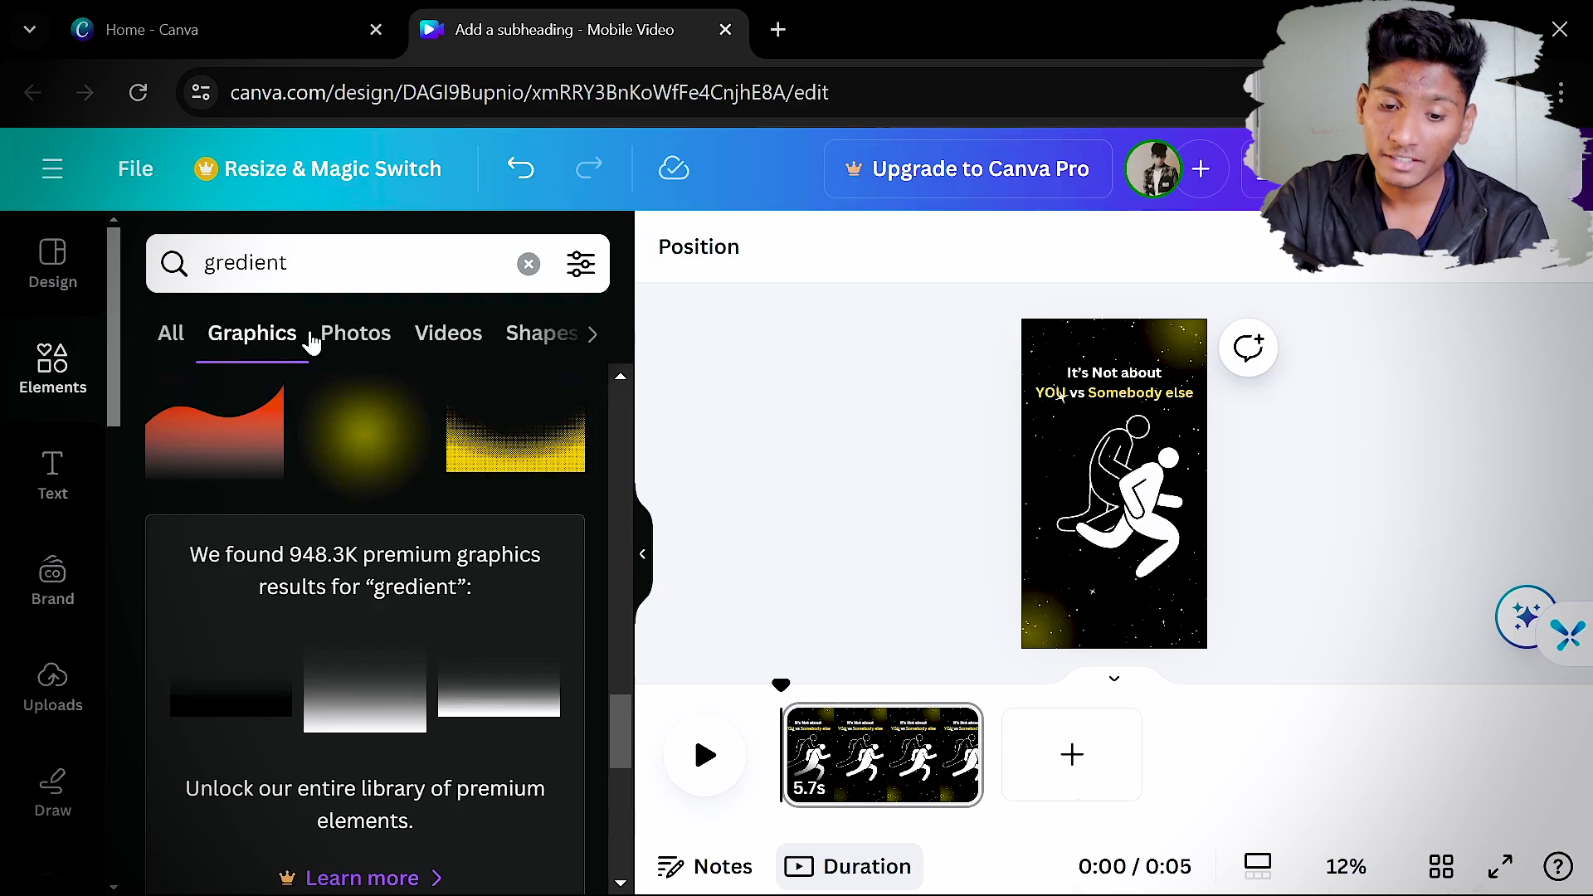
# Add blue glow graphics in the page's top-left and bottom-right corners and nudge the bottom-right one further into its corner
pyautogui.scroll(-5, 405, 622)
pyautogui.scroll(-10, 407, 622)
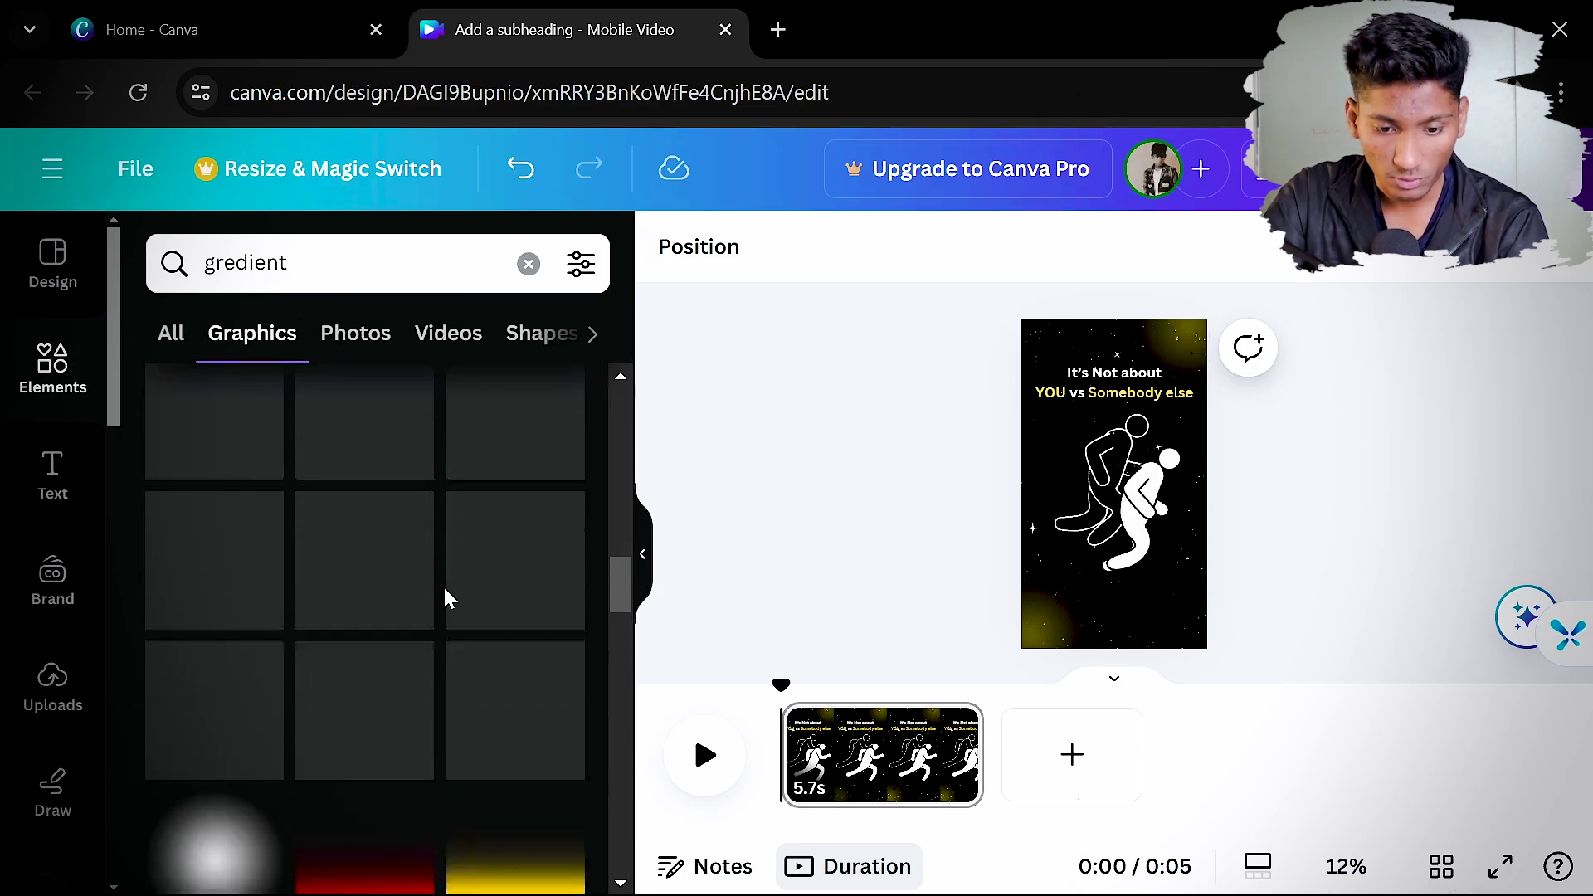
pyautogui.moveTo(445, 590); pyautogui.dragTo(1195, 635)
pyautogui.click(1394, 473)
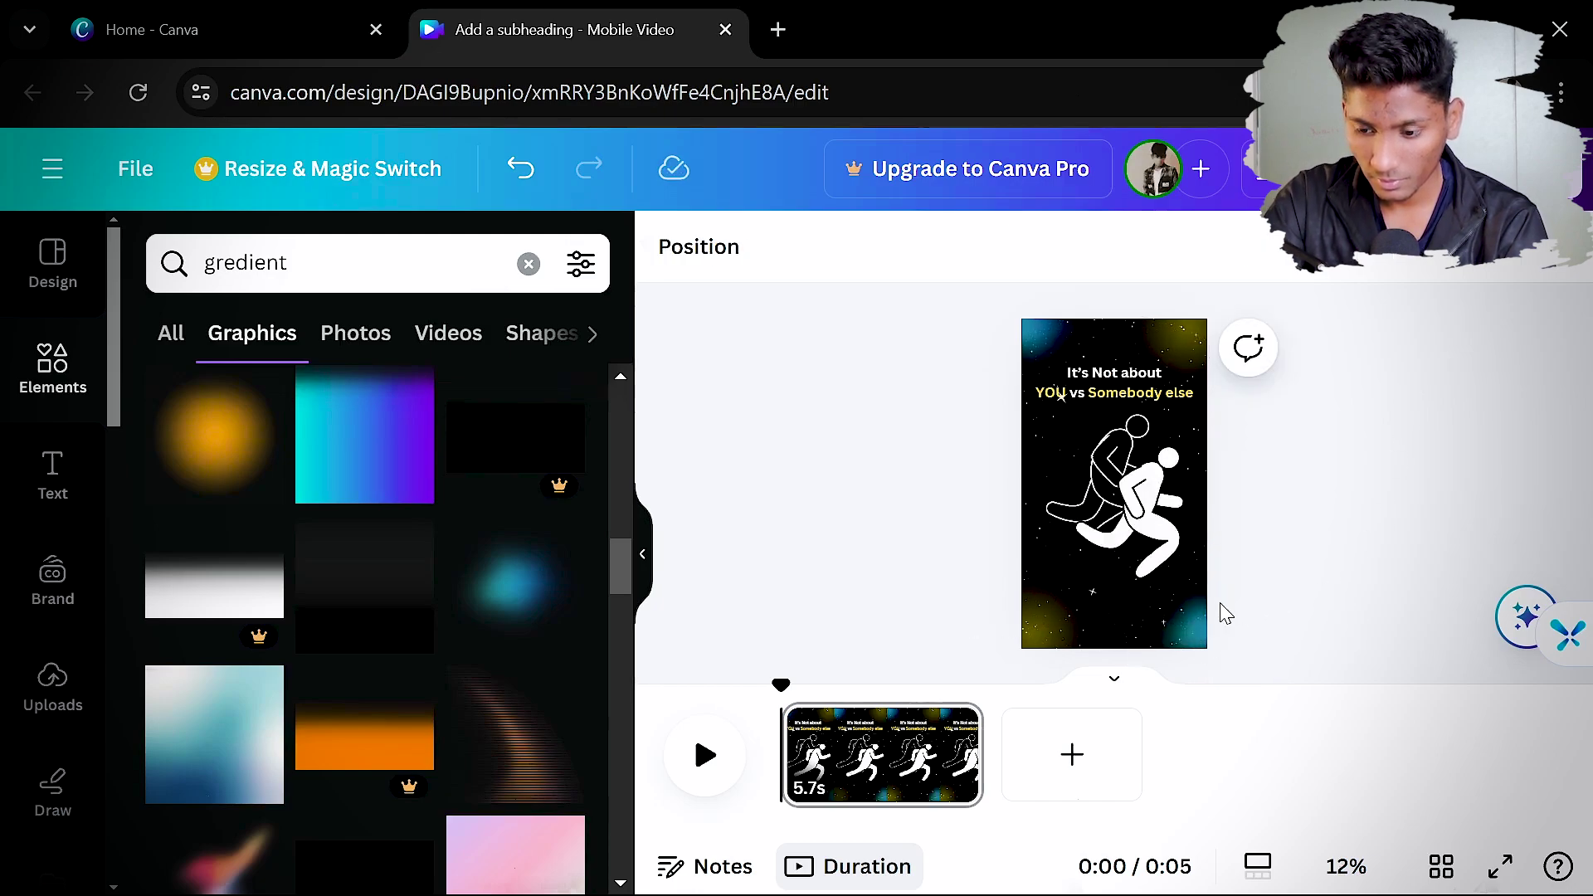
pyautogui.click(1194, 620)
pyautogui.moveTo(1193, 619); pyautogui.dragTo(1198, 627)
pyautogui.click(1311, 407)
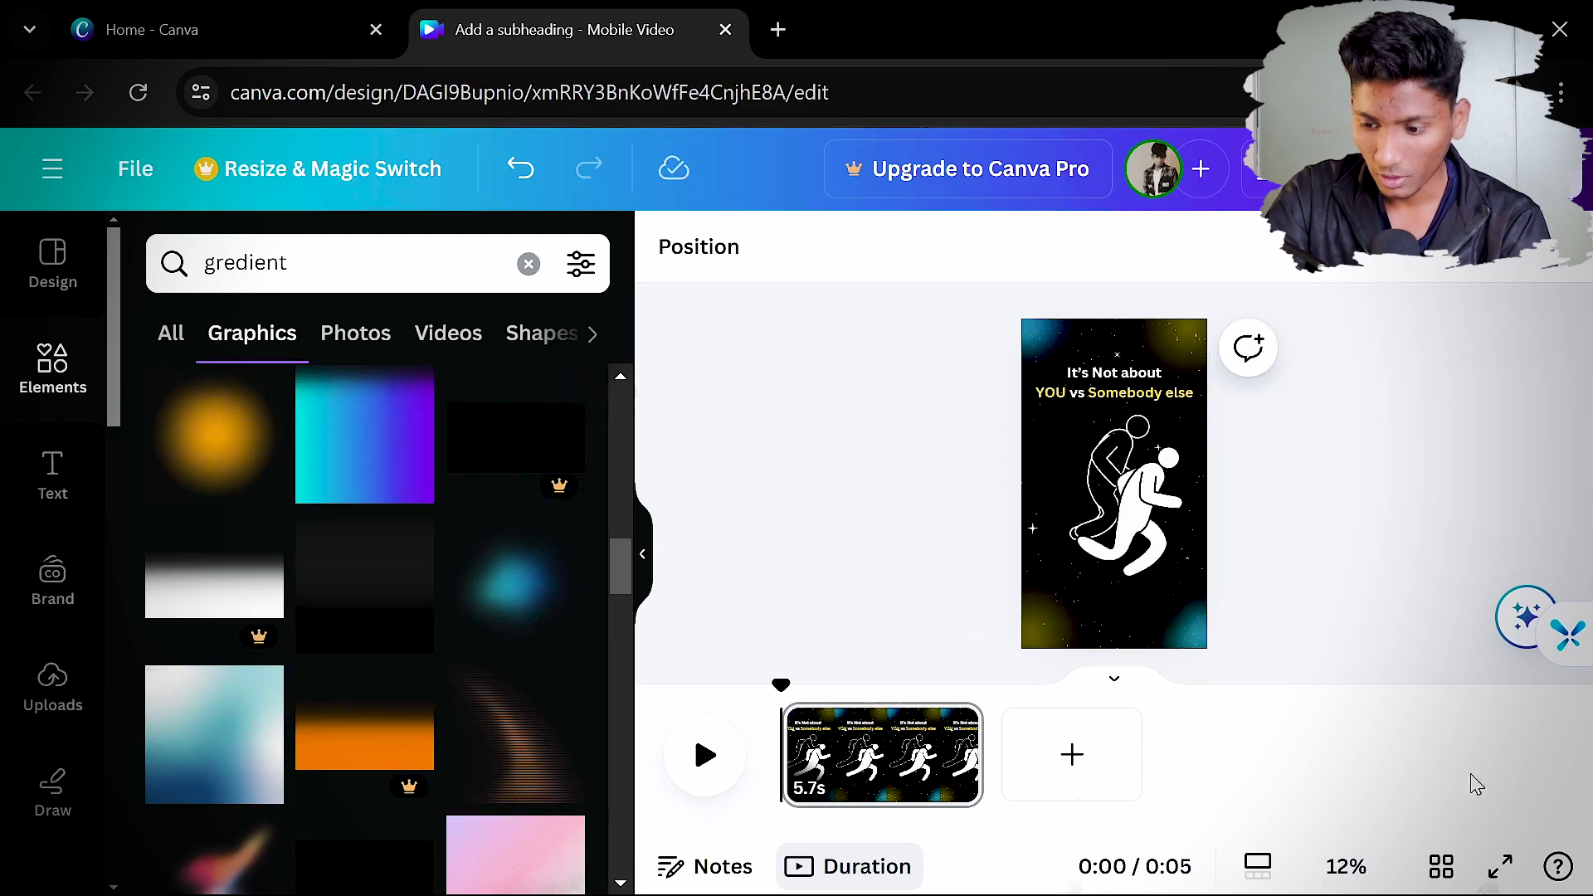
# Preview the page in full screen and return to the editor
pyautogui.click(1494, 872)
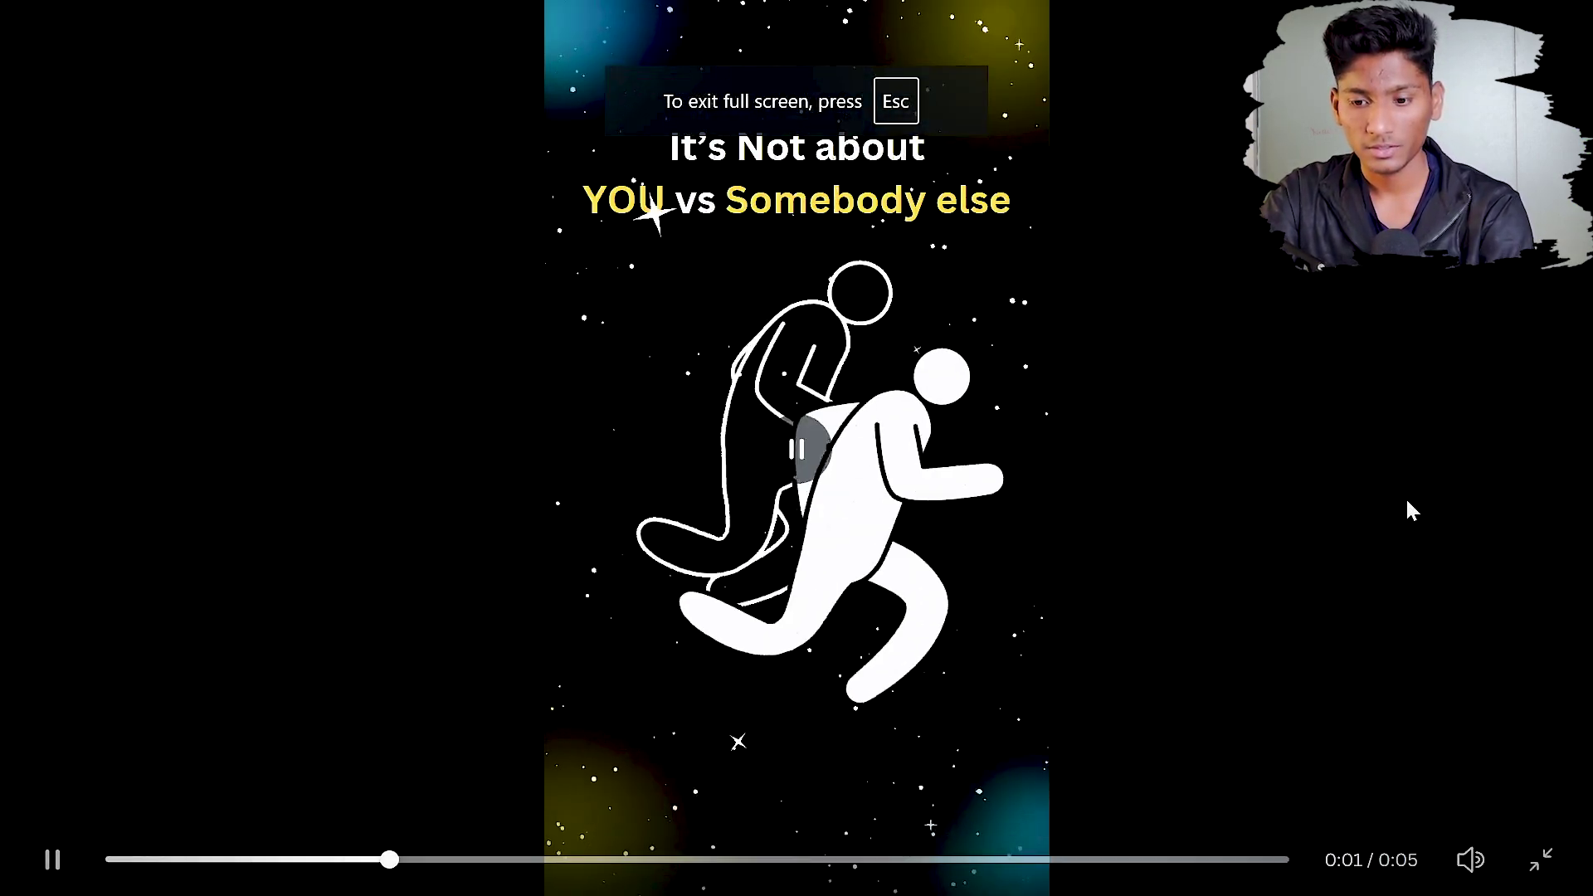
pyautogui.press('Escape')
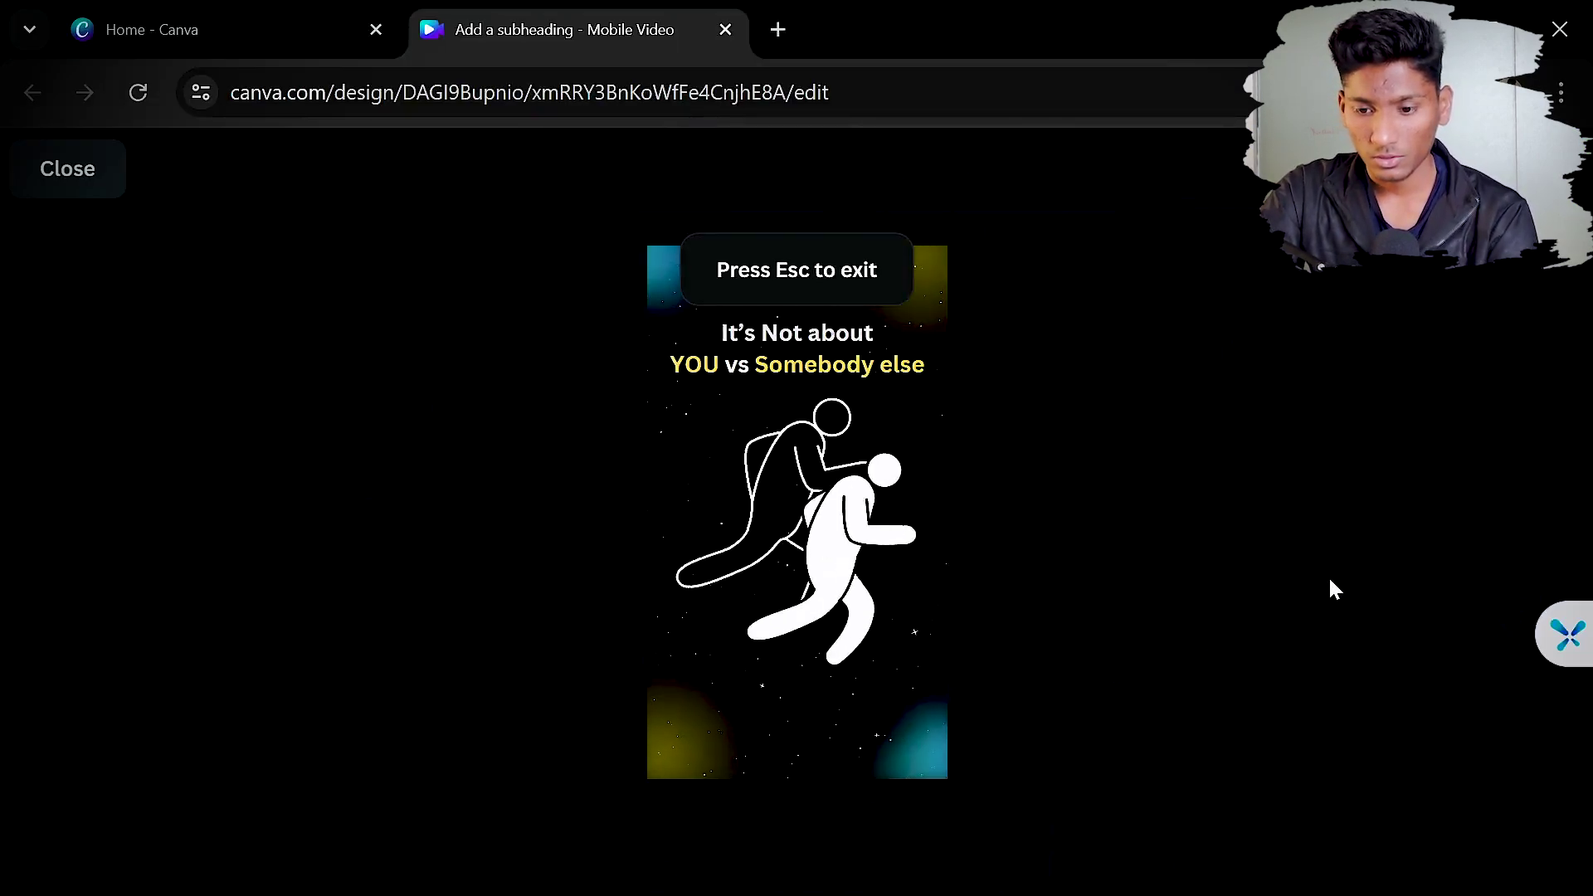
pyautogui.press('Escape')
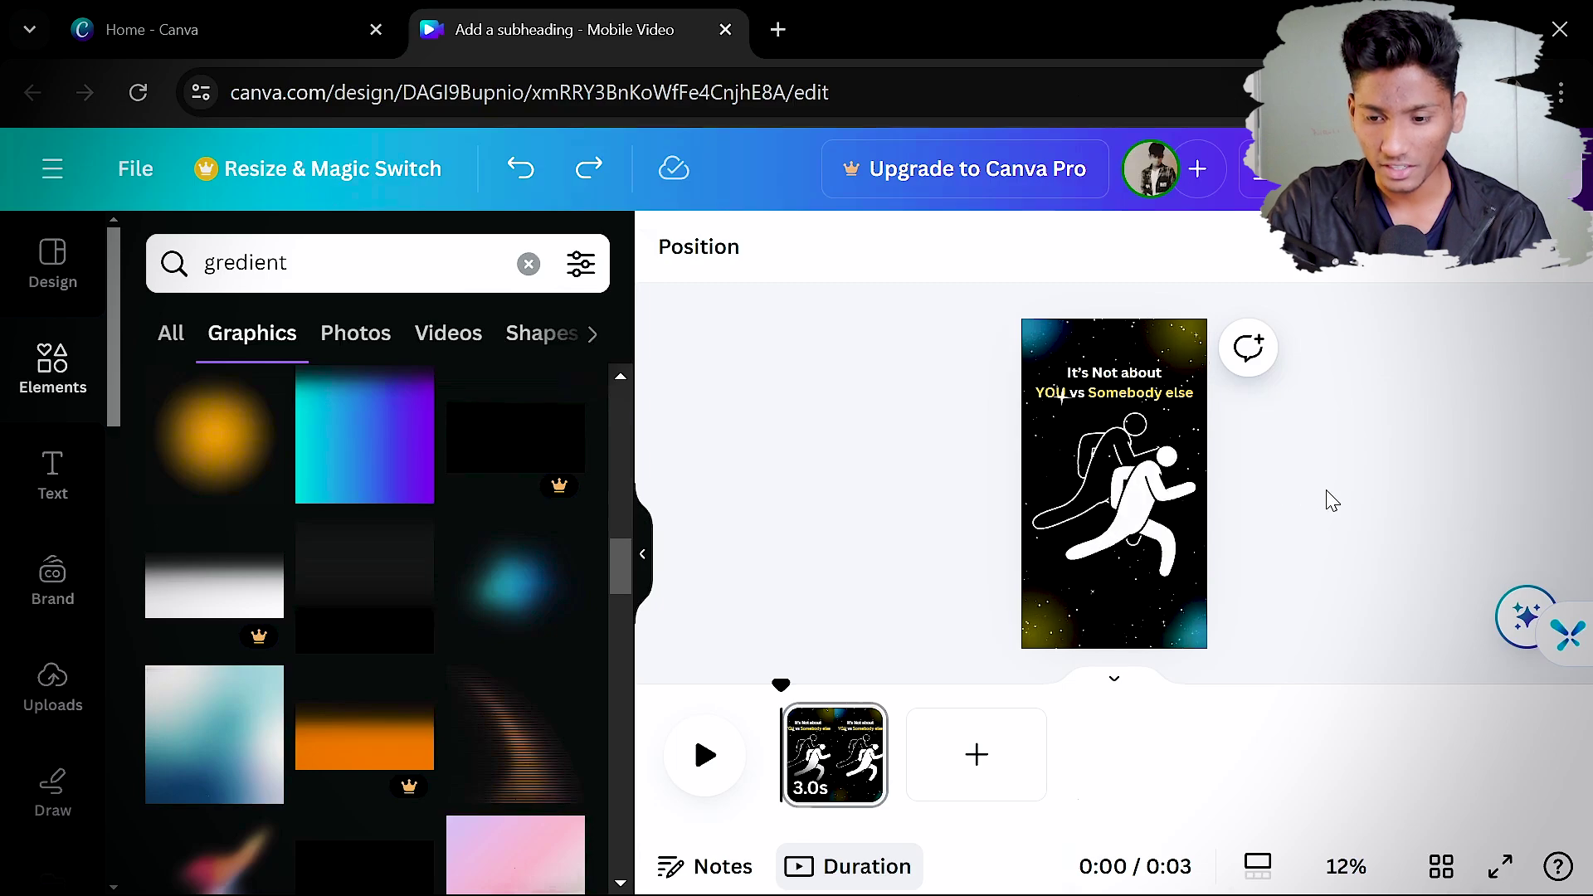
# Move the outlined and solid running figures together to the top of the page's layer order
pyautogui.click(699, 259)
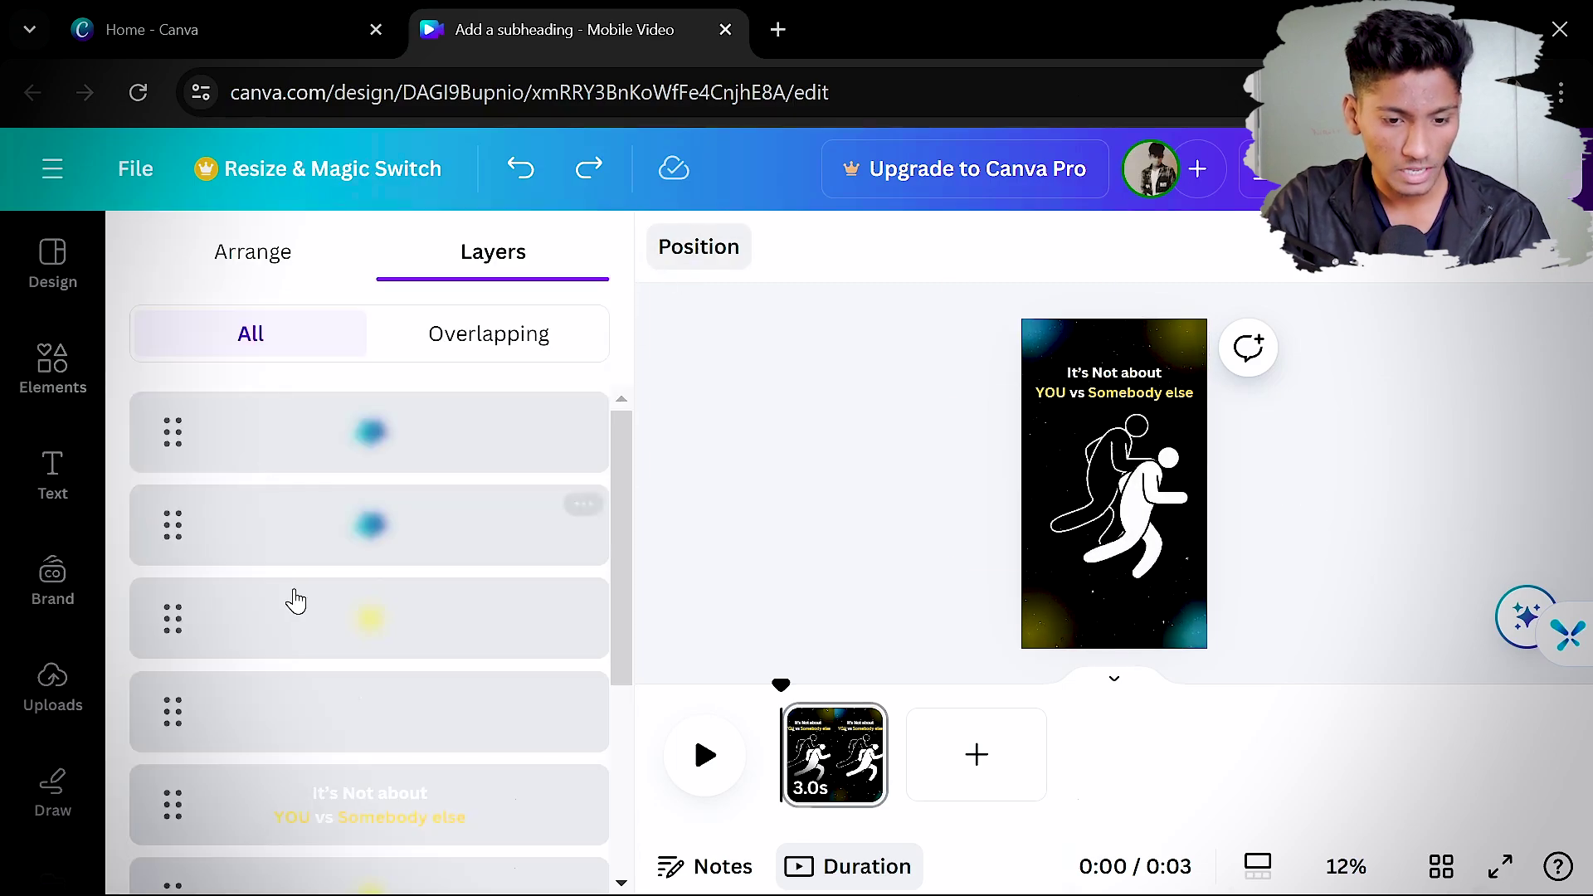
pyautogui.scroll(-5, 315, 605)
pyautogui.click(417, 640)
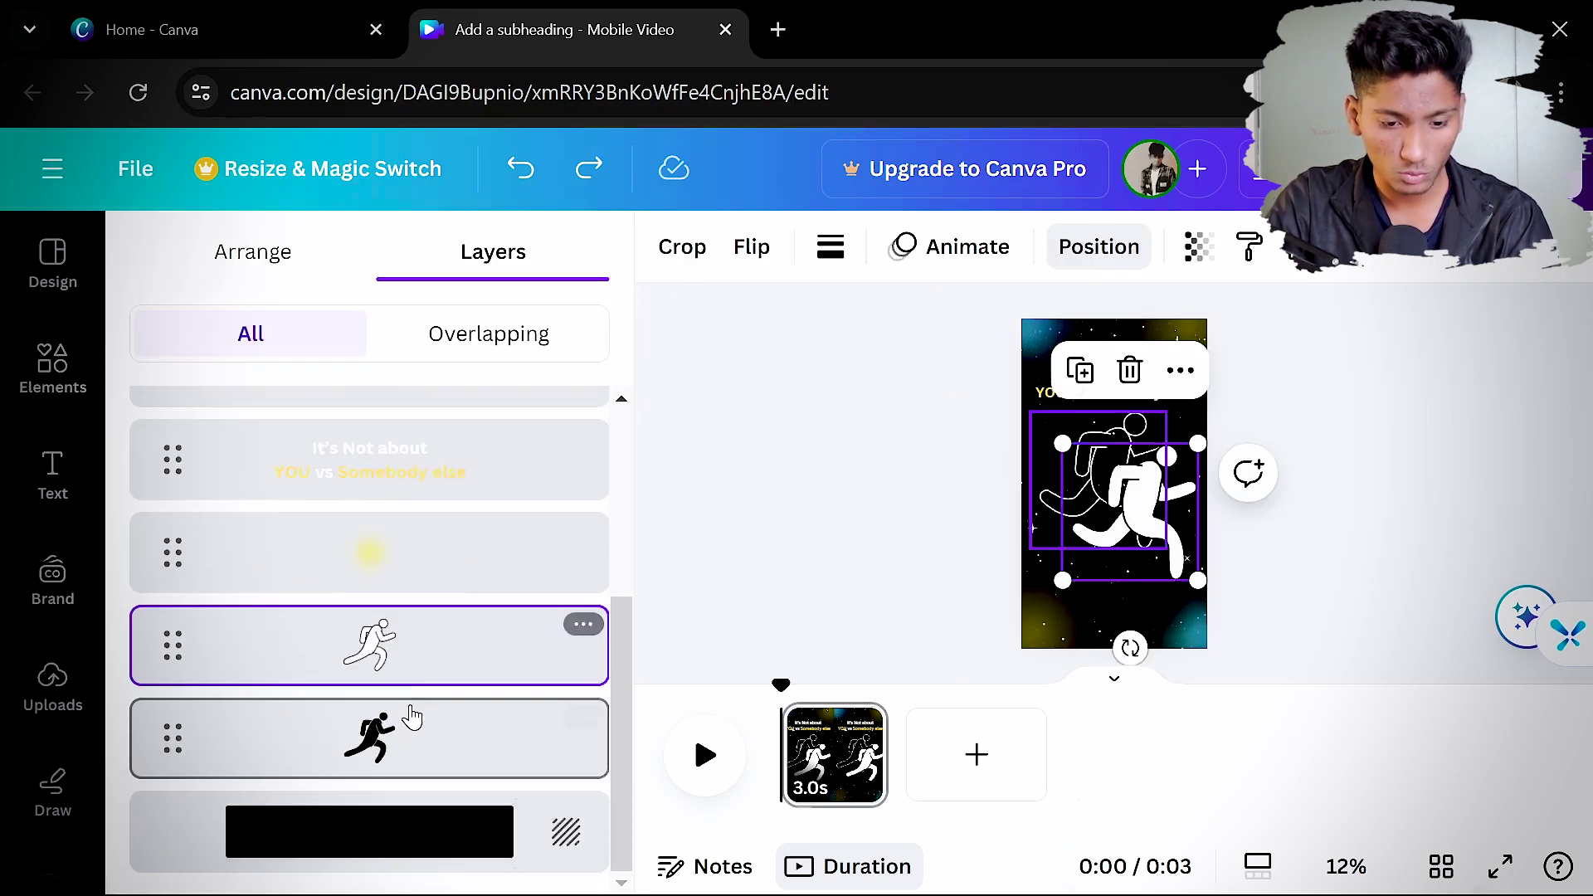
pyautogui.keyDown('shift'); pyautogui.click(413, 718); pyautogui.keyUp('shift')
pyautogui.moveTo(416, 716); pyautogui.dragTo(414, 411)
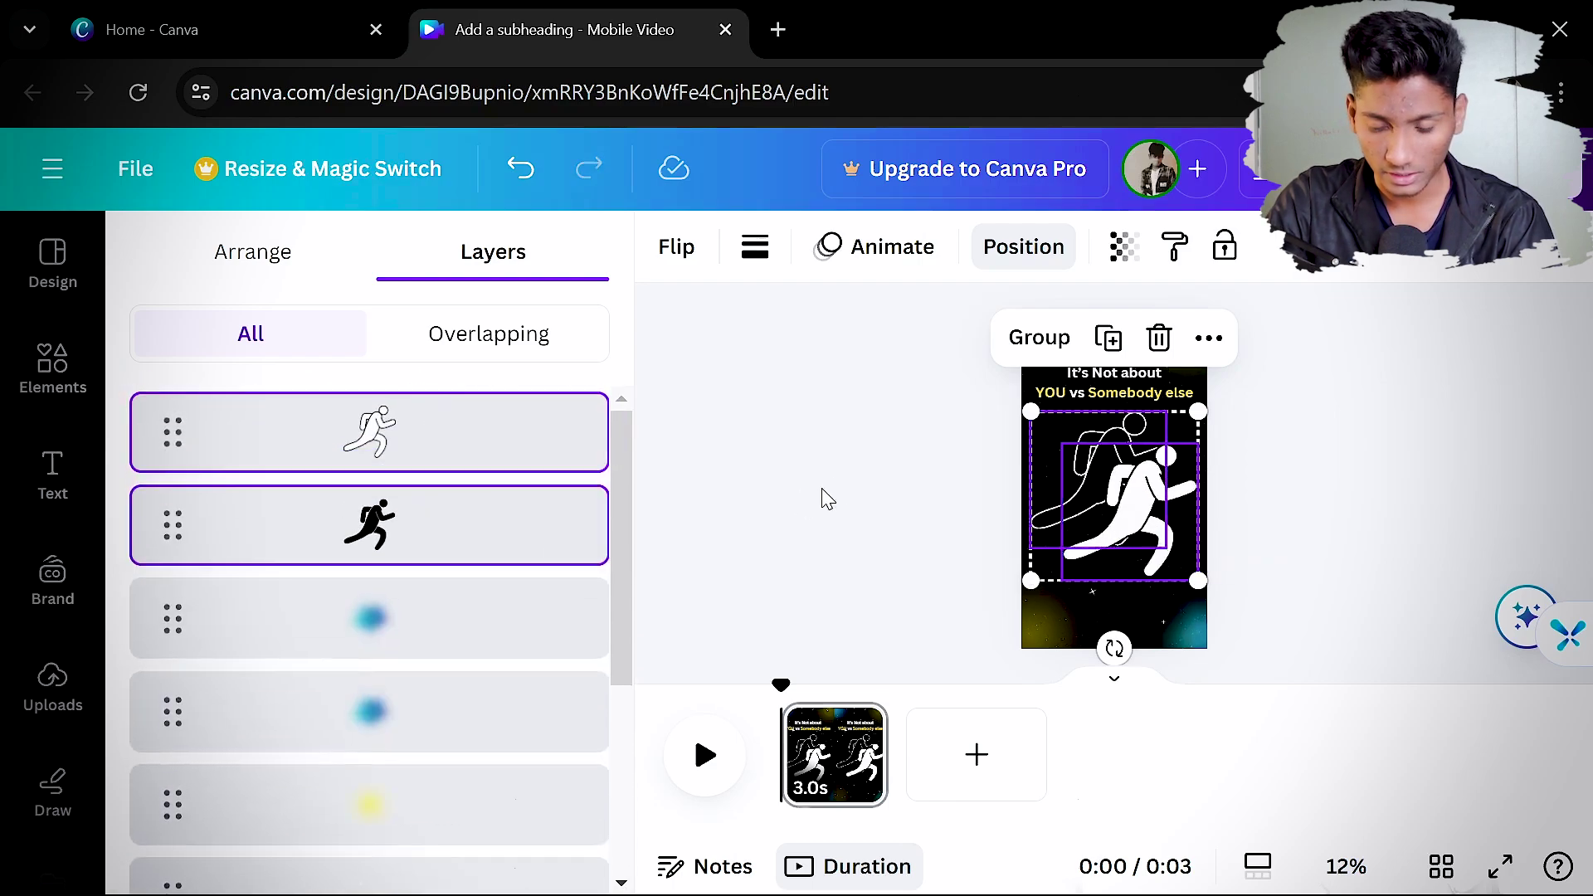
# Group the two running figures and shift the group slightly lower on the page, centred horizontally
pyautogui.click(1044, 526)
pyautogui.click(1347, 472)
pyautogui.click(1129, 506)
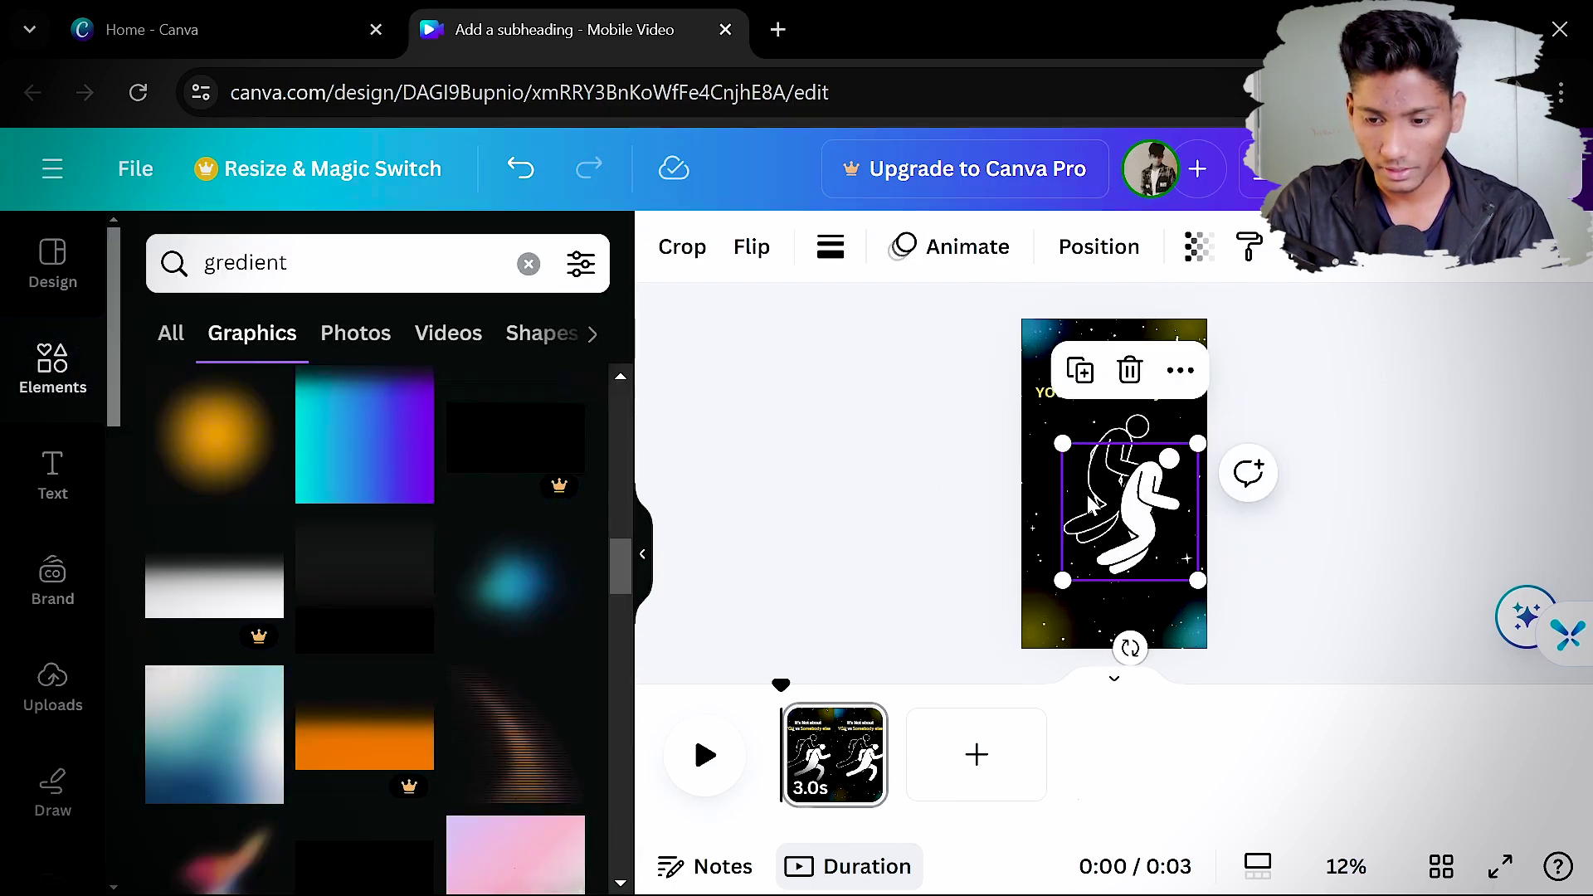
pyautogui.keyDown('shift'); pyautogui.click(1093, 423); pyautogui.keyUp('shift')
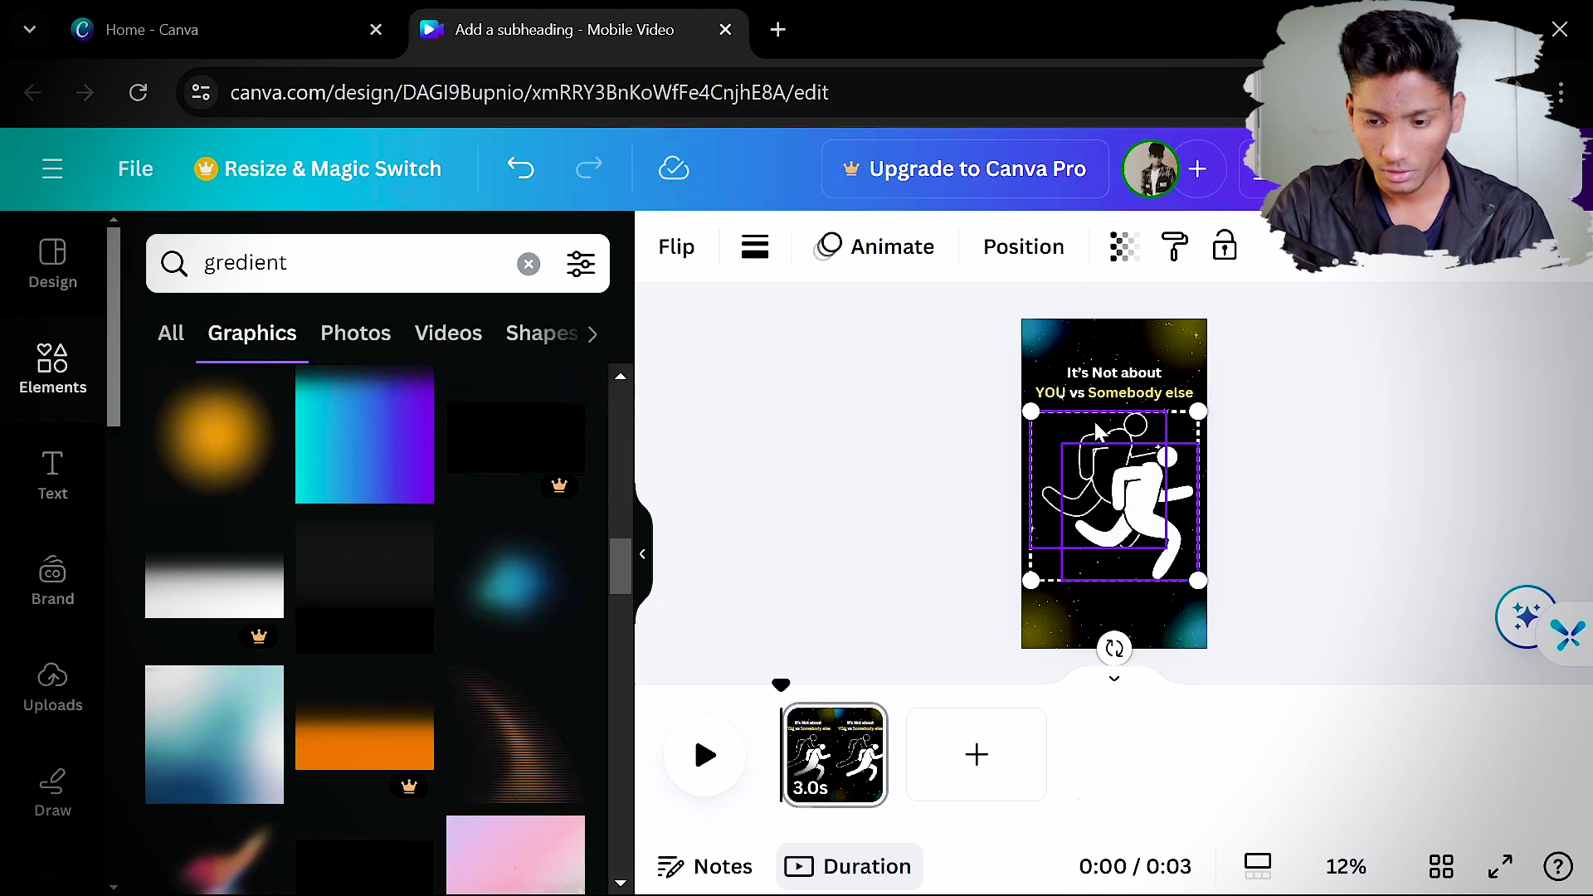
pyautogui.hotkey('ctrl', 'g')
pyautogui.moveTo(1093, 465); pyautogui.dragTo(1114, 507)
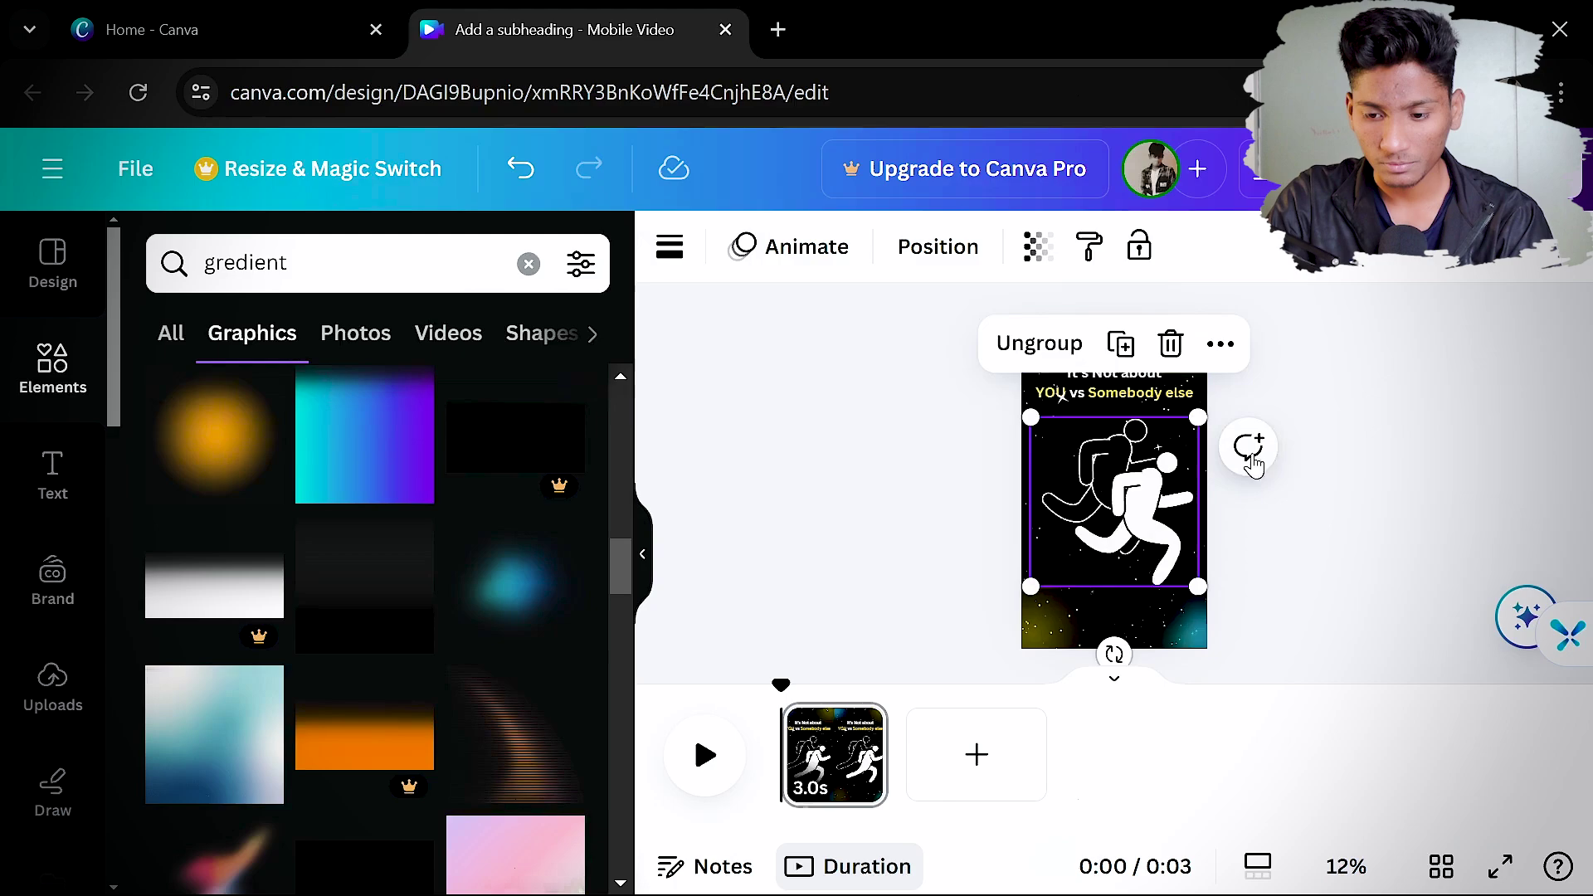
pyautogui.click(1330, 483)
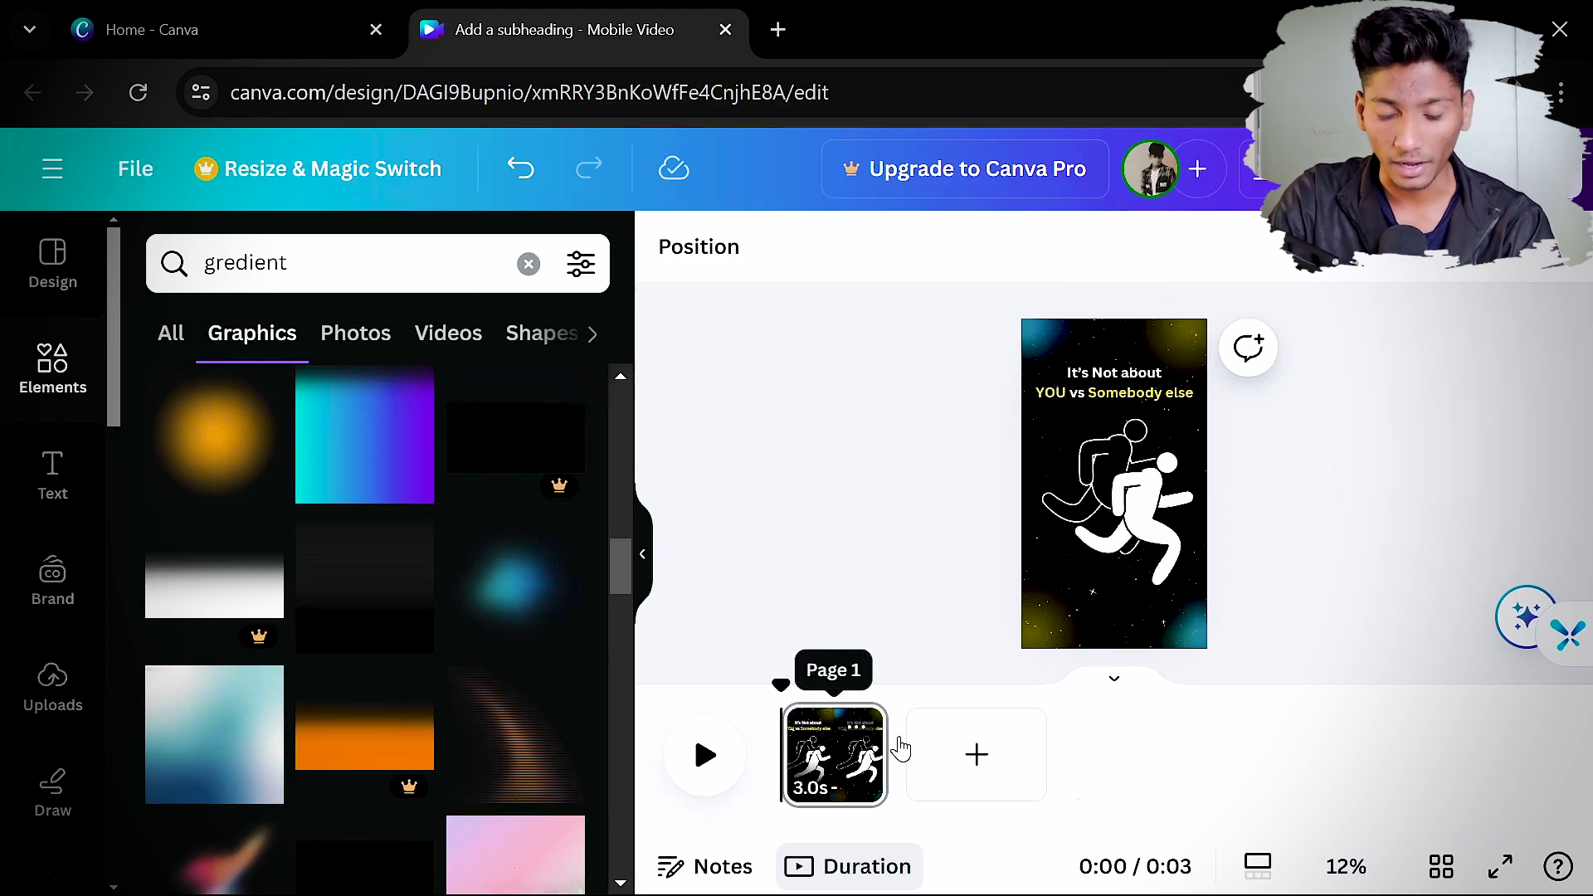
# Duplicate the page and, on the copy, bring the heading above the stars to reword it as "It's Always about YOU vs YOU"
pyautogui.click(830, 757)
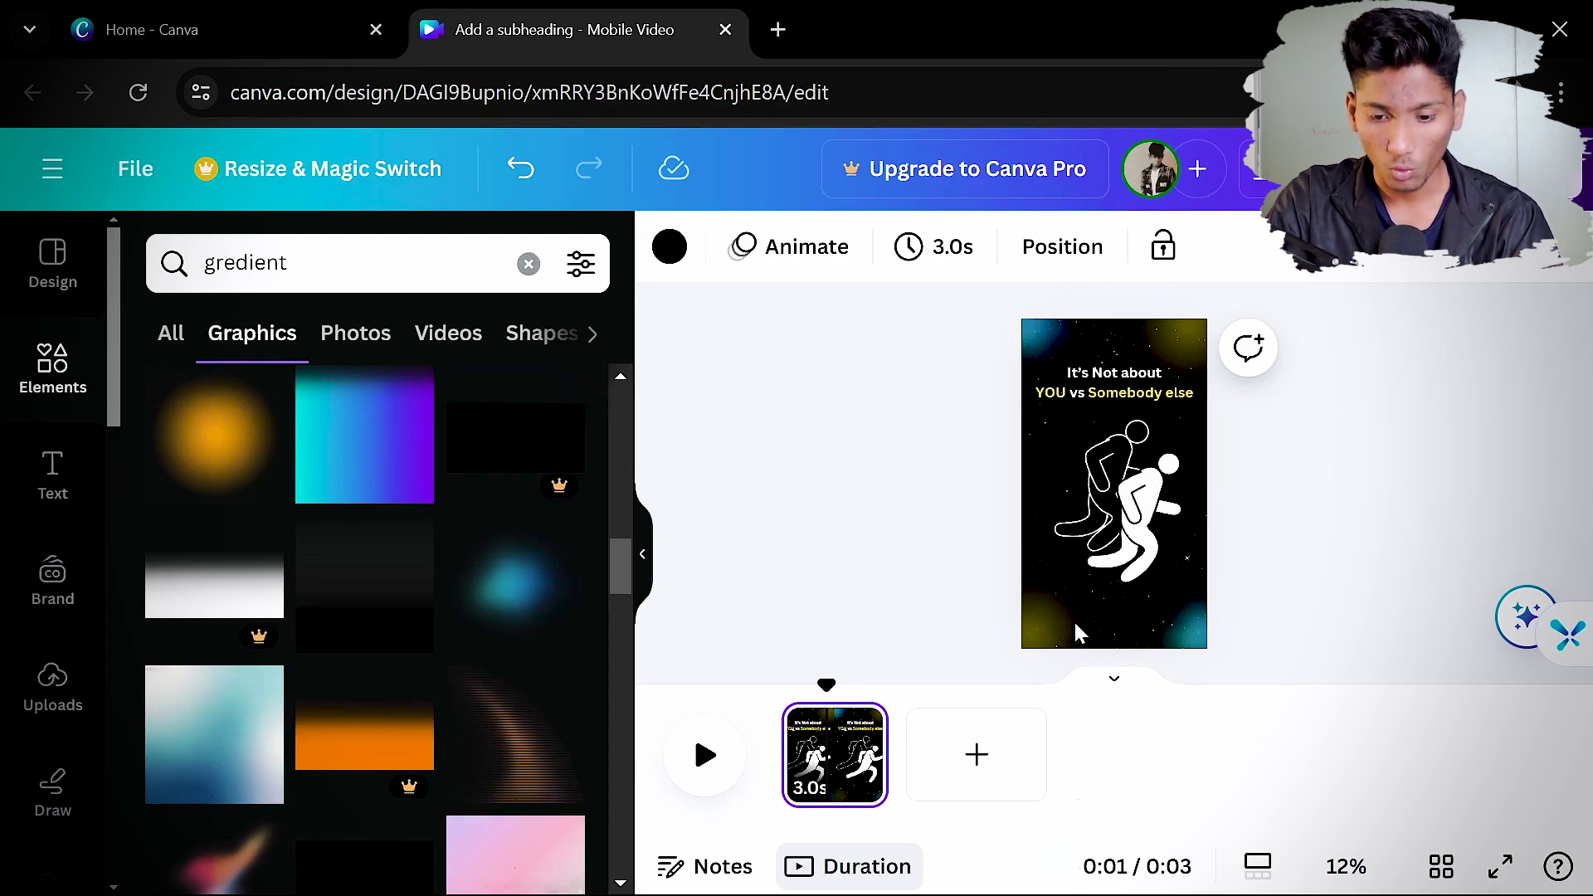
pyautogui.hotkey('ctrl', 'd')
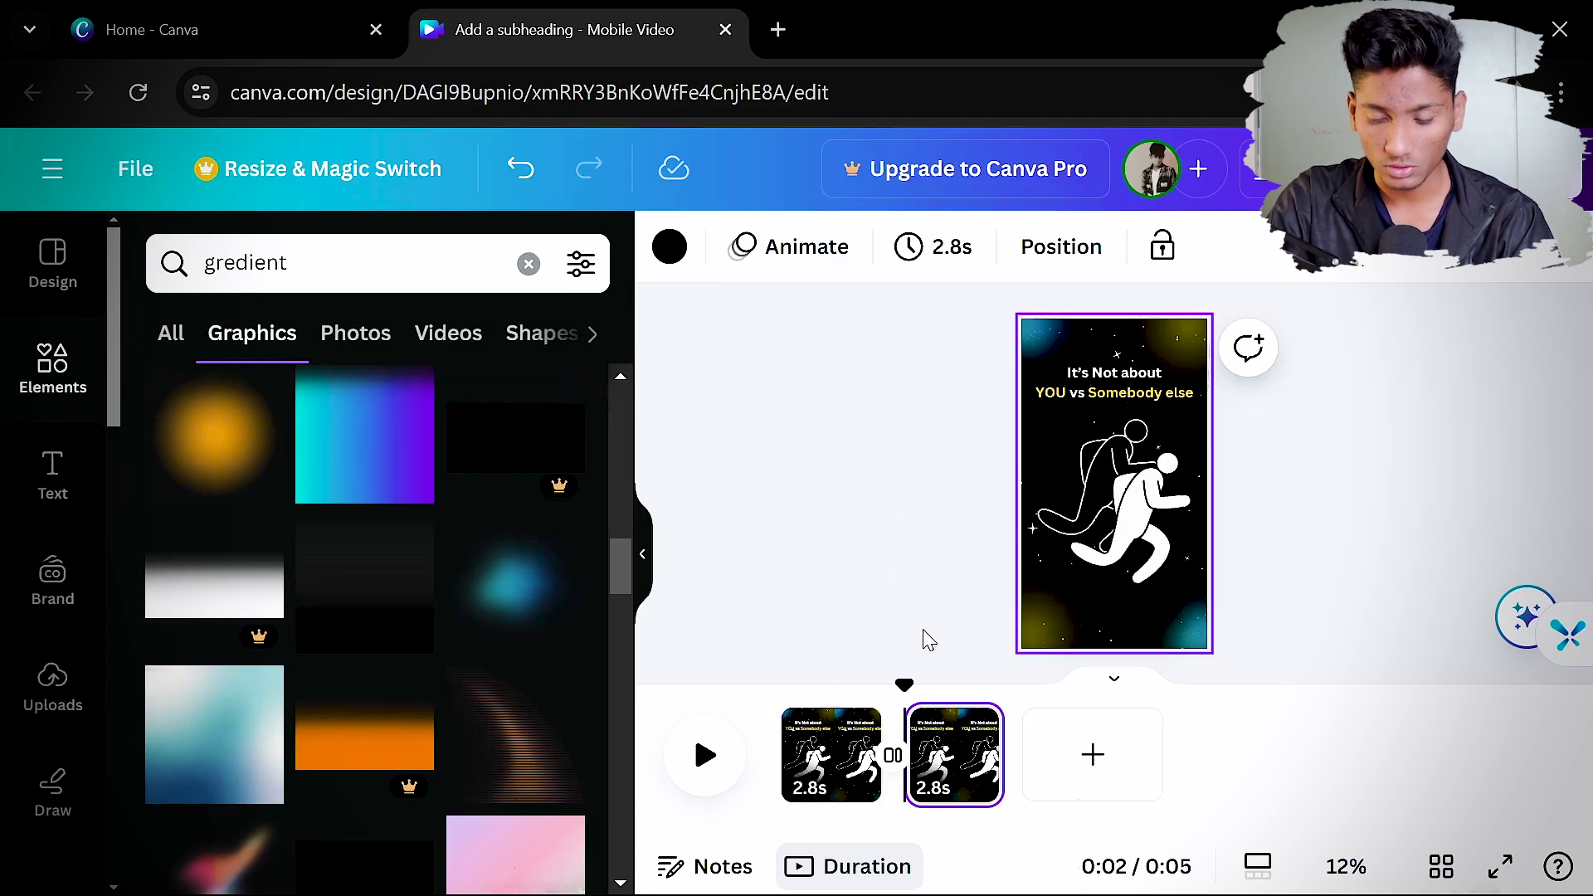
pyautogui.doubleClick(1073, 415)
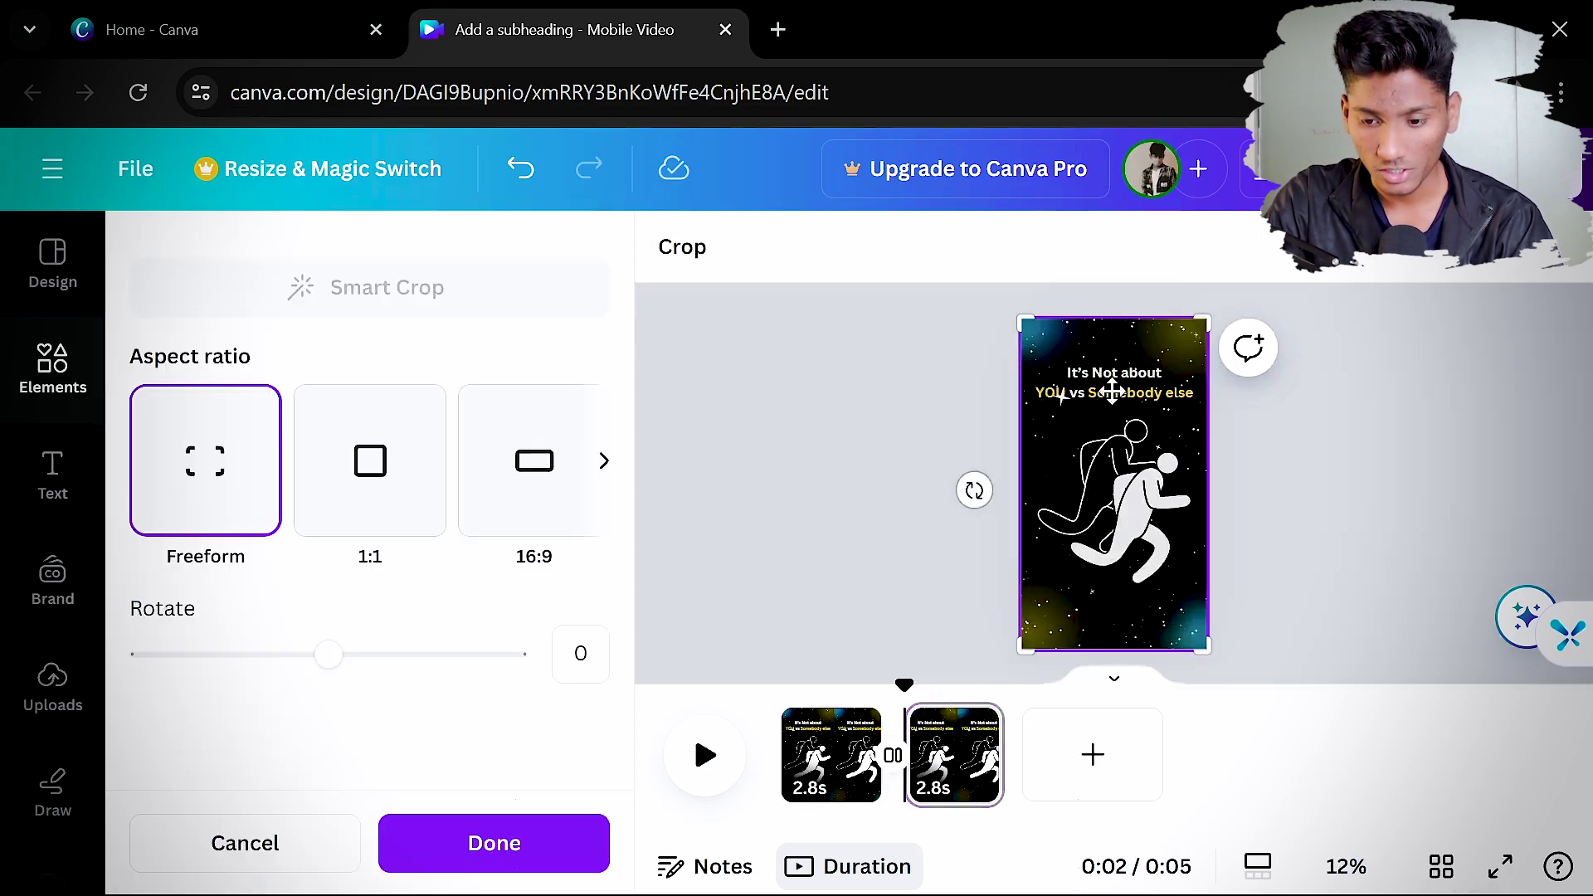
pyautogui.click(754, 432)
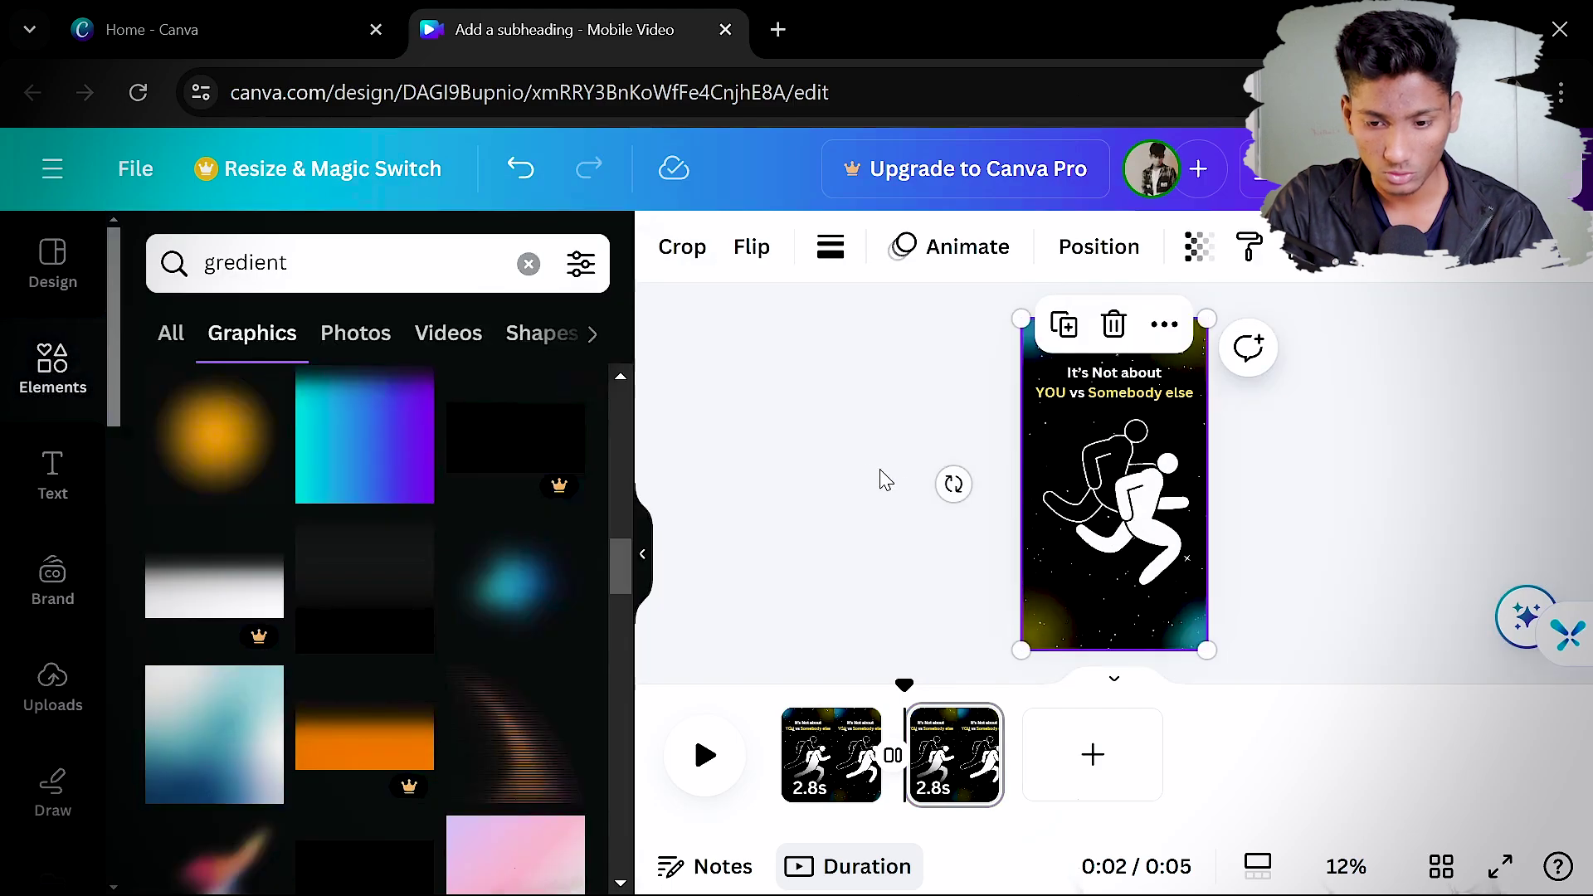
pyautogui.click(1087, 249)
pyautogui.scroll(-2, 434, 664)
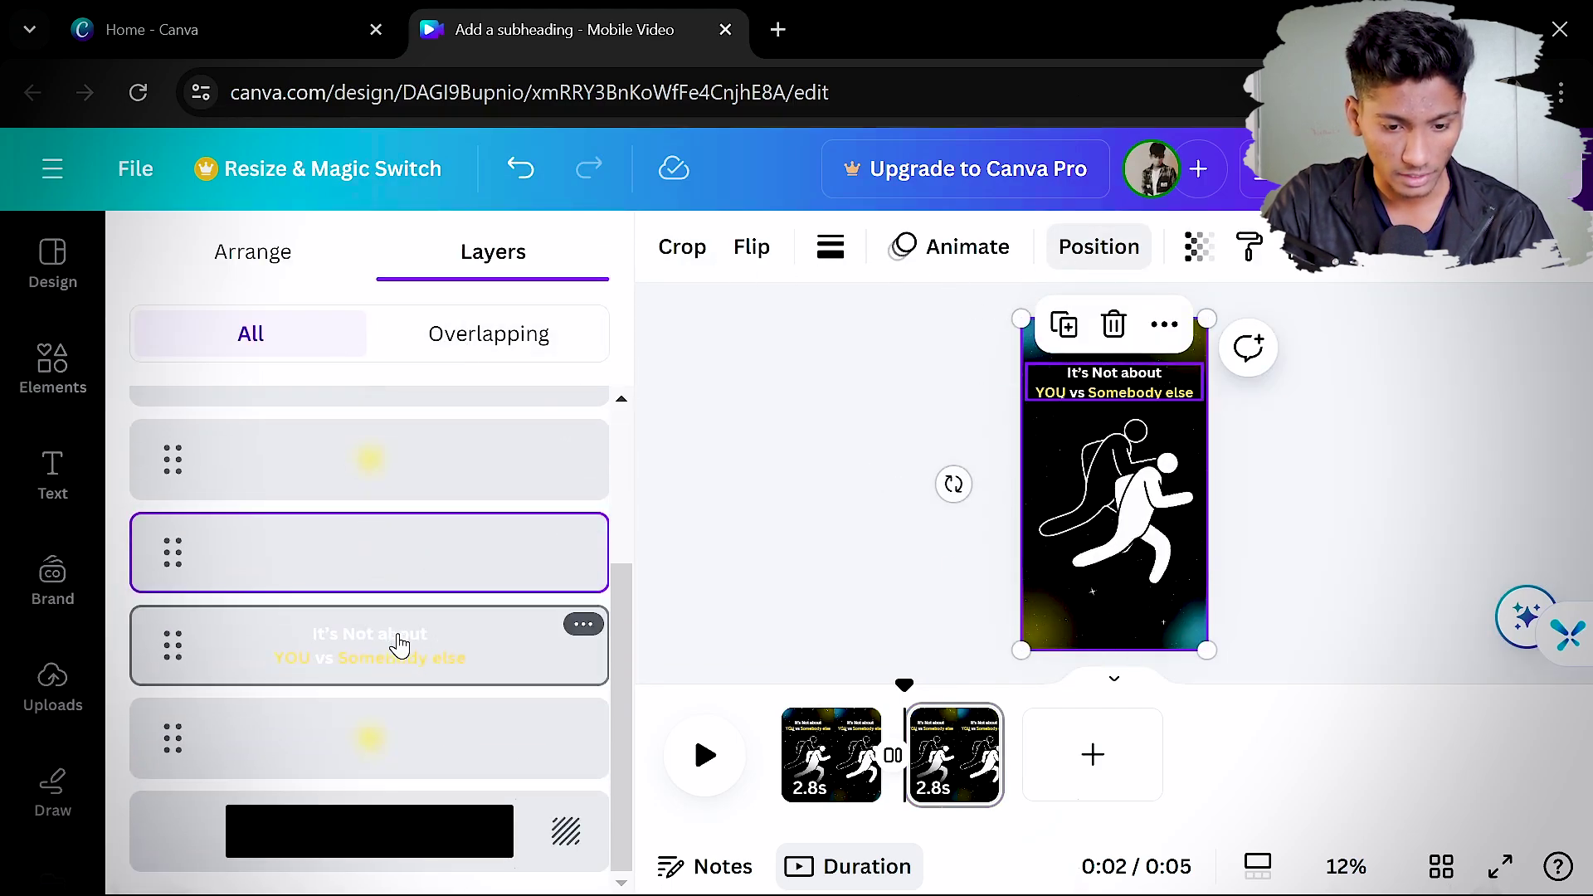
pyautogui.moveTo(400, 643); pyautogui.dragTo(391, 420)
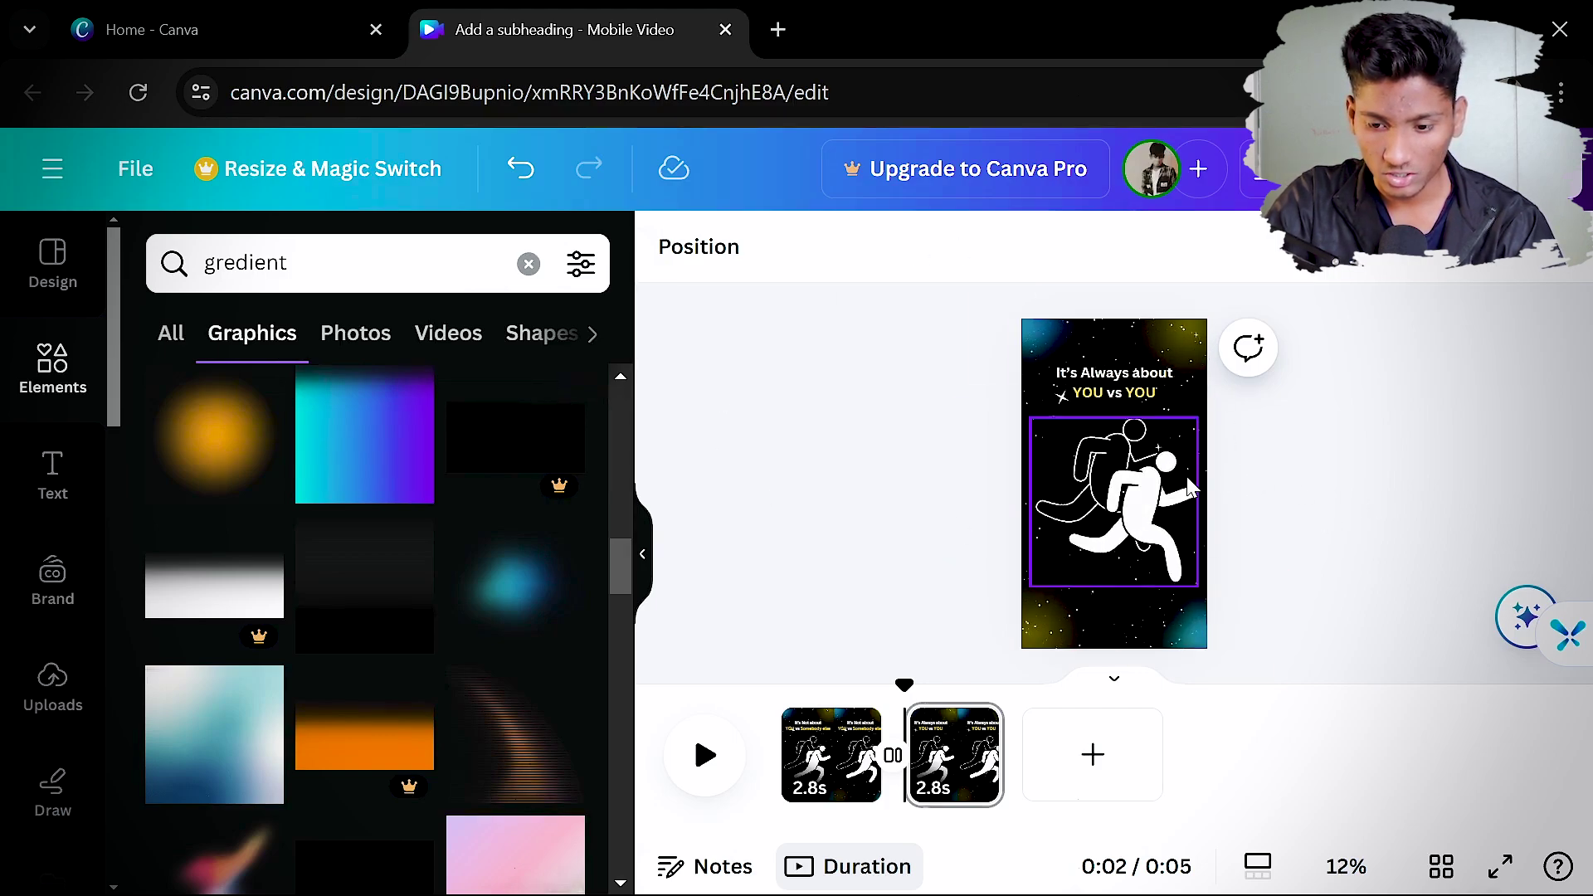
# On the second page, ungroup the runners, delete the outlined one and move the solid white runner to the page's centre
pyautogui.click(1150, 495)
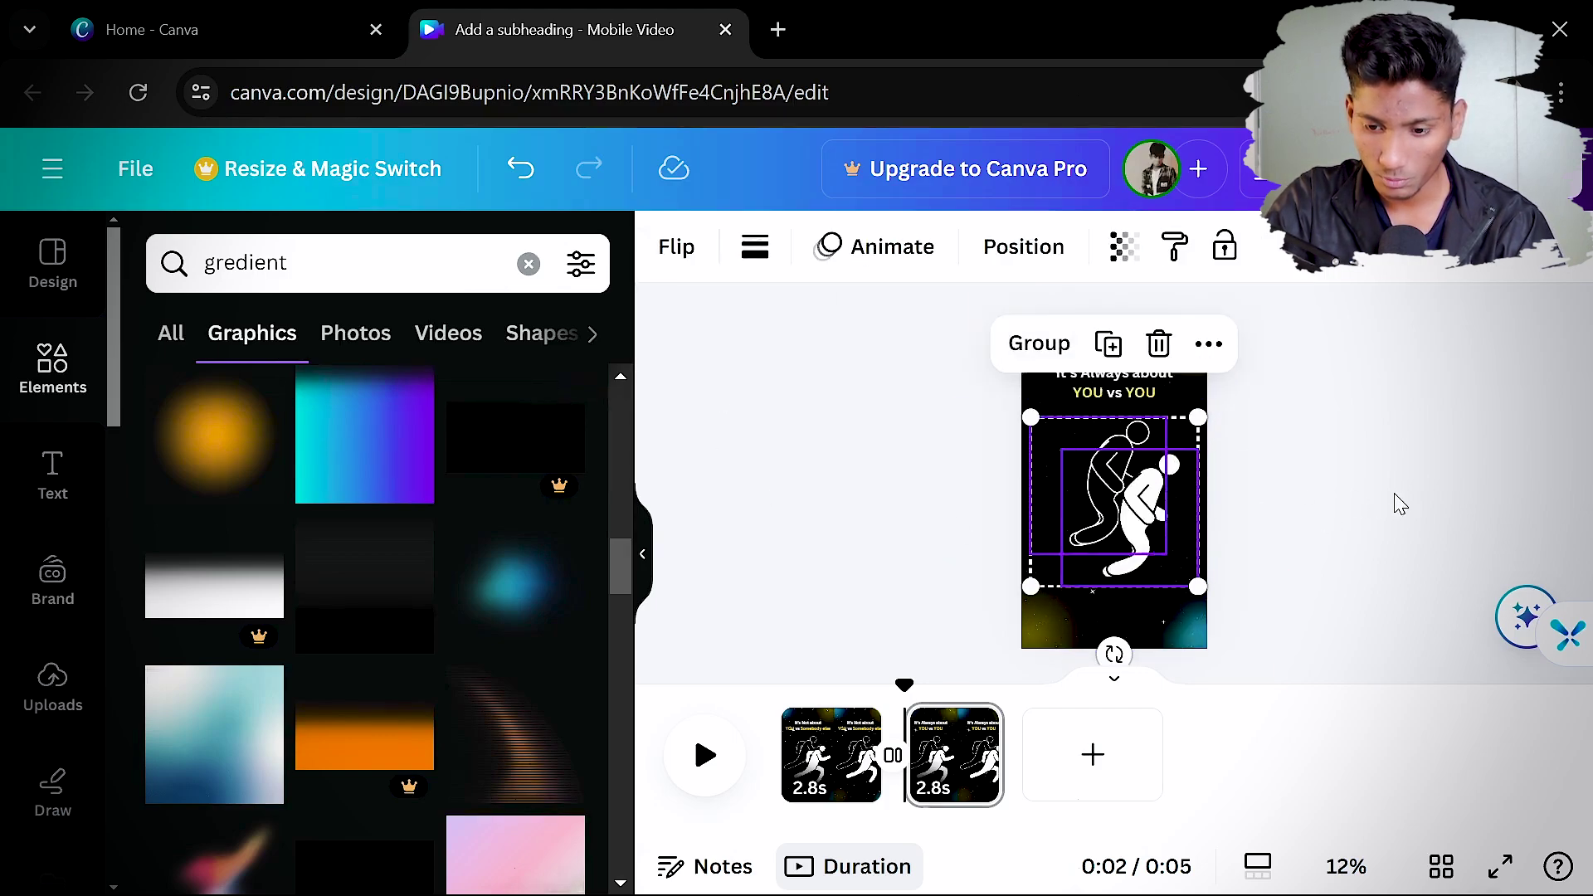
pyautogui.click(1110, 453)
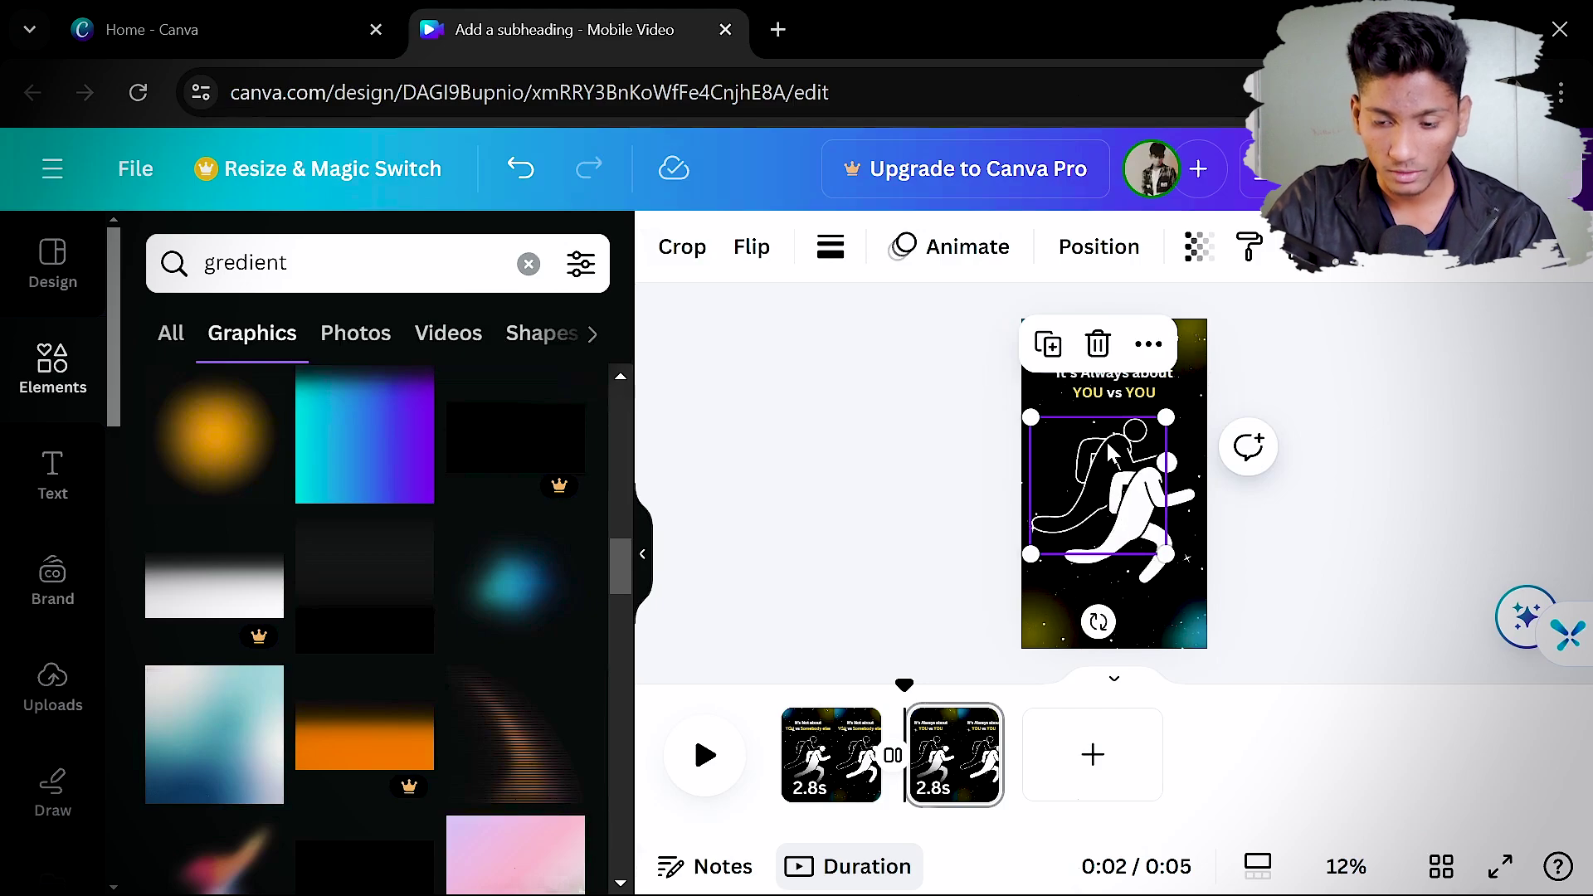
pyautogui.click(1110, 453)
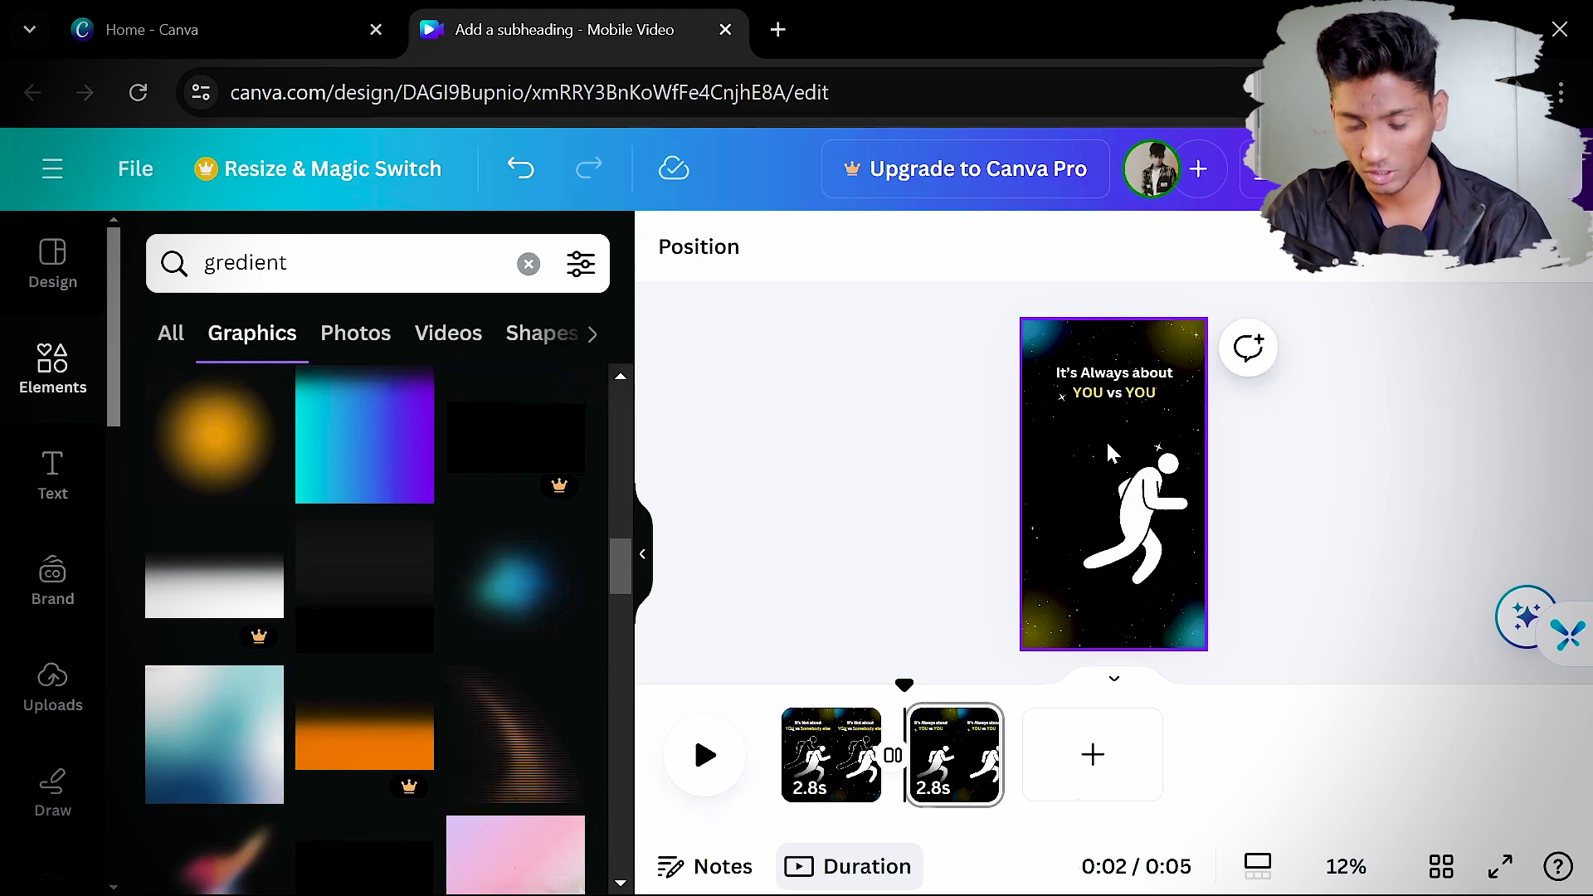
pyautogui.moveTo(1146, 507); pyautogui.dragTo(1116, 476)
pyautogui.click(1390, 452)
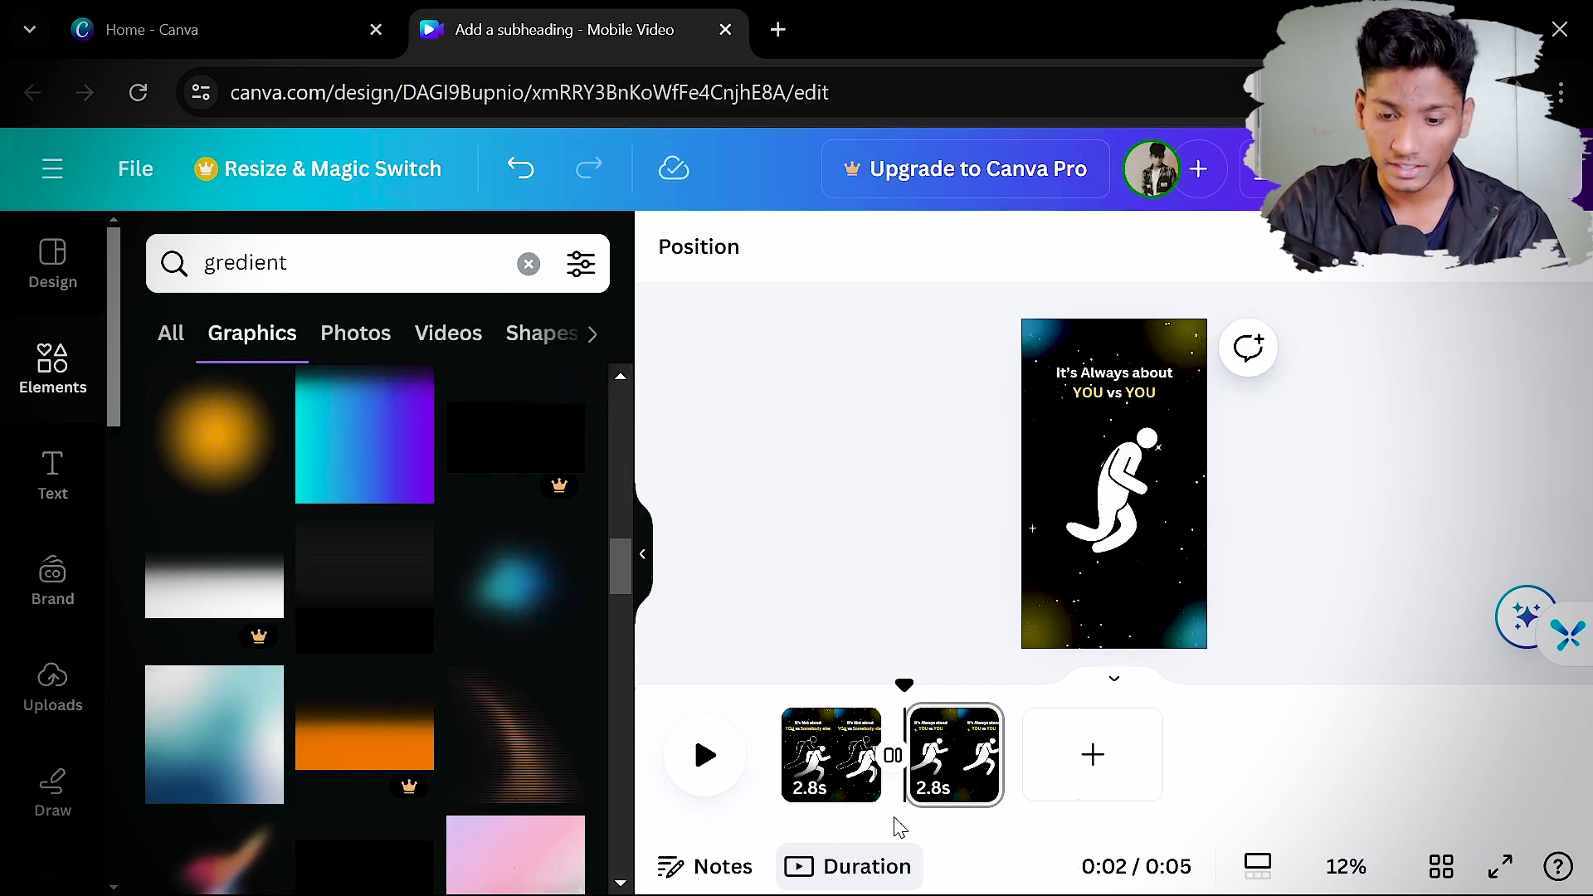
# Extend the second page to 3.0 seconds and add a 0.5-second, rightward Line Wipe transition between the two pages
pyautogui.click(1005, 759)
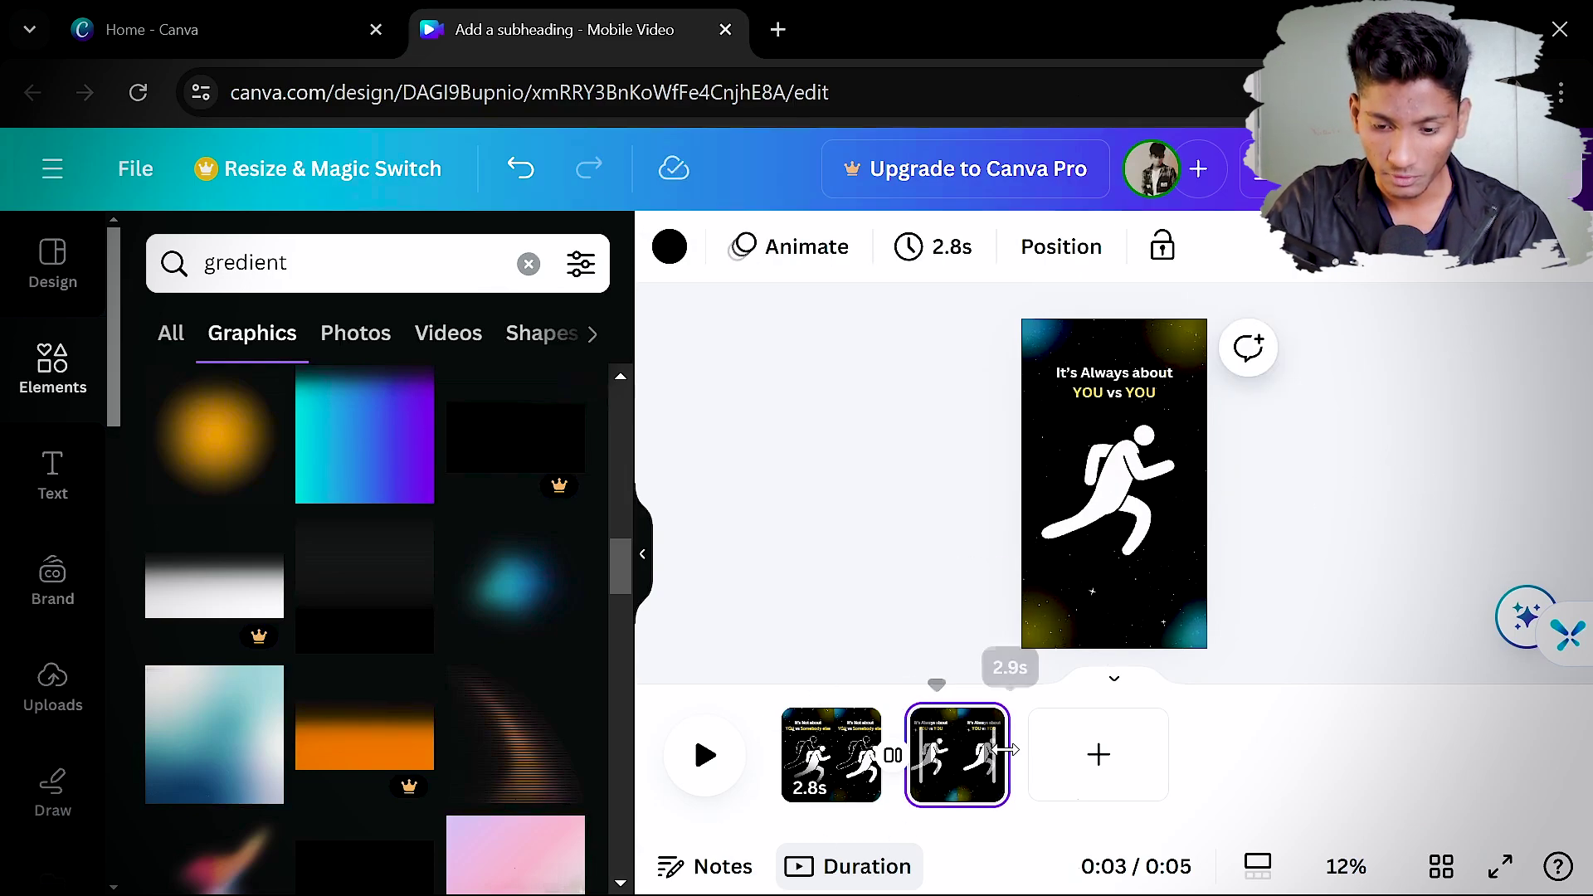
pyautogui.moveTo(1006, 750); pyautogui.dragTo(1009, 752)
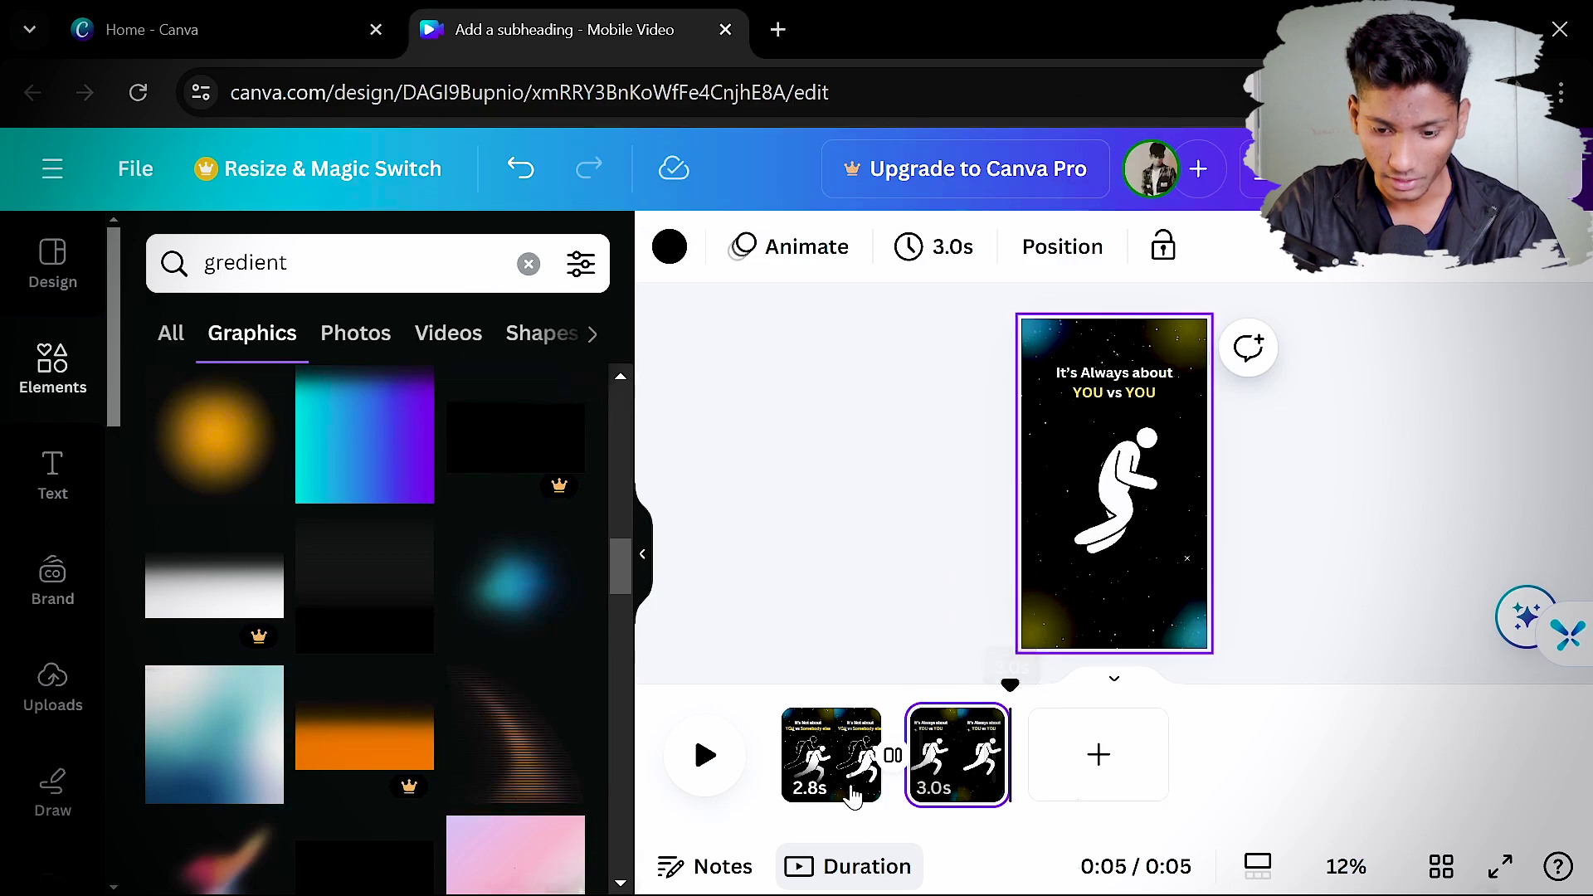
pyautogui.click(893, 755)
pyautogui.scroll(-1, 462, 576)
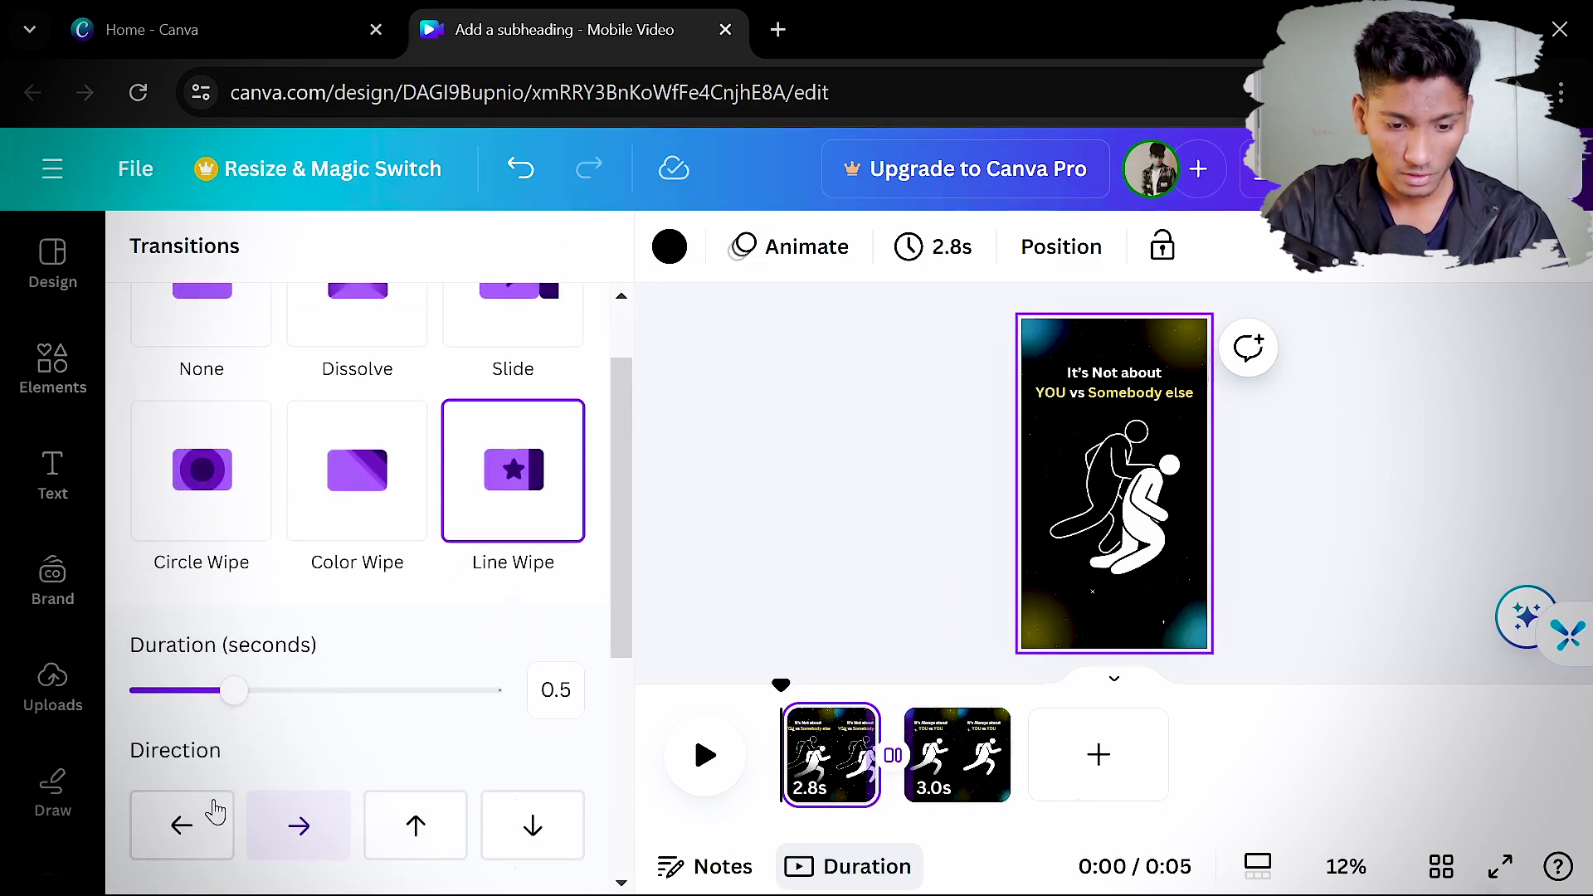
pyautogui.click(758, 464)
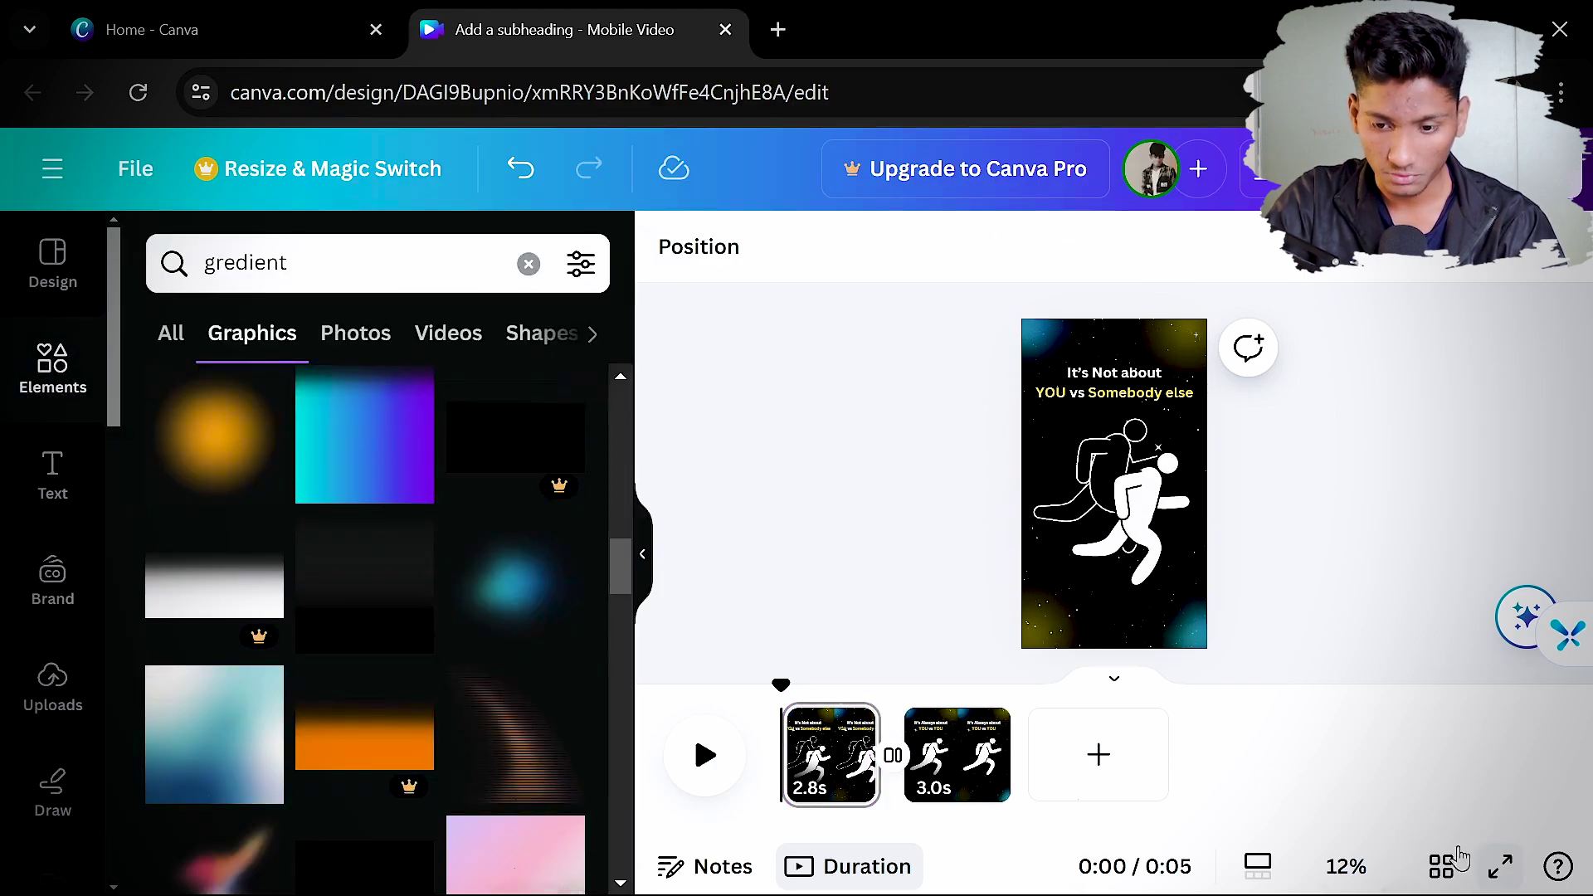
# Play the two-page reel in full screen to check the transition, and exit the preview
pyautogui.click(1501, 867)
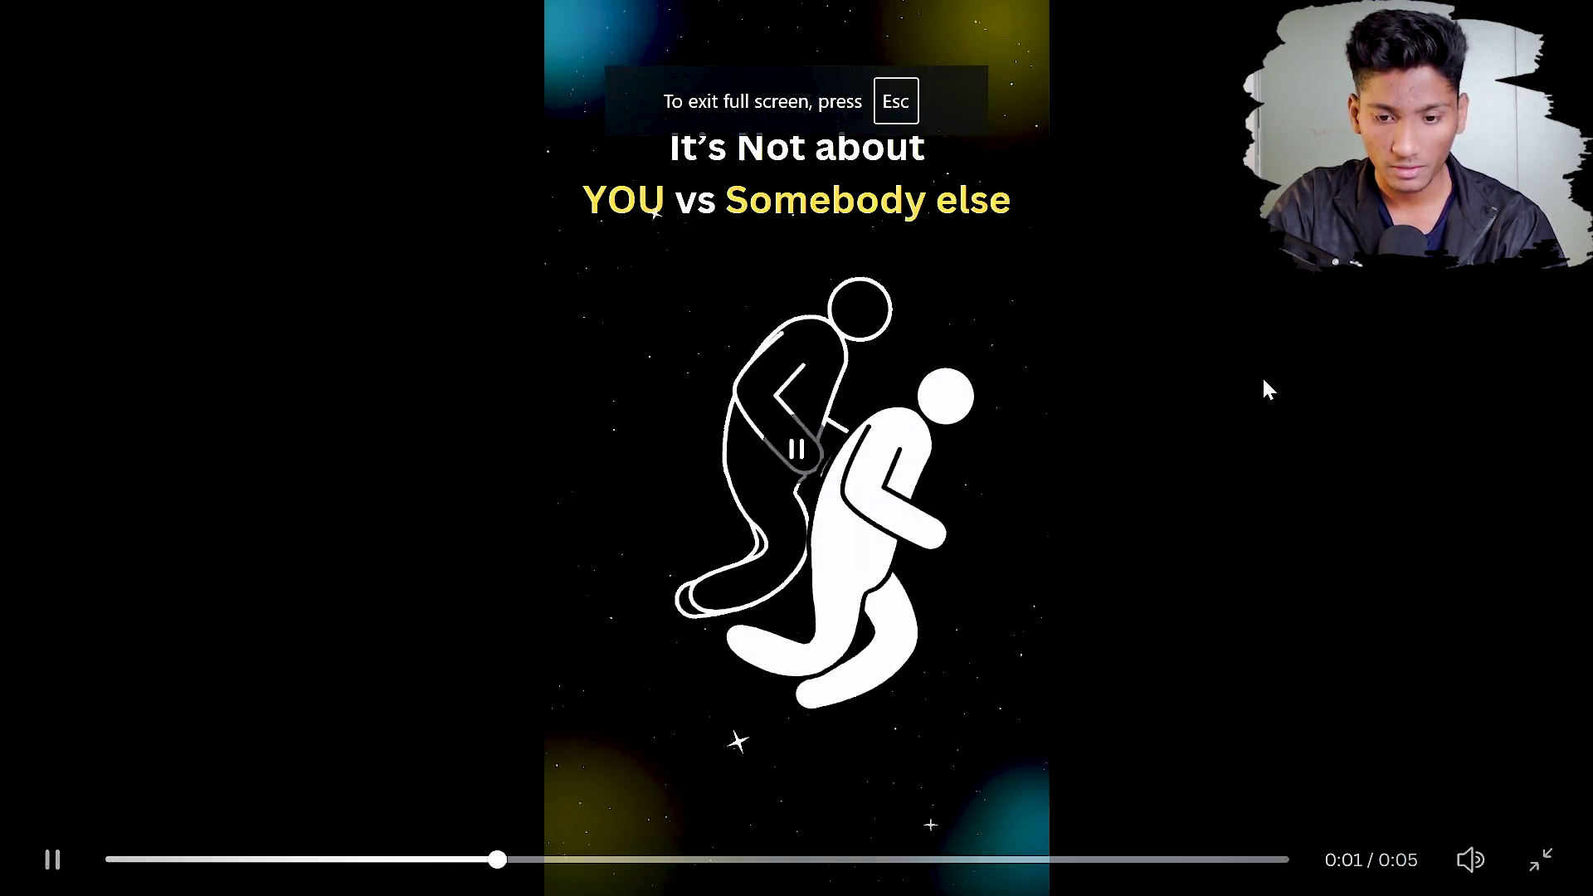
pyautogui.press('Escape')
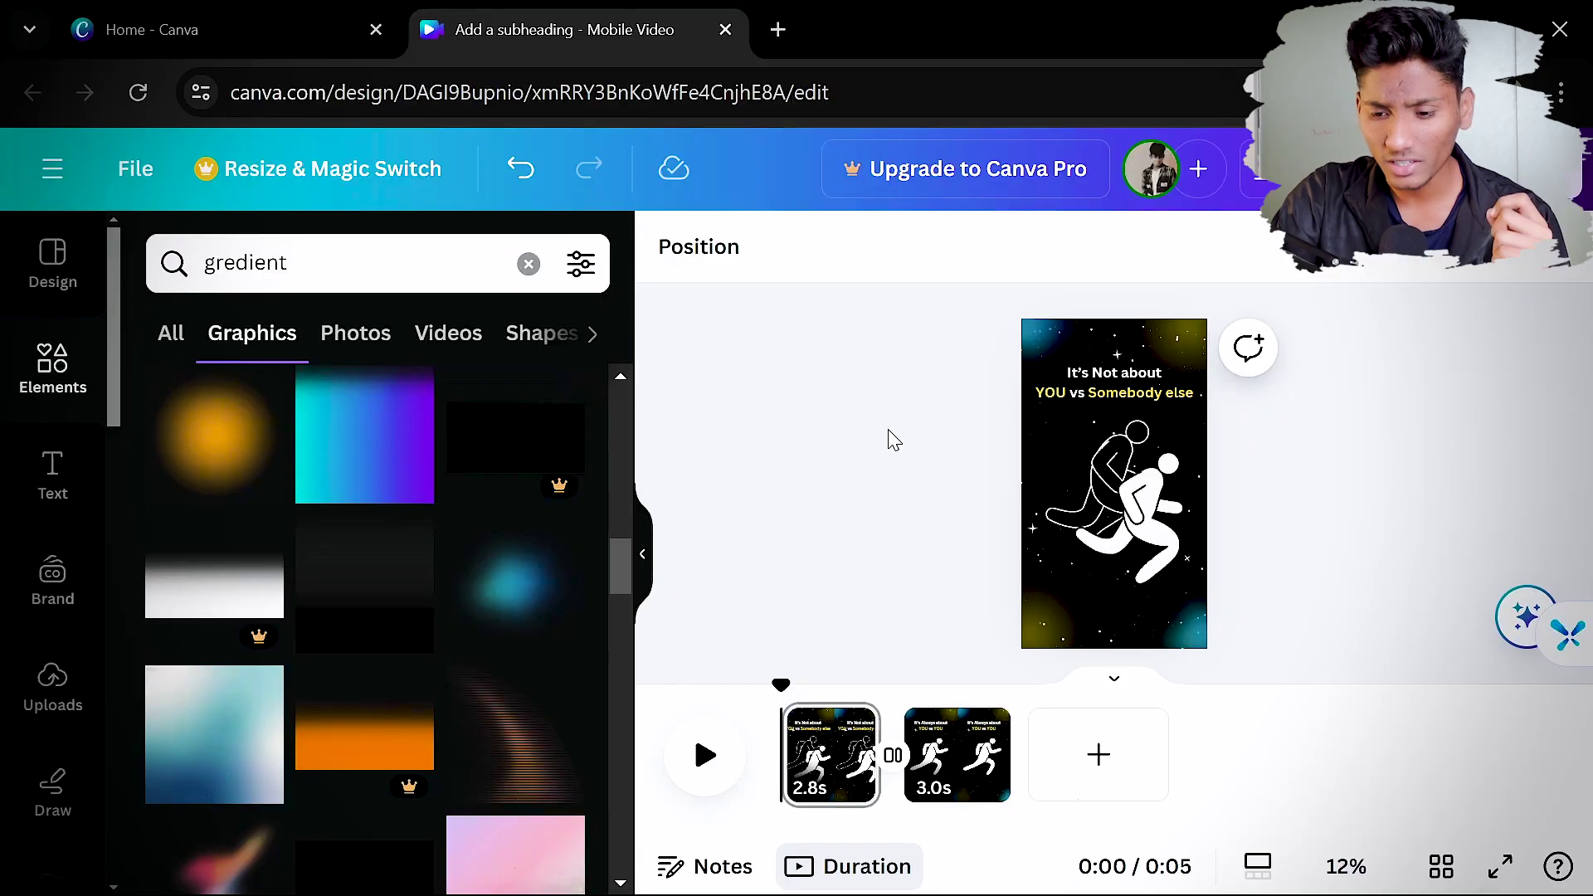